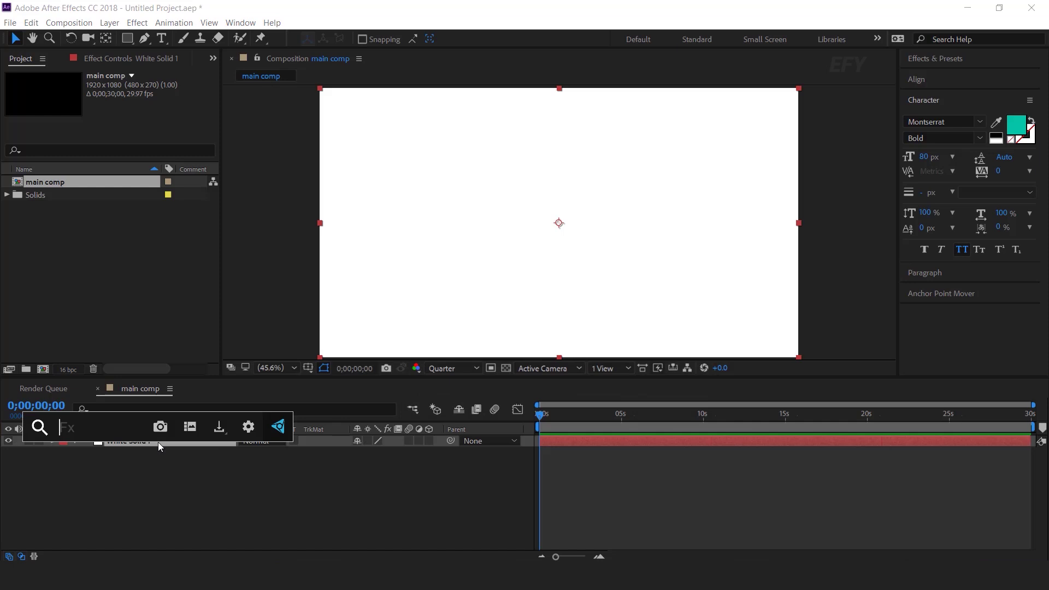
Apply Gradient Ramp to the white solid in main comp and give it a dark blue start color
type("gra")
key("Return")
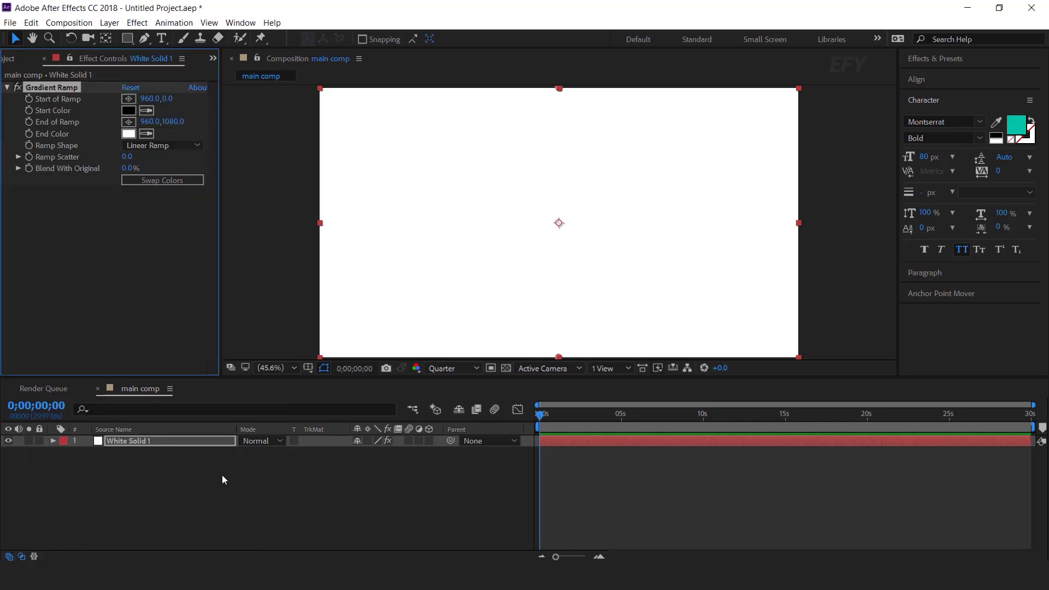
left_click(128, 110)
type("013E7B")
left_click_drag(243, 174, 241, 226)
left_click(370, 87)
Set the Gradient Ramp's end color to black and its start color to 012738
left_click(129, 133)
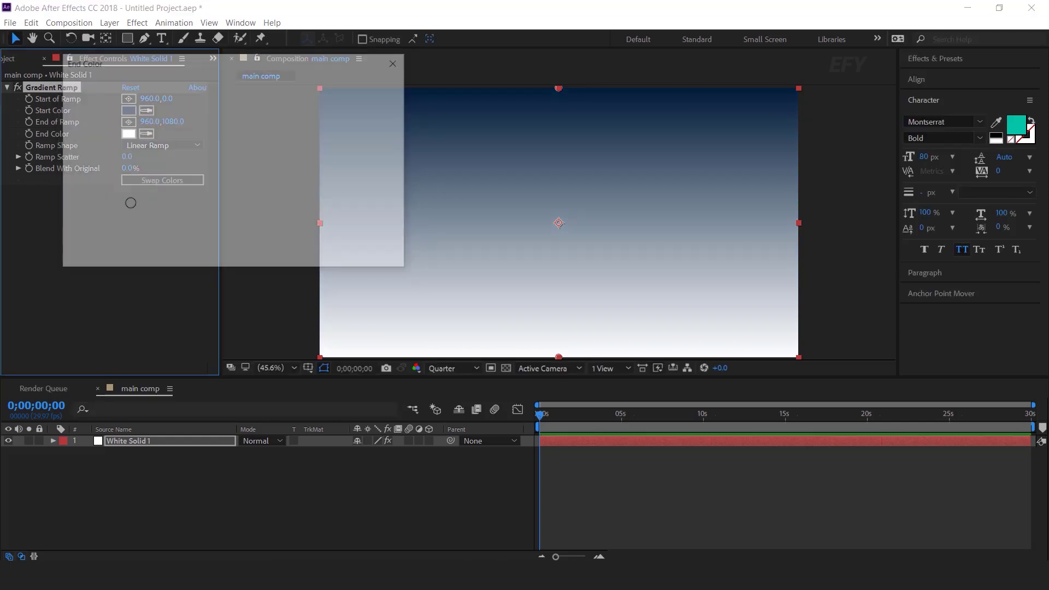
left_click_drag(82, 249, 99, 293)
left_click(370, 87)
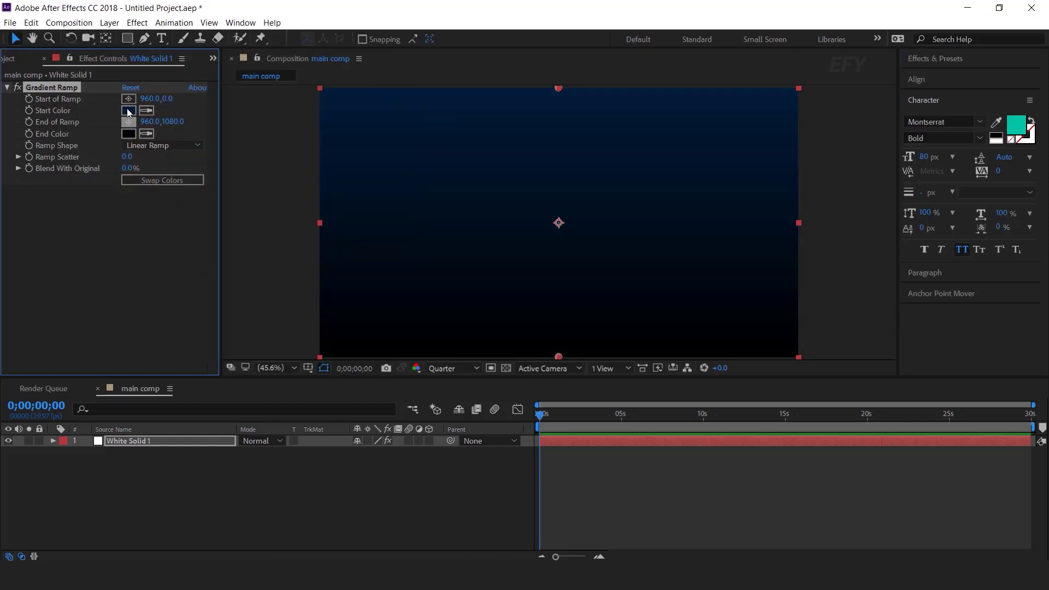
left_click(128, 110)
type("012738")
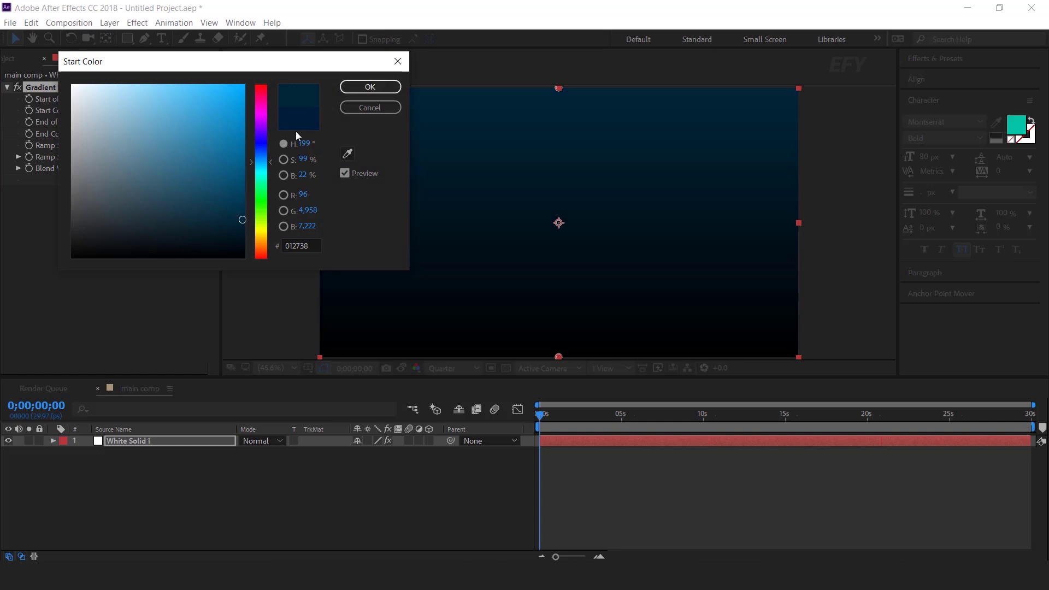
left_click(377, 86)
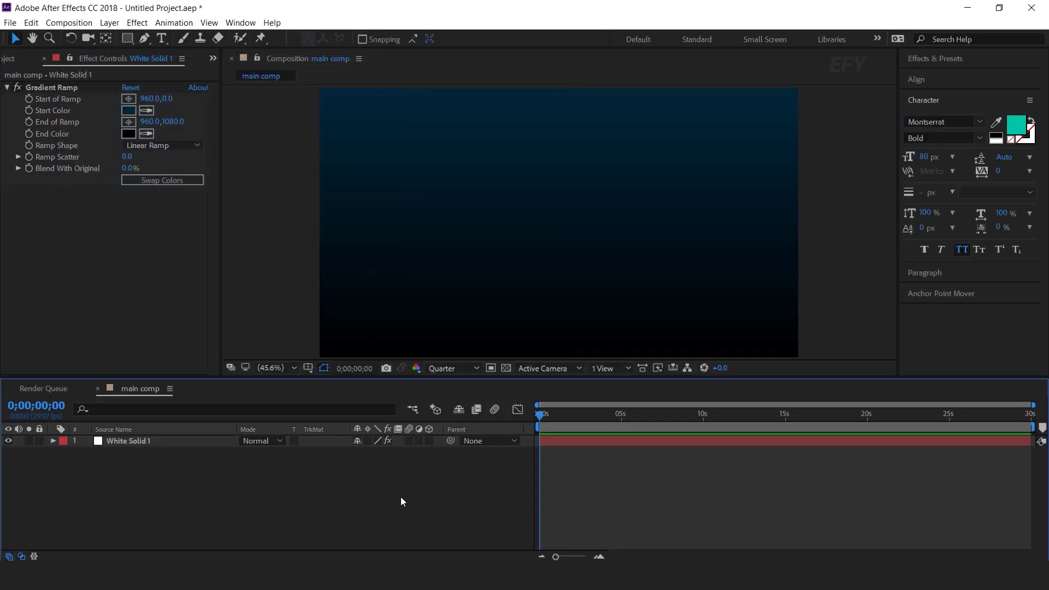
Create a 1920 x 1080 composition named "aurora precomp 1" with a 30-second duration
left_click(14, 58)
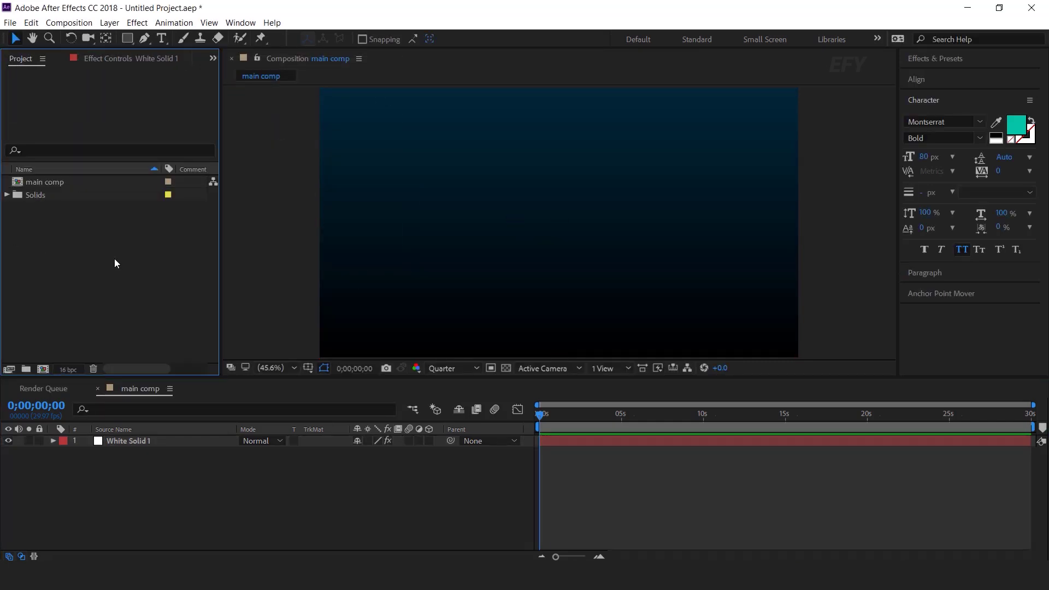
left_click(42, 369)
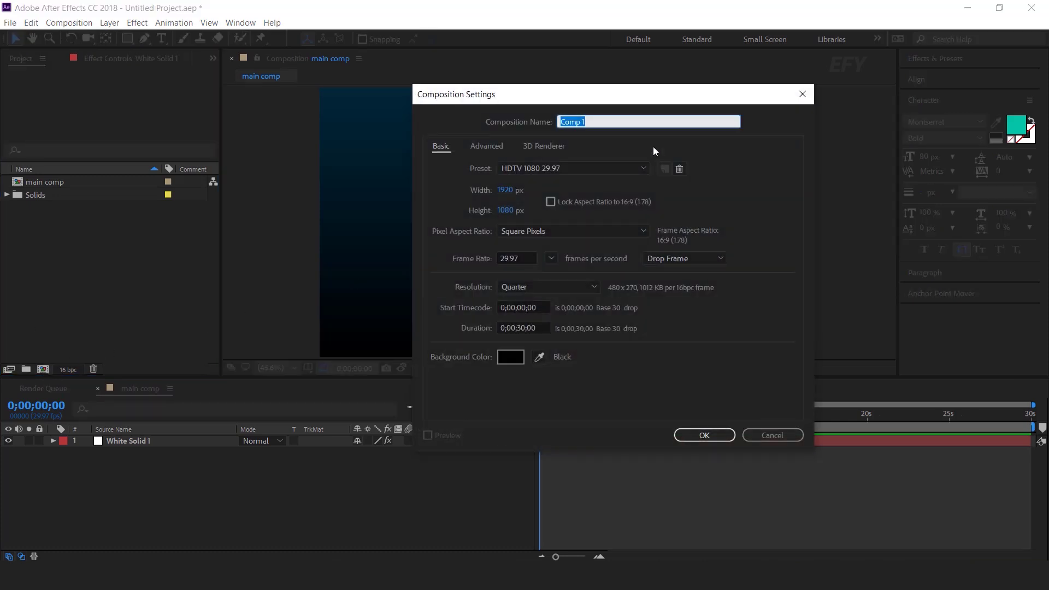
type("aurora precomp")
key("Return")
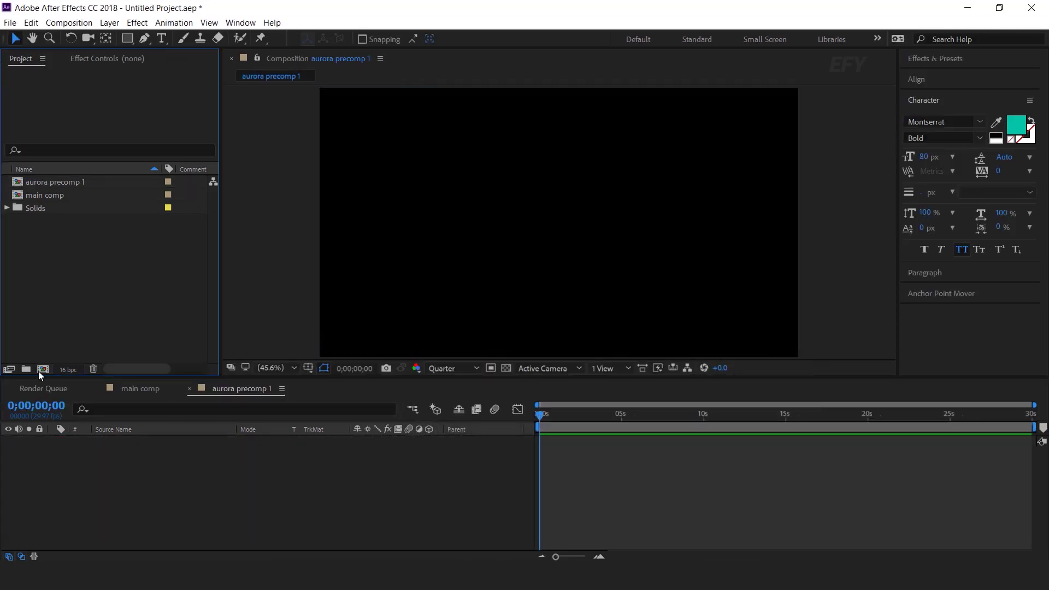
Create another composition named "aurora 1", 3000 px wide and 3000 px high
left_click(39, 371)
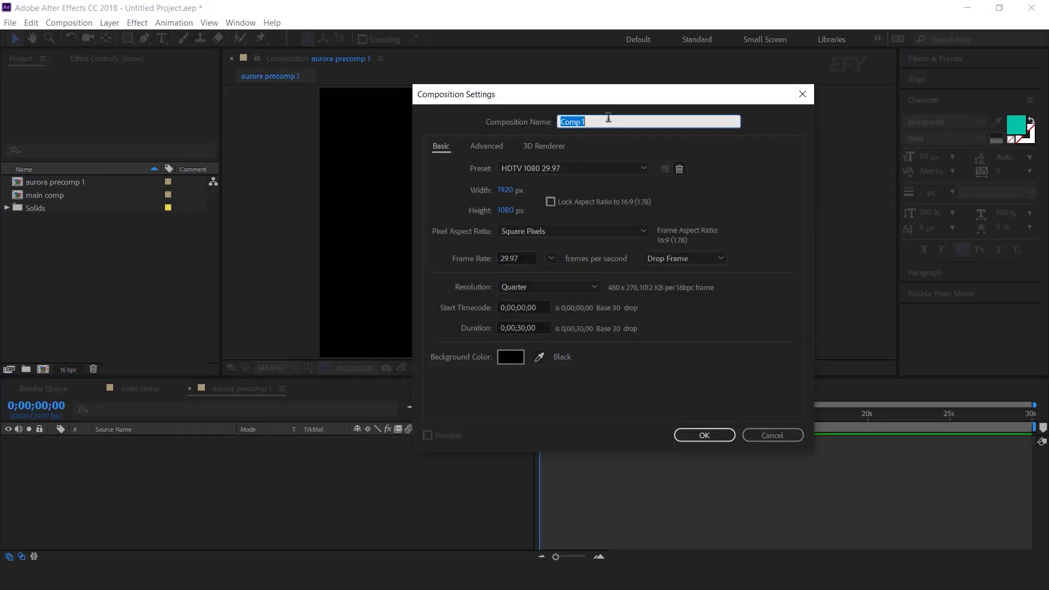
type("aurora")
left_click(505, 190)
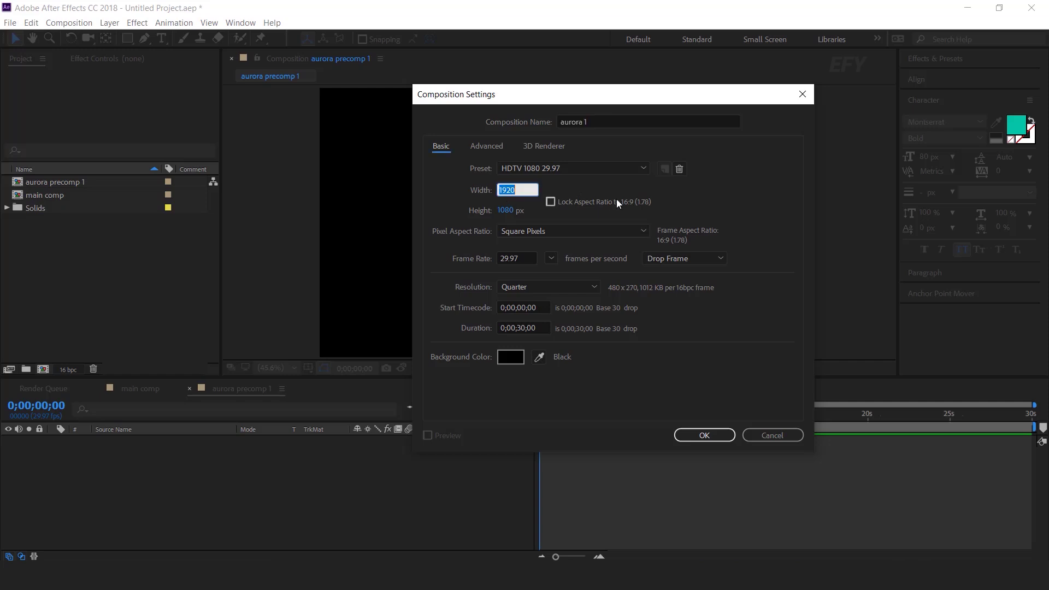
type("3000")
key("Tab")
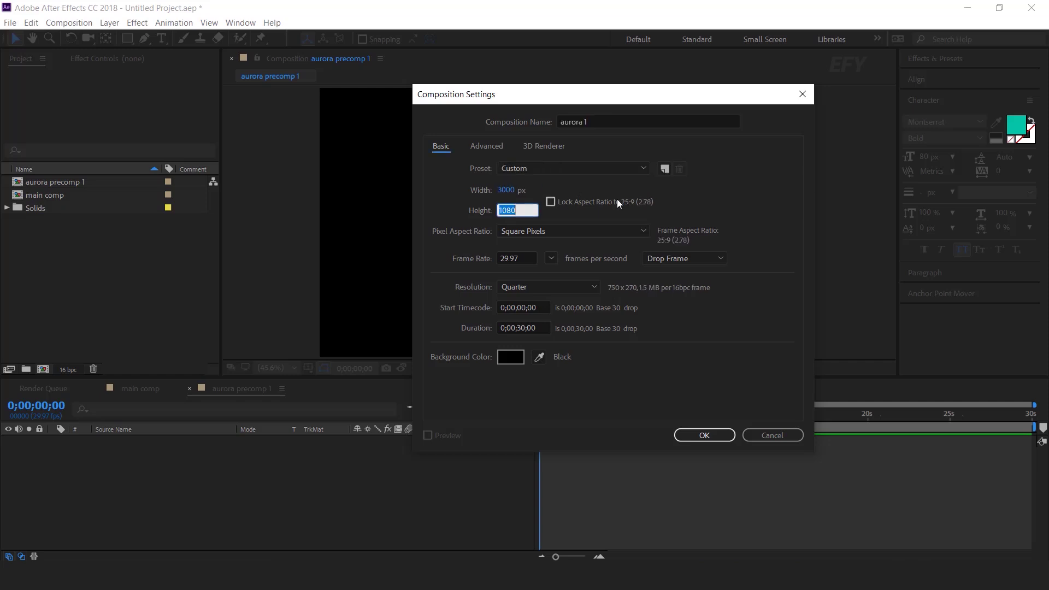
type("3000")
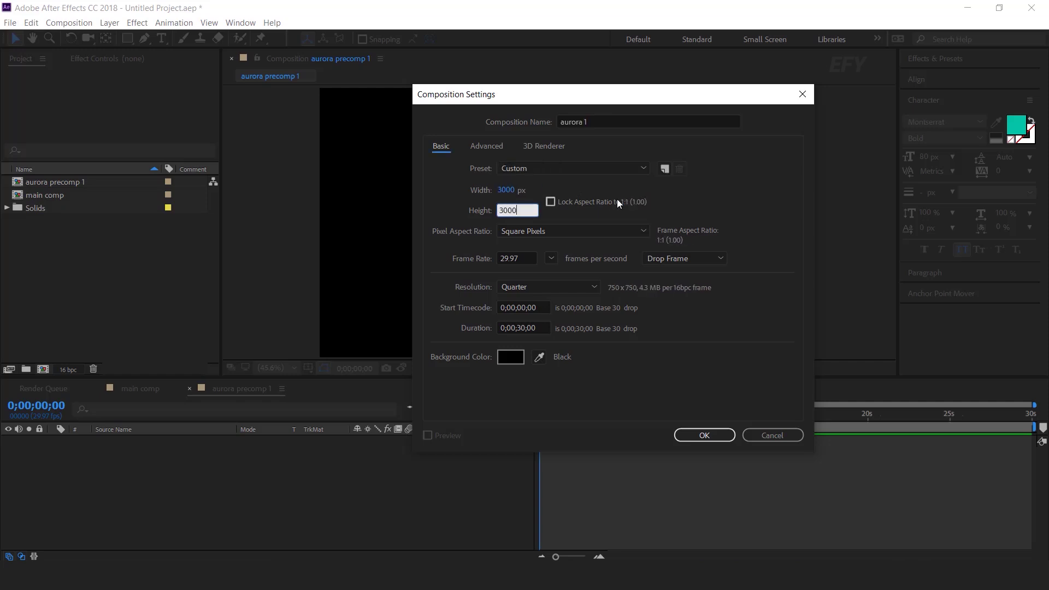
key("Return")
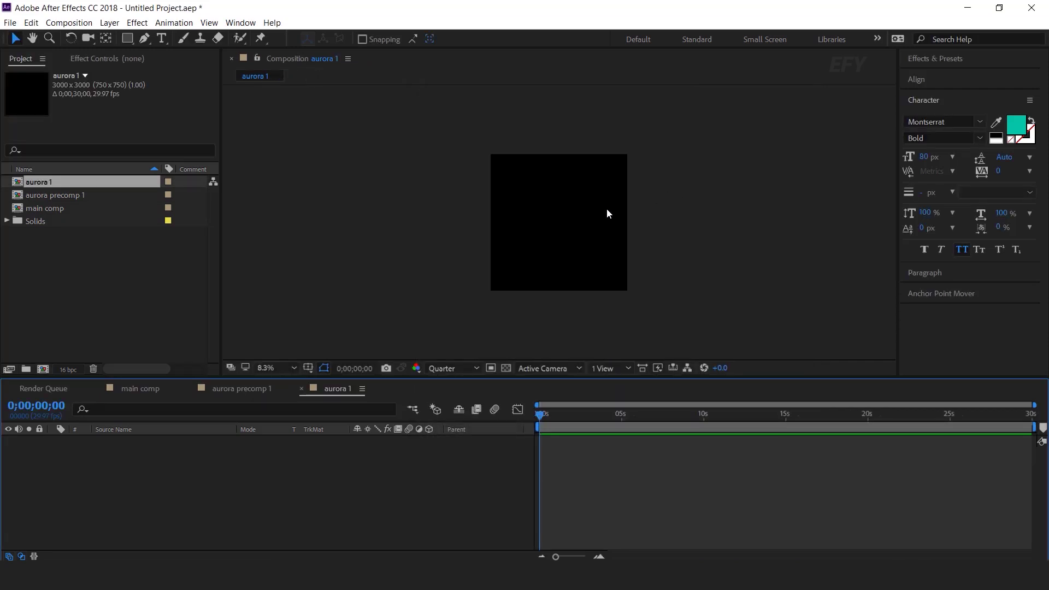
Add a white 3000 x 3000 px solid layer to the aurora 1 composition
right_click(443, 457)
mouse_move(513, 327)
left_click(638, 359)
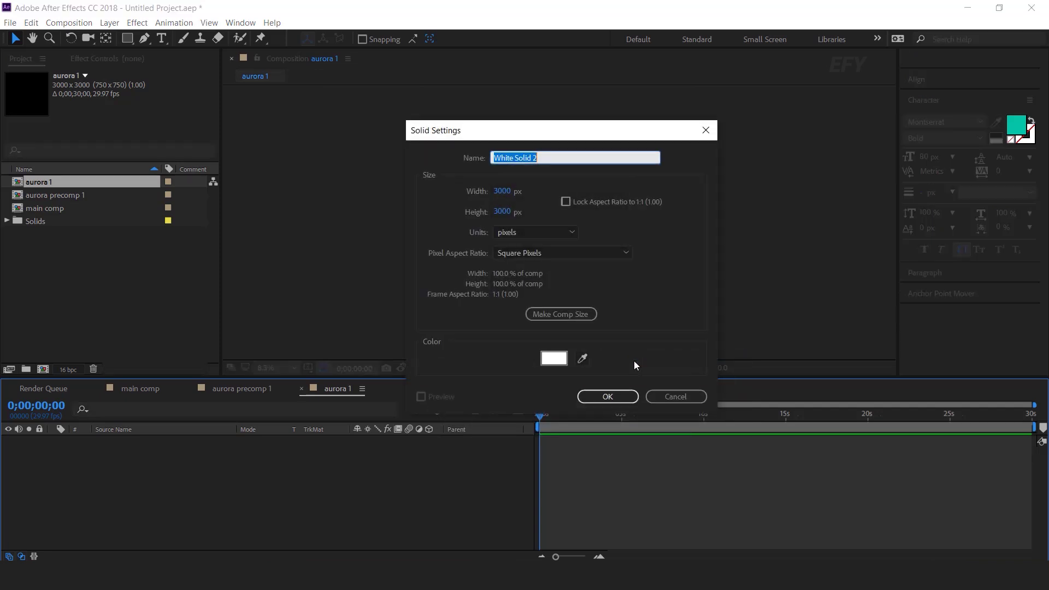
left_click(606, 394)
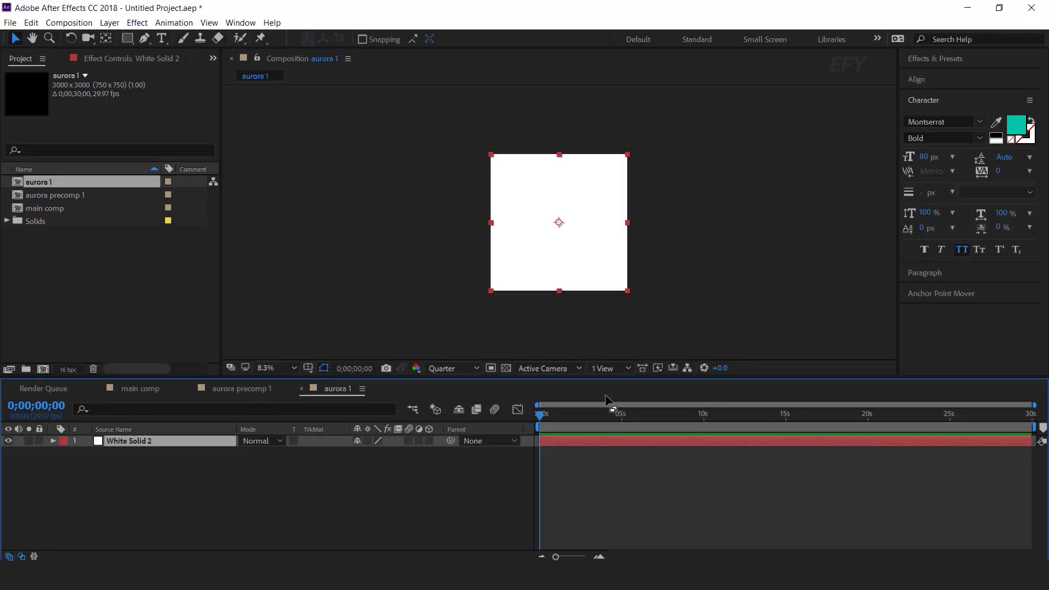
Apply Fractal Noise to the solid in aurora 1 and set its brightness to -30
key("ctrl+space")
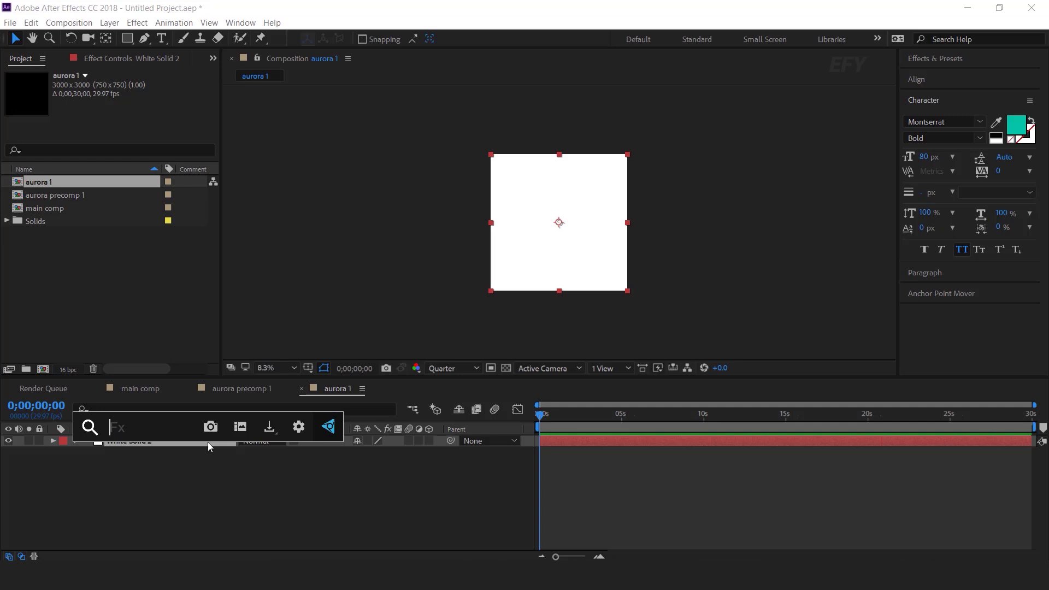
type("fra")
key("Down")
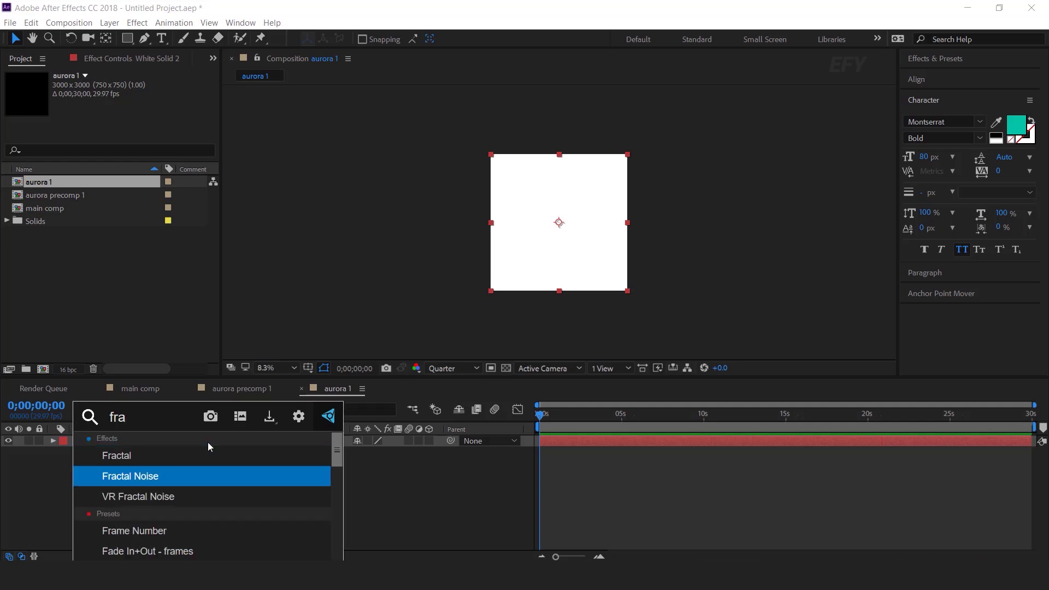
key("Return")
key("period")
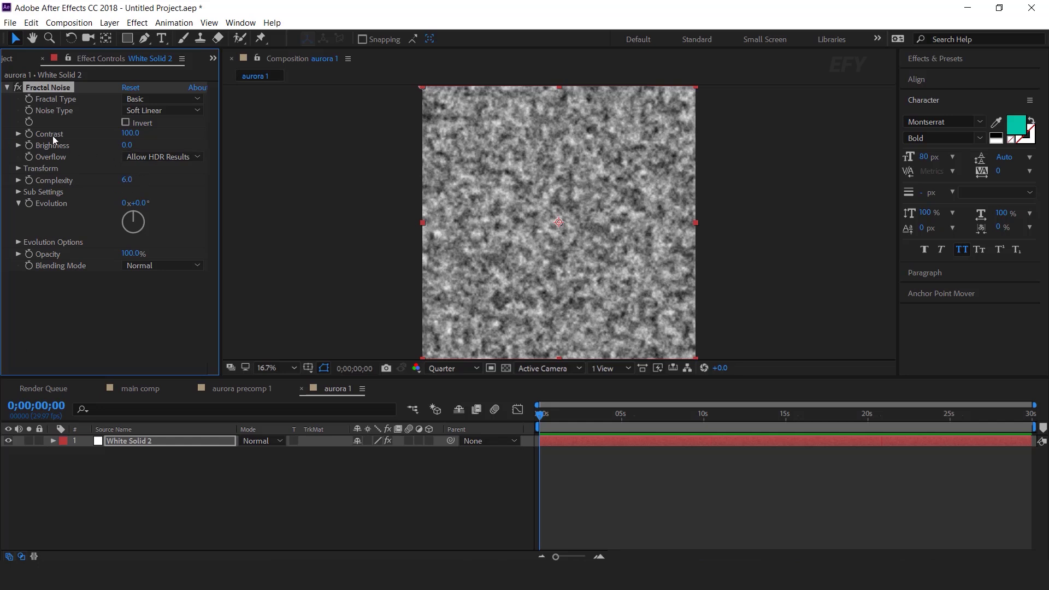
left_click(137, 141)
type("-30")
key("Return")
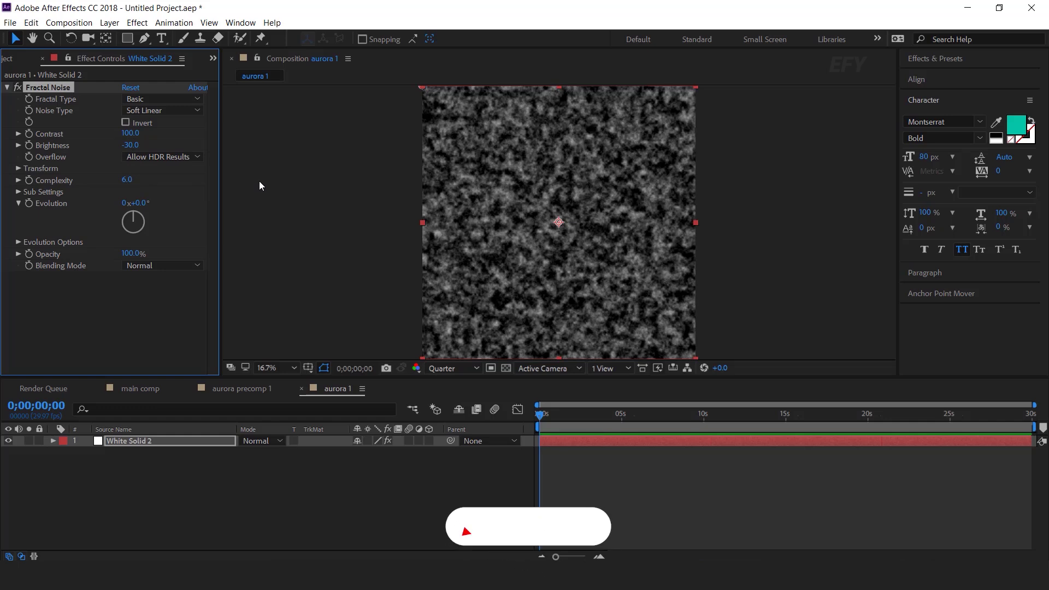
Set the uniform scale in the Fractal Noise transform settings to 950
left_click(19, 169)
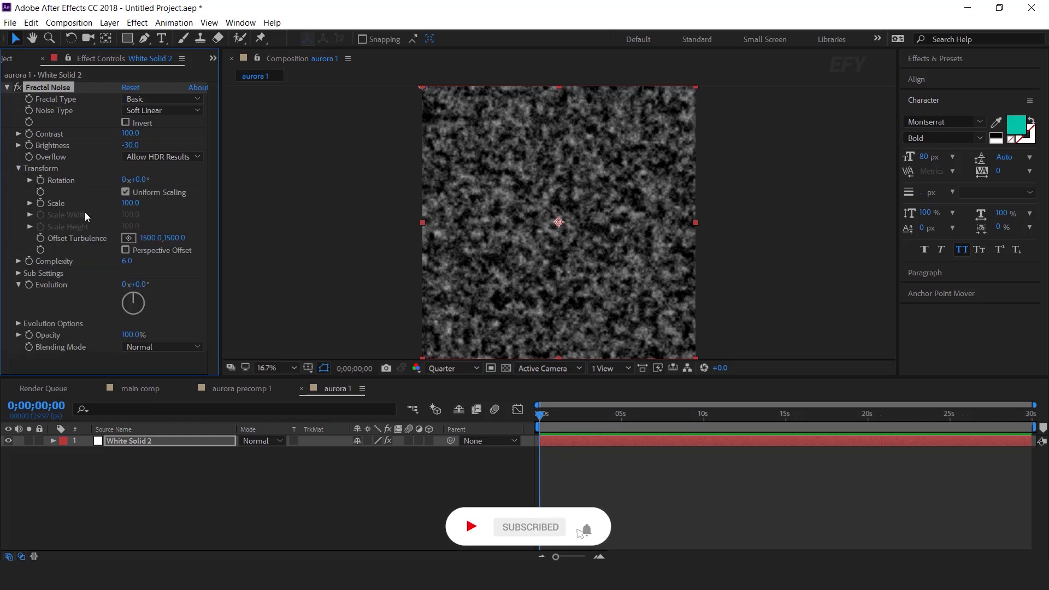
left_click(30, 203)
left_click_drag(130, 203, 601, 204)
left_click(131, 206)
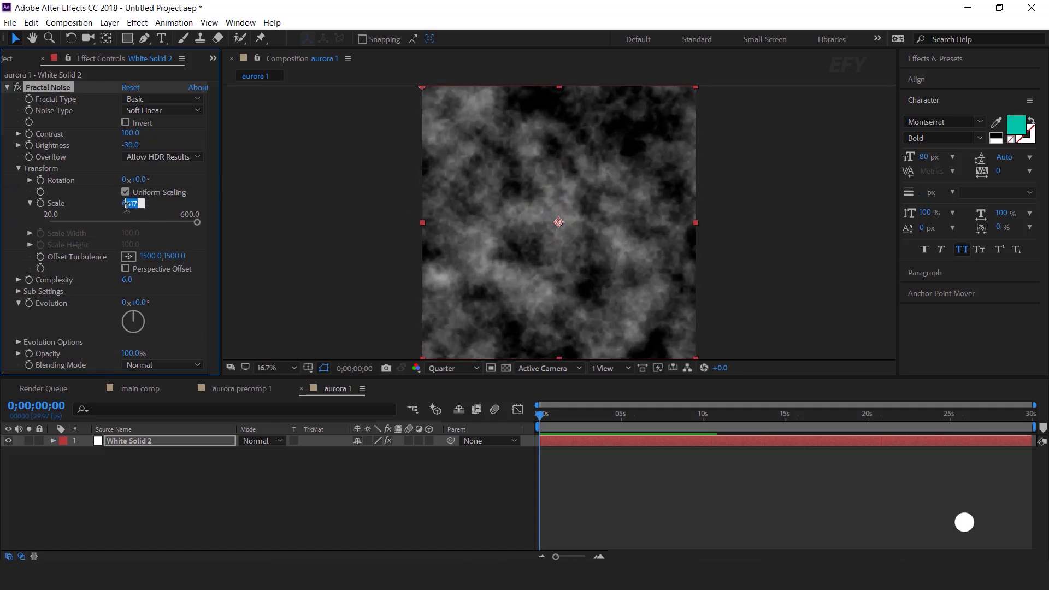
type("950")
key("Return")
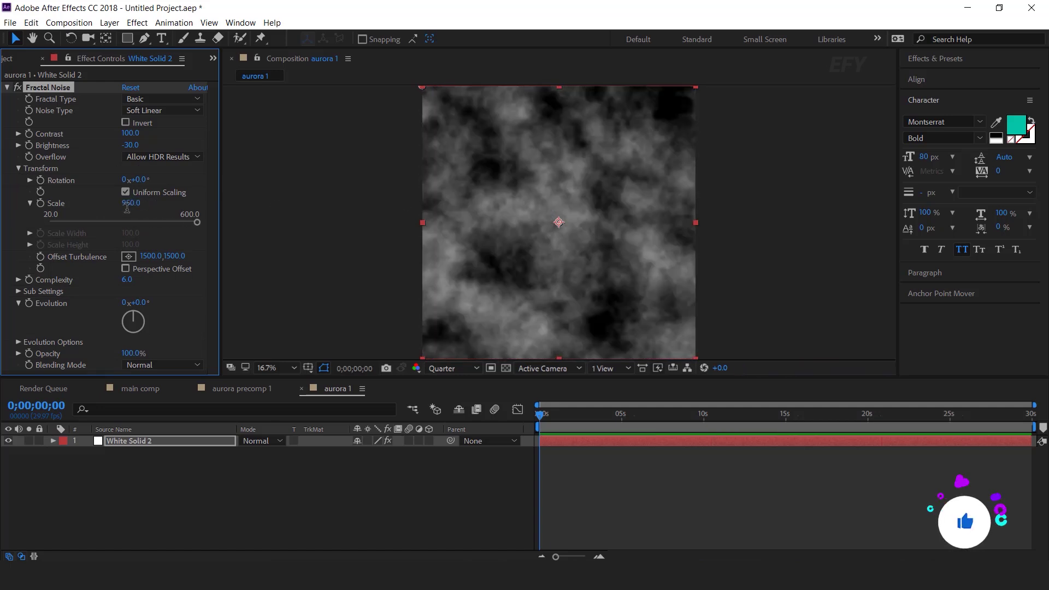
Reduce the Fractal Noise complexity to 1
left_click(127, 488)
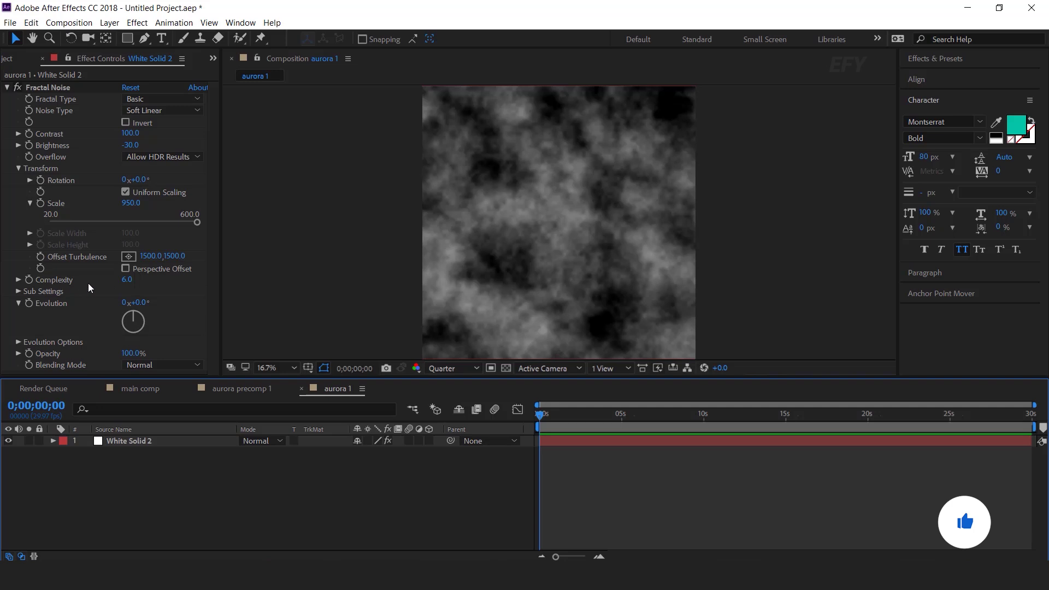
left_click(125, 279)
type("1")
key("Return")
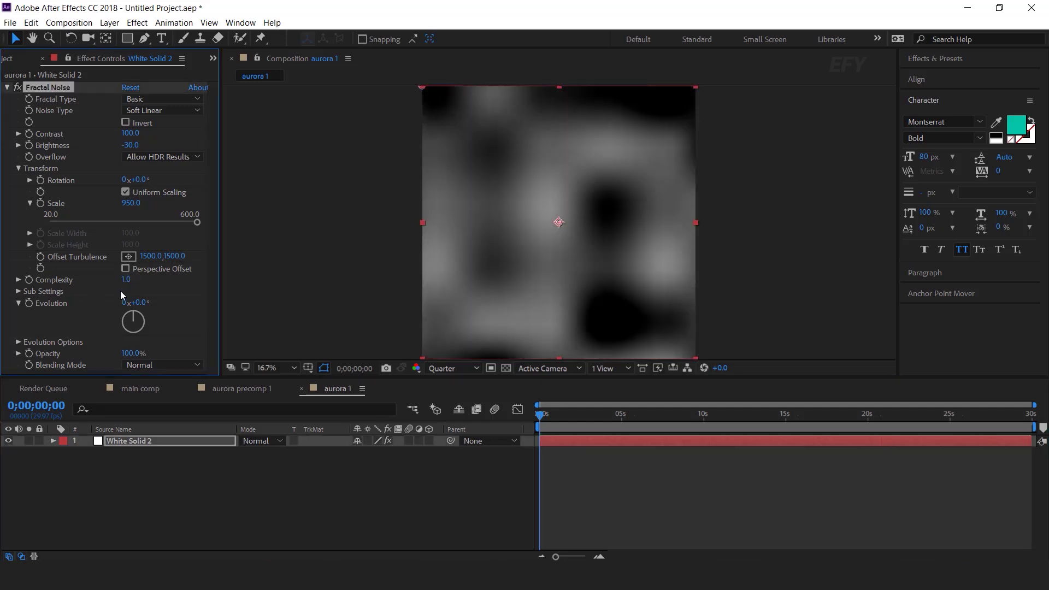
Keyframe the noise's Evolution from 0 at the composition start to 1 full revolution at 0;00;29;29
left_click(551, 424)
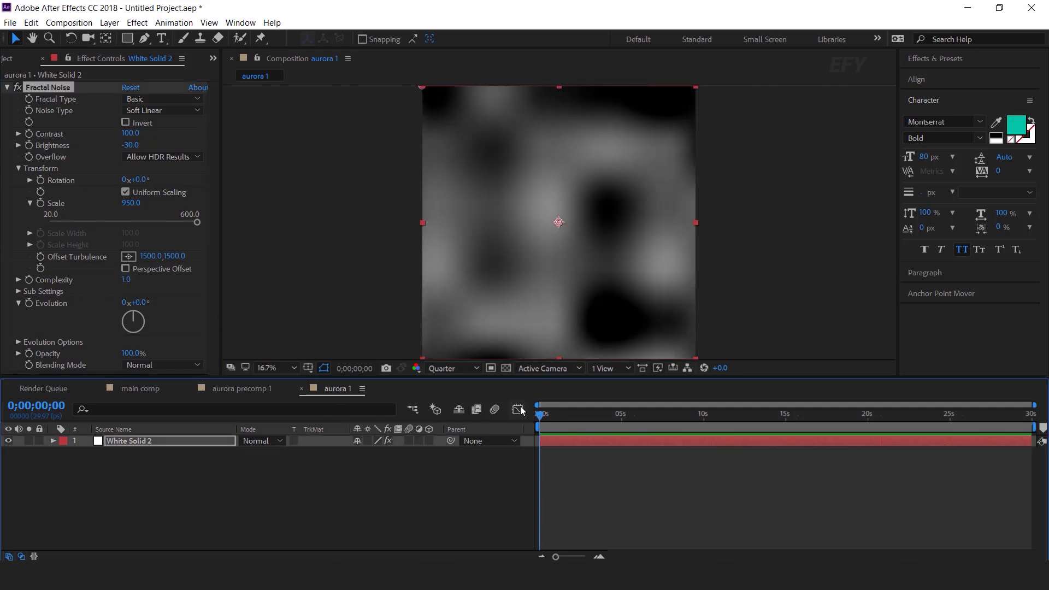
left_click(28, 304)
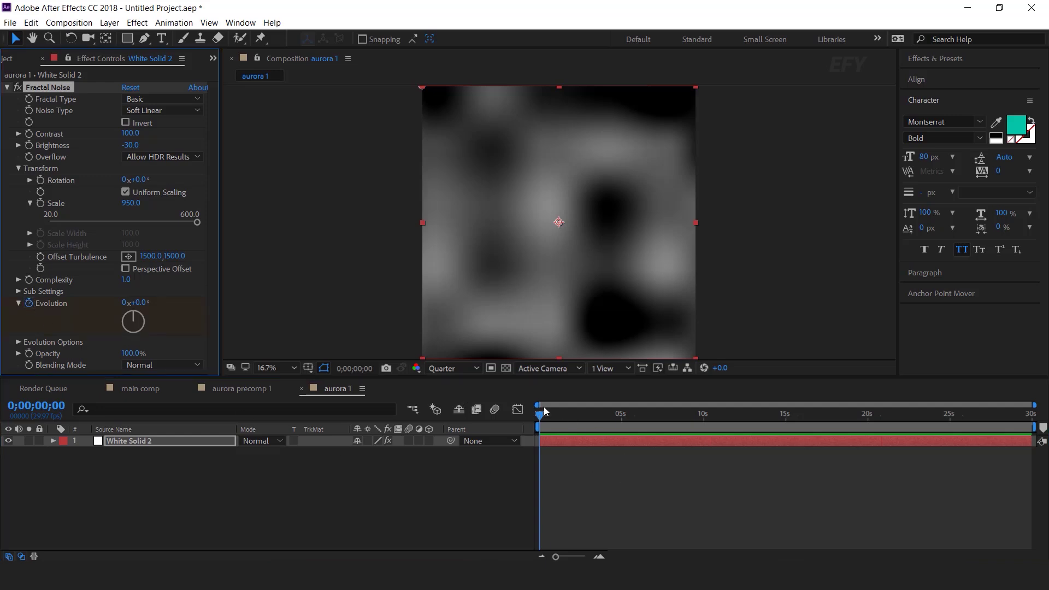
left_click_drag(542, 416, 1031, 414)
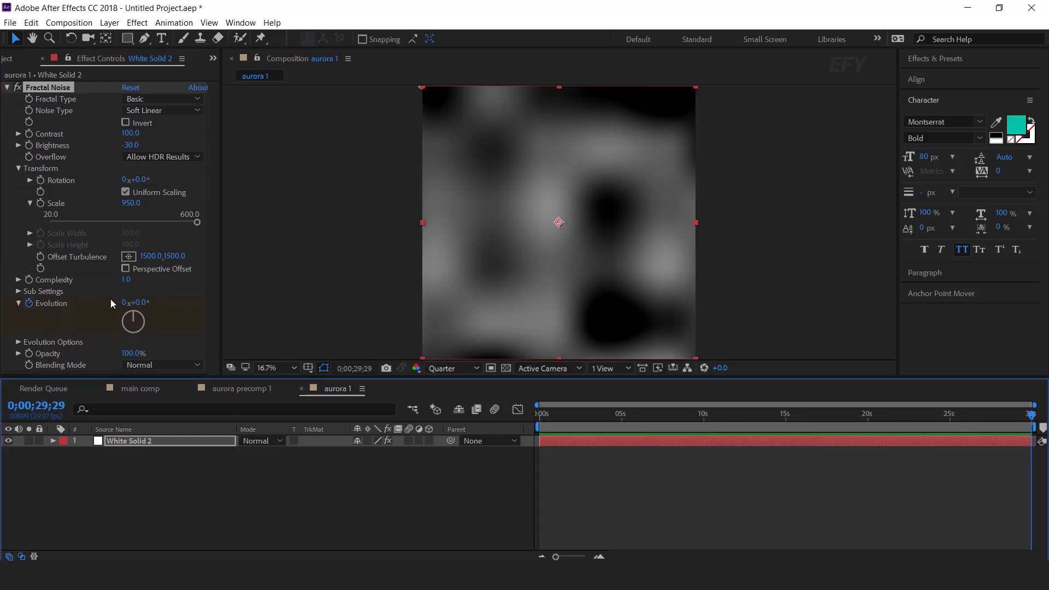
left_click(126, 303)
type("1")
key("Return")
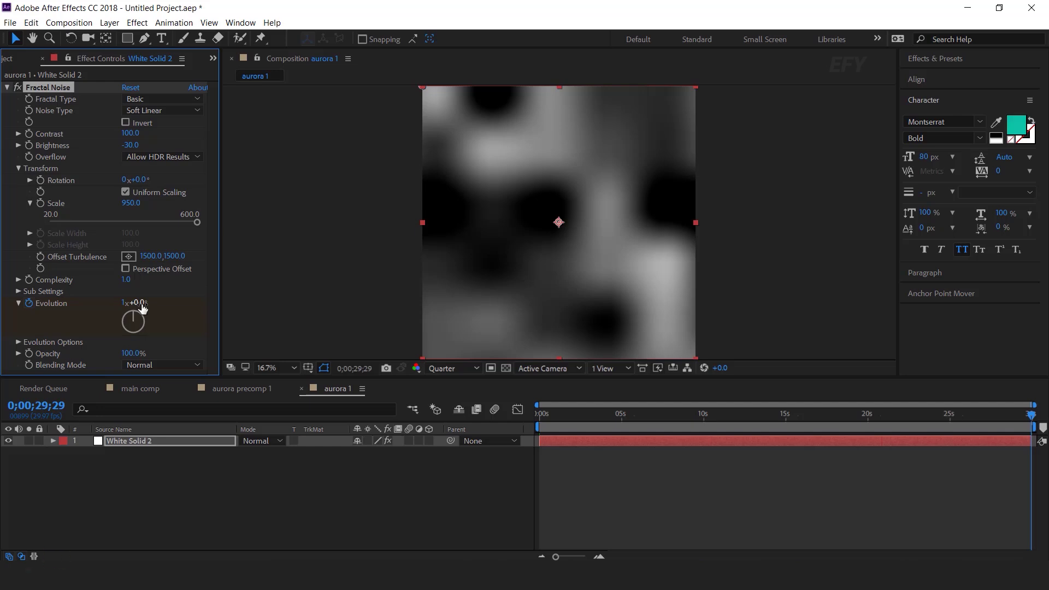
Set the Random Seed in the Evolution Options to 100 and preview the animated noise
left_click(19, 341)
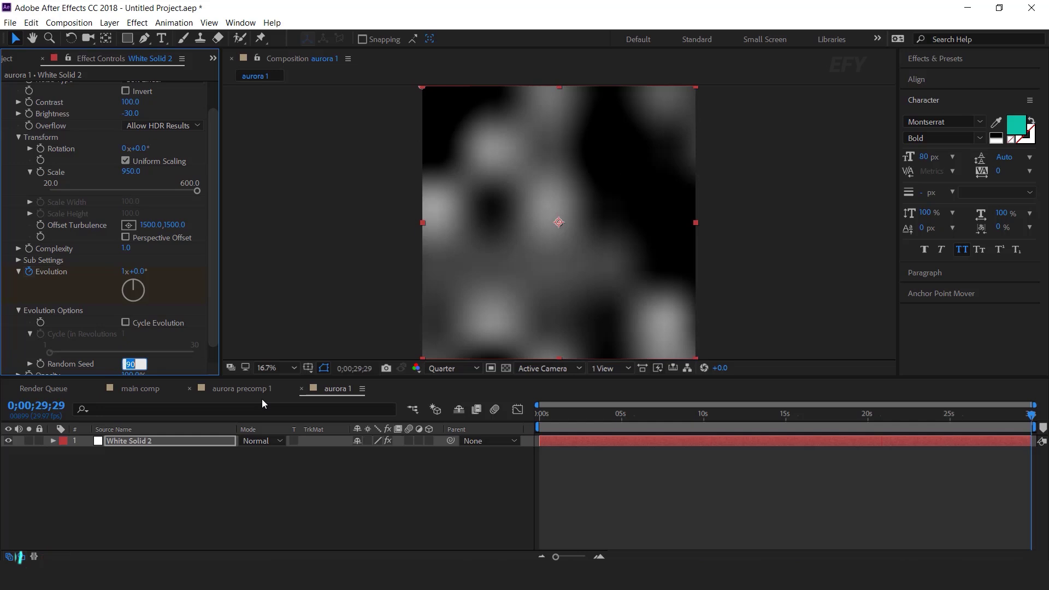
type("100")
key("Return")
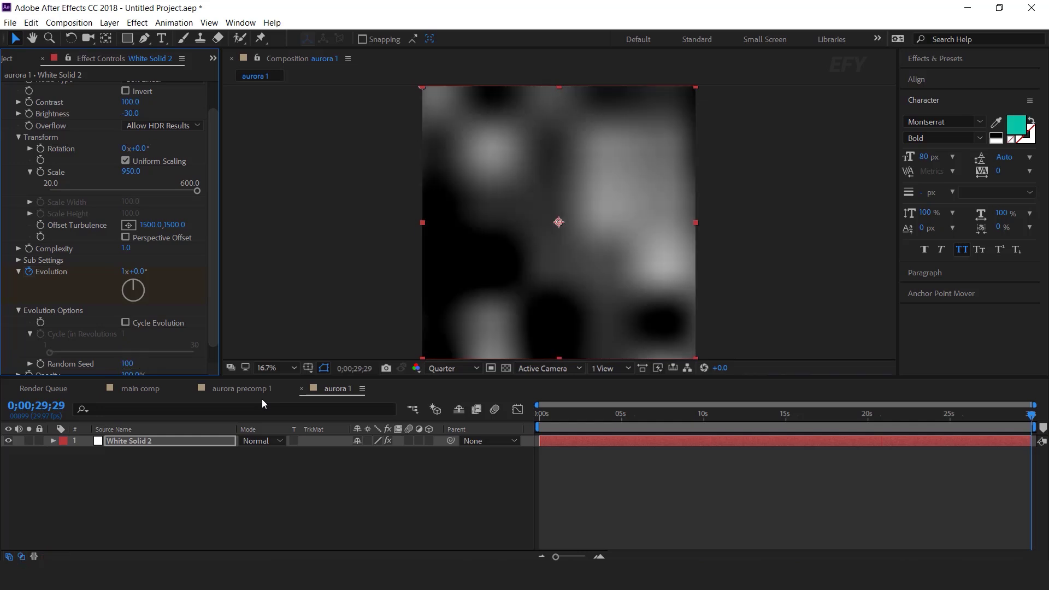
left_click(490, 497)
left_click(568, 416)
key("space")
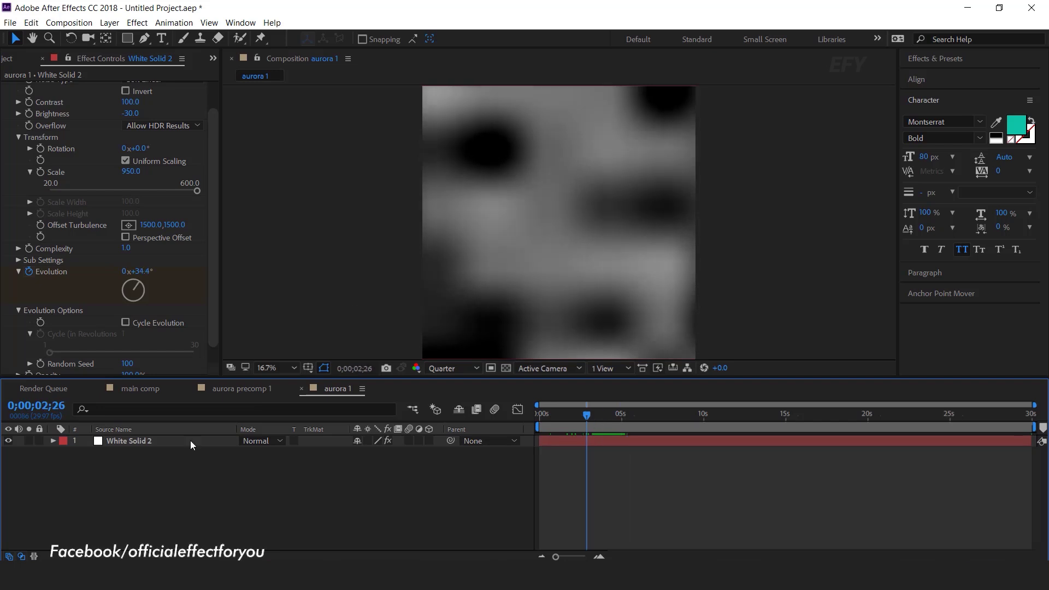
Apply Colorama to the noise solid and expand its Output Cycle settings
left_click(146, 445)
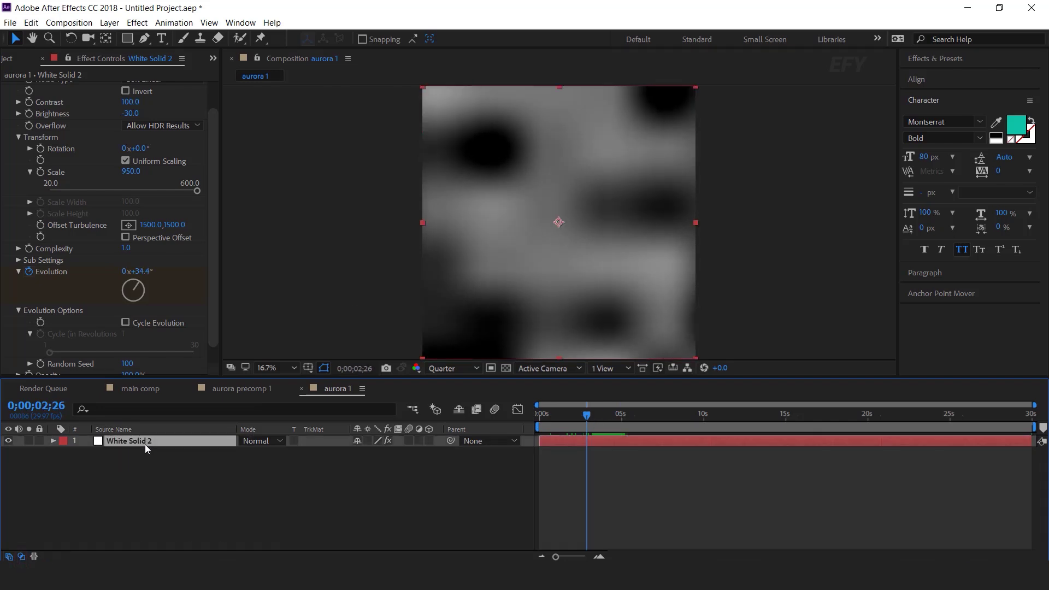
key("ctrl+space")
type("colo")
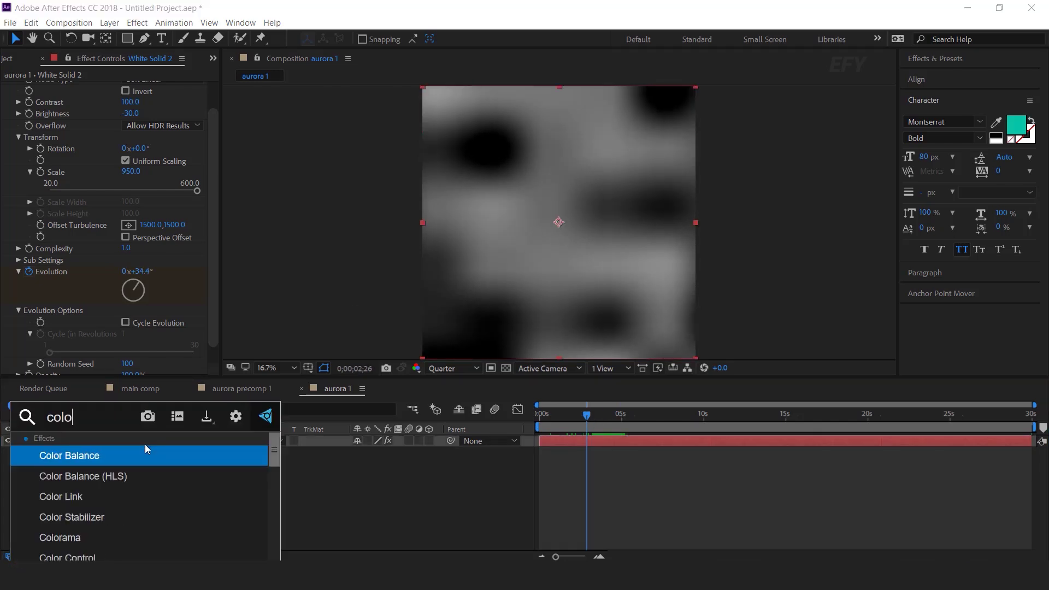
left_click(64, 537)
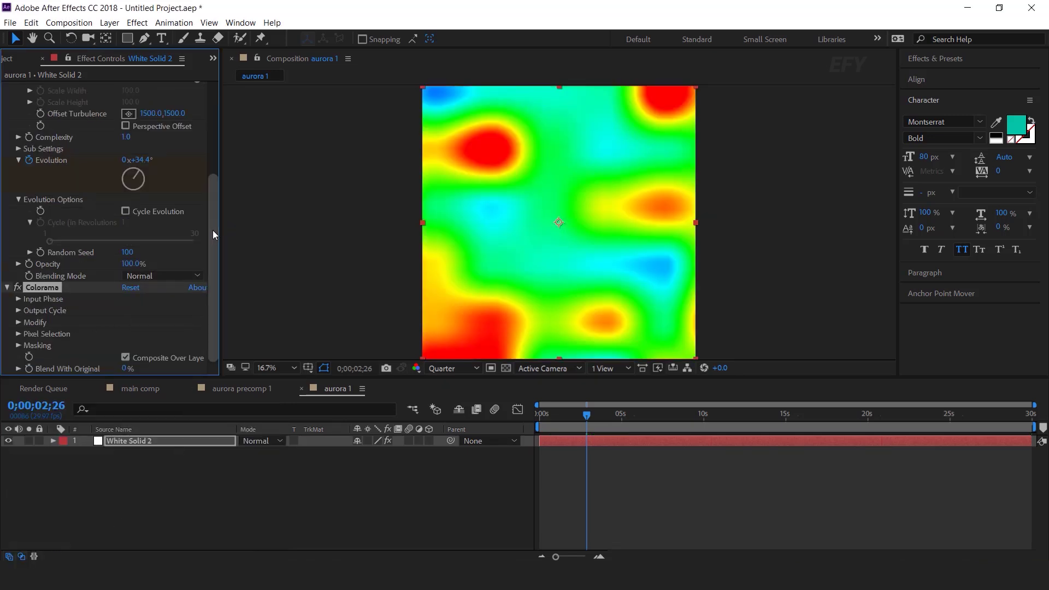
left_click(18, 310)
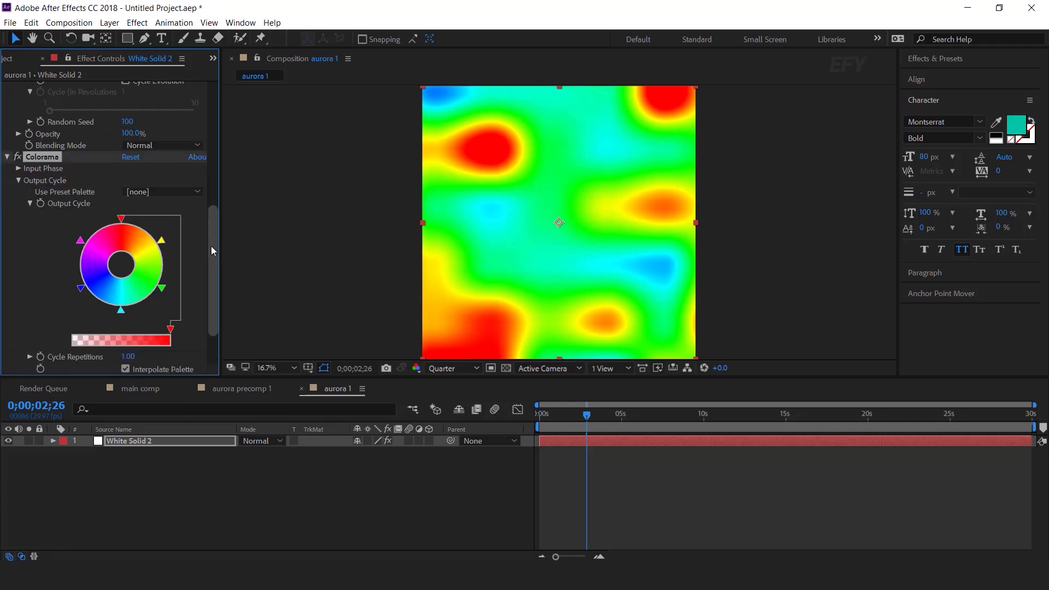
Reduce Colorama's output cycle to red, magenta and cyan, reposition the red and cyan stops, and turn off Composite Over Layer
left_click_drag(211, 246, 212, 271)
left_click_drag(162, 237, 189, 244)
left_click_drag(161, 185, 186, 174)
left_click_drag(121, 163, 154, 175)
left_click_drag(80, 234, 112, 259)
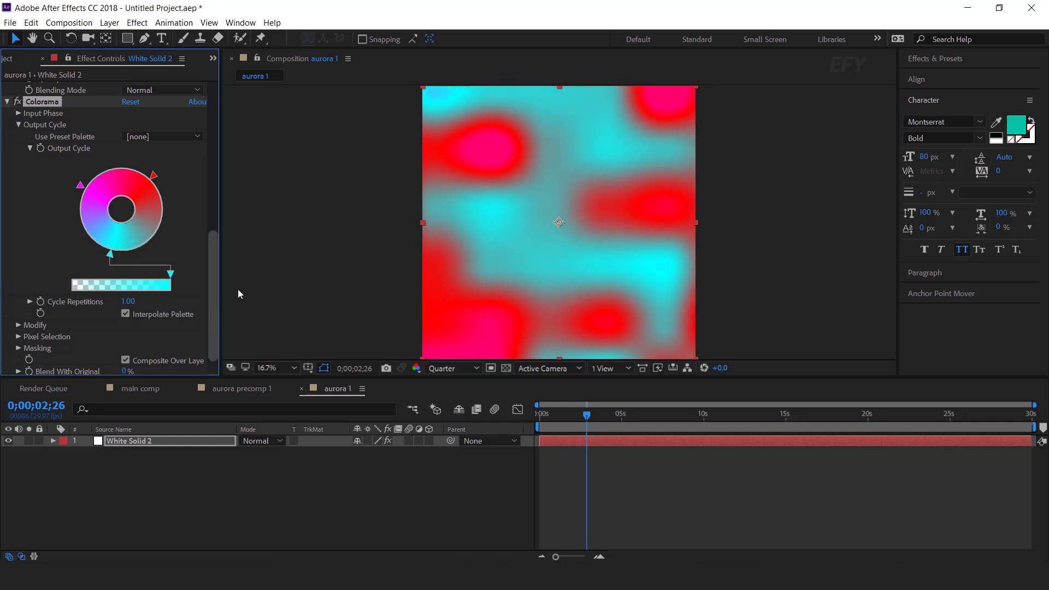
scroll(218, 288, "down", 1)
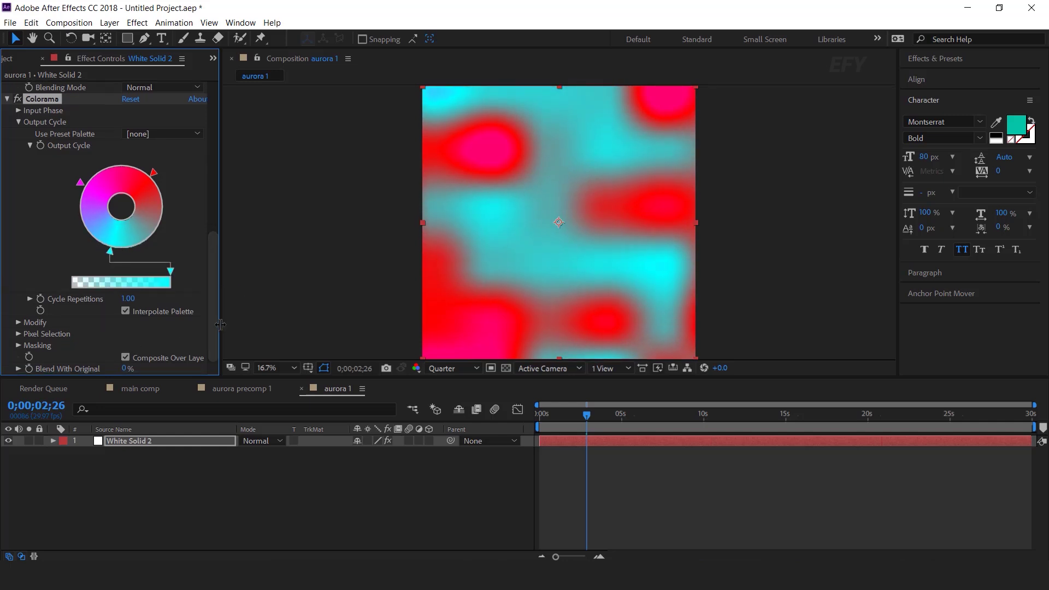
left_click_drag(111, 254, 130, 254)
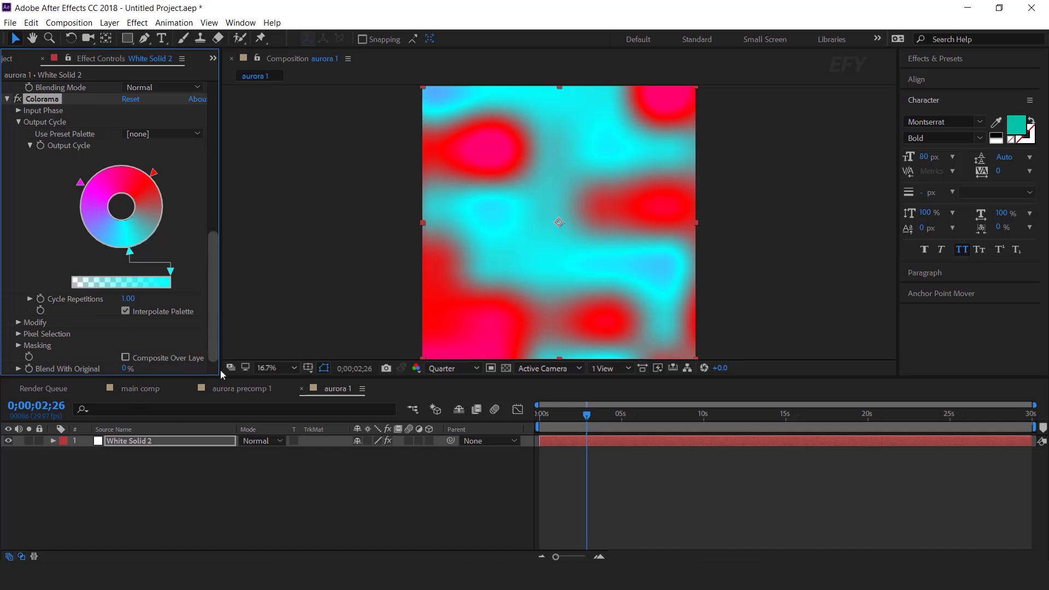
Add a new white 3000 × 3000 px solid above the colored noise layer in aurora 1
left_click(392, 491)
right_click(337, 476)
mouse_move(364, 349)
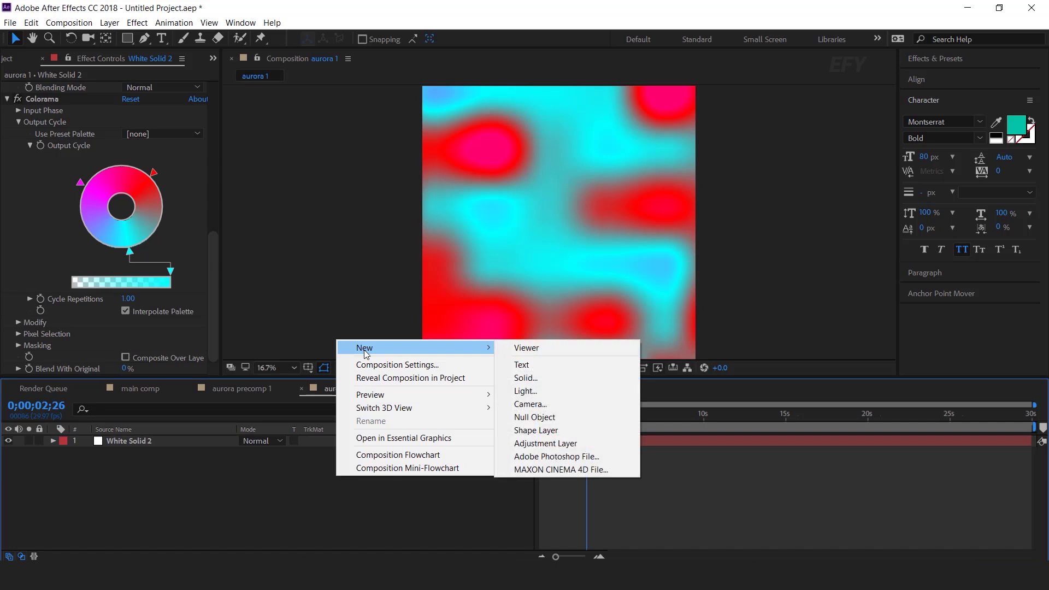
left_click(530, 378)
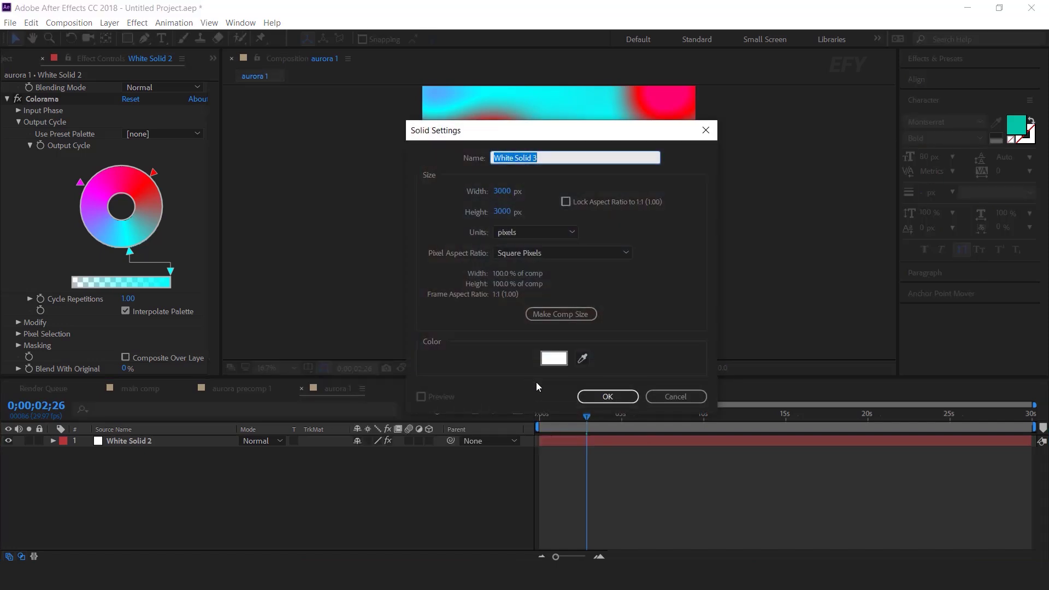
left_click(608, 396)
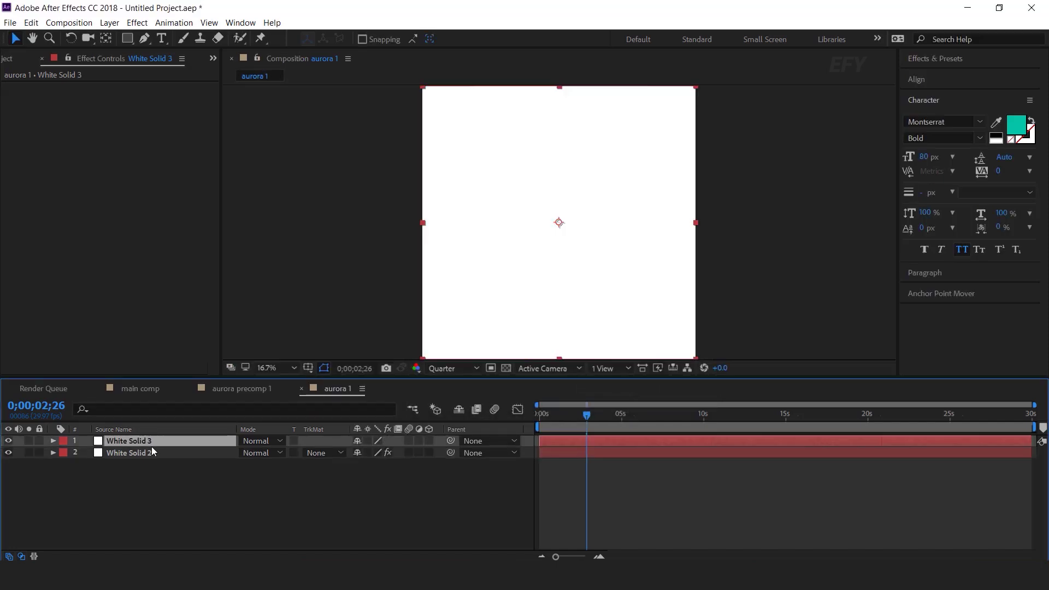
Apply Fractal Noise to the new solid with Fractal Type Strings and Noise Type Spline
key("ctrl+space")
type("fra")
left_click(77, 477)
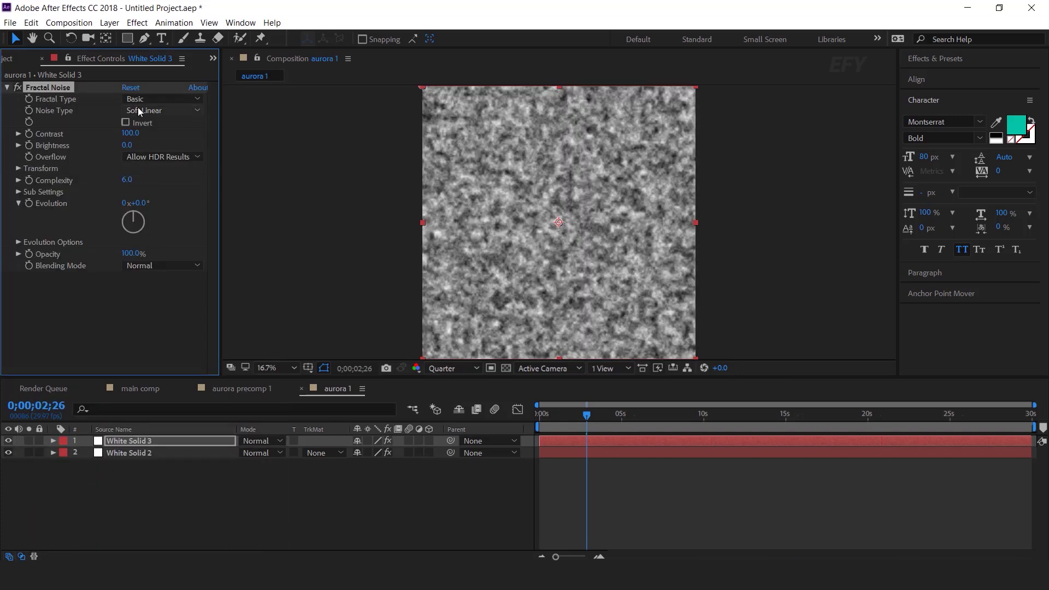
left_click(163, 99)
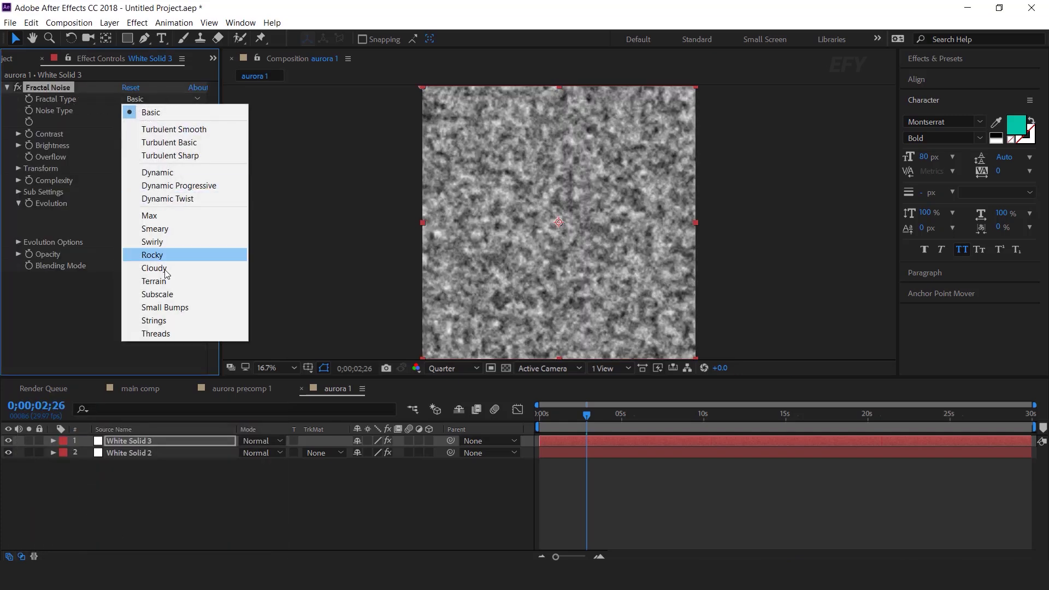
left_click(156, 321)
left_click(176, 111)
left_click(169, 163)
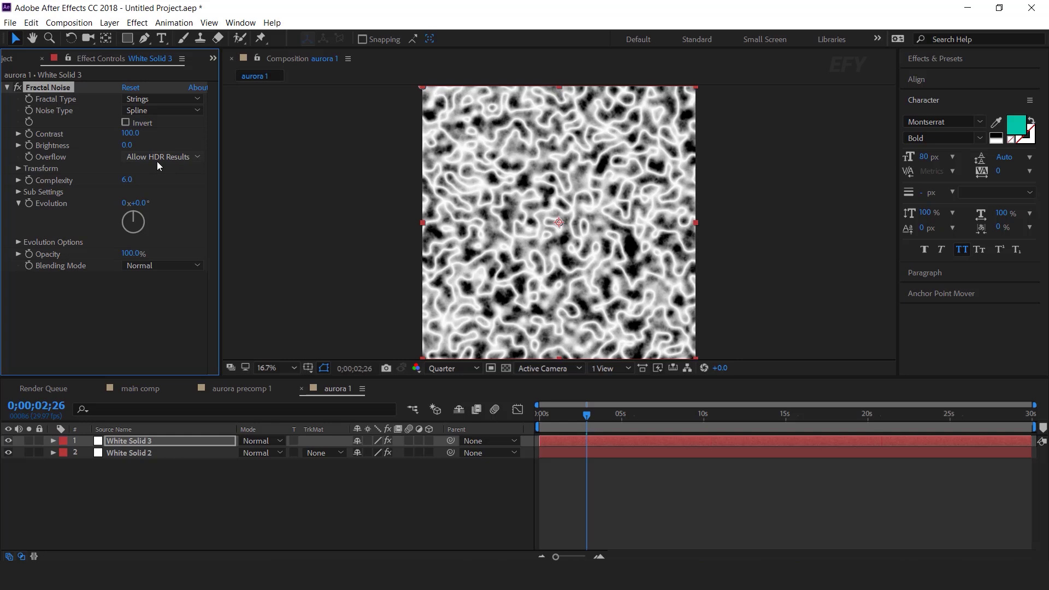
Set the Strings noise's Contrast to 950 and Brightness to 10
left_click_drag(135, 136, 172, 168)
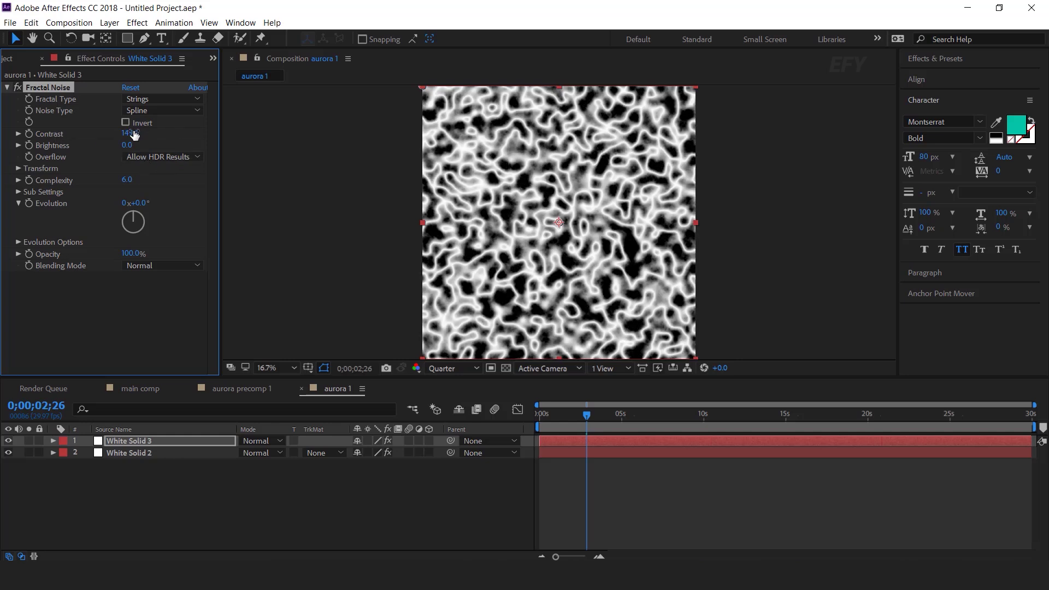
key("Return")
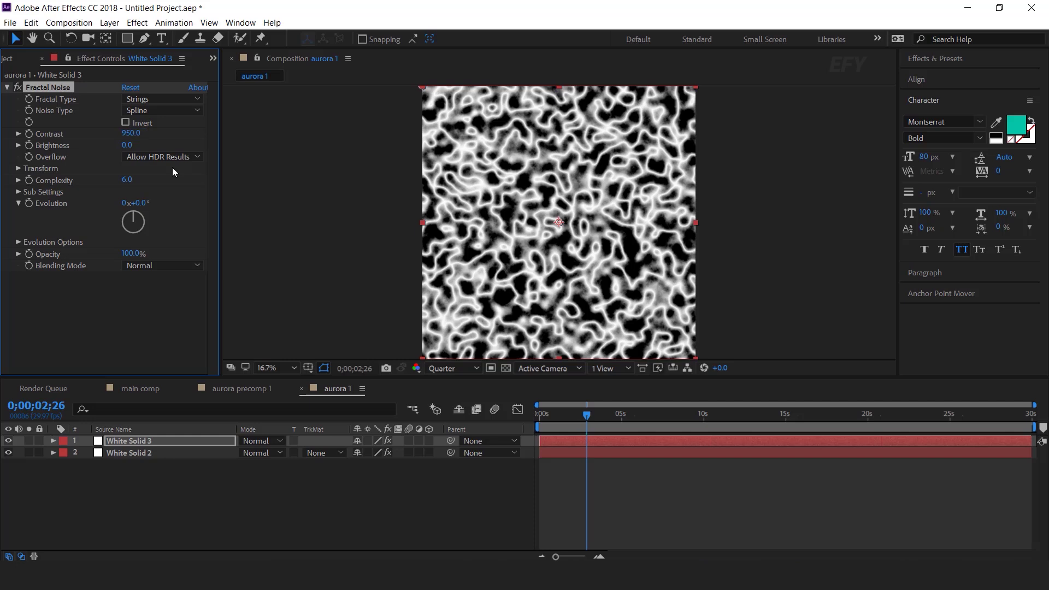
left_click(129, 145)
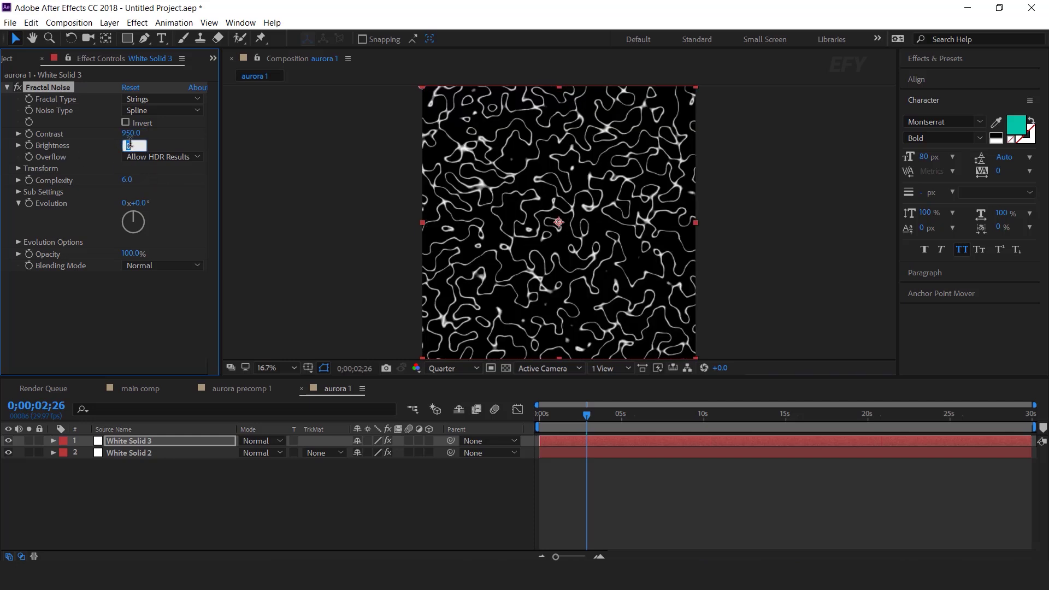
key("Return")
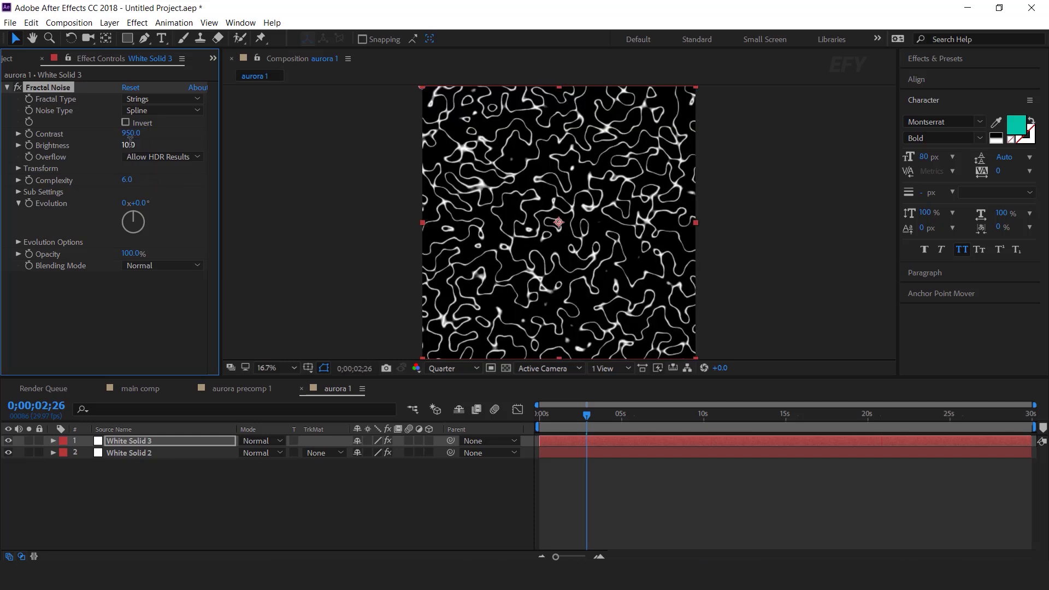
Turn off Uniform Scaling in the noise's Transform settings and set Scale Width to 150 and Scale Height to 950
left_click(18, 168)
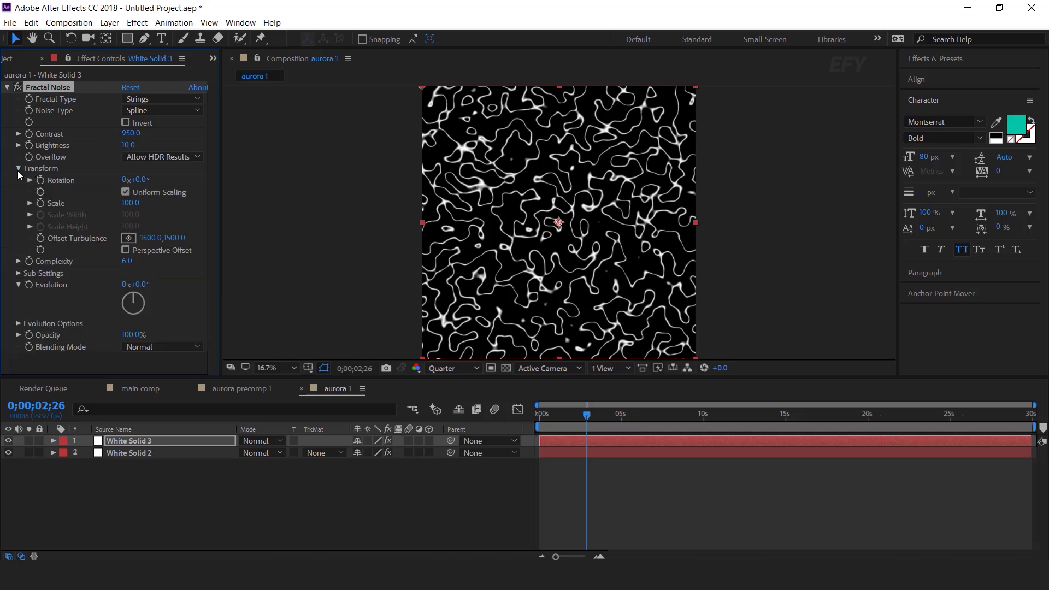
left_click(127, 194)
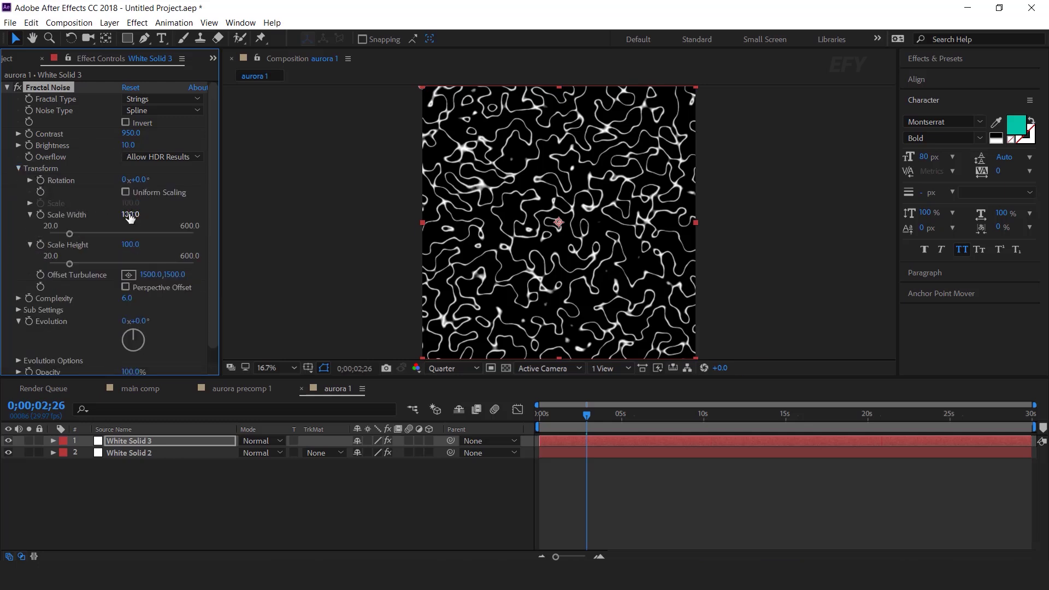
left_click_drag(129, 215, 213, 222)
left_click_drag(130, 247, 196, 262)
left_click(130, 245)
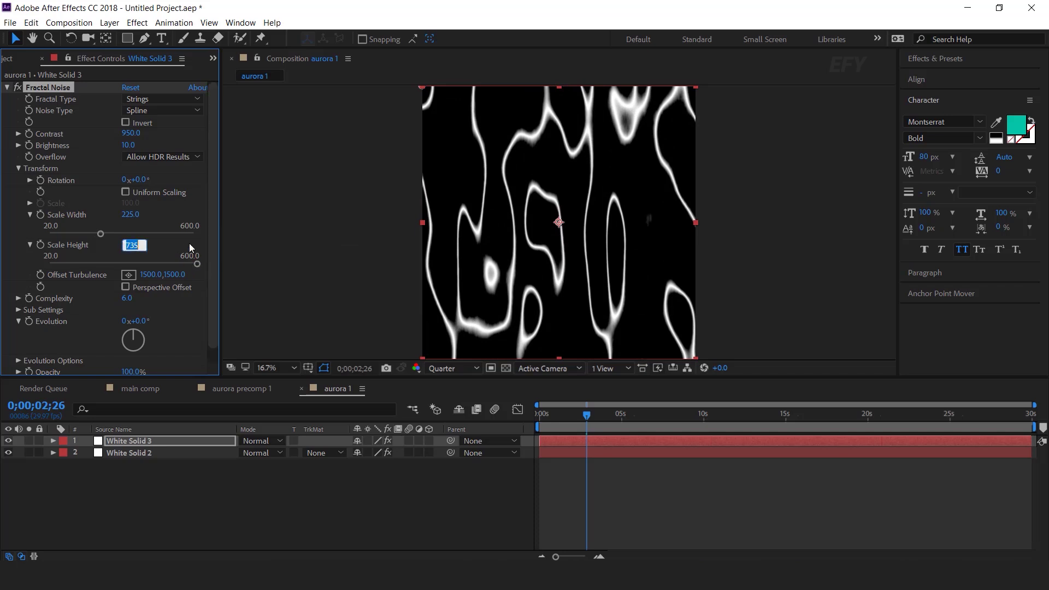
type("950")
key("Return")
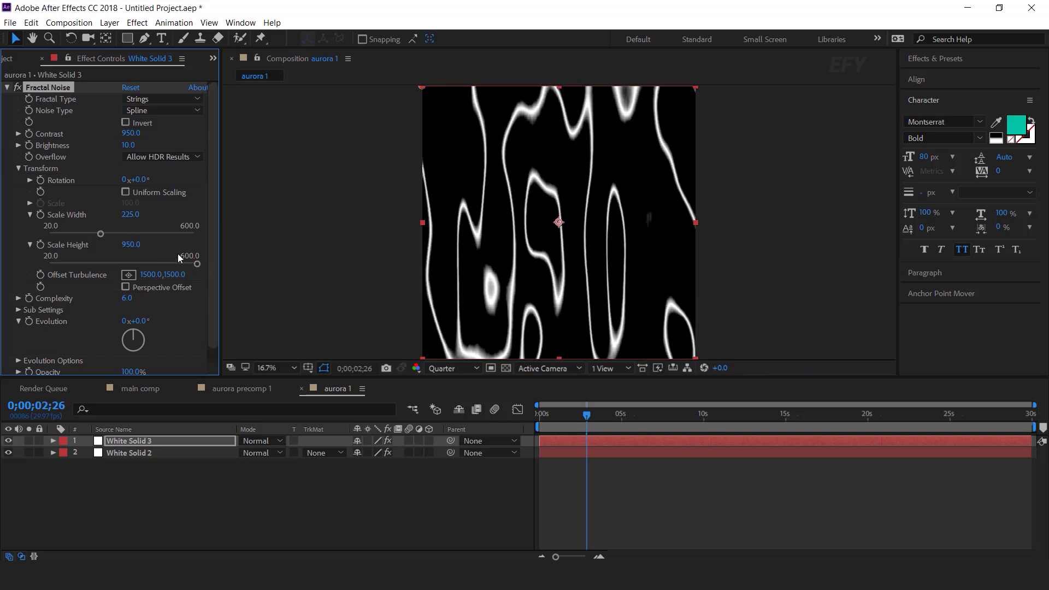
left_click_drag(100, 236, 82, 236)
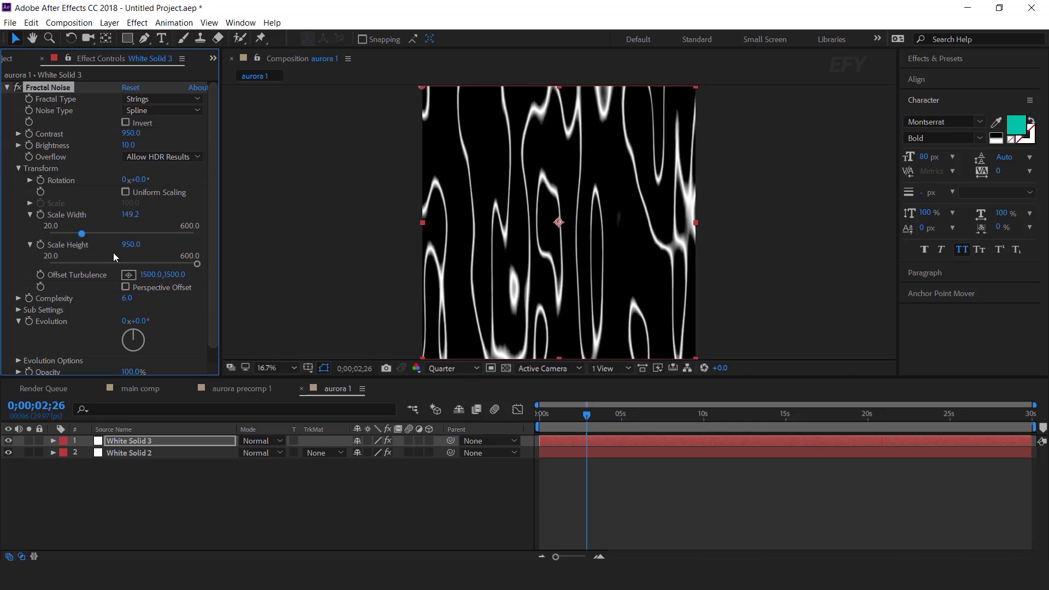
left_click(145, 240)
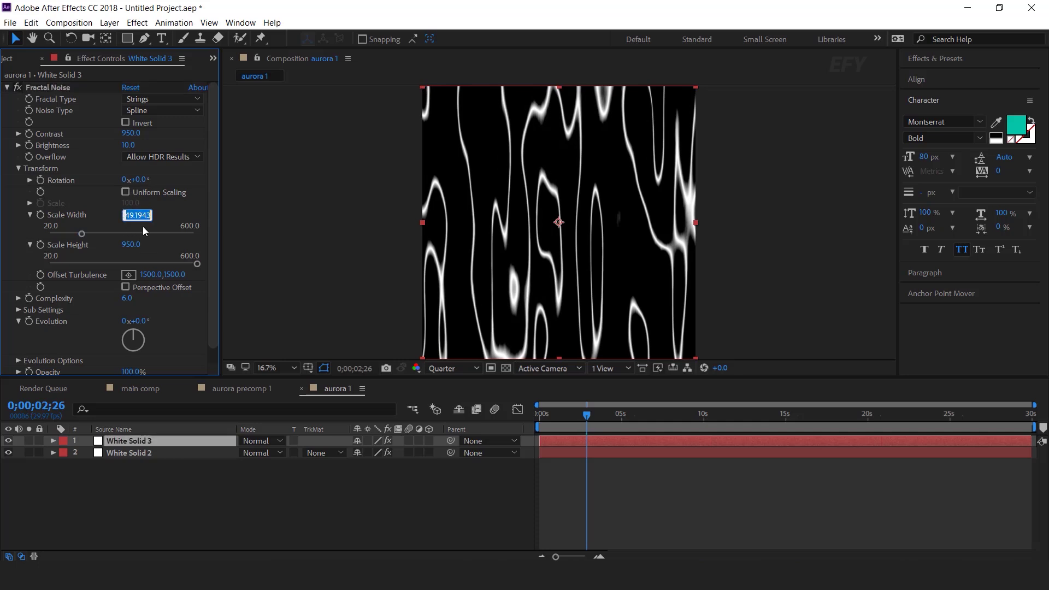
type("150")
key("Return")
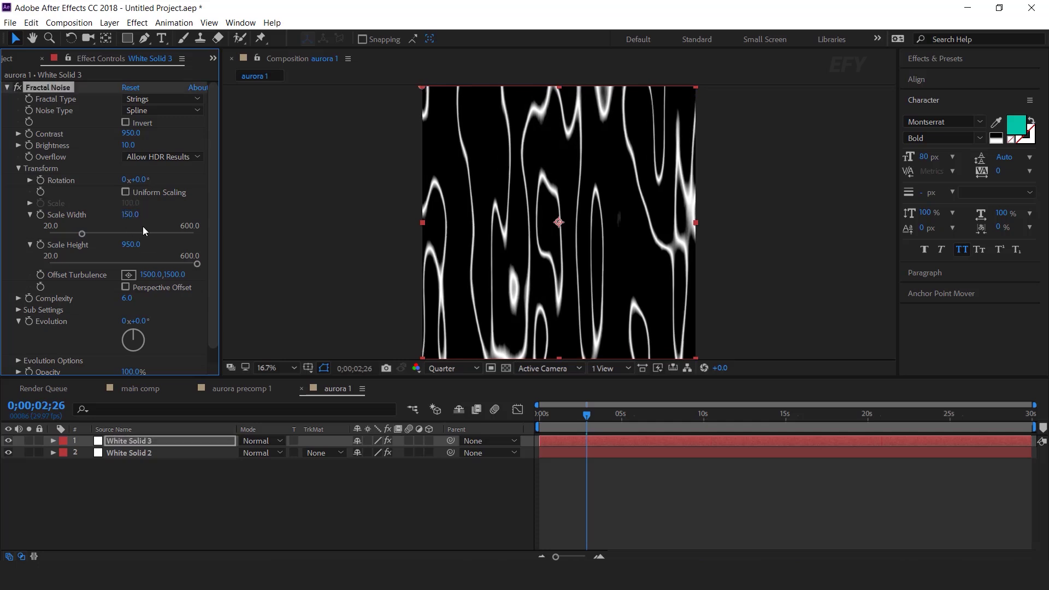
Keyframe the Strings noise's Evolution from 0 at the composition start to 2 revolutions at 0;00;29;29 and preview the motion
left_click_drag(214, 213, 217, 234)
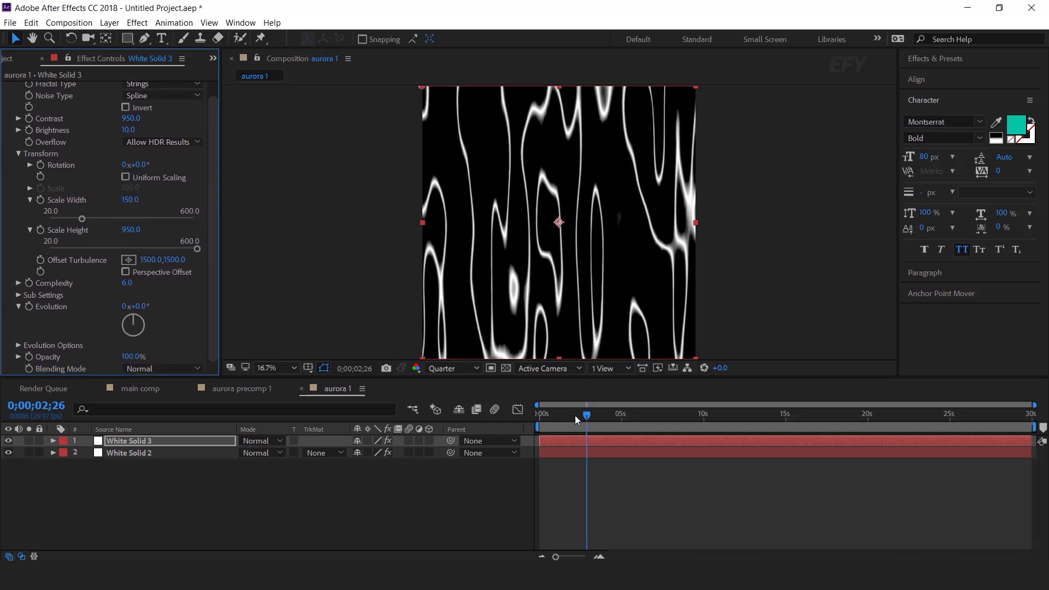
left_click_drag(583, 414, 507, 412)
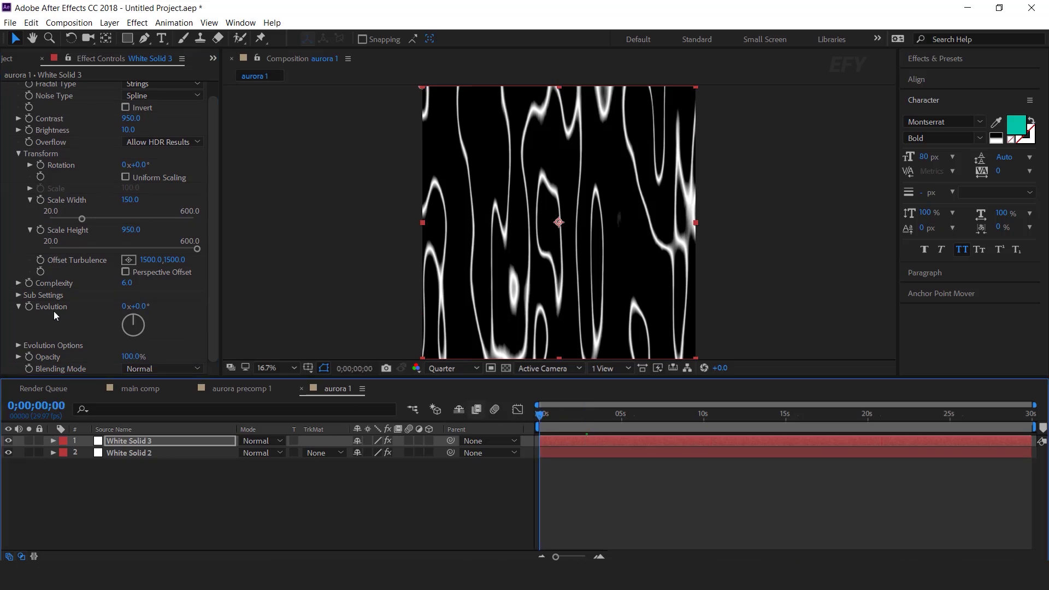
left_click(28, 307)
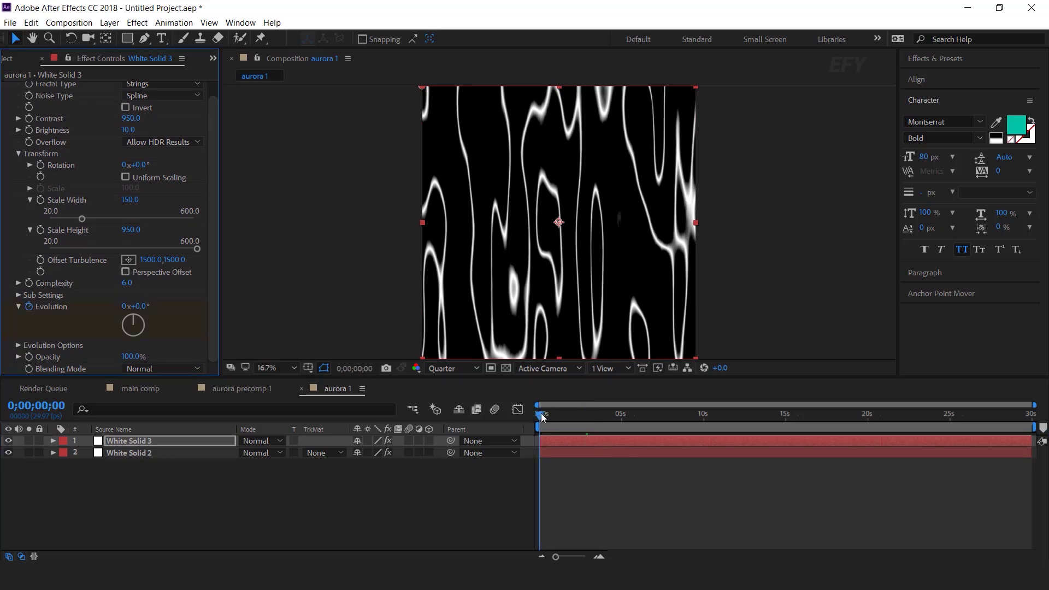
left_click_drag(640, 413, 1032, 415)
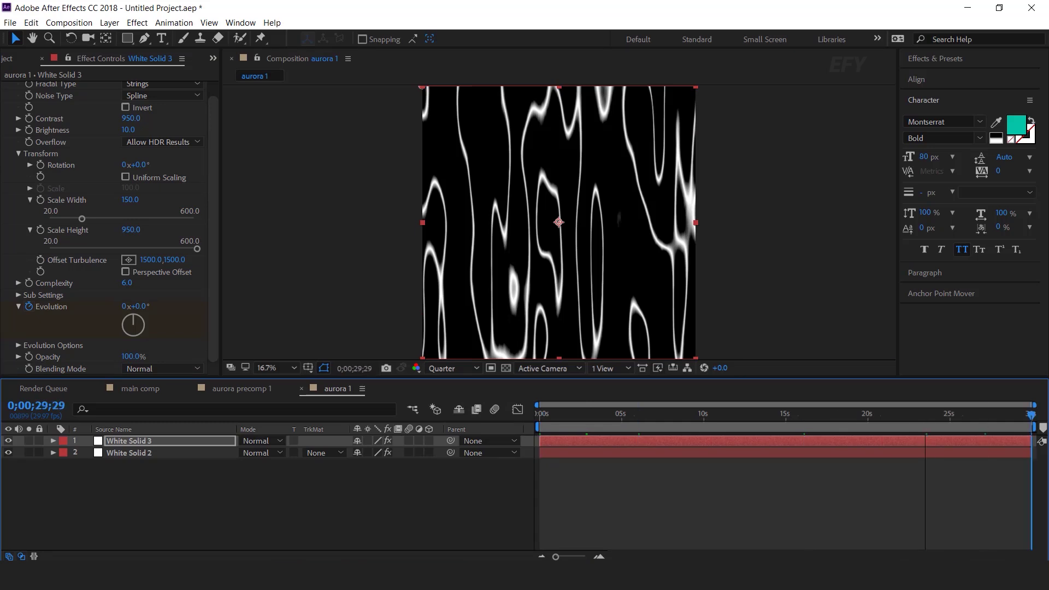
left_click(125, 308)
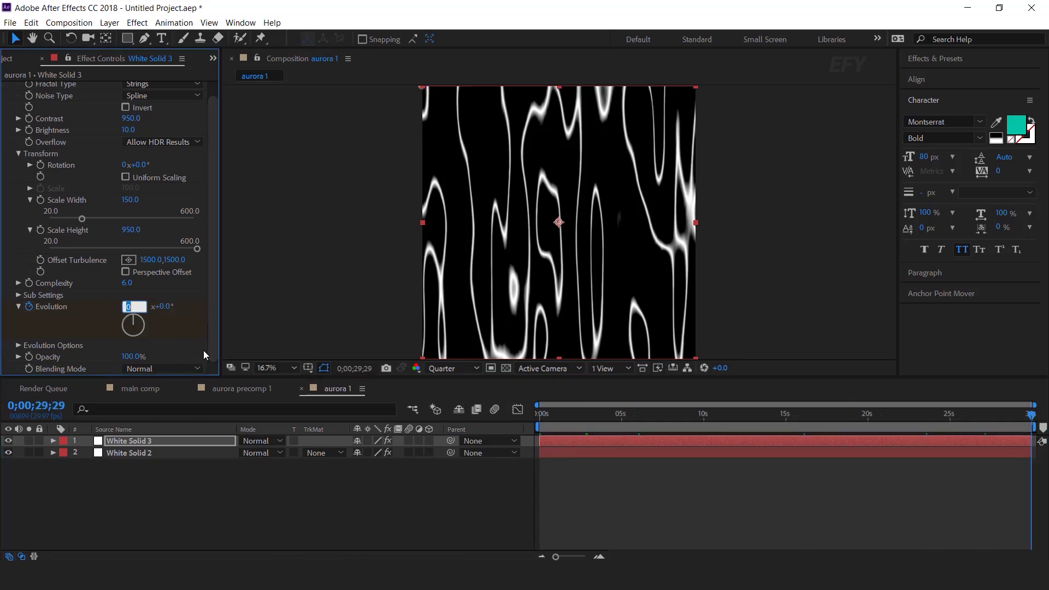
type("2")
key("Return")
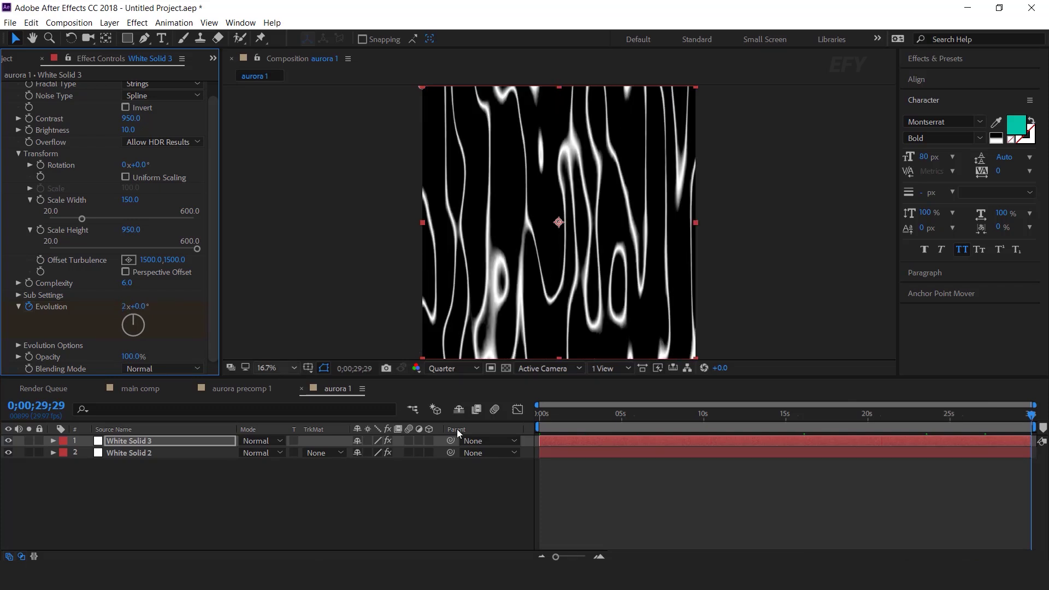
left_click(565, 415)
key("space")
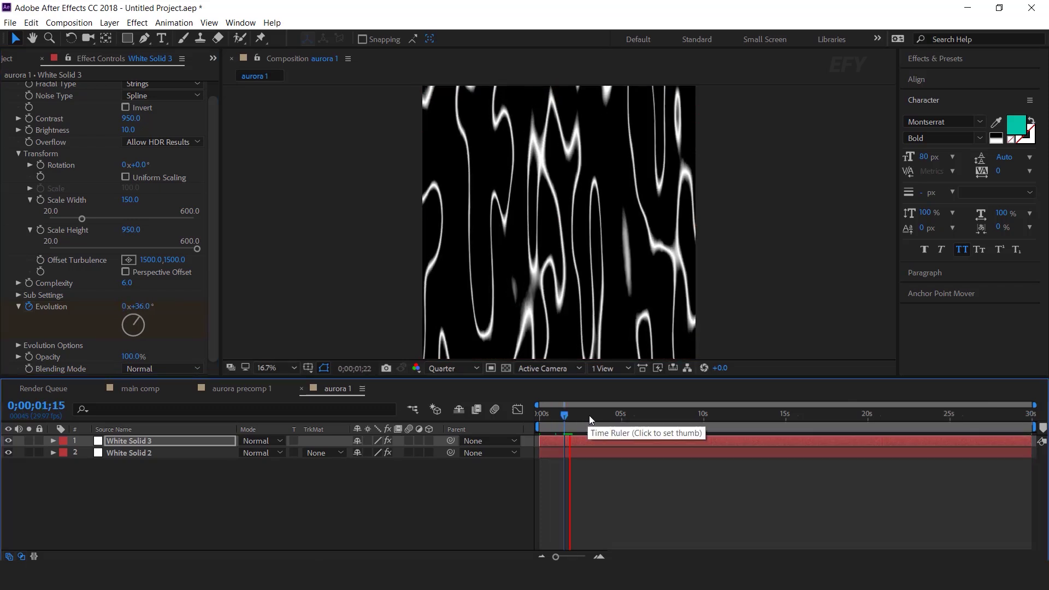
left_click_drag(576, 416, 590, 416)
Set White Solid 2's blending mode to Overlay and its track matte to the luma of White Solid 3, and check it at 0;00;07;21
left_click(334, 496)
left_click(119, 459)
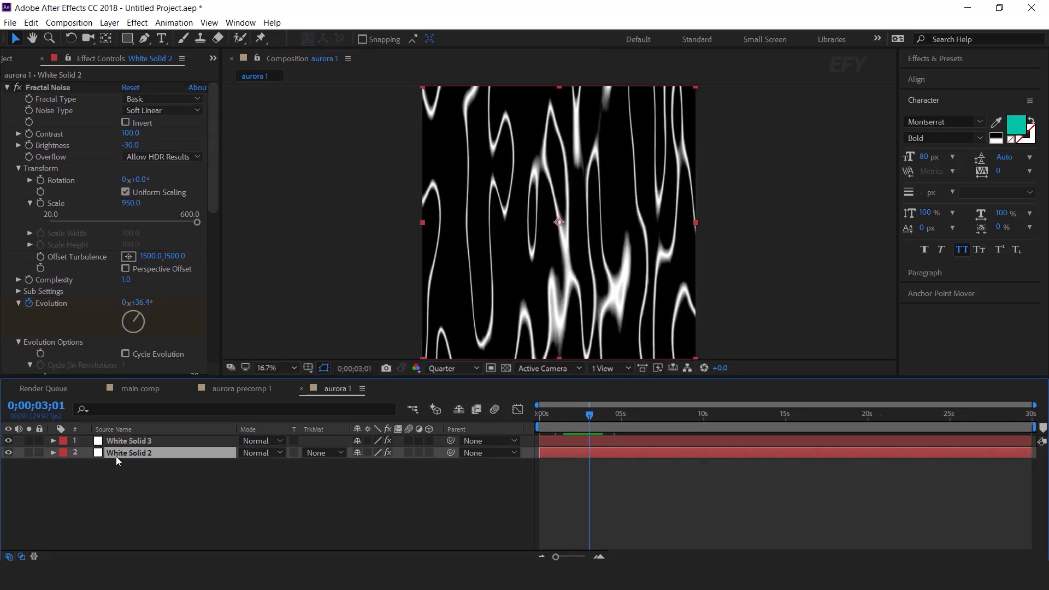
left_click(275, 454)
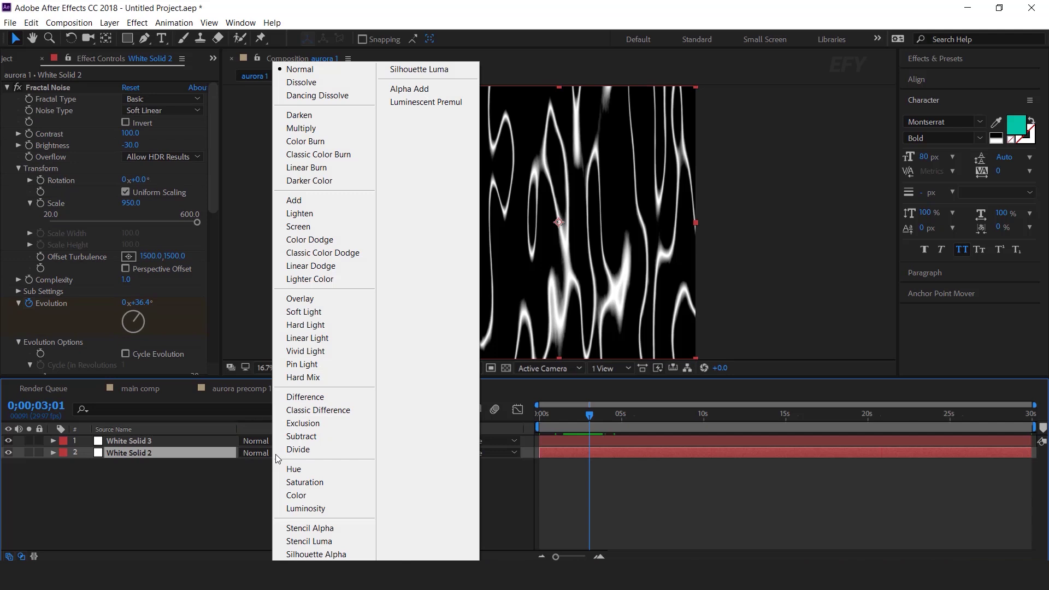
left_click(309, 299)
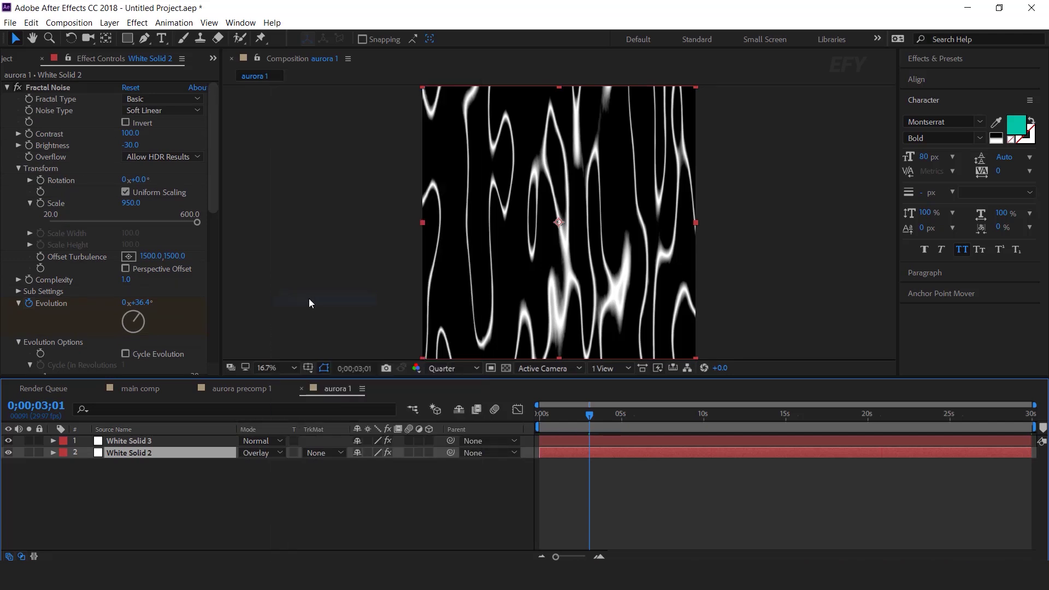
left_click(345, 454)
left_click(345, 509)
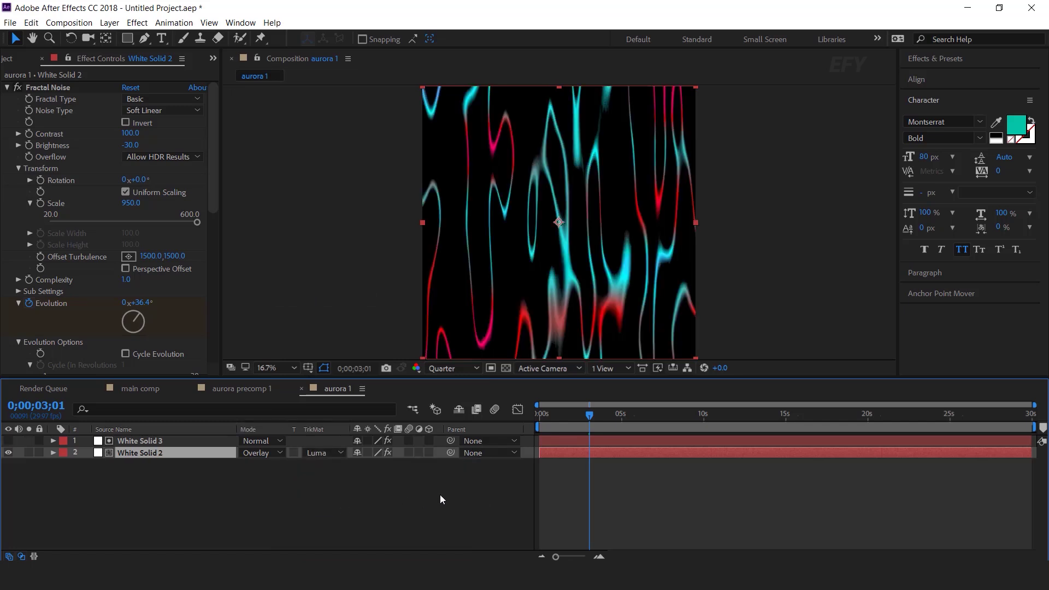
left_click_drag(555, 416, 665, 415)
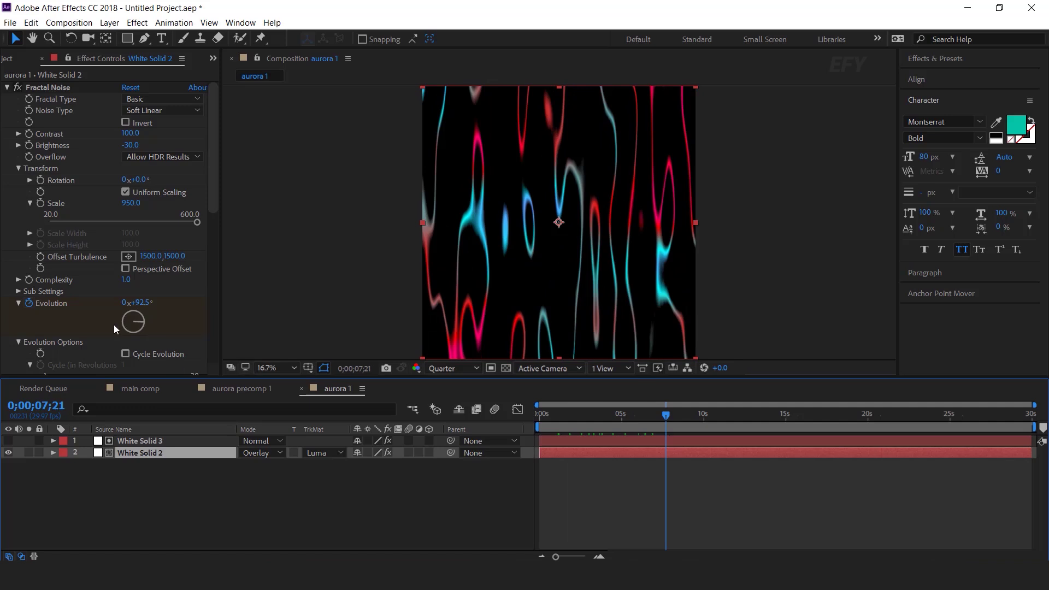
In White Solid 2's Colorama output cycle, move the cyan stop to the wheel's right side and the magenta stop to its lower left
scroll(174, 362, "down", 5)
scroll(121, 327, "down", 2)
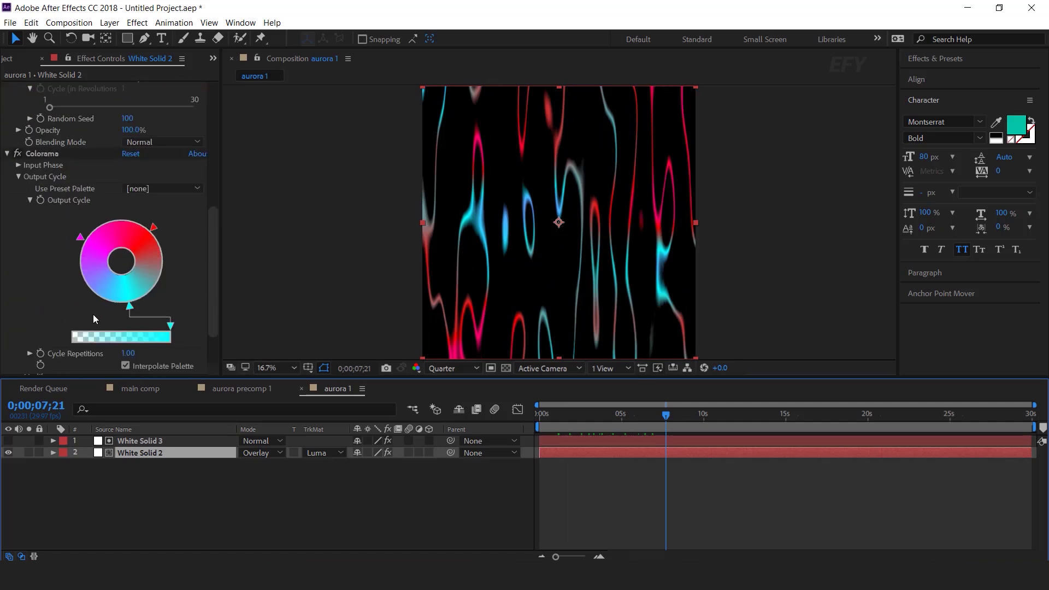
left_click_drag(132, 309, 170, 266)
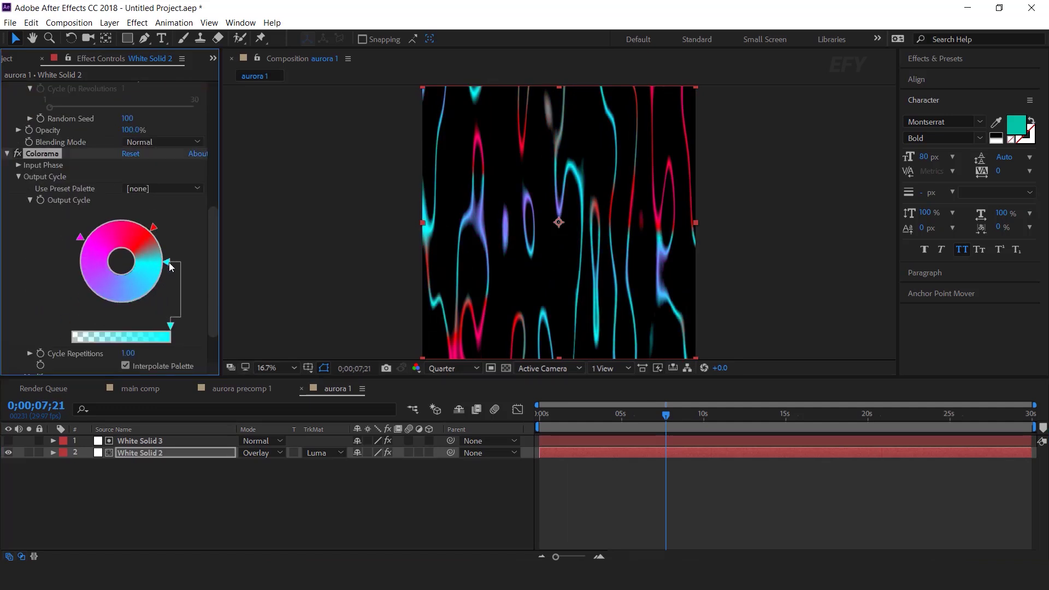
left_click_drag(81, 239, 92, 298)
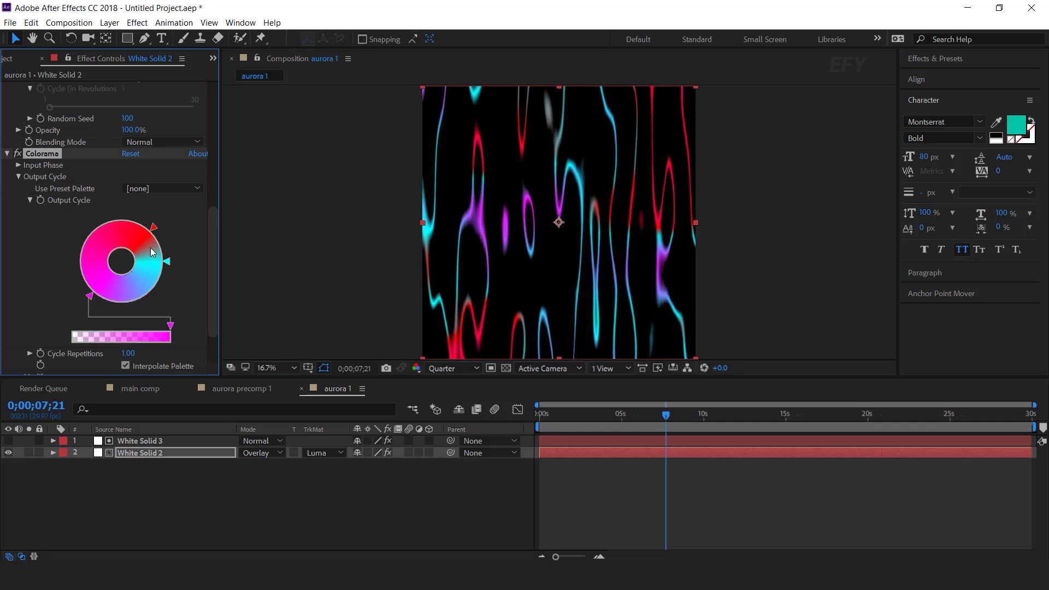
In White Solid 2's Colorama output cycle, move the red stop to the wheel's upper left and the cyan stop to its upper right
left_click_drag(154, 229, 112, 221)
left_click_drag(167, 262, 152, 214)
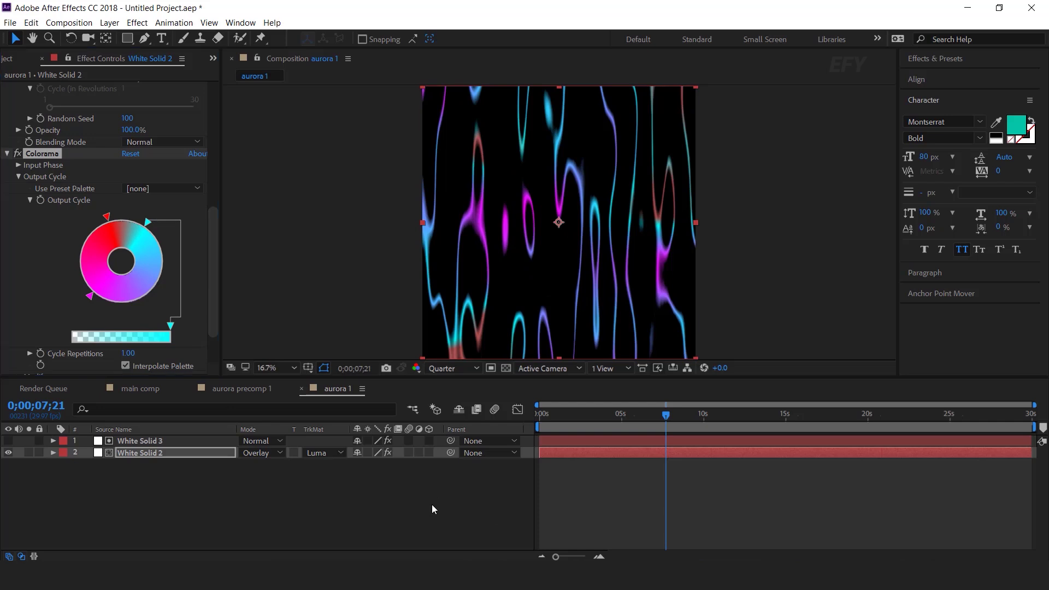
left_click(417, 510)
Add an adjustment layer at the top of the aurora 1 composition and apply Turbulent Displace to it
right_click(420, 497)
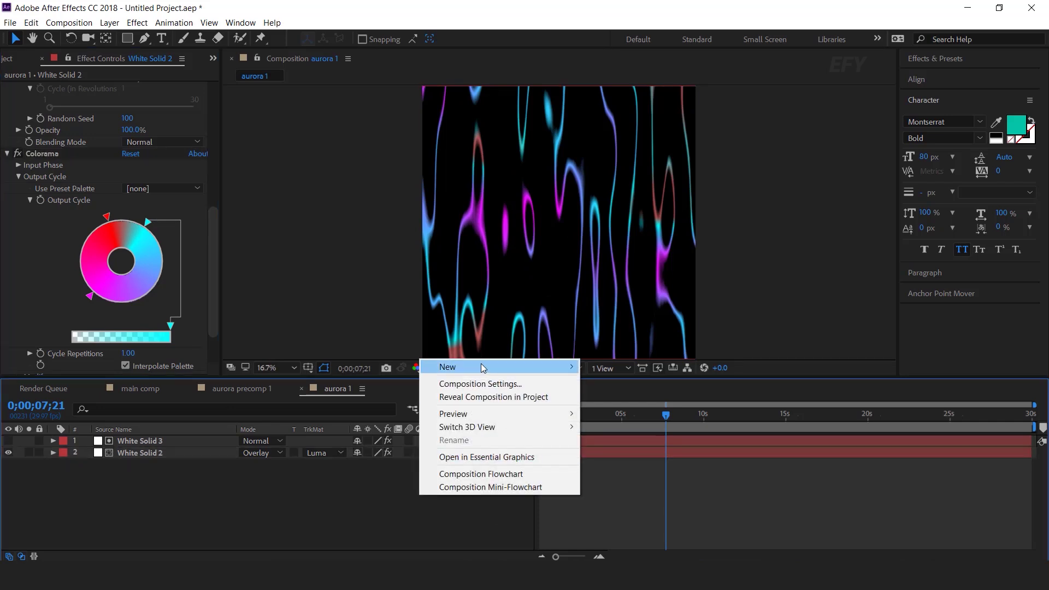
mouse_move(485, 366)
left_click(628, 465)
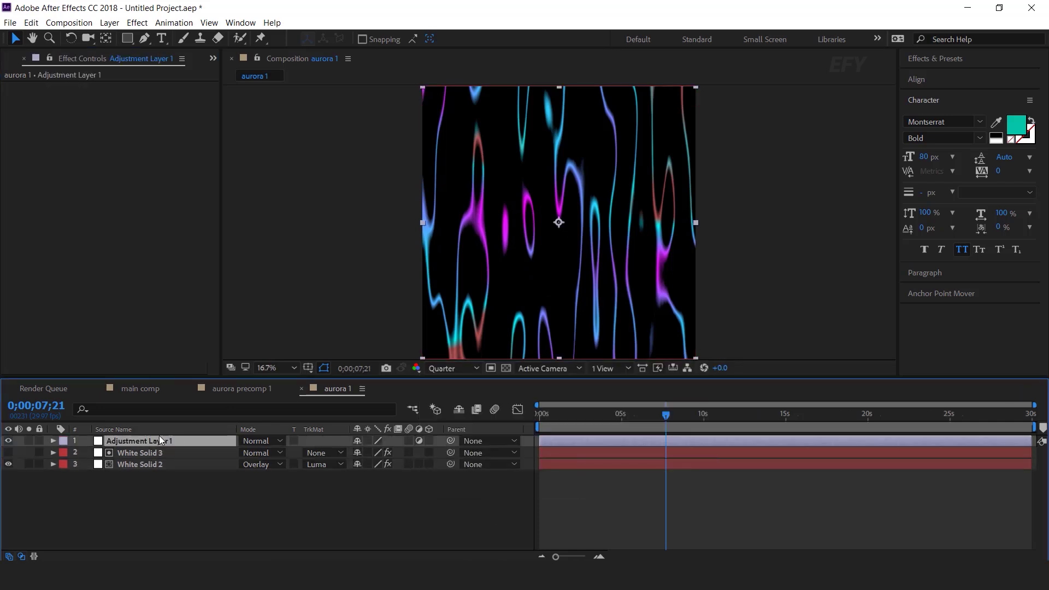
key("ctrl+space")
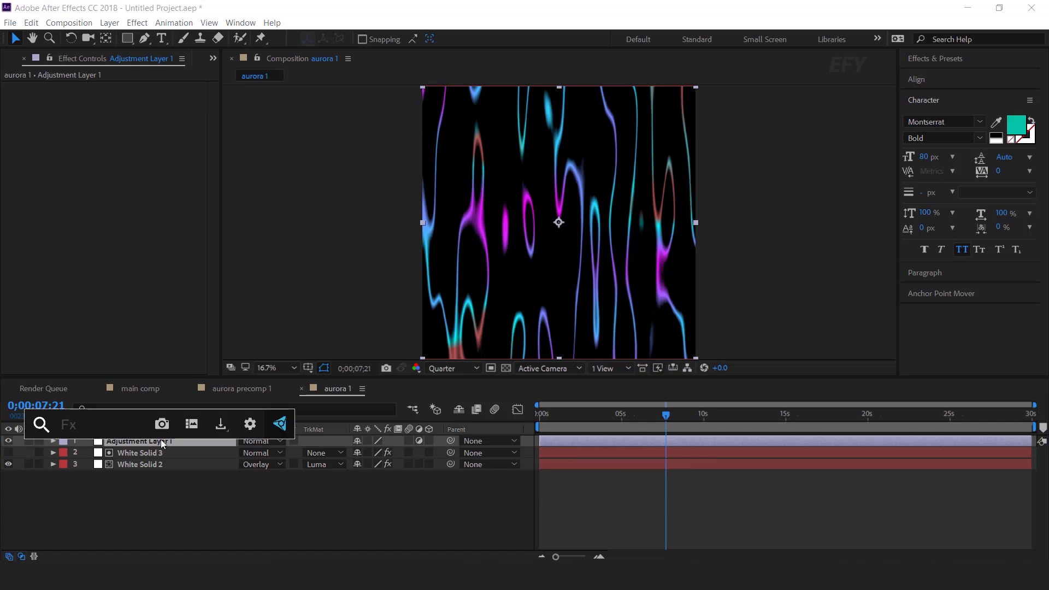
type("tur")
key("Return")
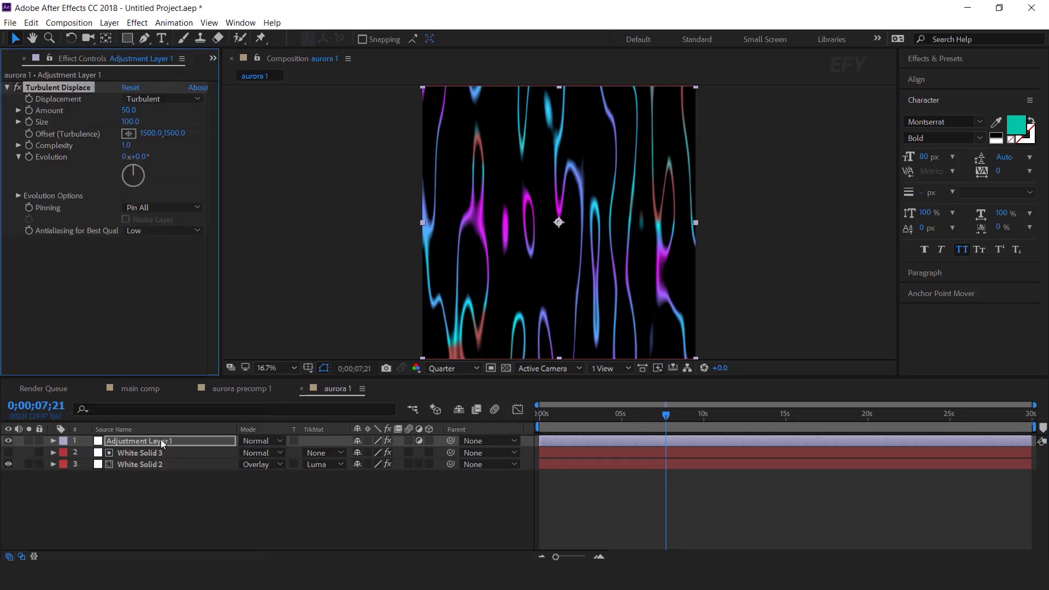
Set the adjustment layer's Turbulent Displace Amount to 70, Size to 150 and Complexity to 3
left_click(129, 110)
type("68")
key("Return")
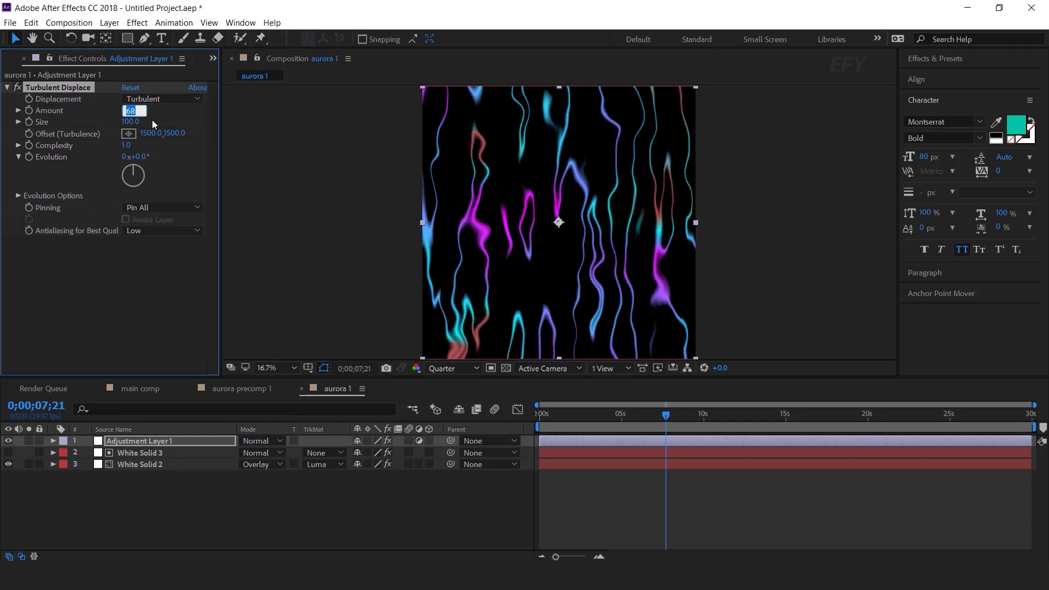
left_click(131, 122)
type("150")
key("Return")
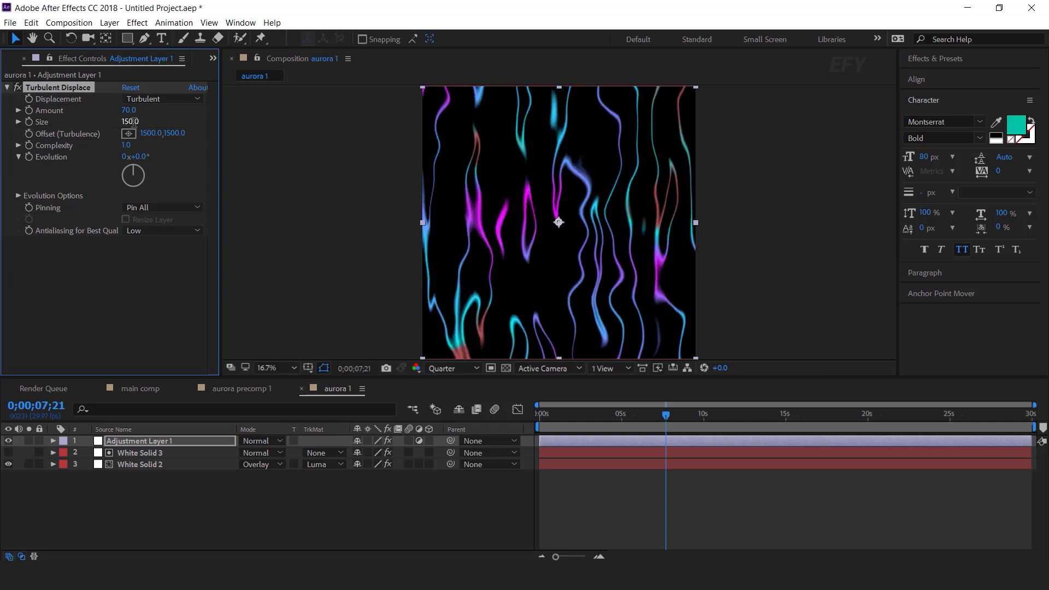
left_click(128, 145)
type("3")
key("Return")
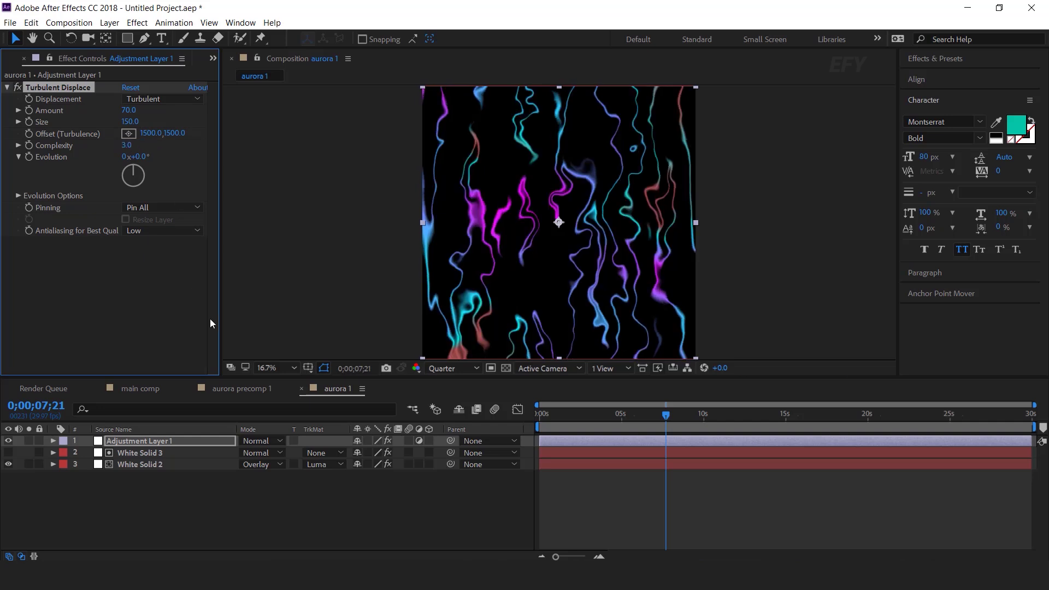
left_click(350, 503)
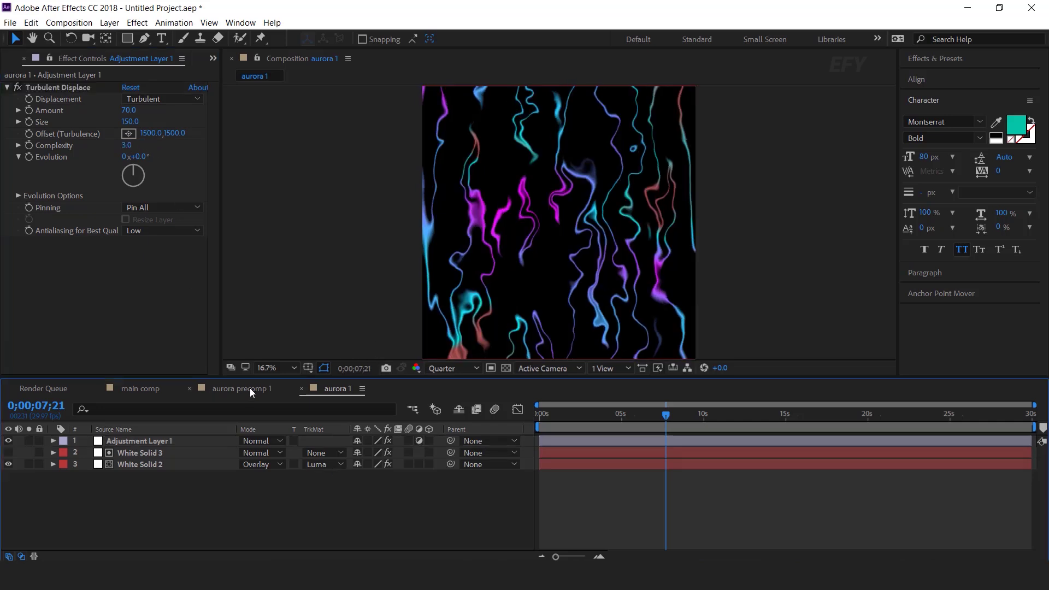
Place the aurora 1 composition as a layer inside the aurora precomp 1 composition
left_click(250, 389)
left_click(22, 59)
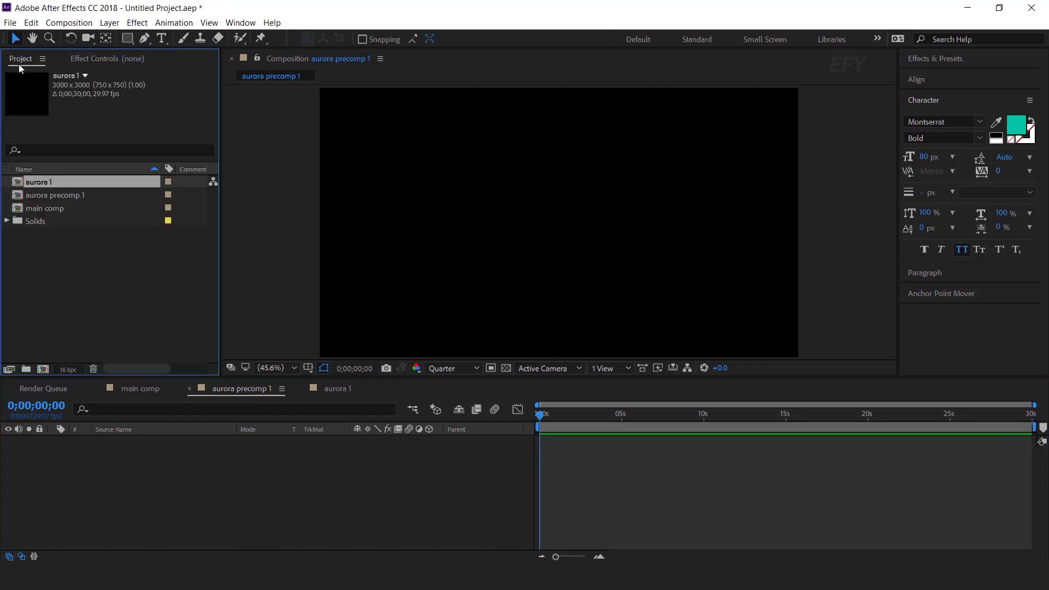
left_click(57, 258)
left_click(58, 181)
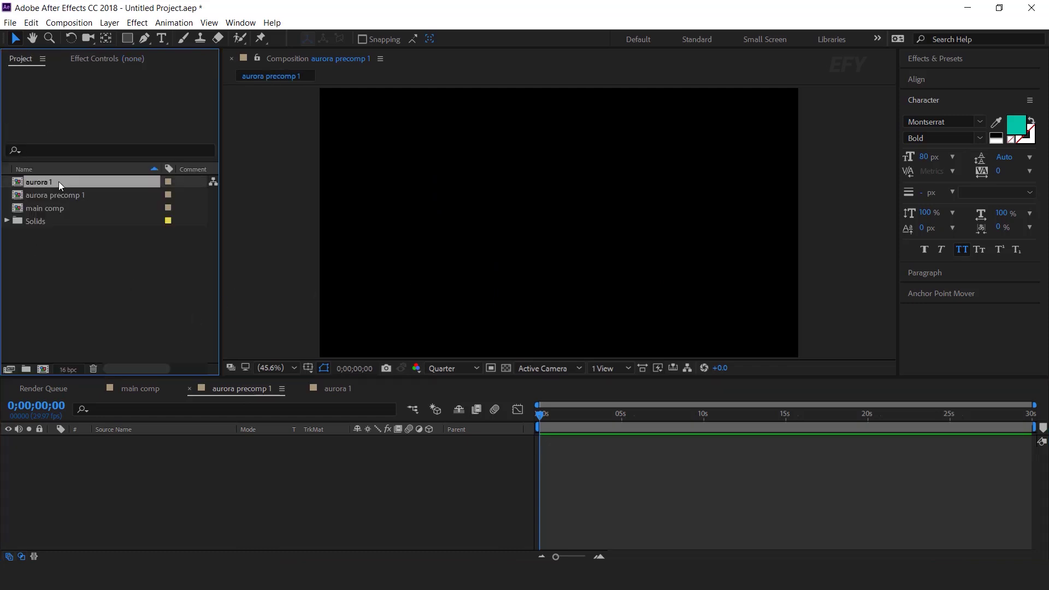
left_click_drag(58, 182, 195, 524)
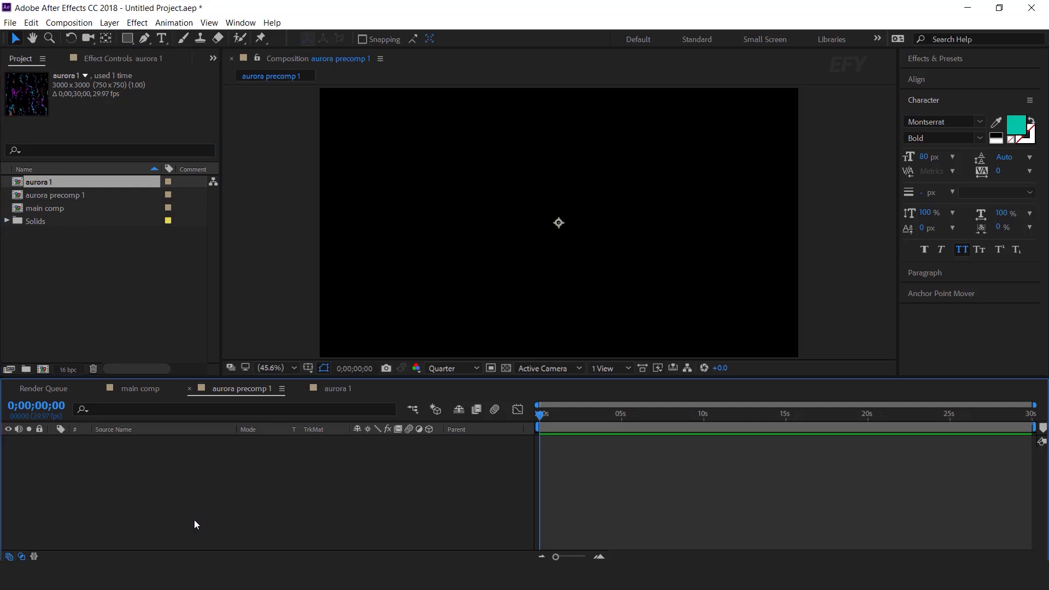
scroll(661, 233, "down", 2)
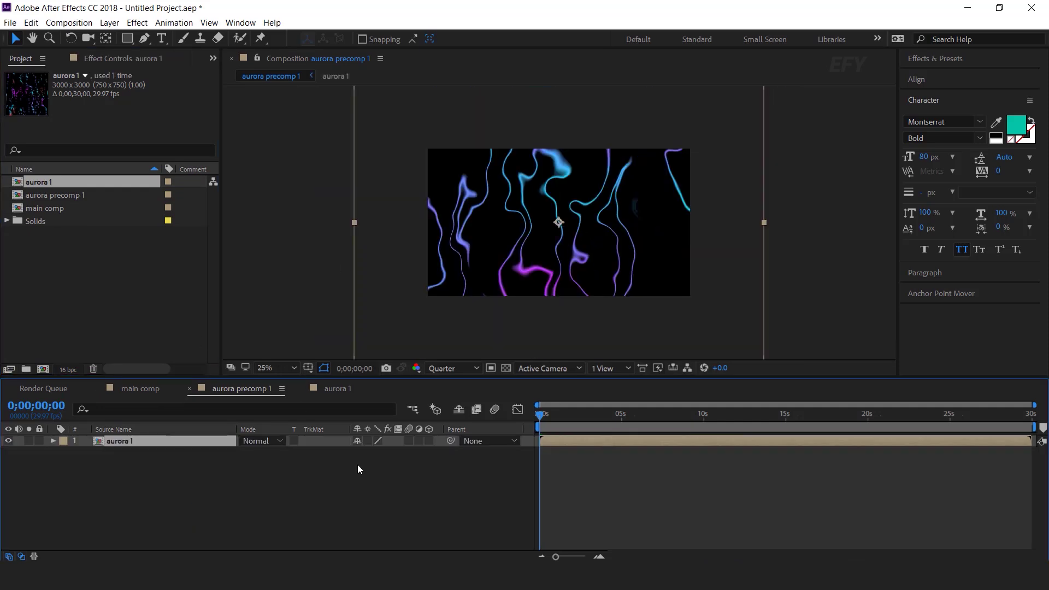
Make the aurora 1 layer 3D and set its X Rotation to 90°
left_click(429, 440)
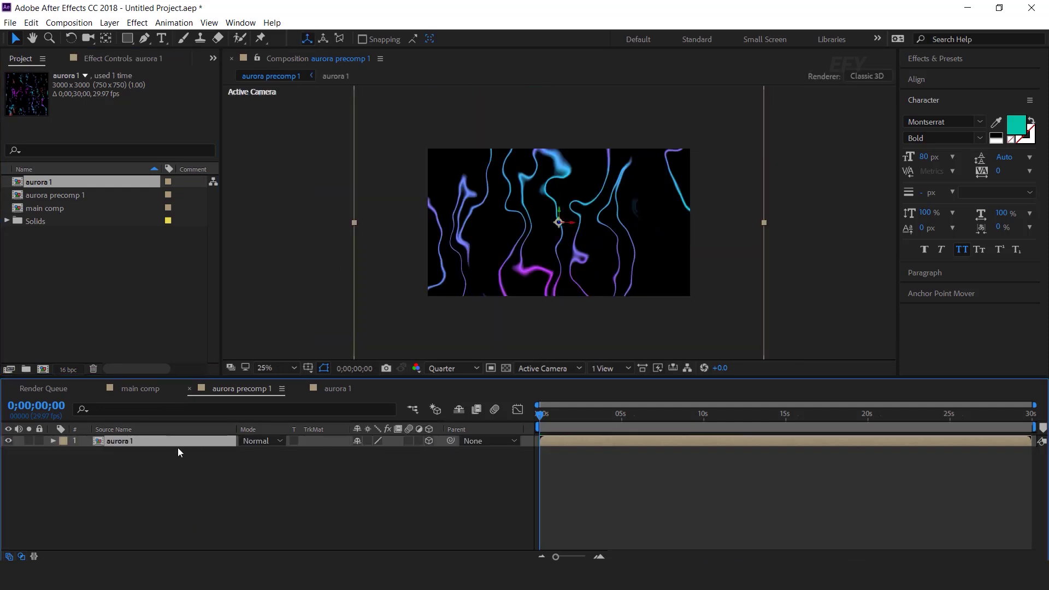
key("r")
left_click_drag(376, 464, 393, 464)
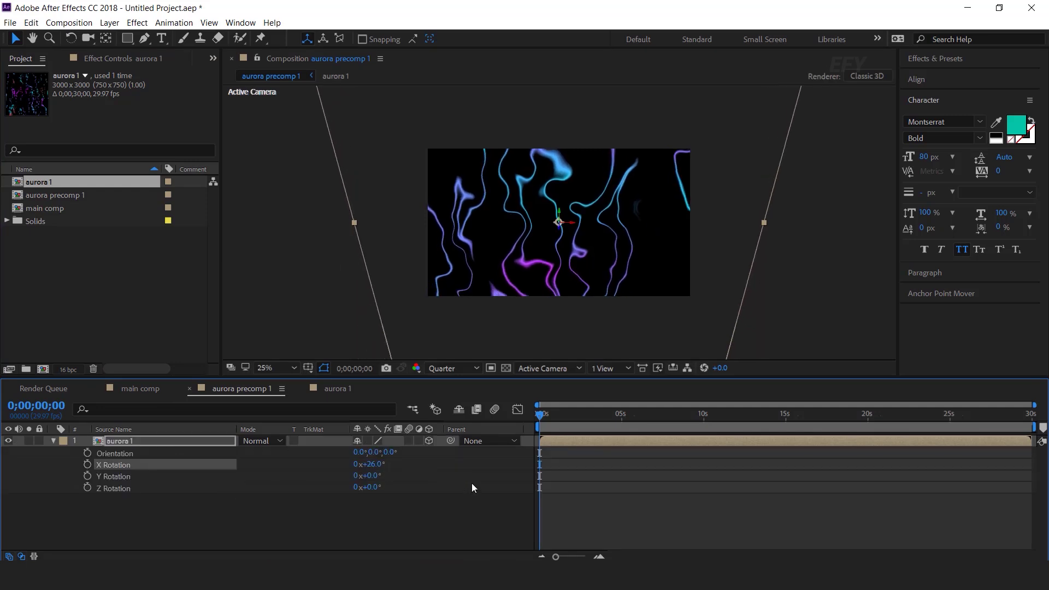
left_click(372, 464)
type("90")
key("Return")
Move the rotated aurora 1 layer up so it covers the upper third of the frame, and collapse its properties
left_click_drag(559, 237, 567, 176)
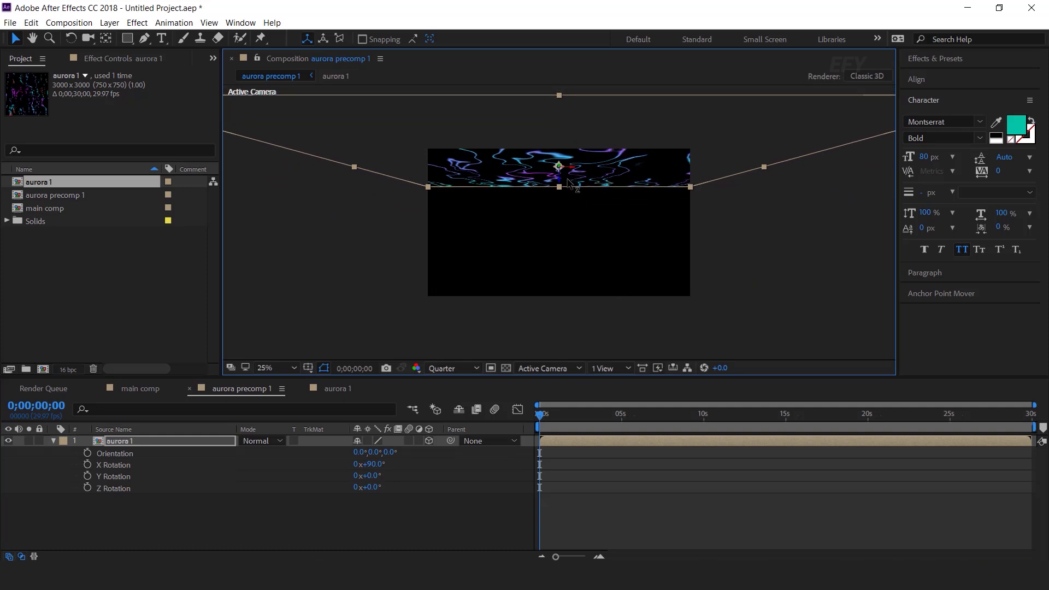
left_click(158, 495)
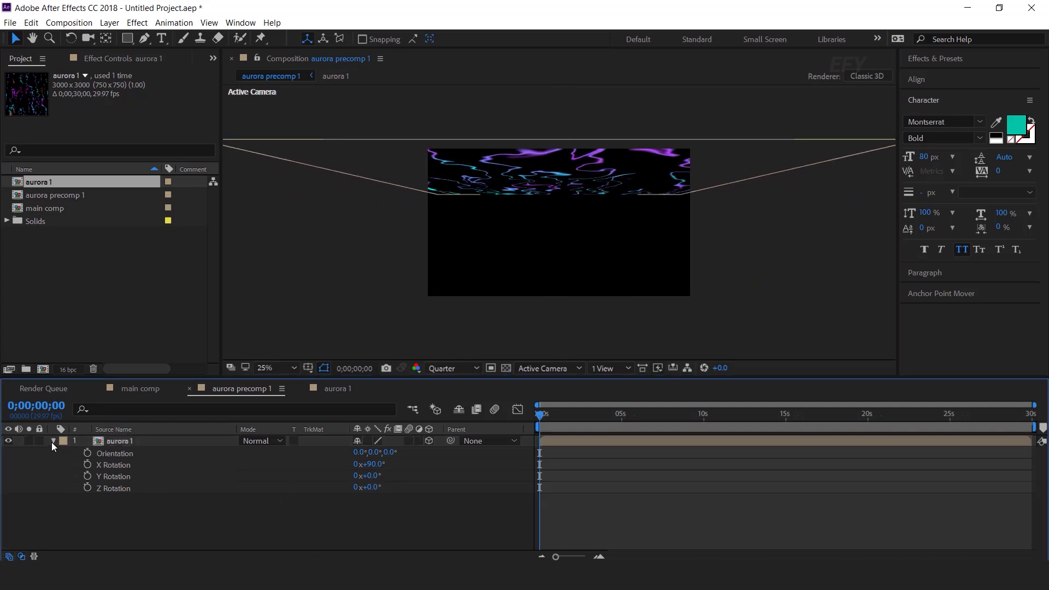
left_click(53, 441)
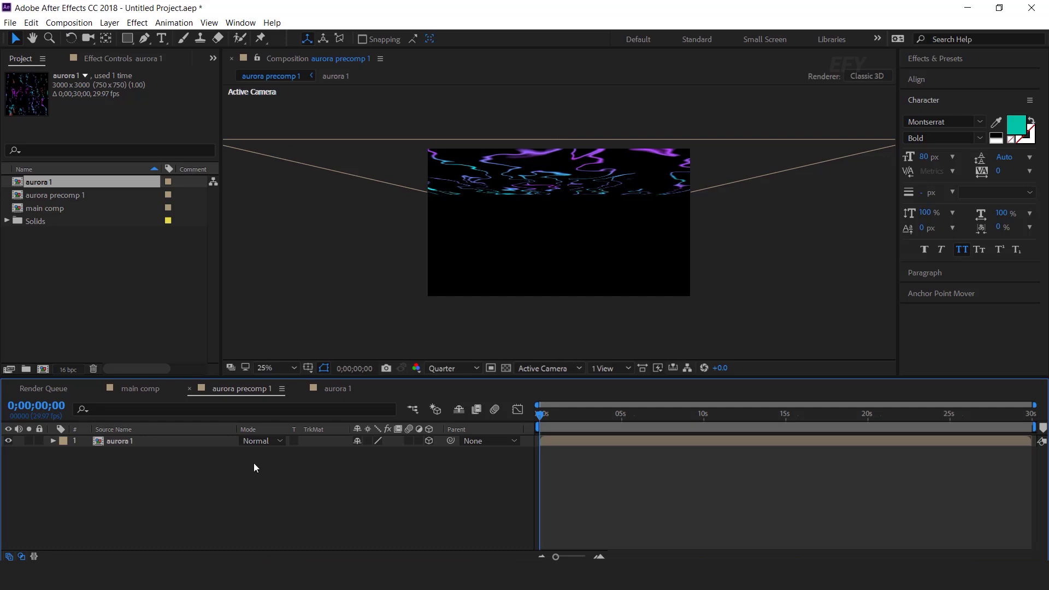
Close the aurora precomp 1 and aurora 1 timelines and place aurora precomp 1 above White Solid 1 in main comp
left_click(189, 389)
left_click(190, 388)
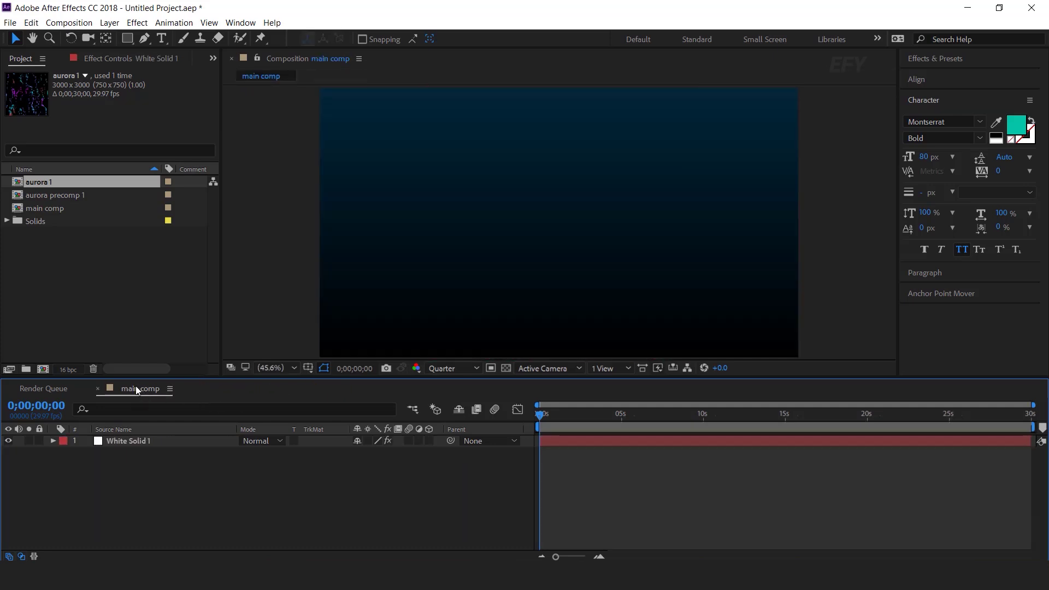
left_click(77, 271)
left_click(51, 186)
left_click(76, 196)
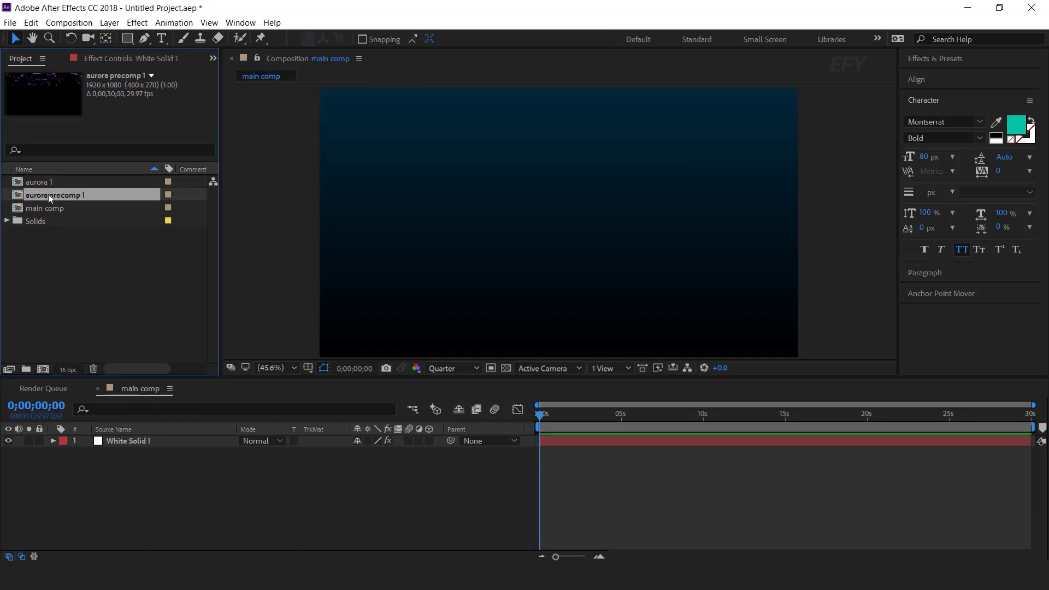
left_click_drag(67, 194, 175, 440)
Set the aurora precomp 1 layer's blending mode to Screen
left_click(265, 441)
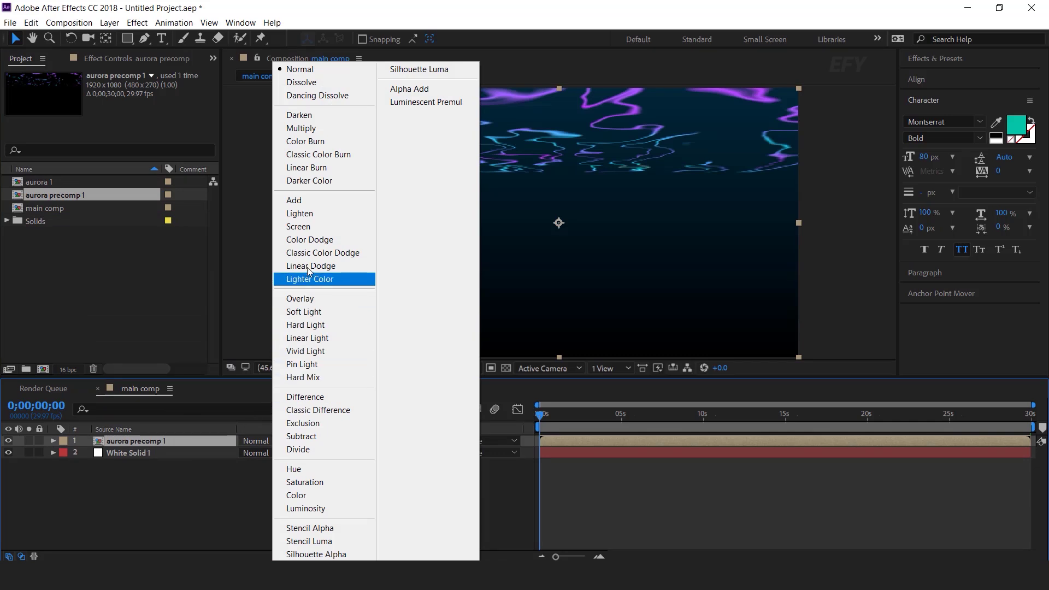
left_click(299, 227)
scroll(439, 183, "down", 2)
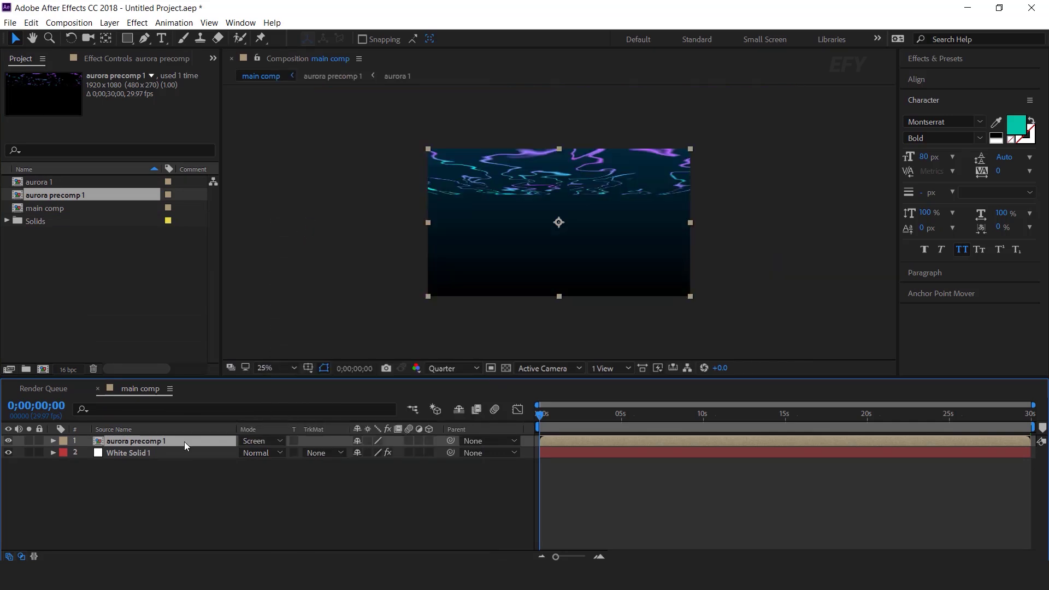
Apply CC Light Burst 2.5 to the aurora precomp 1 layer and set its Ray Length to -20
key("ctrl+space")
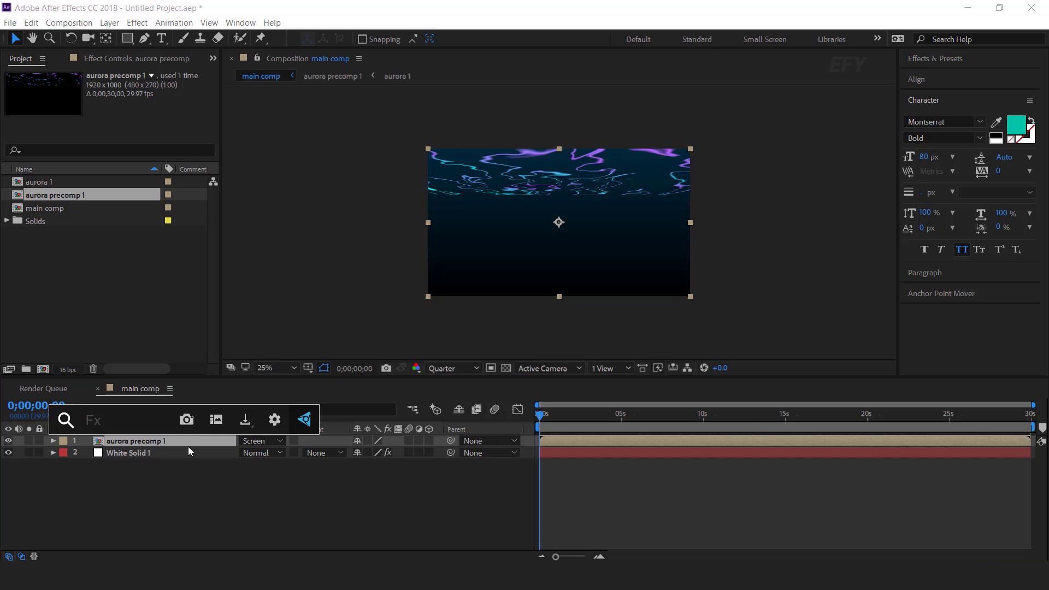
type("cc ligh")
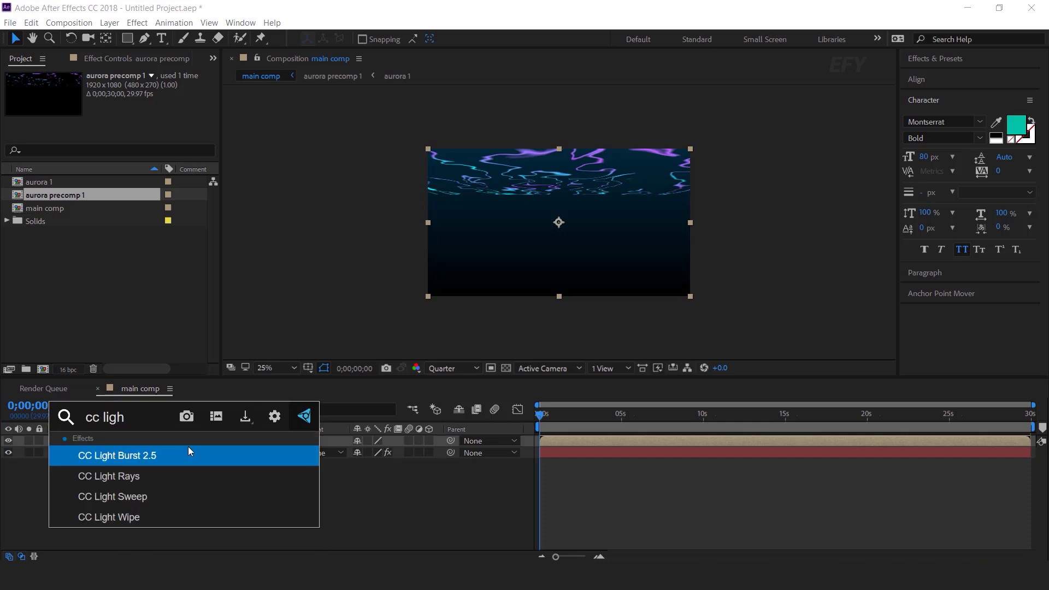
left_click(156, 455)
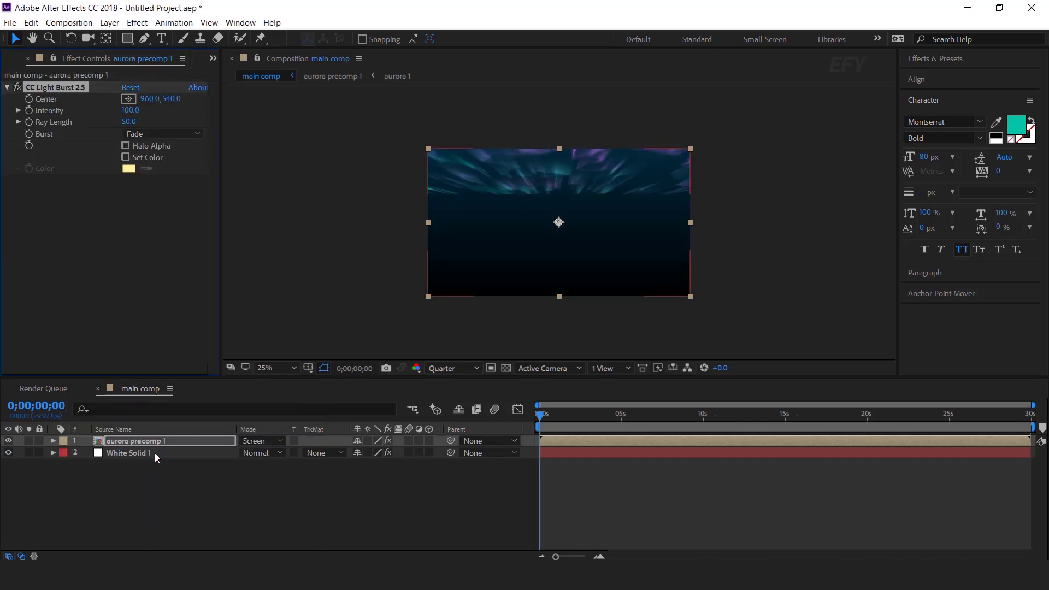
left_click(129, 122)
type("-20")
key("Return")
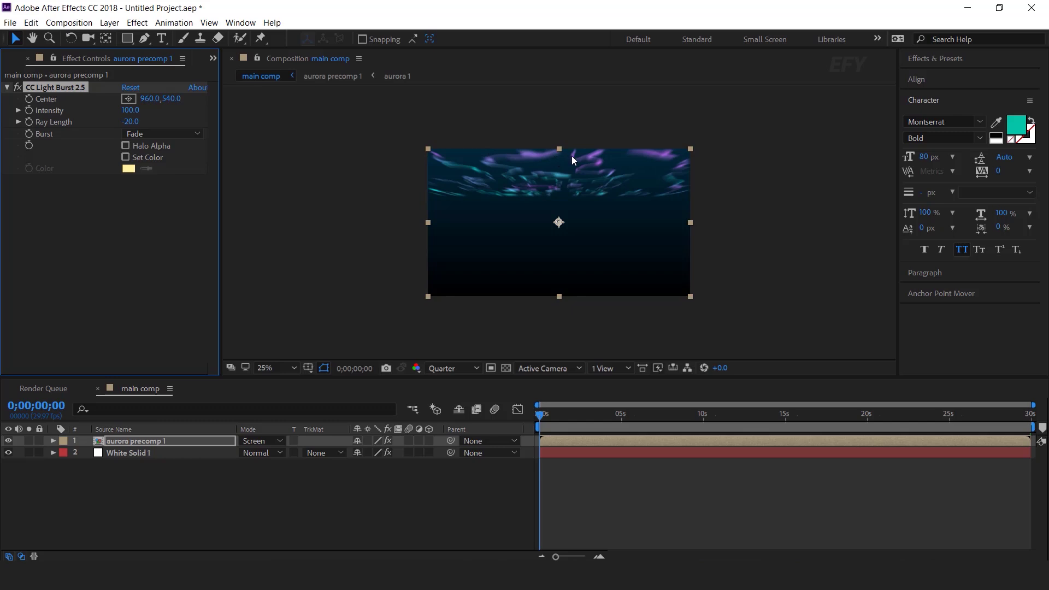
Move the CC Light Burst center below the frame, to about 866, 1568
key("period")
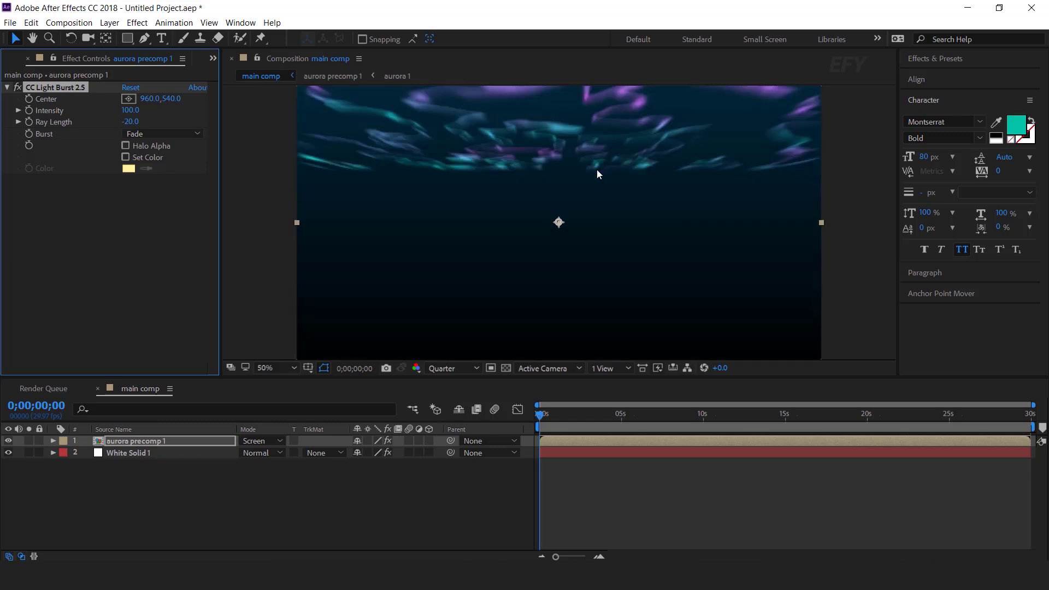
key("comma")
key("period")
left_click_drag(557, 224, 513, 321)
key("comma")
left_click_drag(535, 273, 551, 351)
left_click_drag(593, 321, 589, 287)
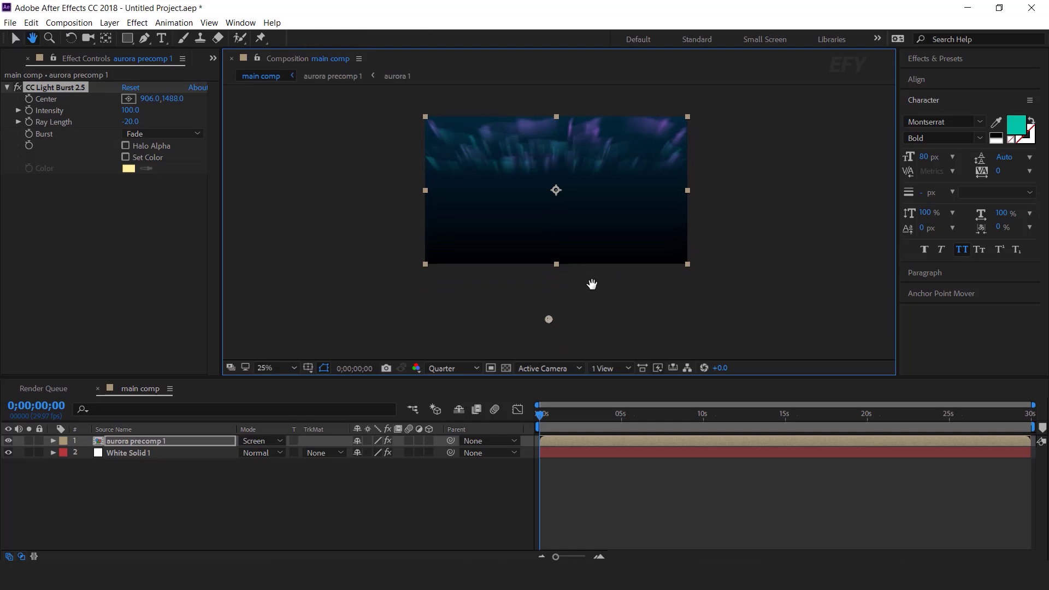
left_click_drag(548, 319, 542, 330)
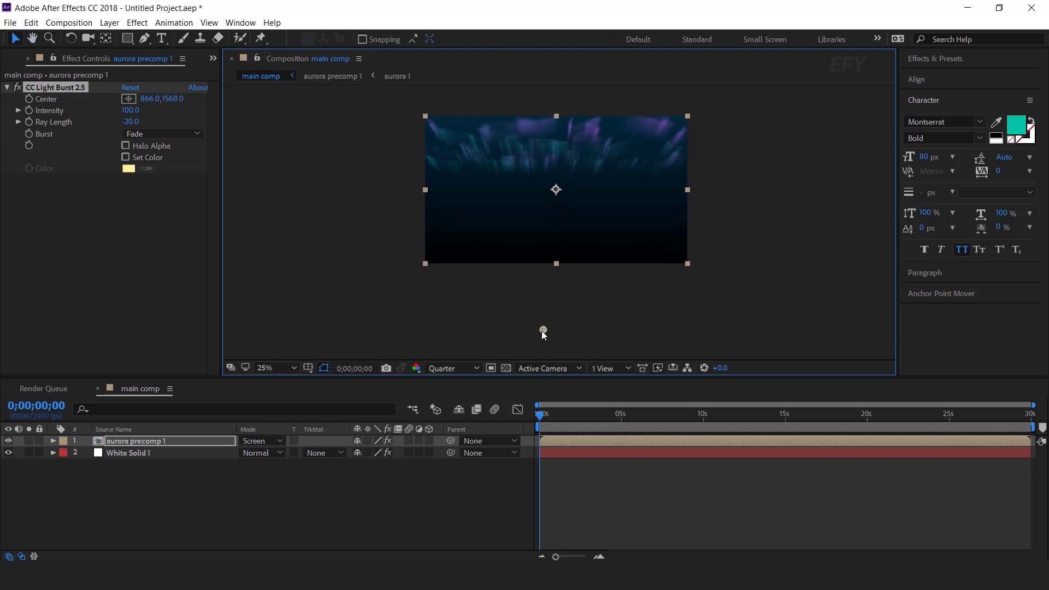
Duplicate the CC Light Burst effect and set the copy's Ray Length to -30
left_click(70, 86)
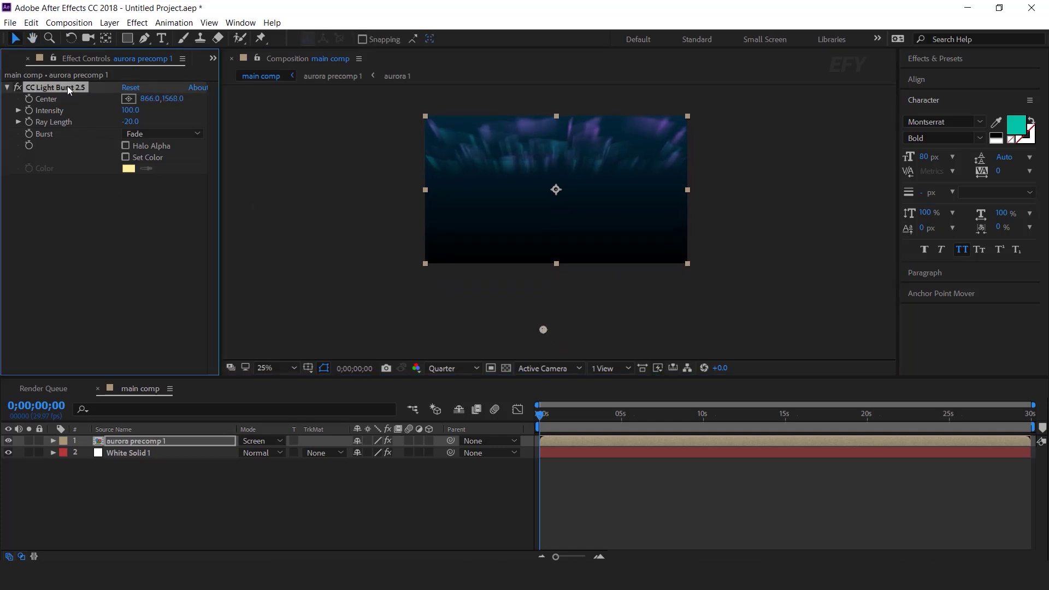
key("ctrl+d")
scroll(542, 145, "up", 2)
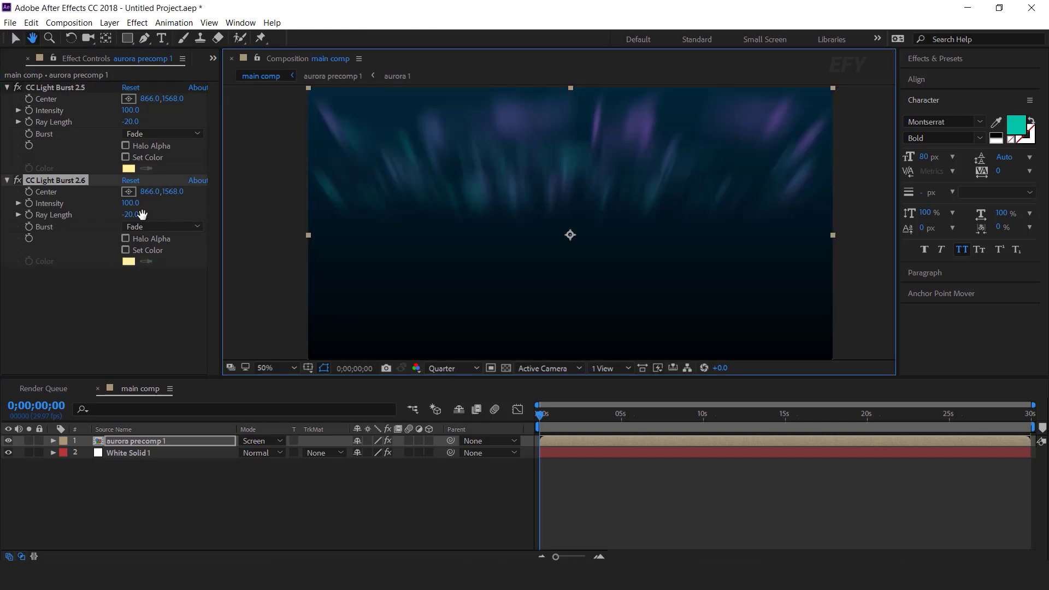
left_click_drag(130, 214, 113, 218)
left_click(135, 215)
type("-30")
key("Return")
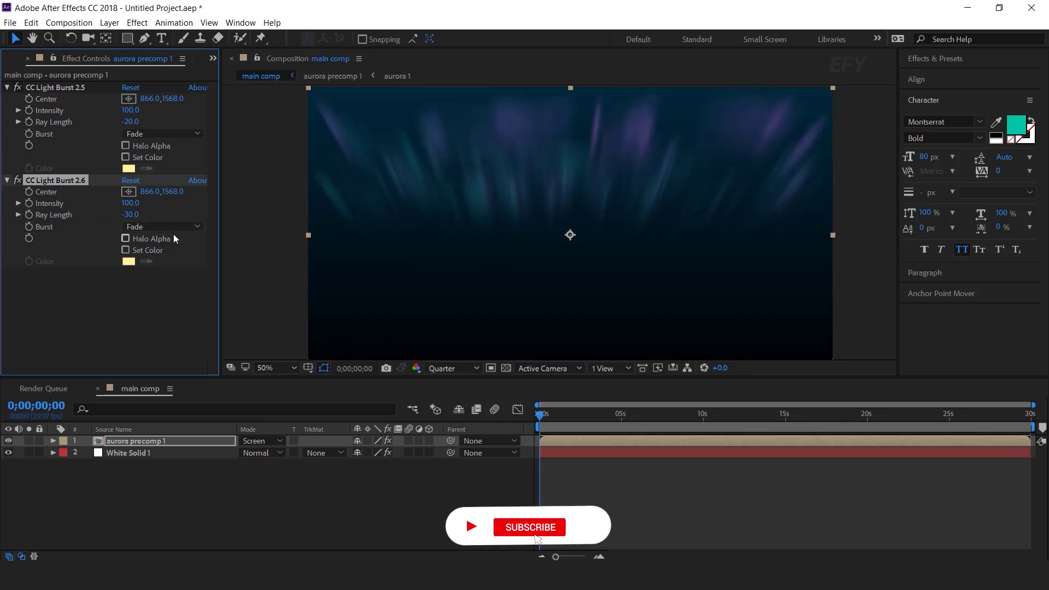
Duplicate the aurora precomp 1 layer and delete the first light burst effect, CC Light Burst 2.5, from the upper copy
left_click(163, 441)
key("ctrl+d")
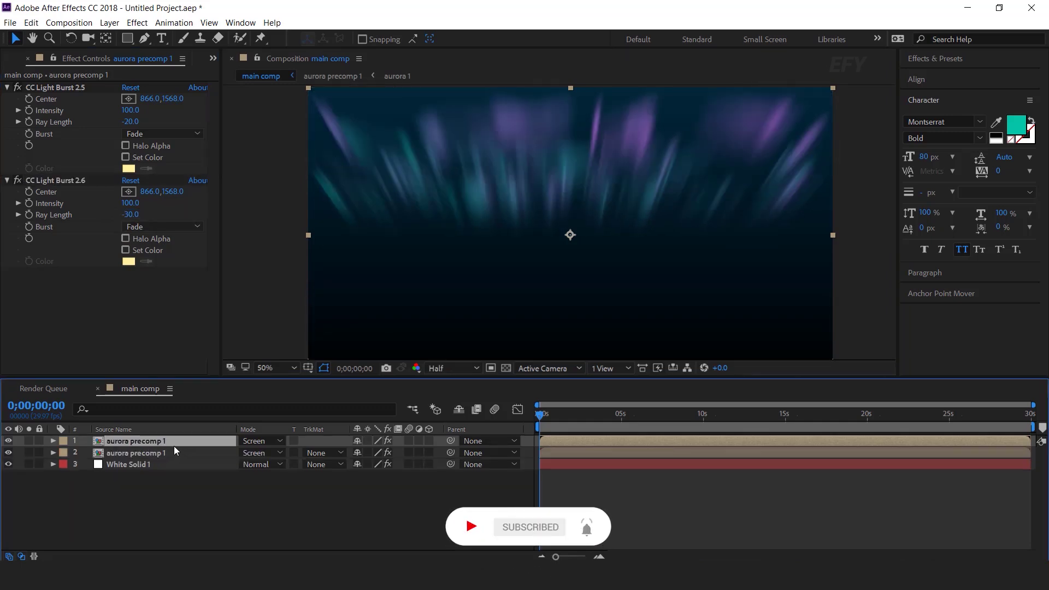
left_click(77, 89)
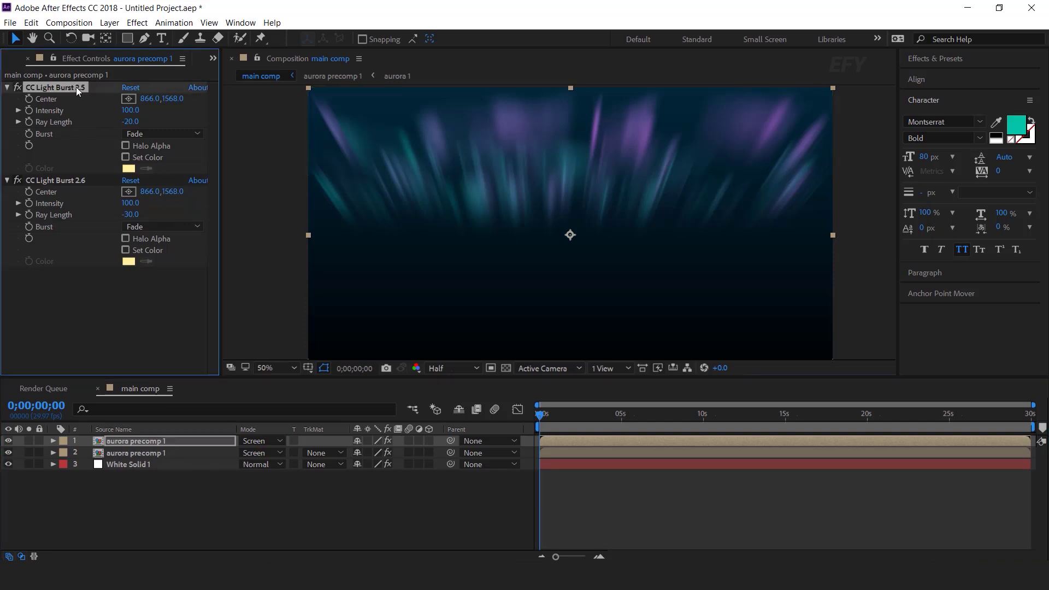
key("Delete")
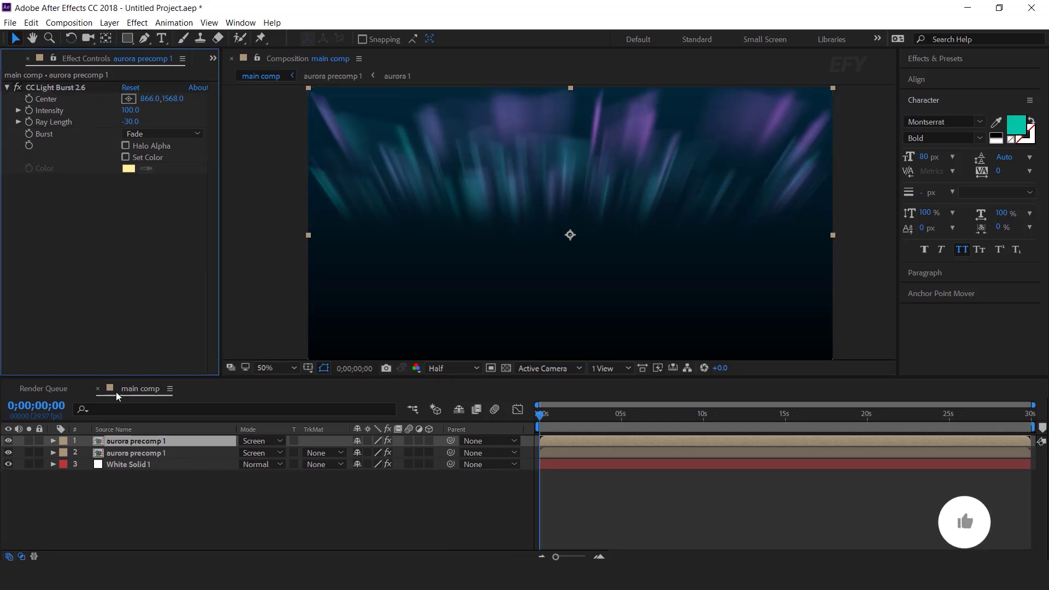
Apply Gaussian Blur to the top aurora precomp 1 layer, placed above CC Light Burst 2.6, with Blurriness set to 20
key("ctrl+space")
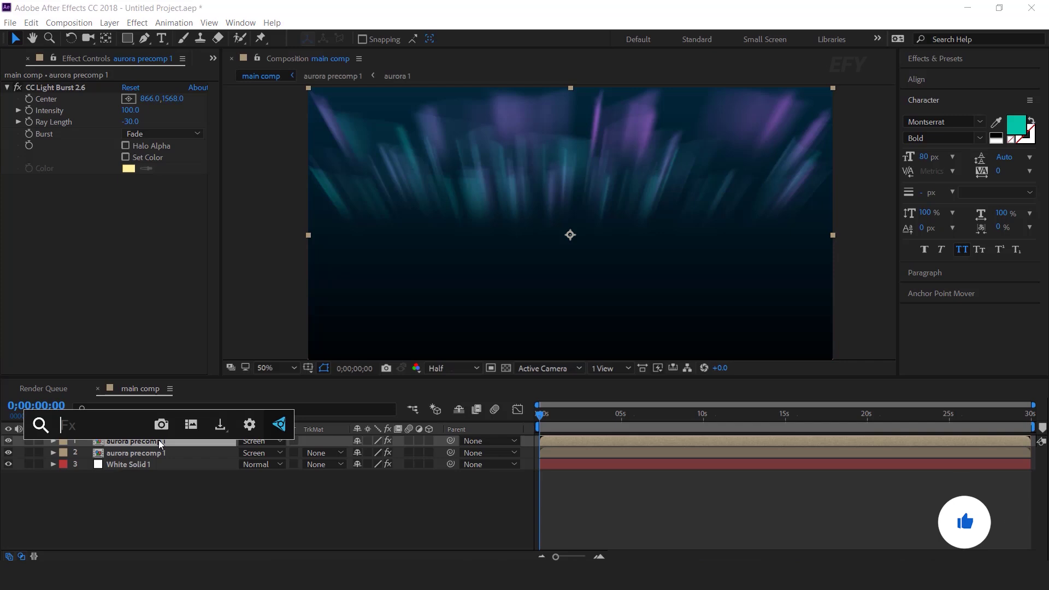
type("gau")
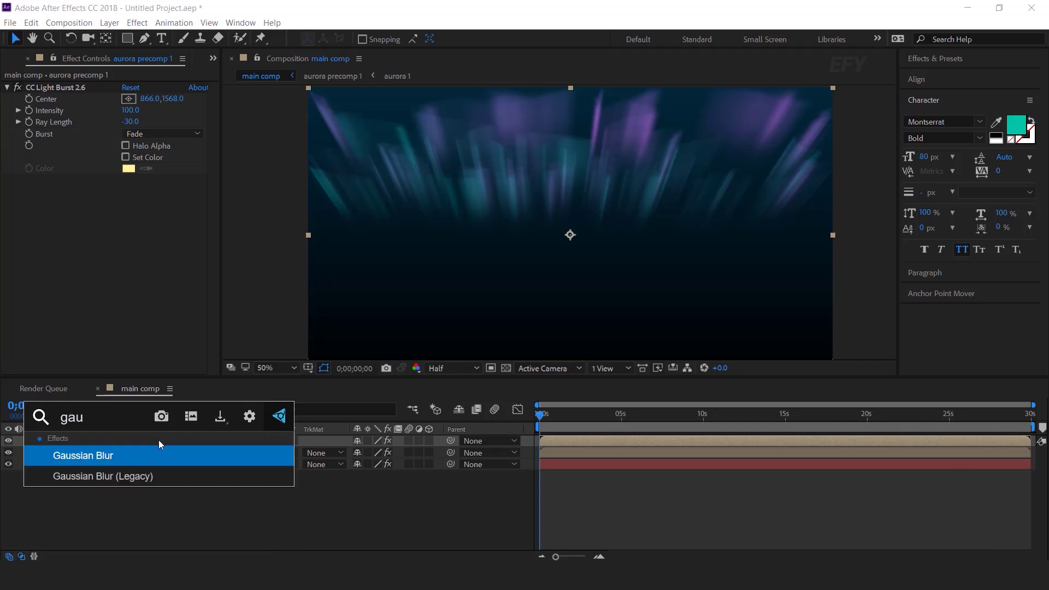
left_click(100, 457)
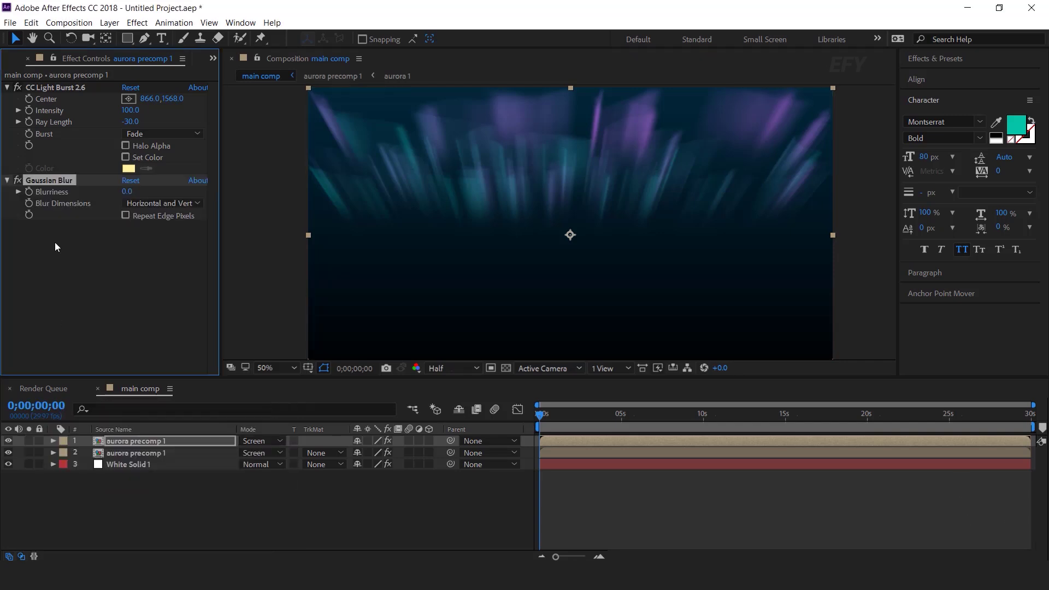
left_click_drag(60, 179, 58, 84)
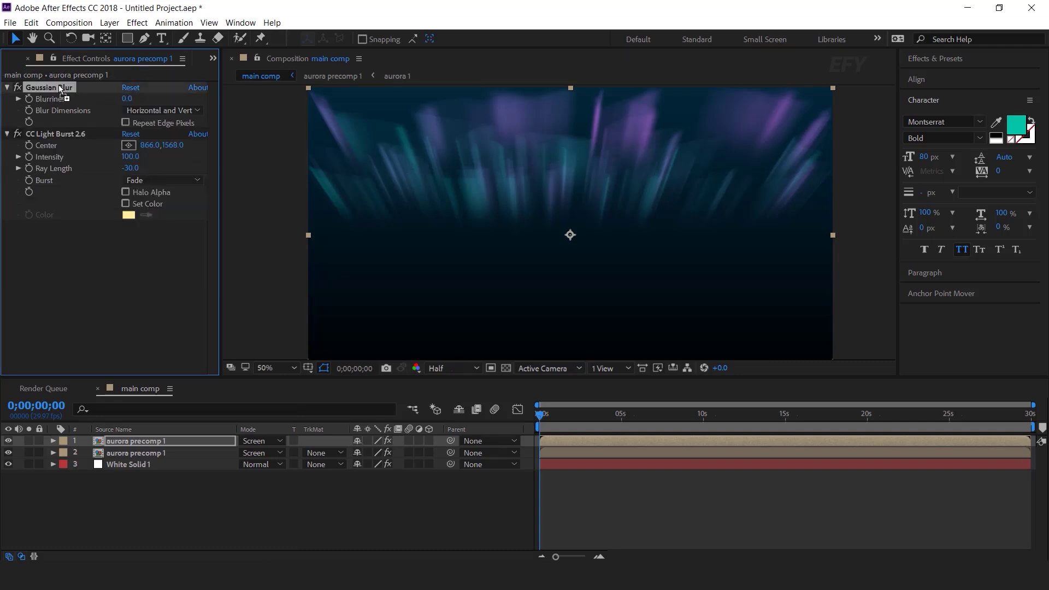
left_click(127, 99)
type("20")
key("Return")
Set the Ray Length of the top layer's CC Light Burst 2.6 to -20
left_click_drag(128, 168, 117, 170)
left_click(129, 167)
type("-20")
key("Return")
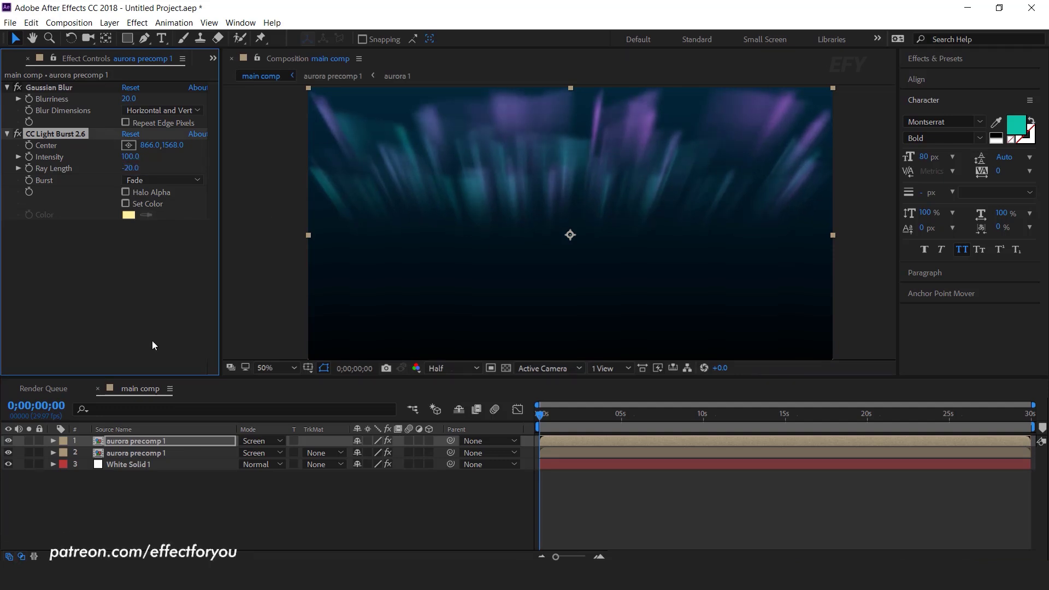
Duplicate the top aurora precomp 1 layer twice with Gaussian Blur turned off, setting the copies' Ray Length to -18 and -16
left_click(148, 440)
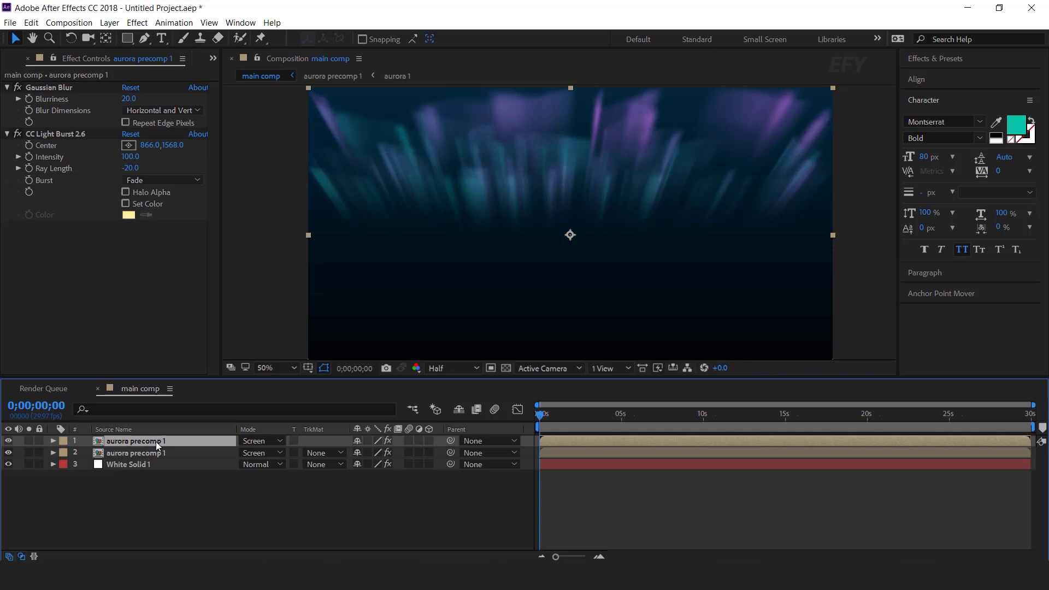
key("ctrl+d")
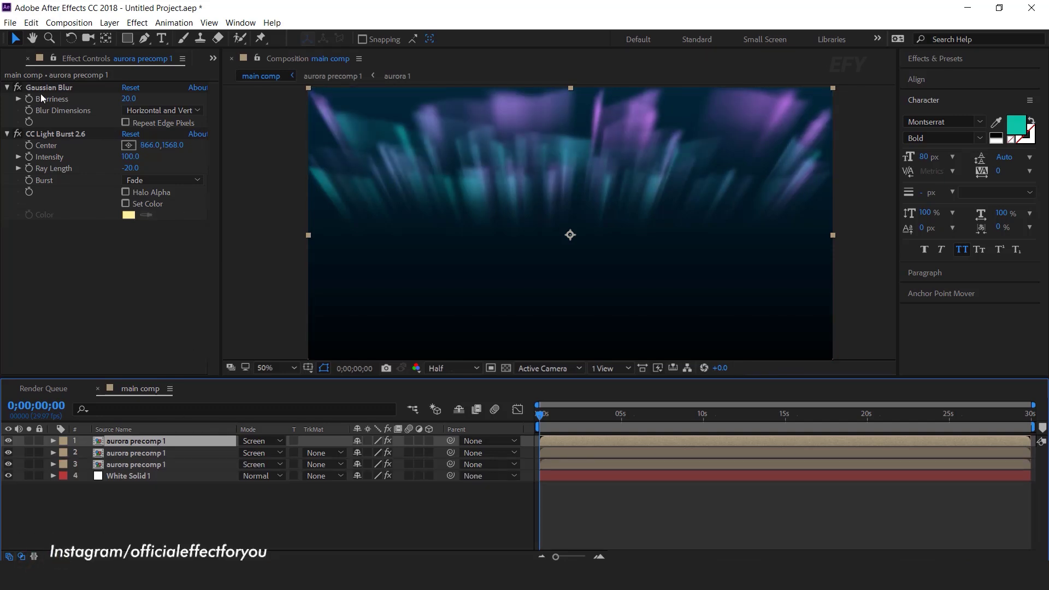
left_click(18, 88)
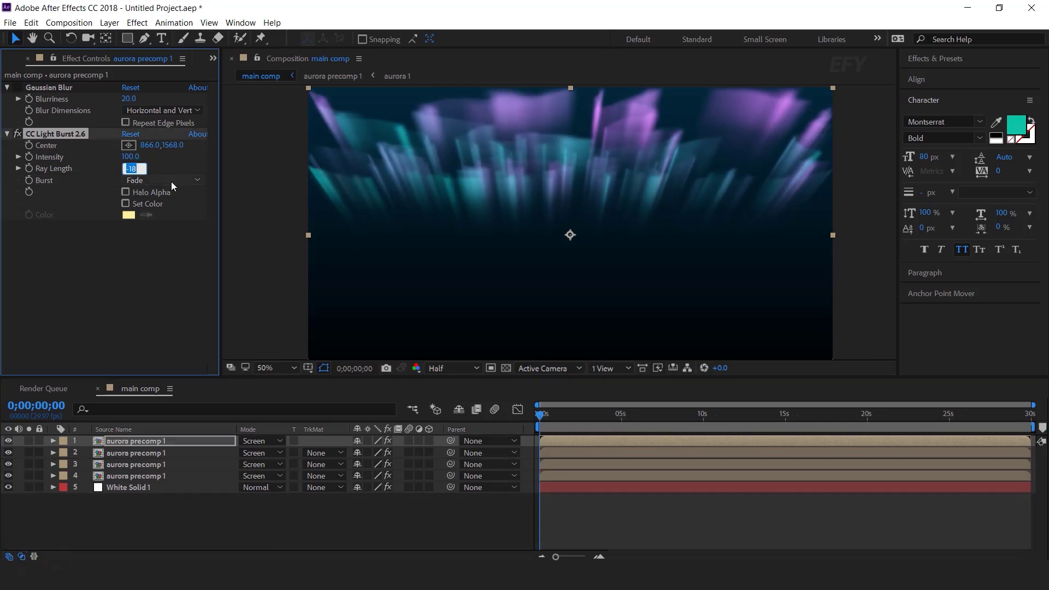
type("-16")
key("Return")
Duplicate the top aurora precomp 1 layer and set the new copy's CC Light Burst Ray Length to -10
left_click(146, 440)
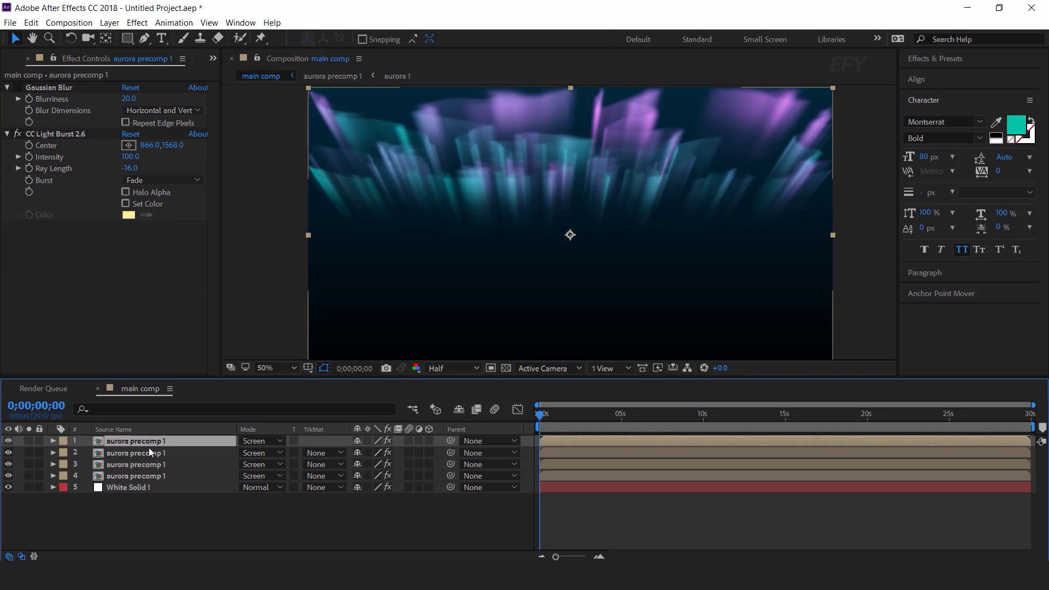
key("ctrl+d")
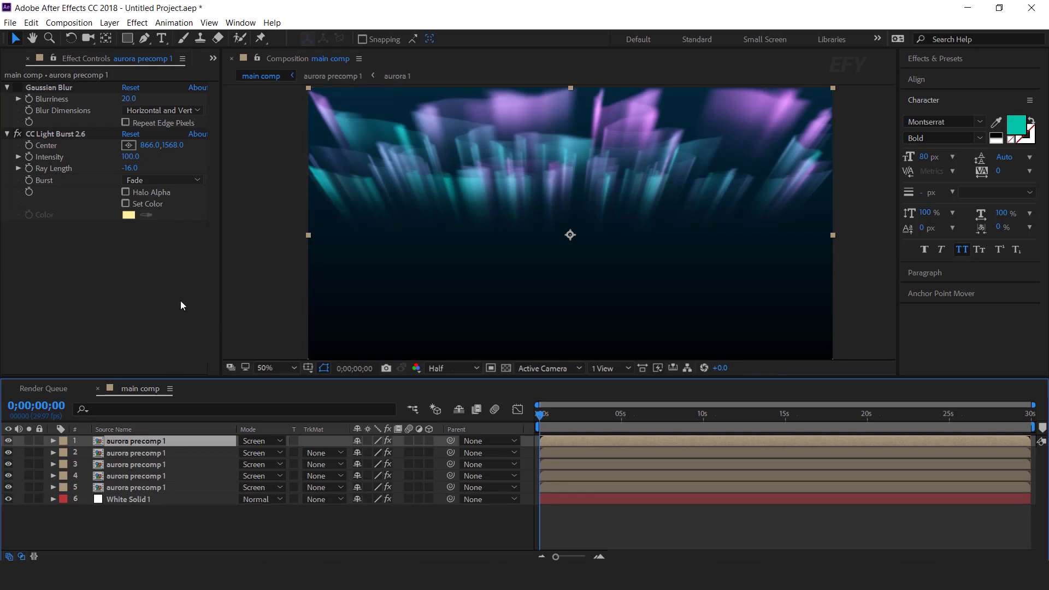
left_click(133, 169)
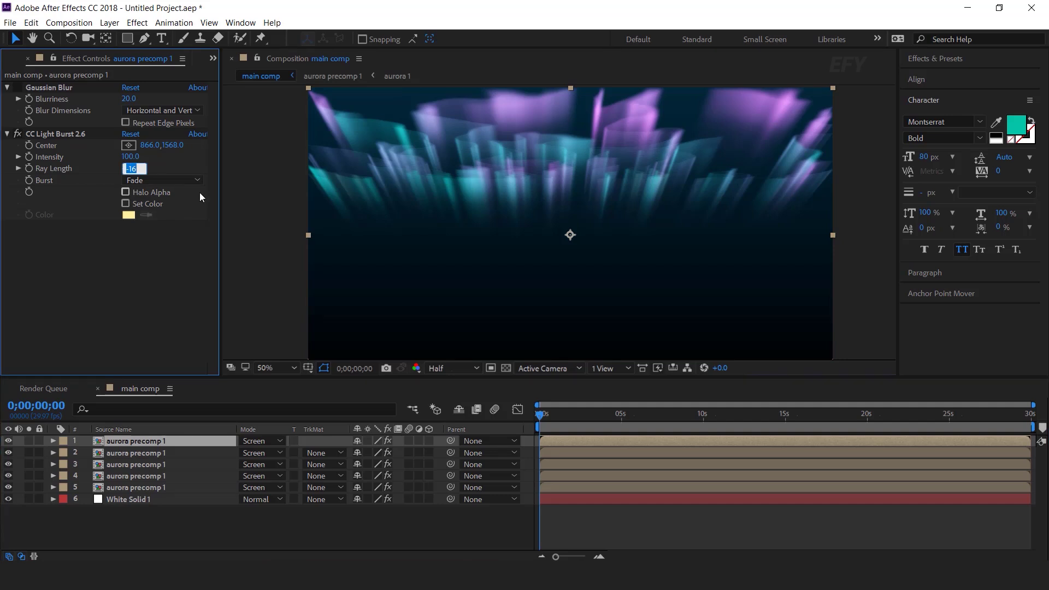
type("-10")
key("Return")
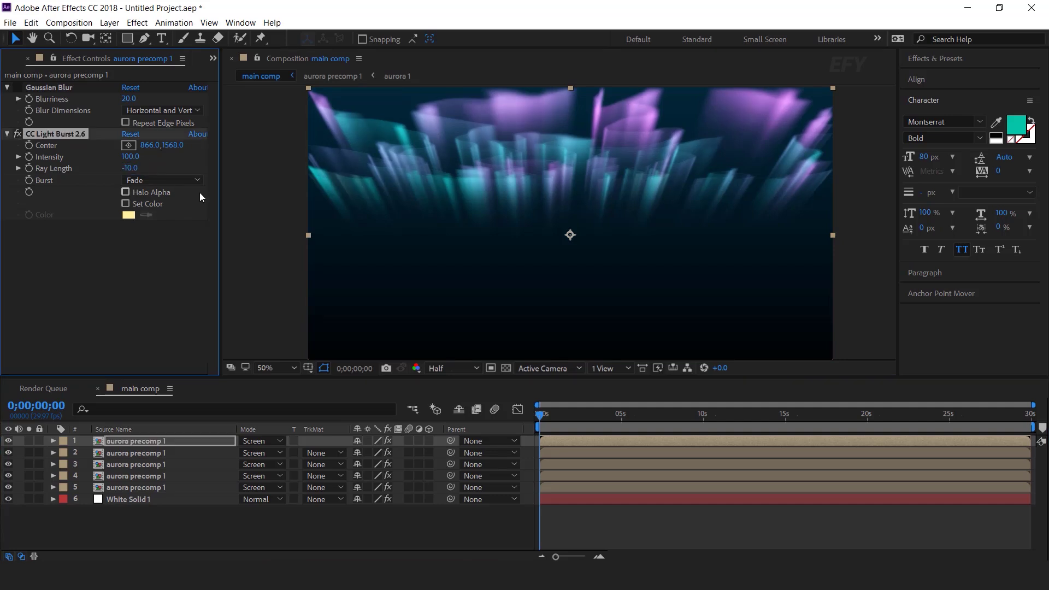
Duplicate the uppermost aurora layer once more and set this copy's Ray Length to -2
left_click(148, 444)
key("ctrl+d")
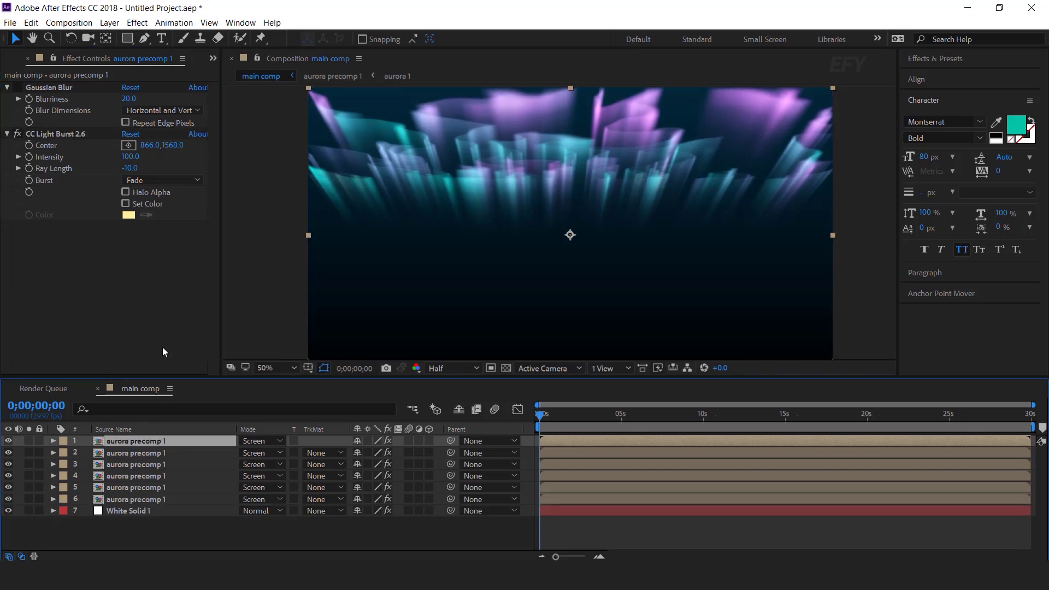
left_click(132, 172)
type("-")
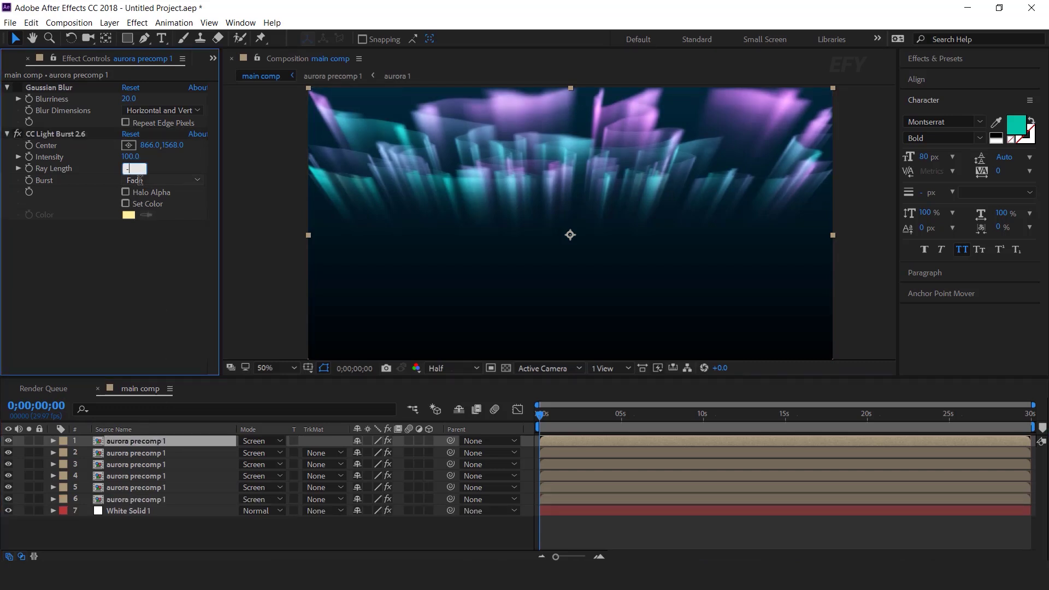
type("2")
key("Return")
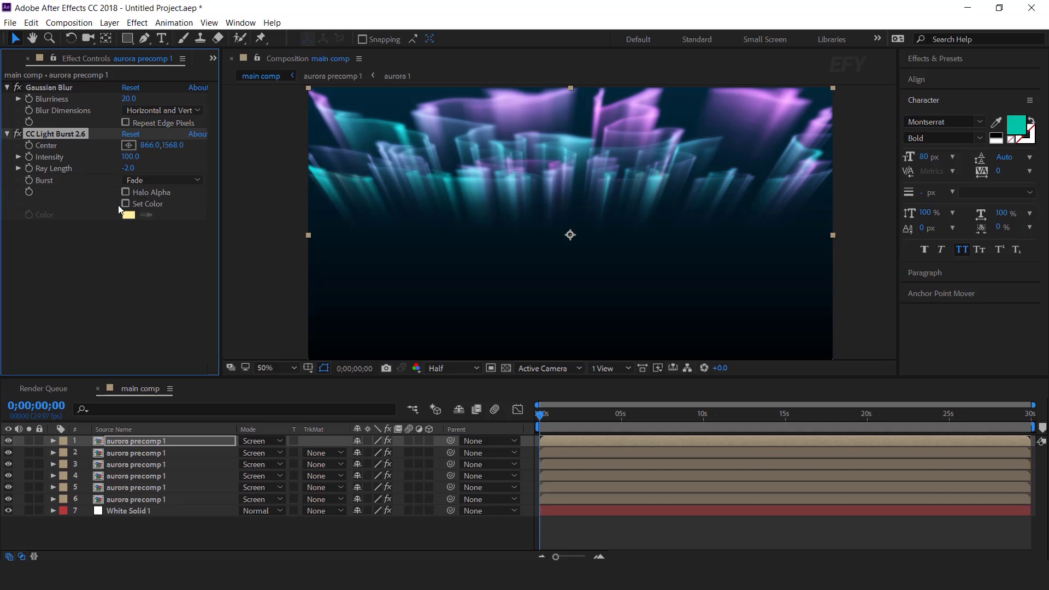
Try vertical blur dimensions on the top aurora layer and adjust its CC Light Burst Ray Length to about -15.2
left_click(150, 110)
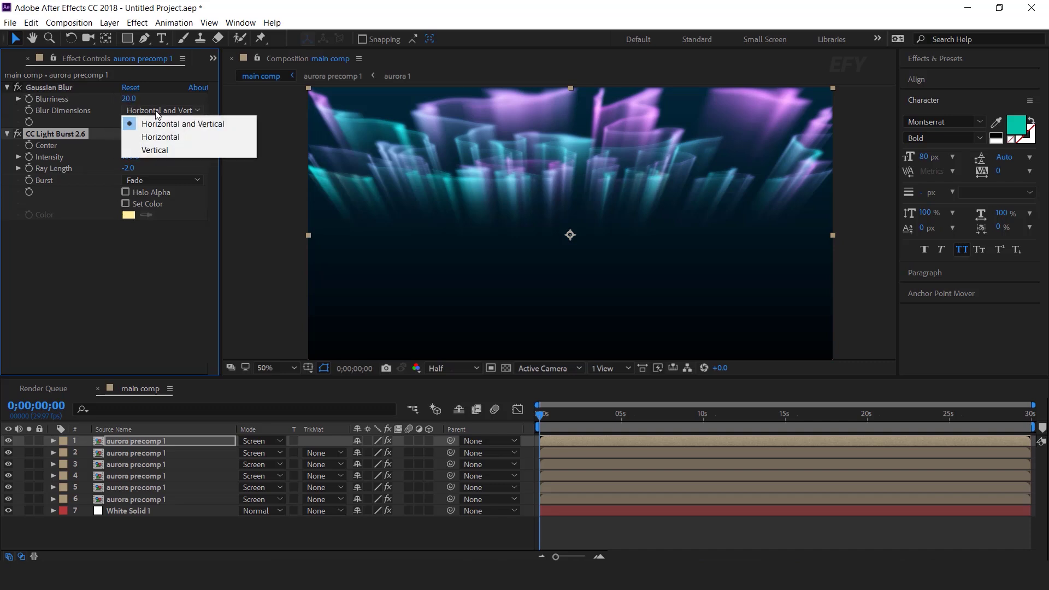
left_click(163, 150)
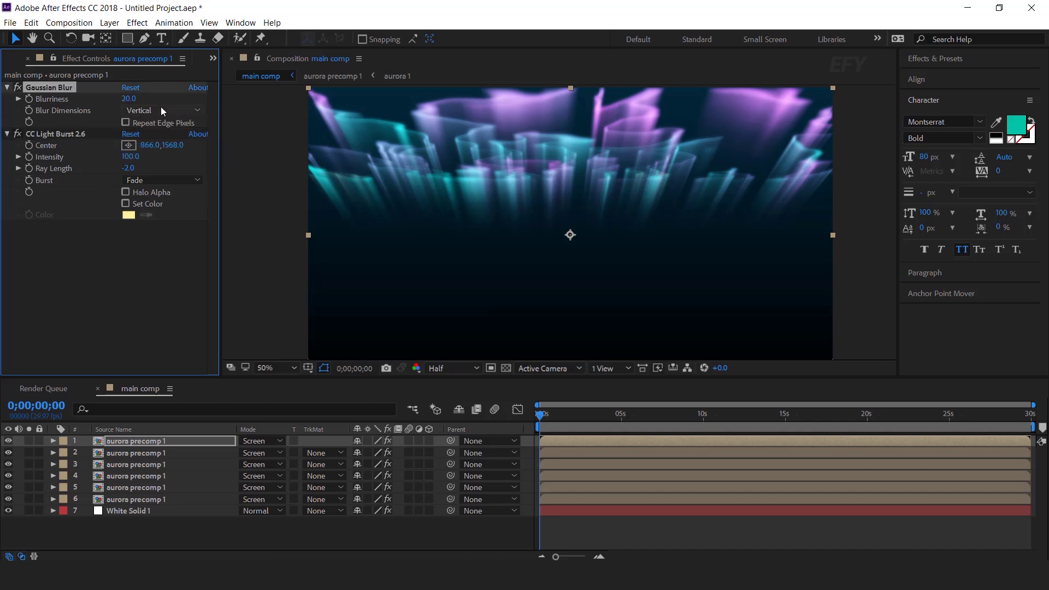
left_click_drag(129, 168, 123, 168)
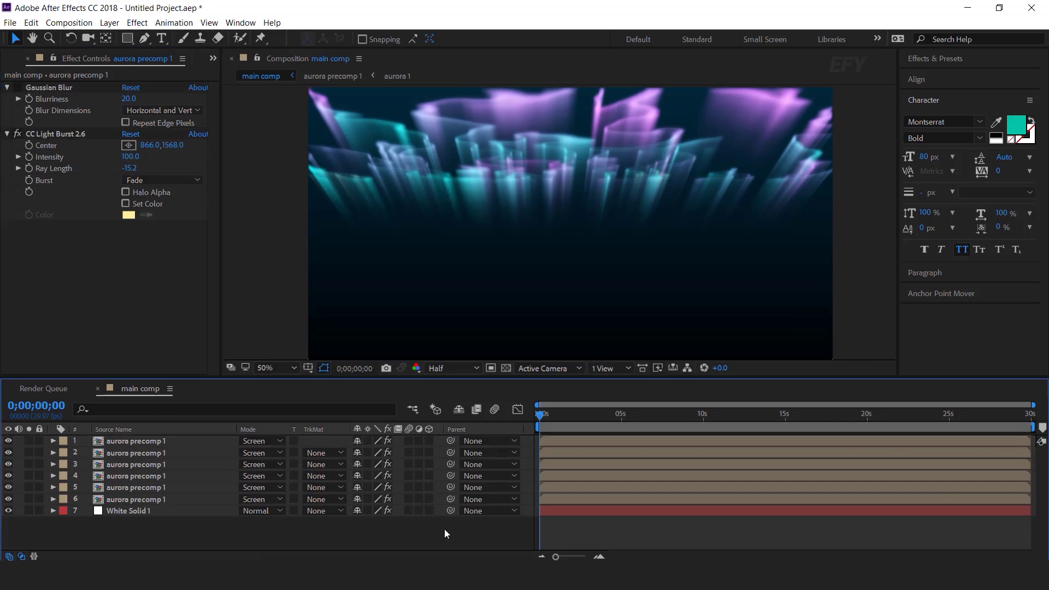
Create a white 1920 x 1080 solid named "particles" above the aurora layers
right_click(444, 529)
mouse_move(526, 400)
left_click(659, 431)
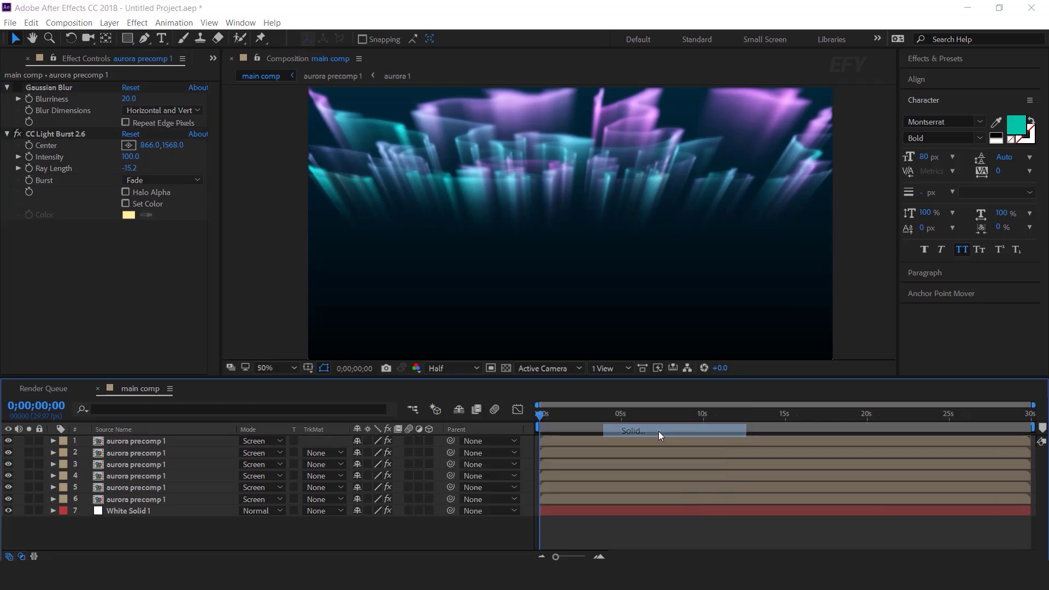
type("particles")
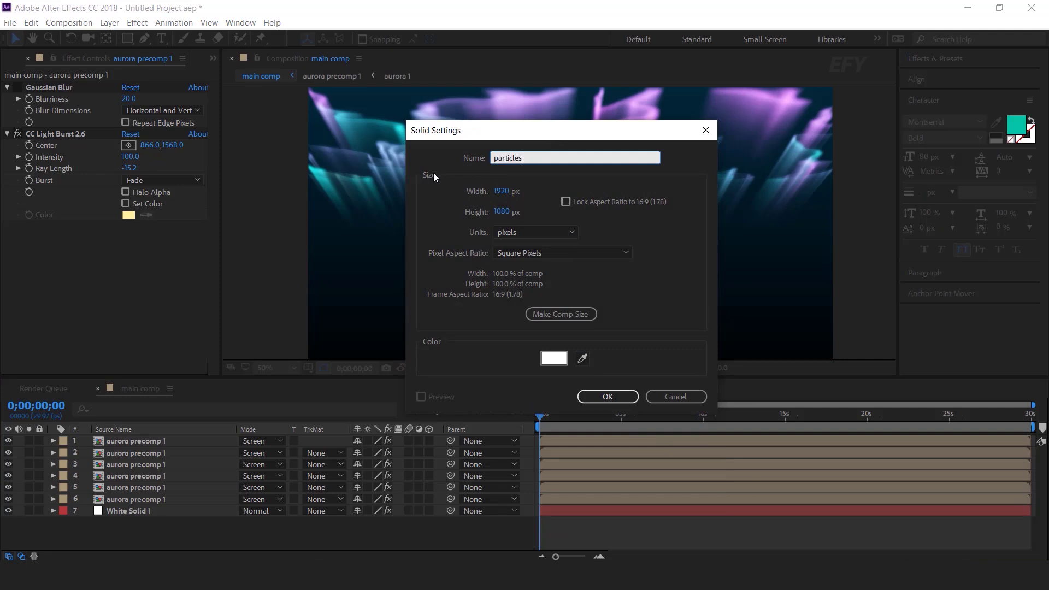
key("Return")
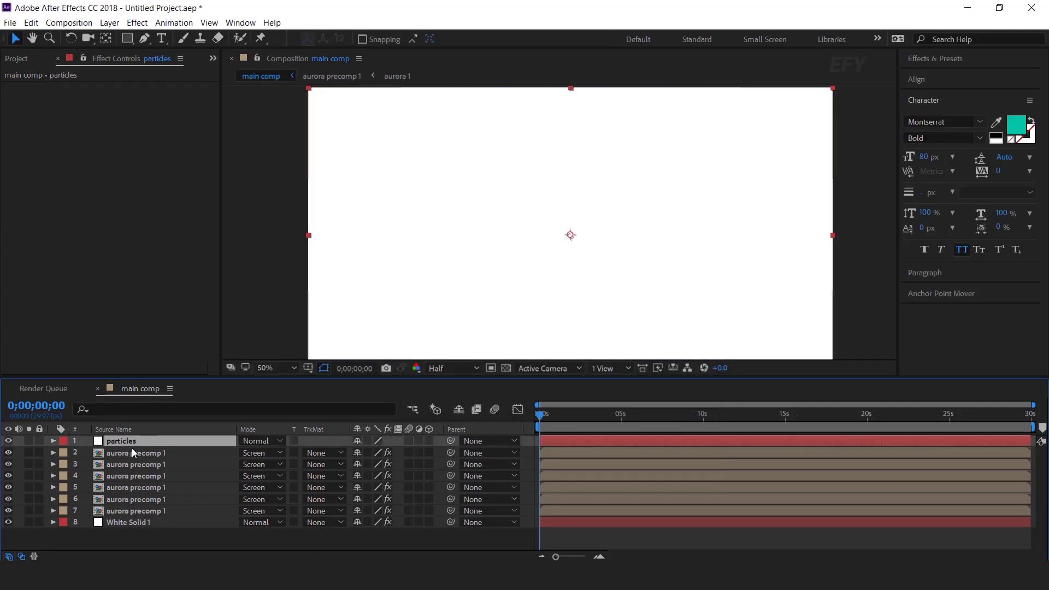
Apply CC Particle World to the particles solid and turn off its Grid guide
key("ctrl+space")
type("cc part")
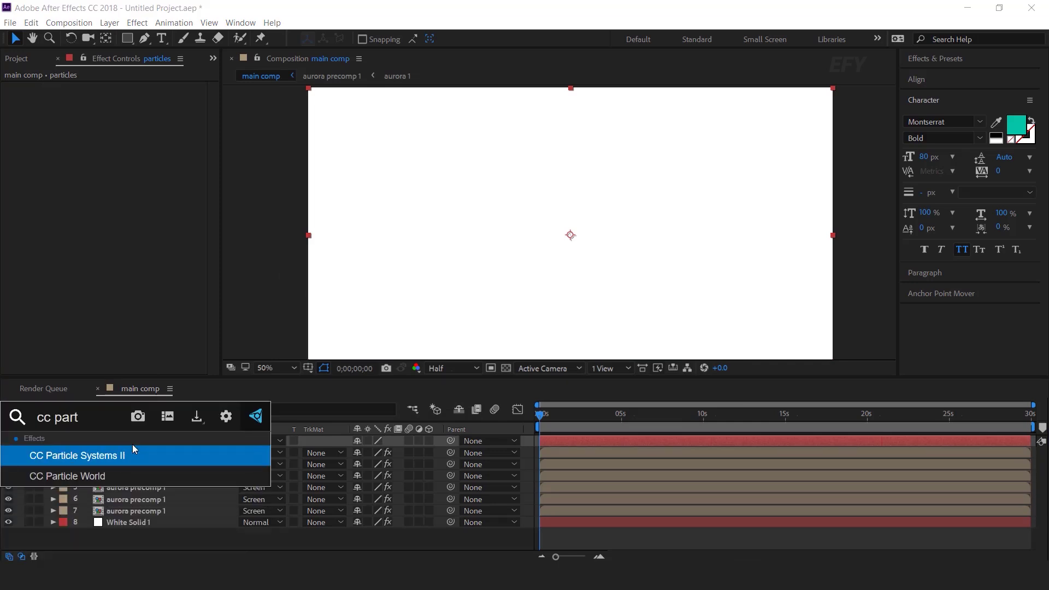
left_click(102, 474)
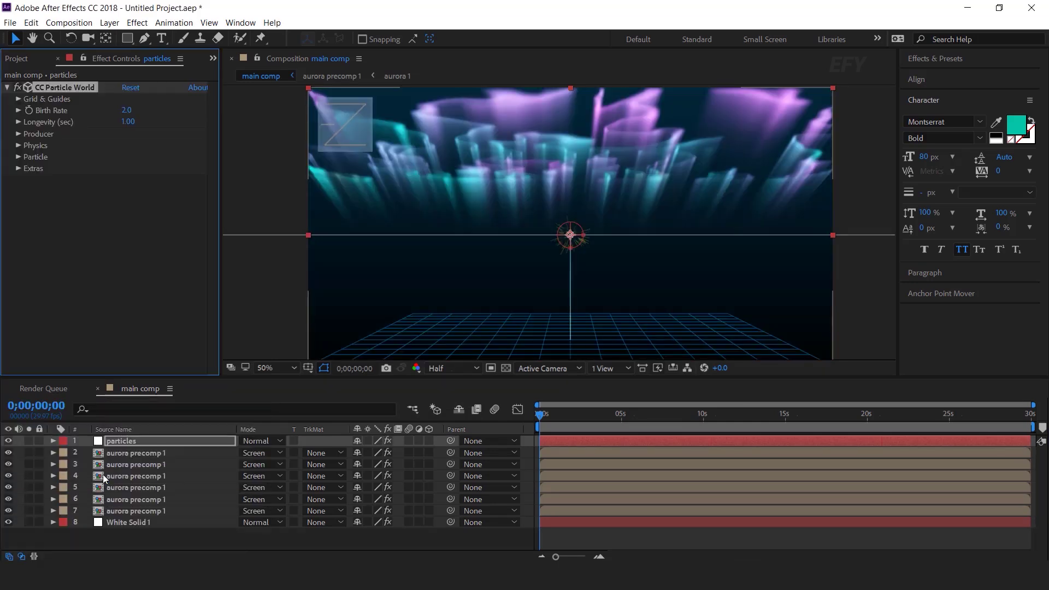
left_click(18, 98)
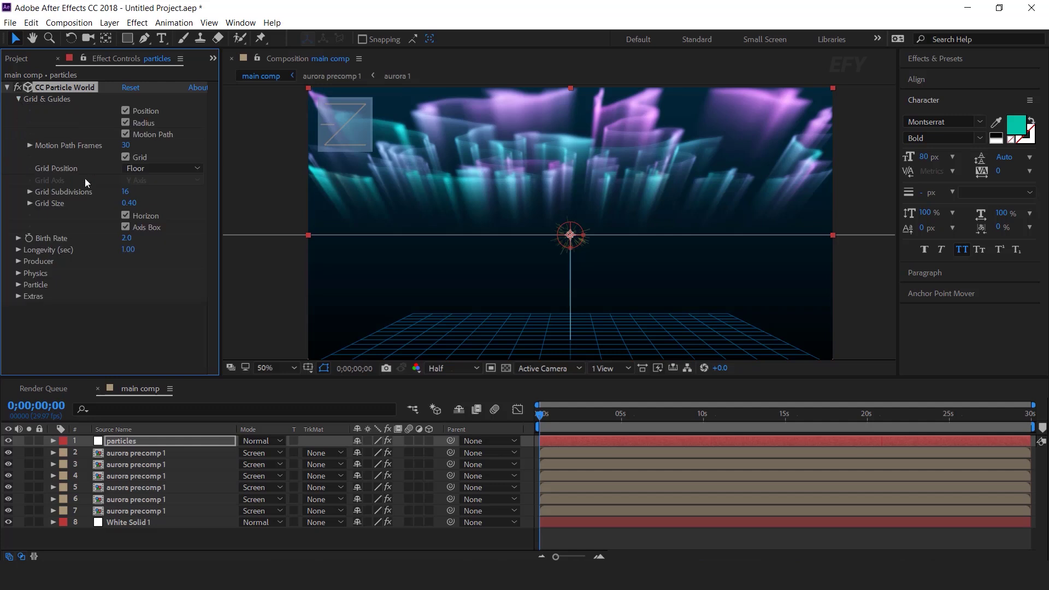
left_click(126, 157)
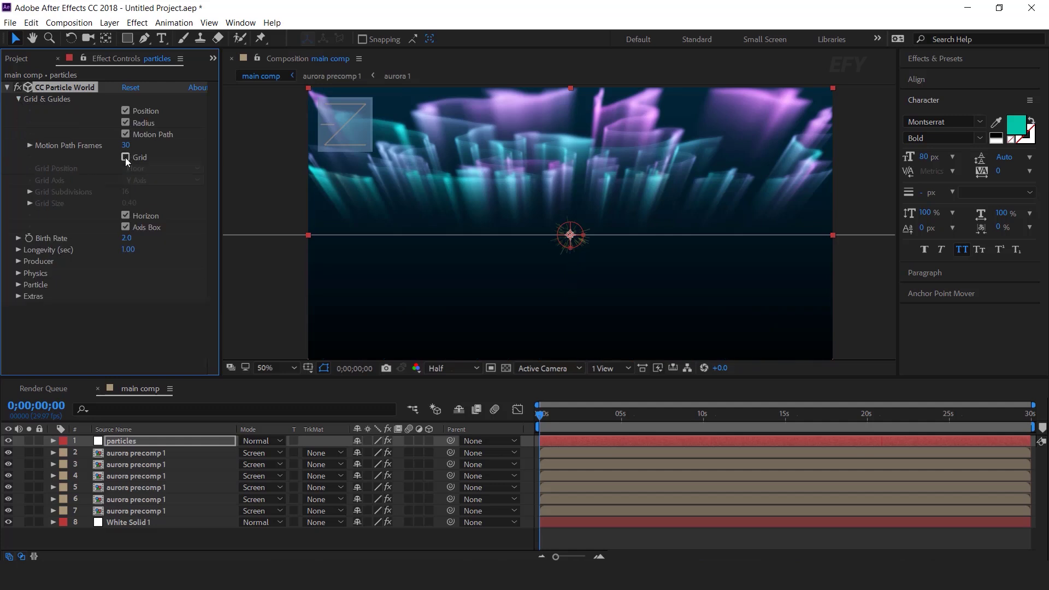
left_click(19, 98)
At 0;00;02;29, set the CC Particle World Birth Rate to 3 and Longevity to 10 seconds
left_click(589, 417)
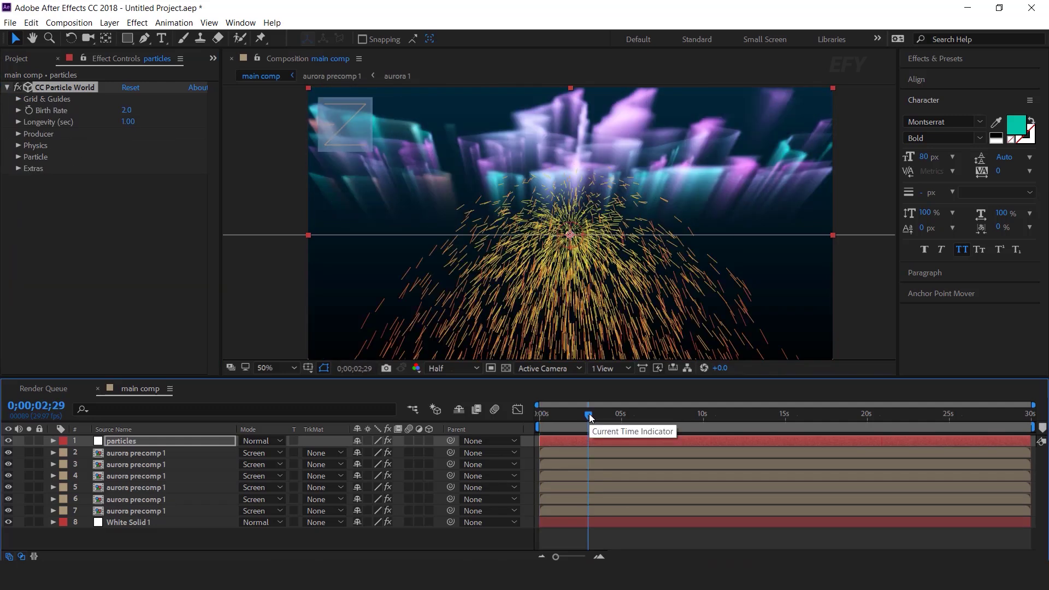
left_click(132, 110)
type("3")
key("Return")
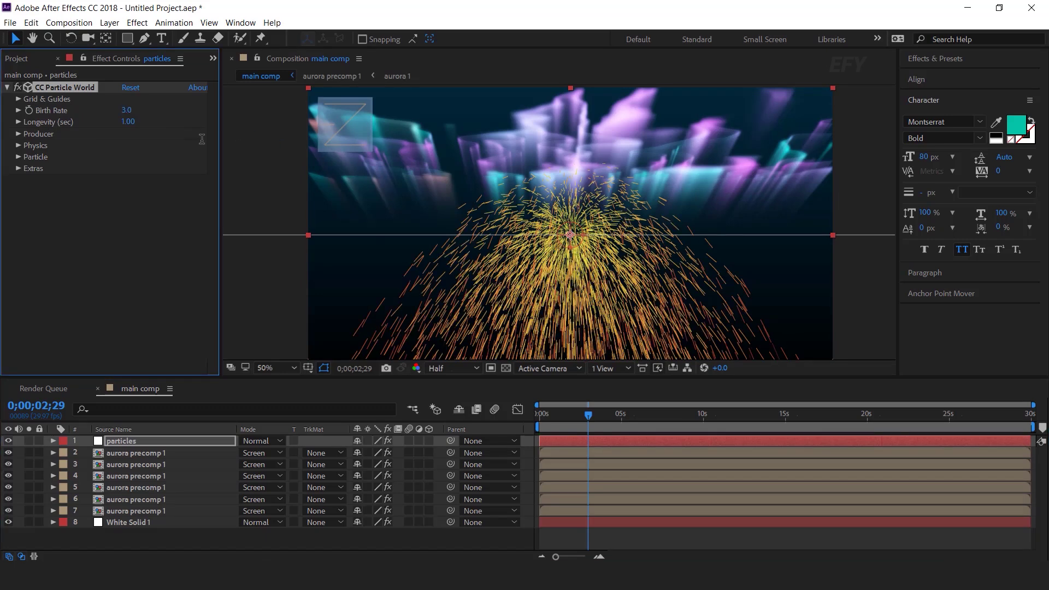
left_click(129, 122)
key("Return")
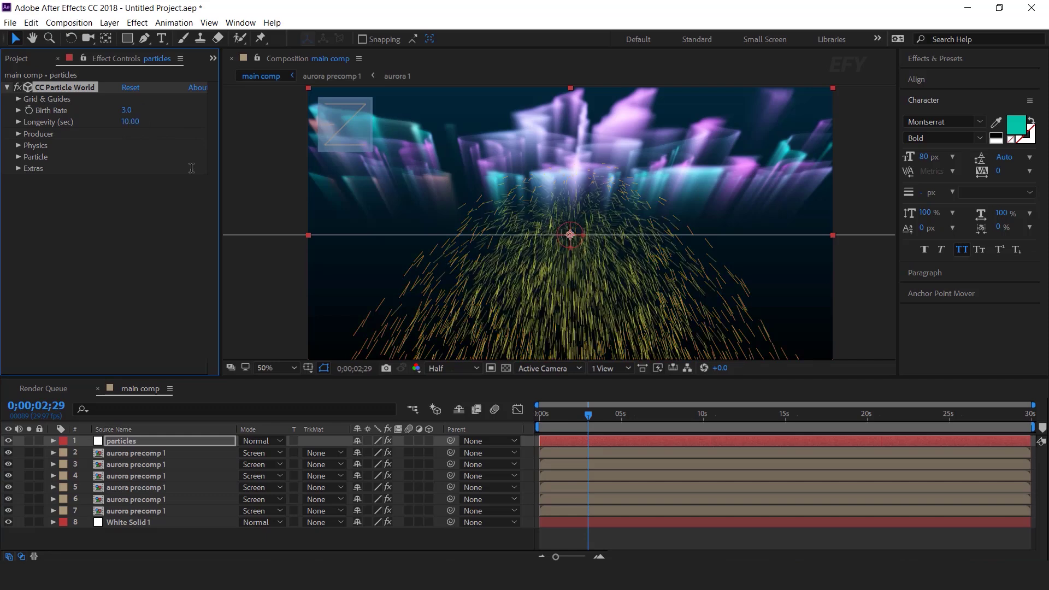
Set the particle producer's Position Y to -0.30 and its Radius X to 0.525, Radius Y to 0.495 and Radius Z to 1.035
left_click(18, 134)
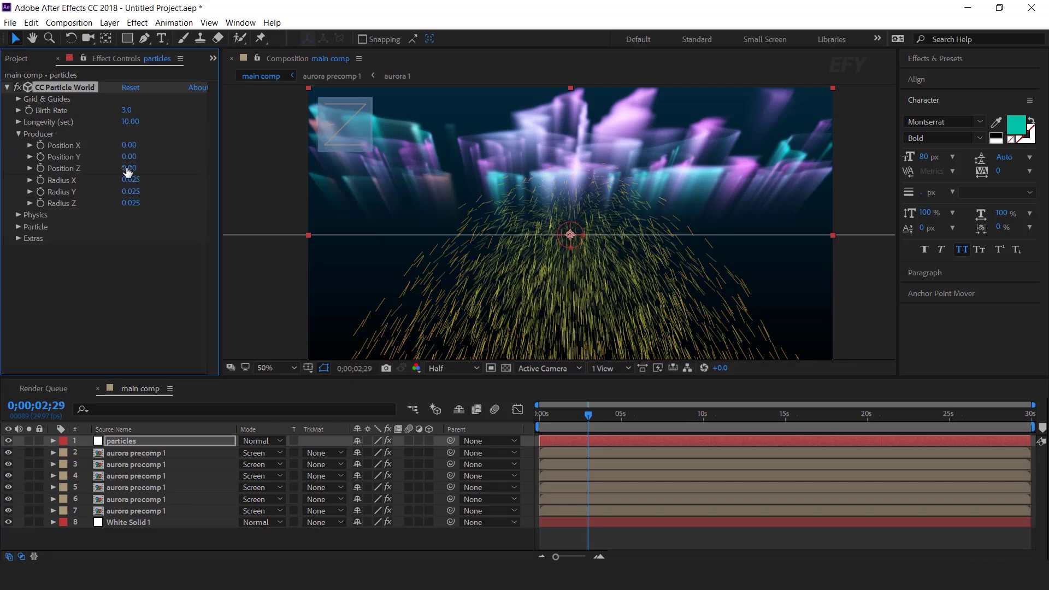
left_click_drag(137, 162, 205, 203)
key("comma")
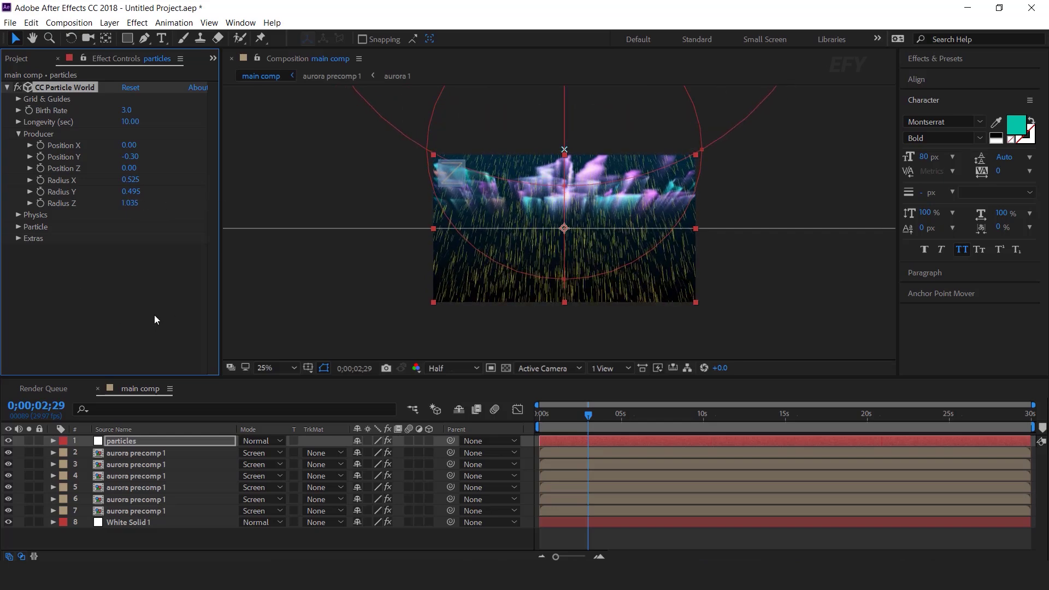
left_click(164, 304)
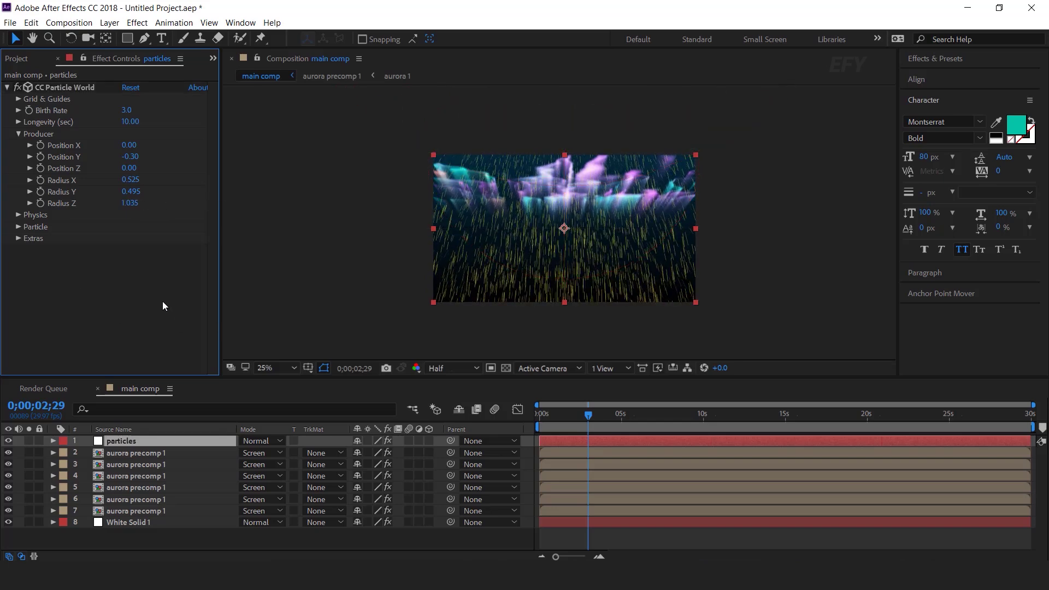
Set the CC Particle World physics animation to Cone Axis, with Velocity 0, Gravity 0 and Extra 1.20
left_click(18, 215)
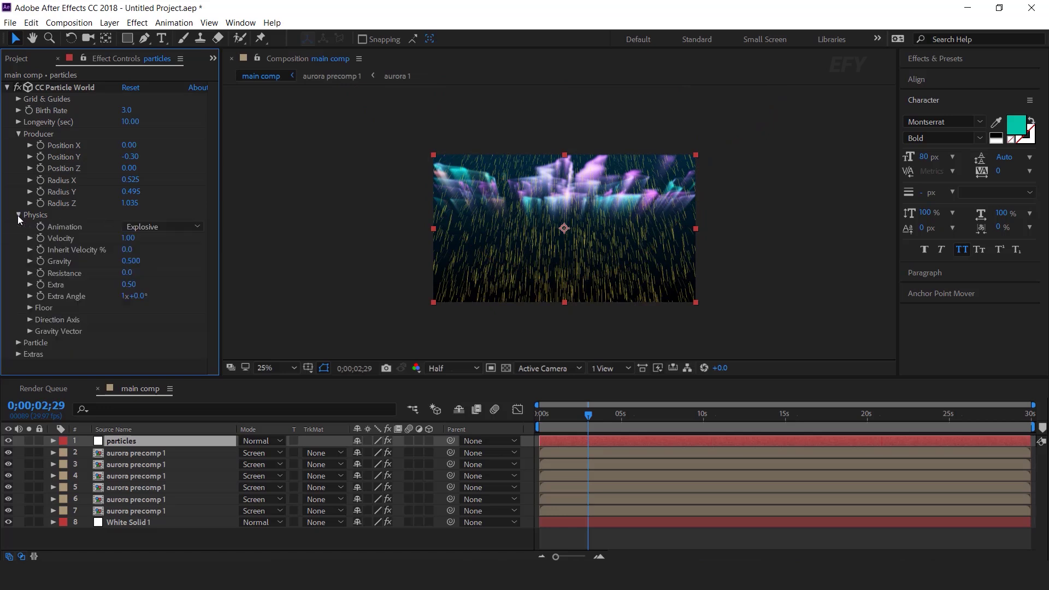
left_click(161, 228)
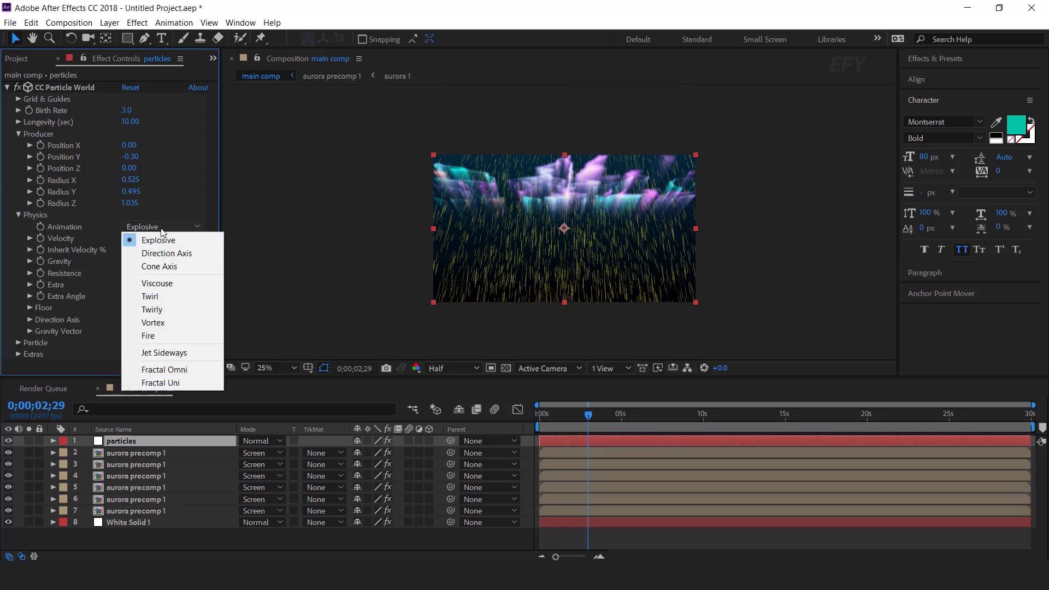
left_click(157, 269)
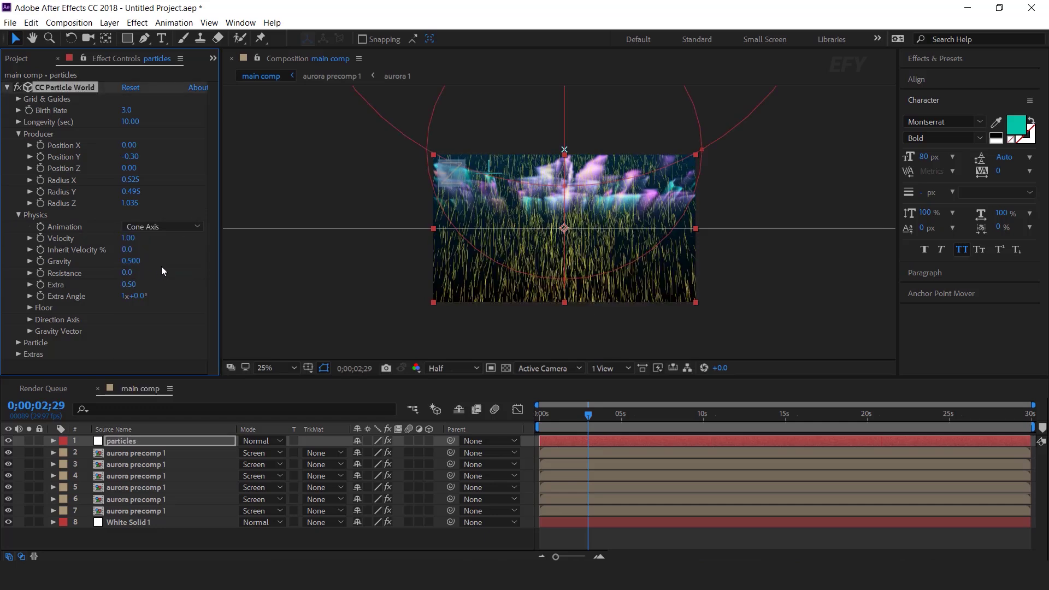
left_click(131, 239)
type("0")
left_click(130, 284)
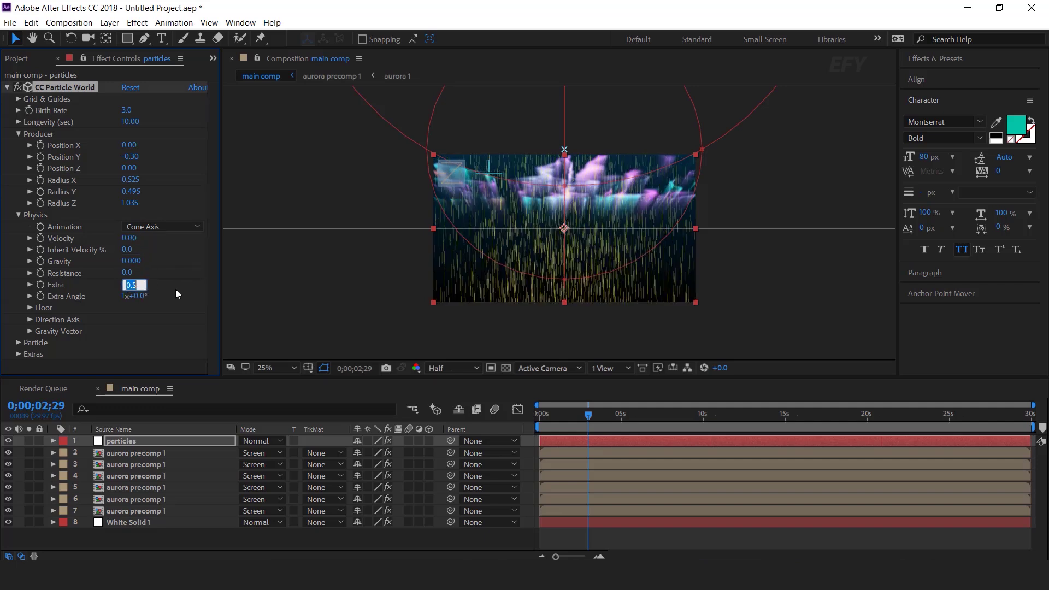
type("1.20")
key("Return")
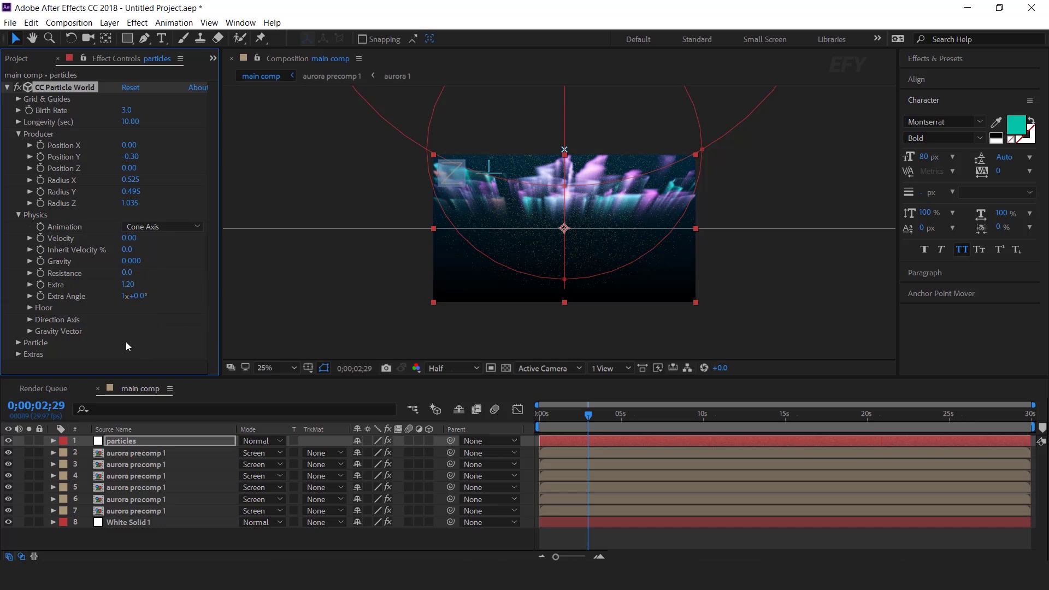
Change the particle type to Lens Convex and set both its Birth Size and Death Size to 0.010
left_click(18, 343)
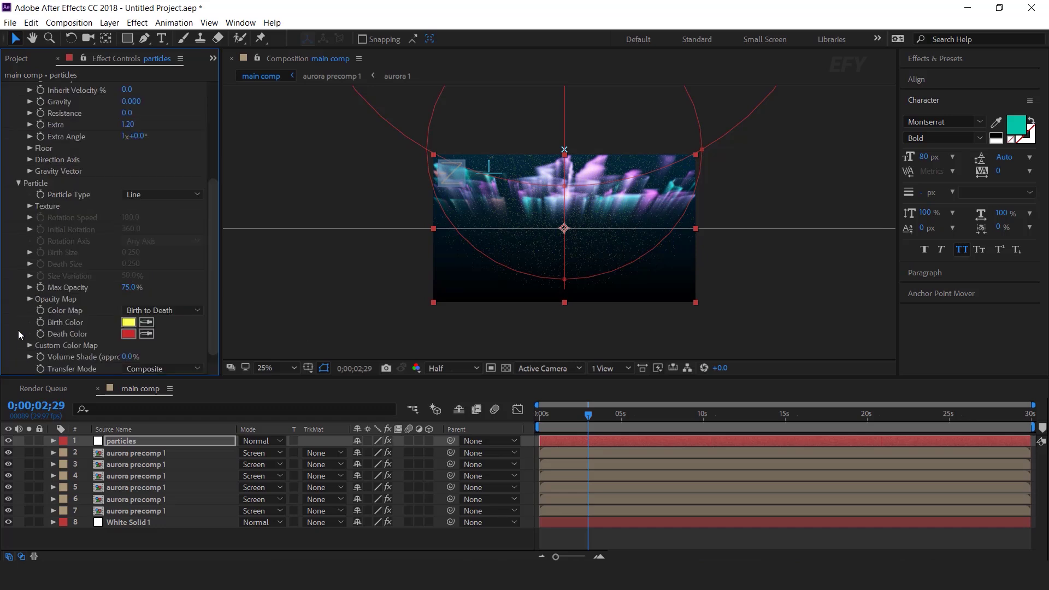
left_click(158, 197)
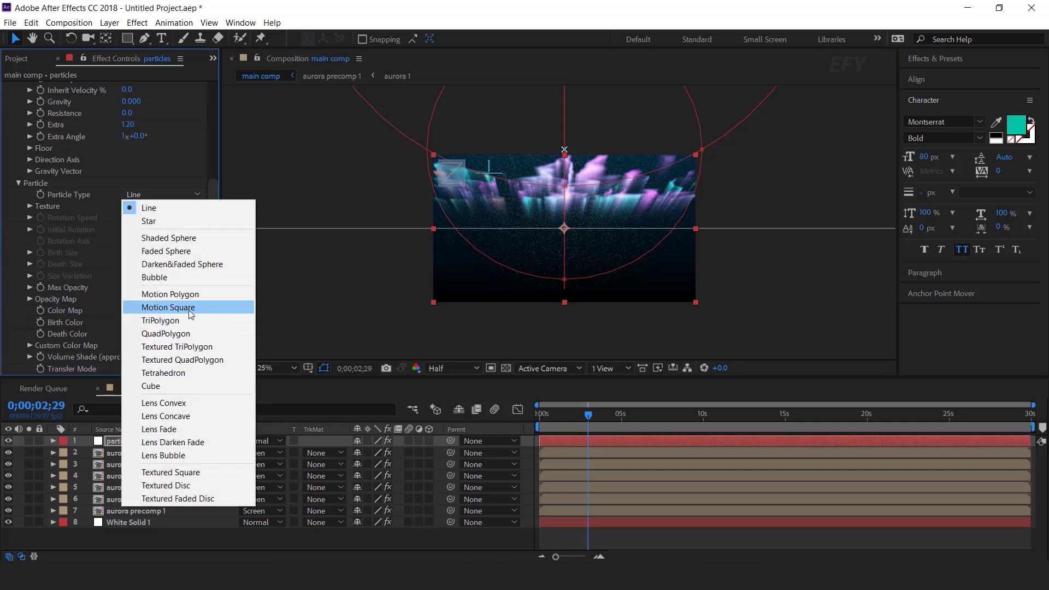
left_click(180, 405)
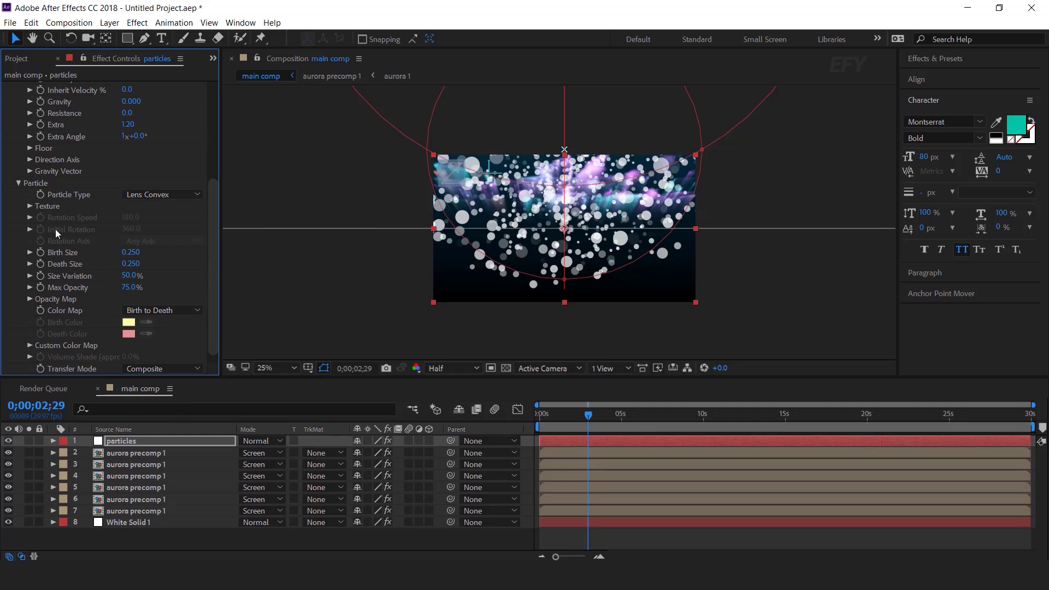
left_click(131, 253)
type("0.01")
key("Return")
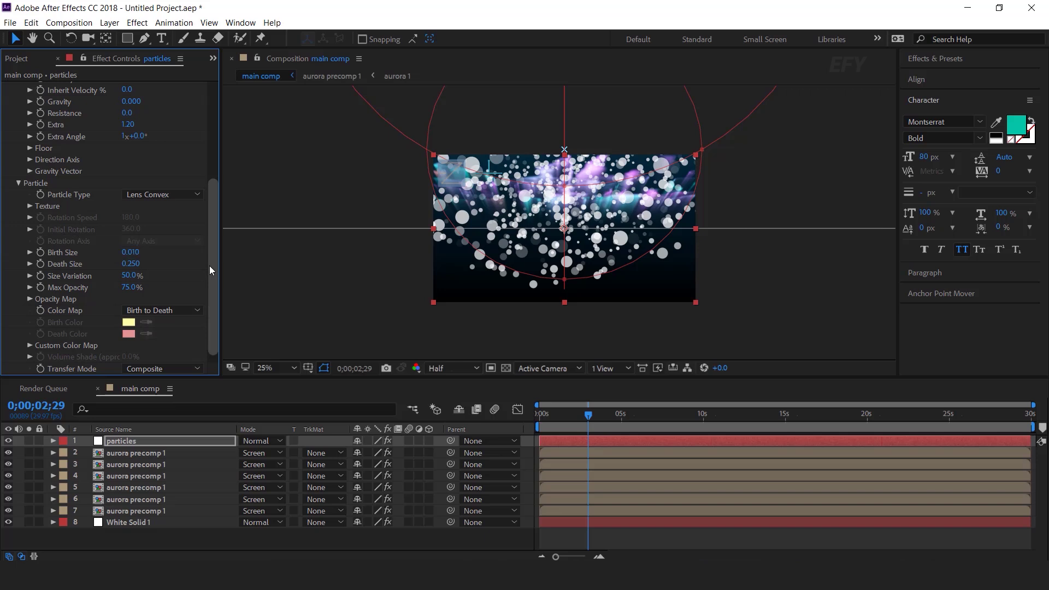
left_click(131, 264)
type("010")
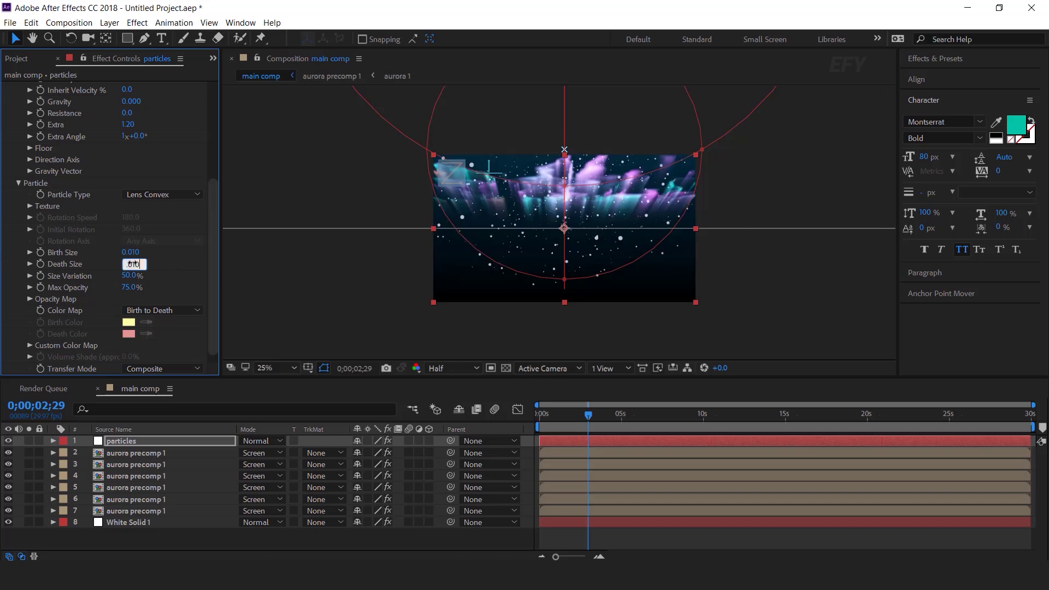
key("Return")
Raise the particles' Size Variation and Max Opacity to 100% and draw a series of alternating peaks and dips across the Opacity Map
left_click_drag(129, 276, 282, 277)
left_click_drag(129, 292, 356, 296)
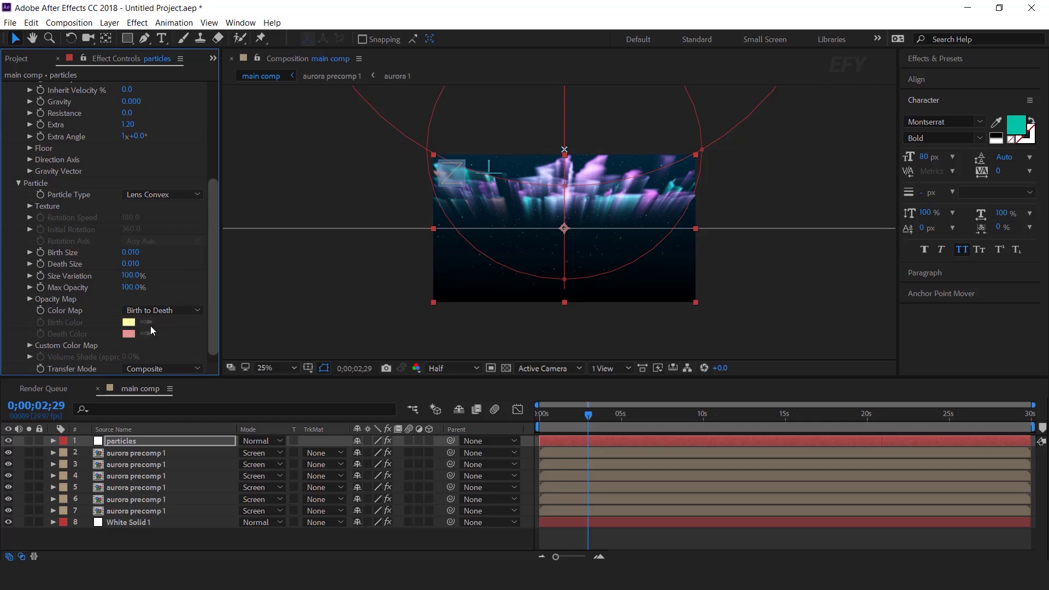
left_click(29, 299)
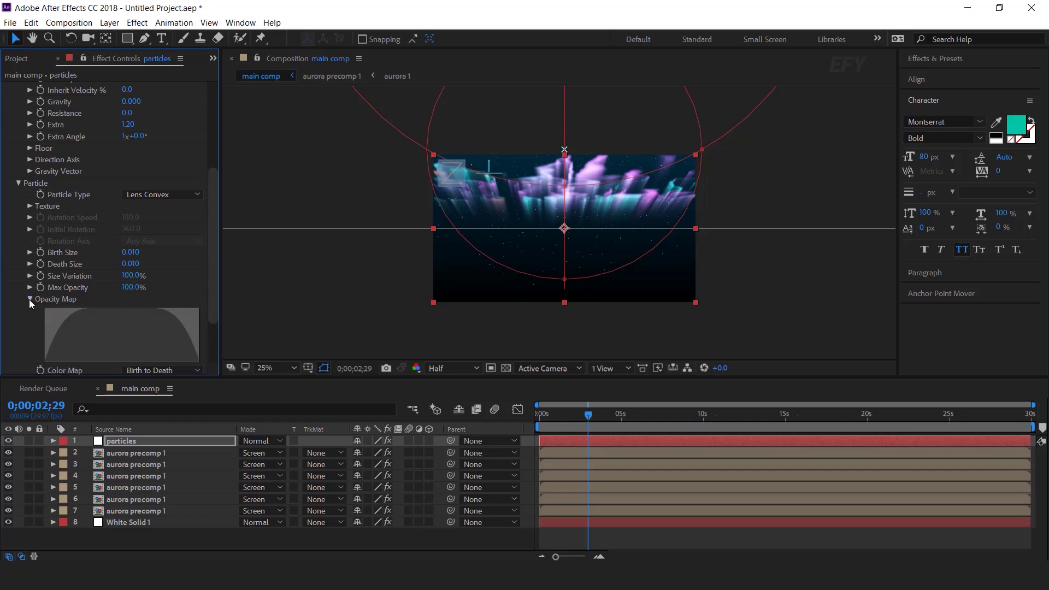
mouse_move(49, 361)
left_mouse_down()
mouse_move(60, 324)
mouse_move(62, 364)
mouse_move(66, 316)
mouse_move(72, 363)
mouse_move(80, 310)
mouse_move(82, 357)
mouse_move(90, 312)
mouse_move(96, 363)
mouse_move(99, 320)
mouse_move(104, 346)
mouse_move(117, 324)
mouse_move(119, 361)
mouse_move(139, 311)
mouse_move(143, 354)
mouse_move(154, 323)
mouse_move(152, 364)
mouse_move(165, 312)
mouse_move(159, 362)
mouse_move(161, 315)
mouse_move(165, 363)
mouse_move(173, 315)
mouse_move(176, 365)
mouse_move(186, 327)
mouse_move(186, 365)
left_mouse_up()
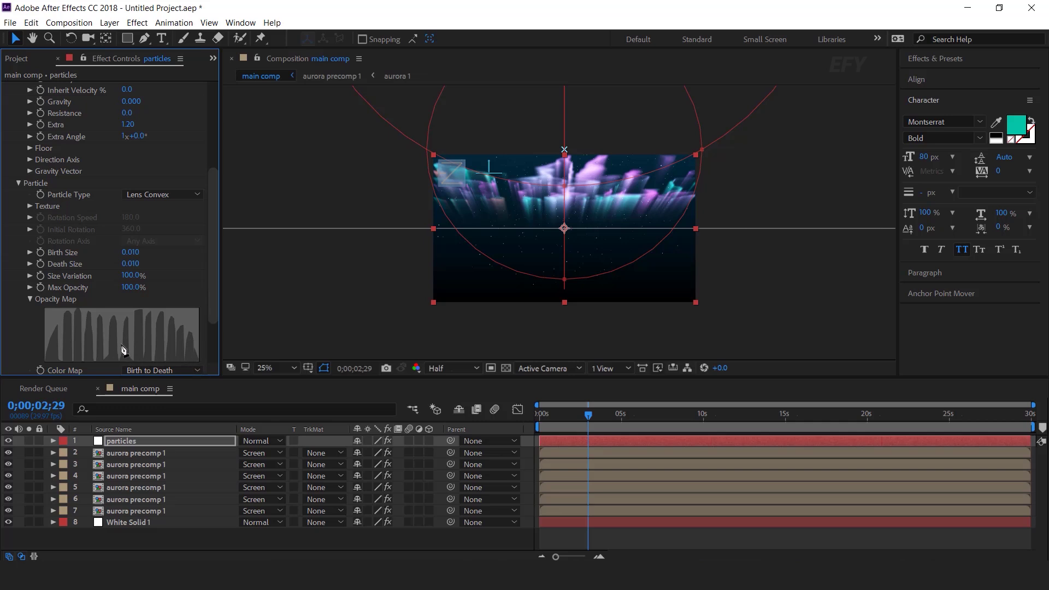
scroll(41, 319, "down", 3)
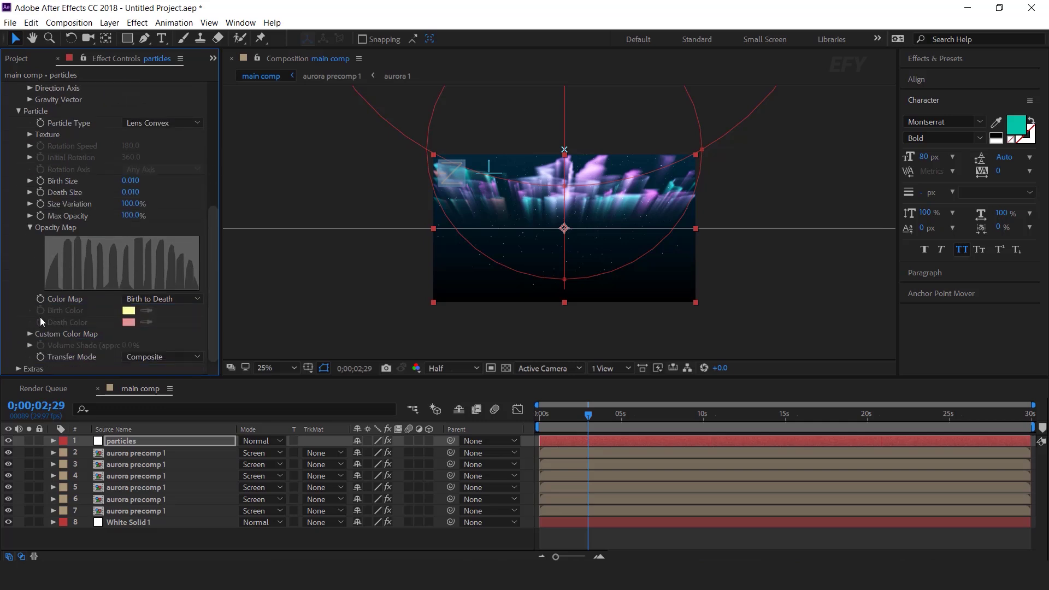
Adjust the particle producer's Radius X to 0.855, Radius Y to 0.365 and Radius Z to 0.665
scroll(40, 319, "up", 3)
scroll(622, 283, "up", 2)
scroll(39, 237, "up", 3)
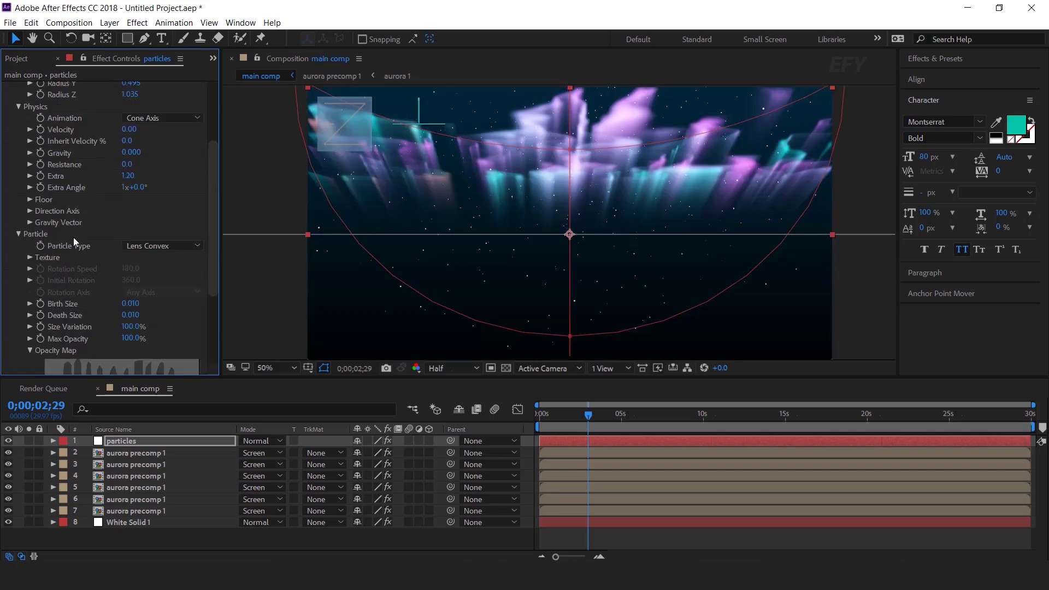
scroll(137, 184, "up", 5)
left_click_drag(132, 203, 163, 181)
left_click(530, 443)
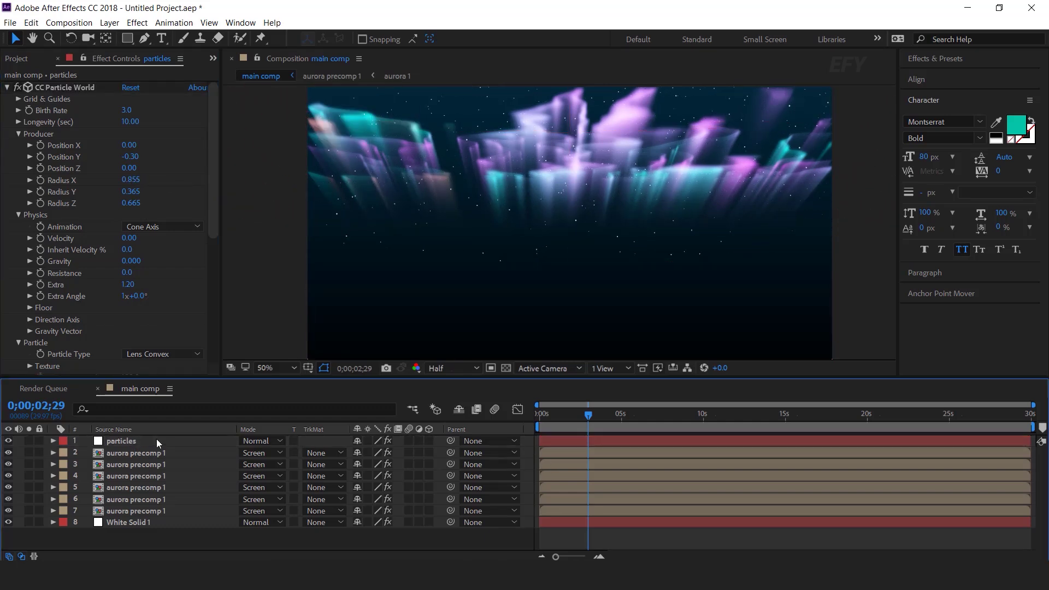
Apply a Fill effect to the particles layer, move it above CC Particle World and set its color to white
left_click(120, 441)
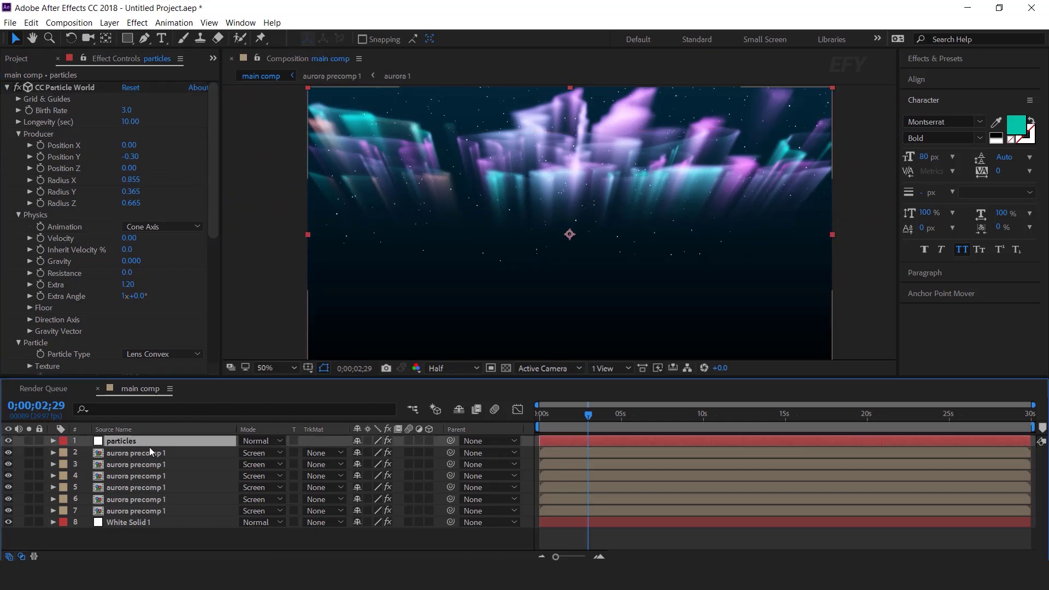
key("ctrl+space")
type("fill")
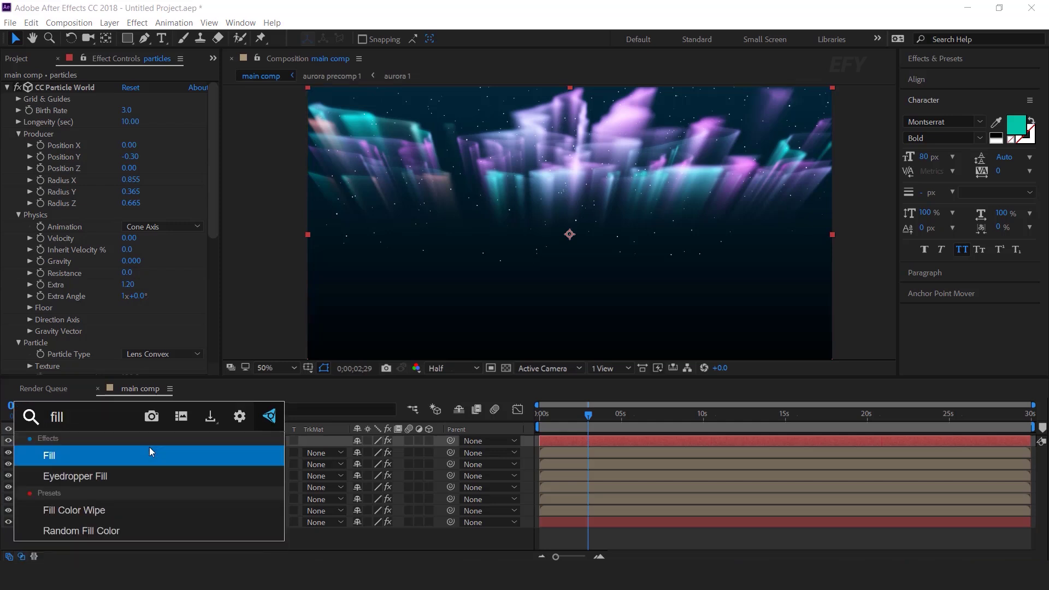
key("Return")
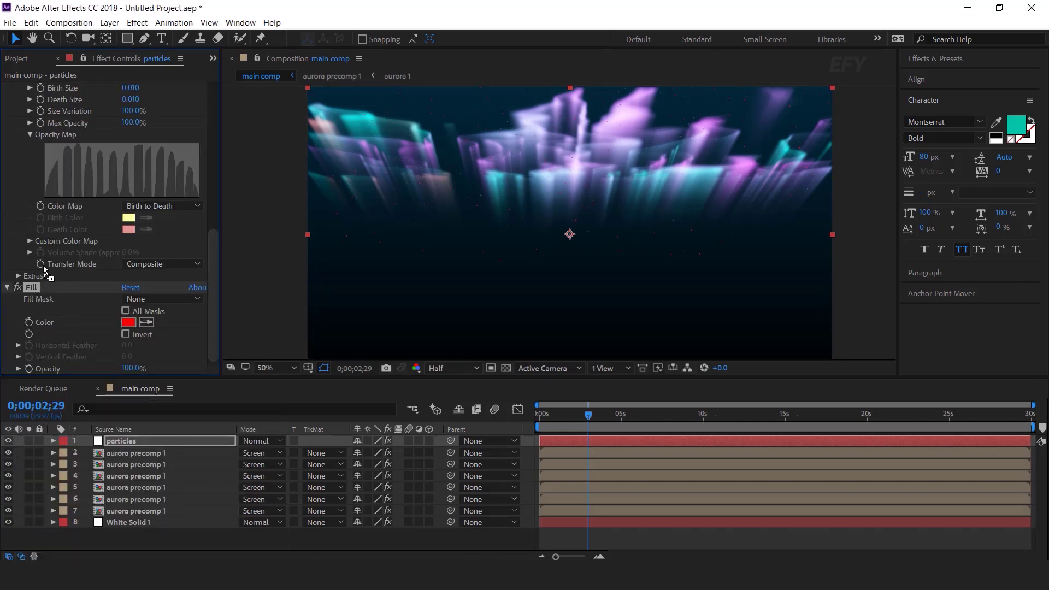
scroll(64, 84, "up", 15)
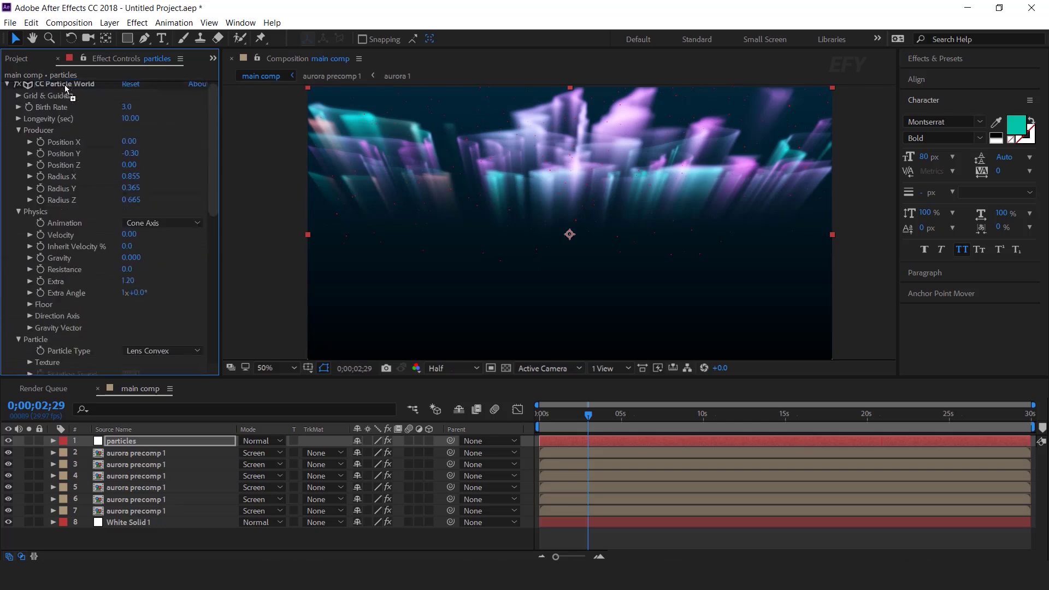
left_click_drag(65, 89, 67, 91)
left_click(132, 121)
left_click_drag(120, 120, 68, 85)
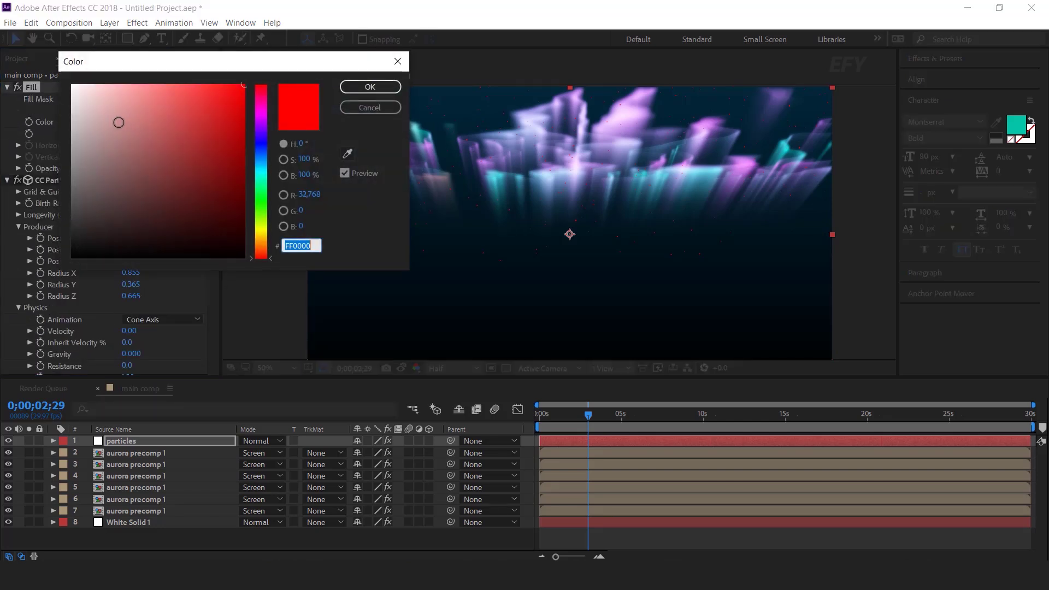
left_click(369, 87)
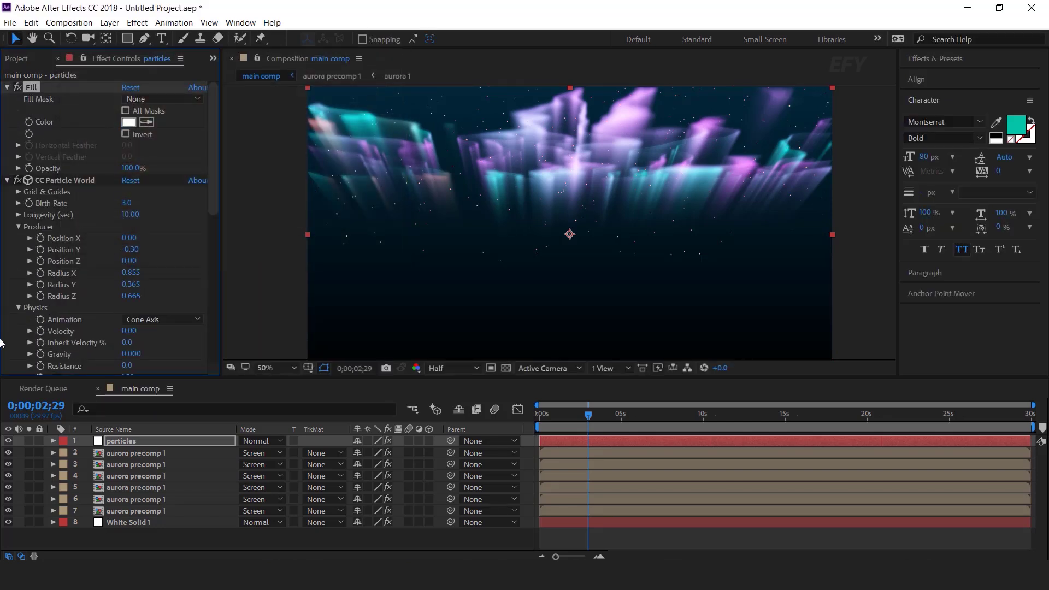
Set the particles layer's blending mode to Classic Color Dodge and duplicate the layer
left_click(114, 444)
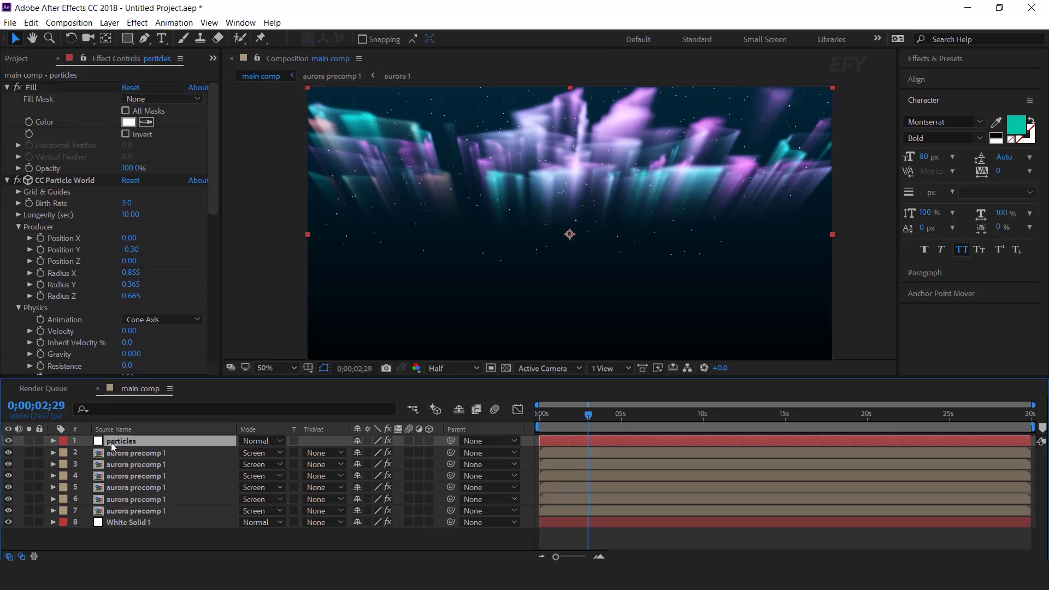
left_click(261, 441)
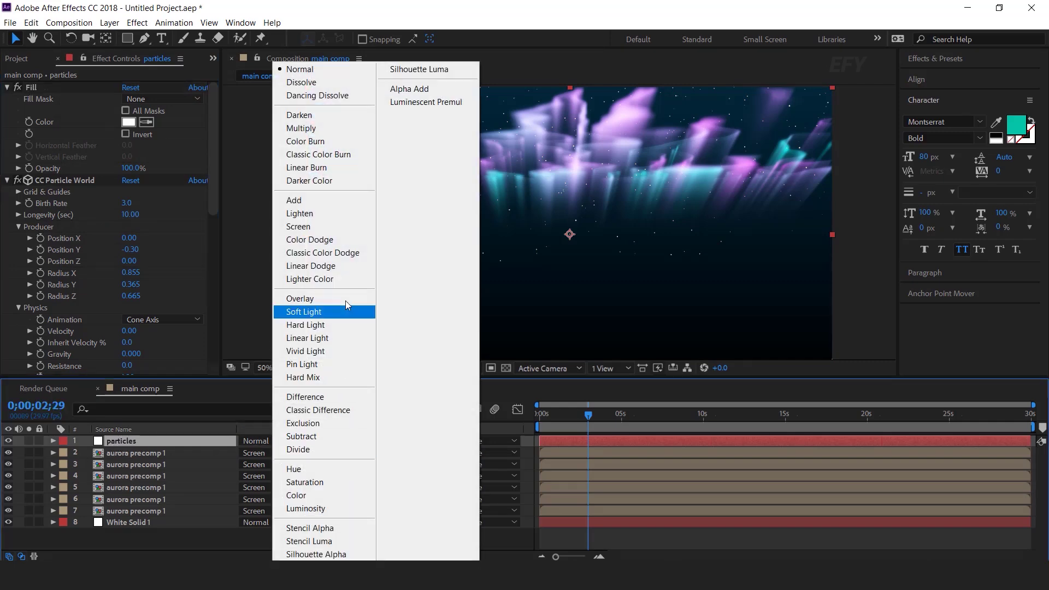
left_click(349, 253)
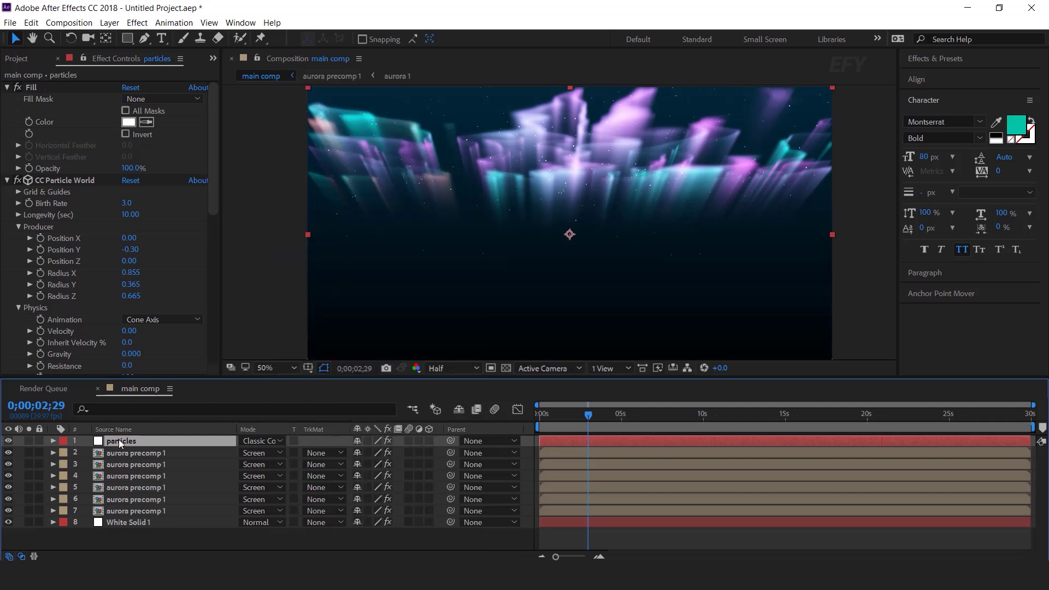
key("ctrl+d")
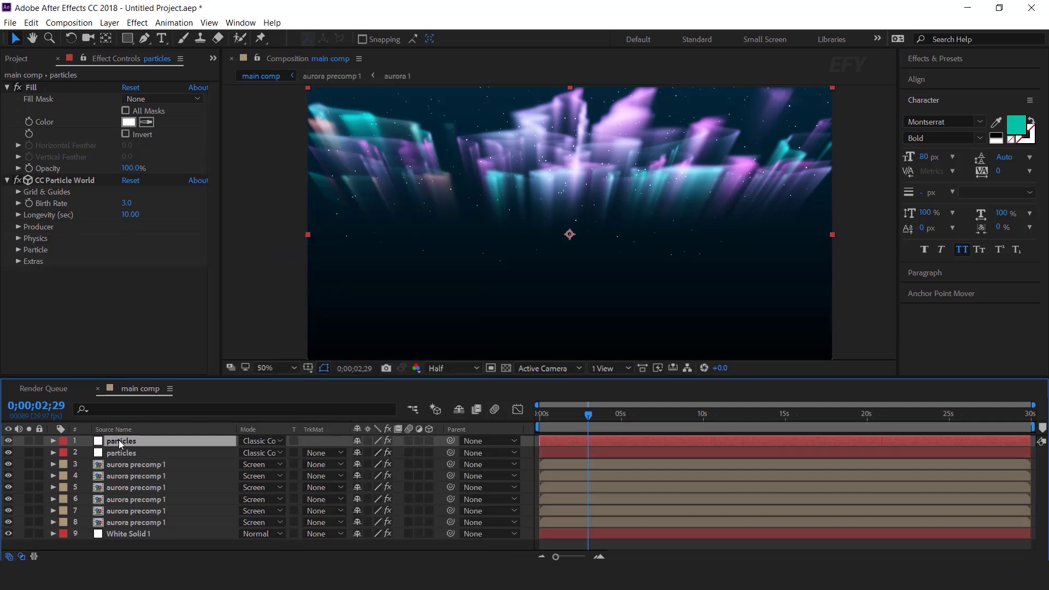
With the playhead at 0;00;11;16, lower the opacity of both particles layers to 81%
left_click(728, 417)
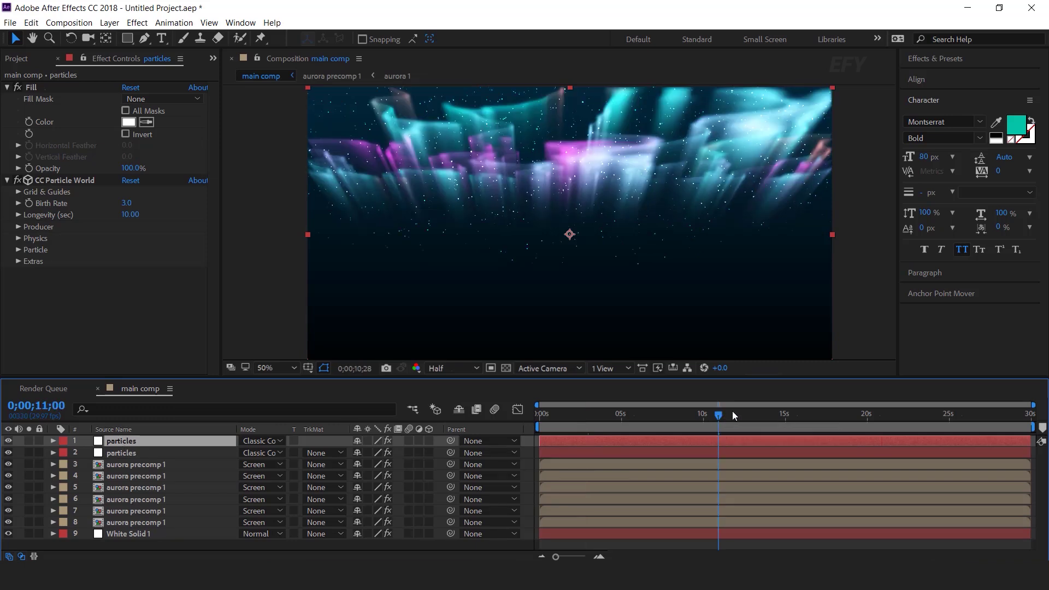
left_click(133, 455, "shift")
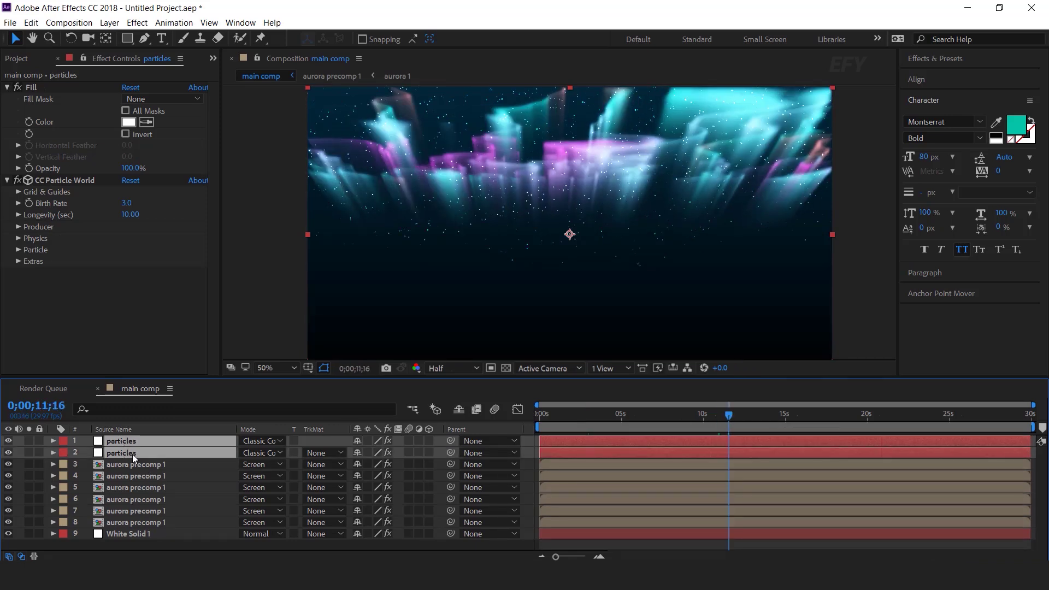
key("t")
left_click_drag(359, 455, 346, 454)
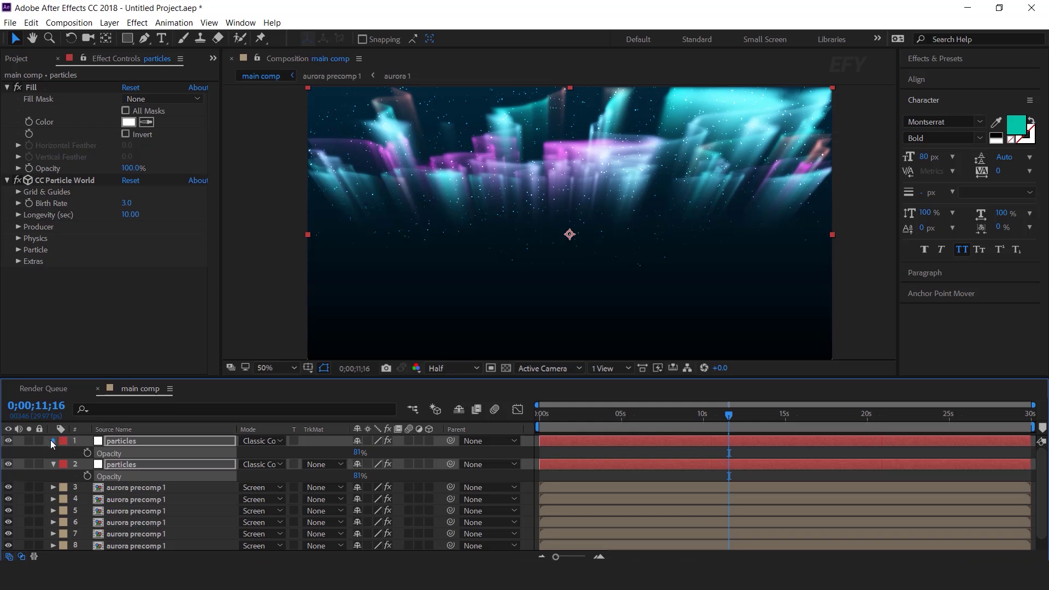
left_click(52, 442)
left_click(533, 447)
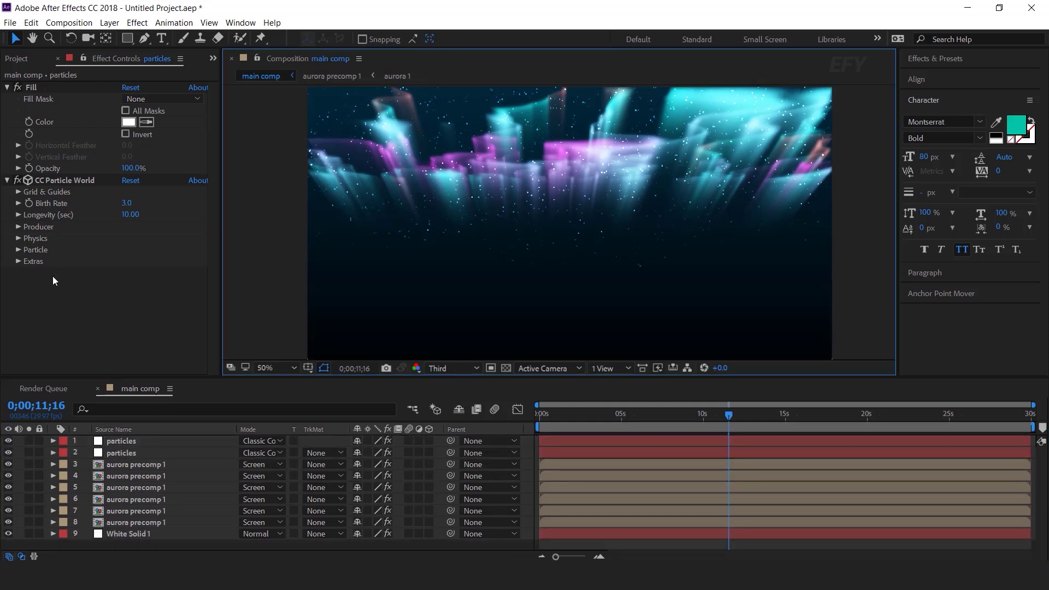
Create a 1920 x 1080 composition named "text placeholder 1"
left_click(20, 60)
left_click(67, 286)
left_click(43, 370)
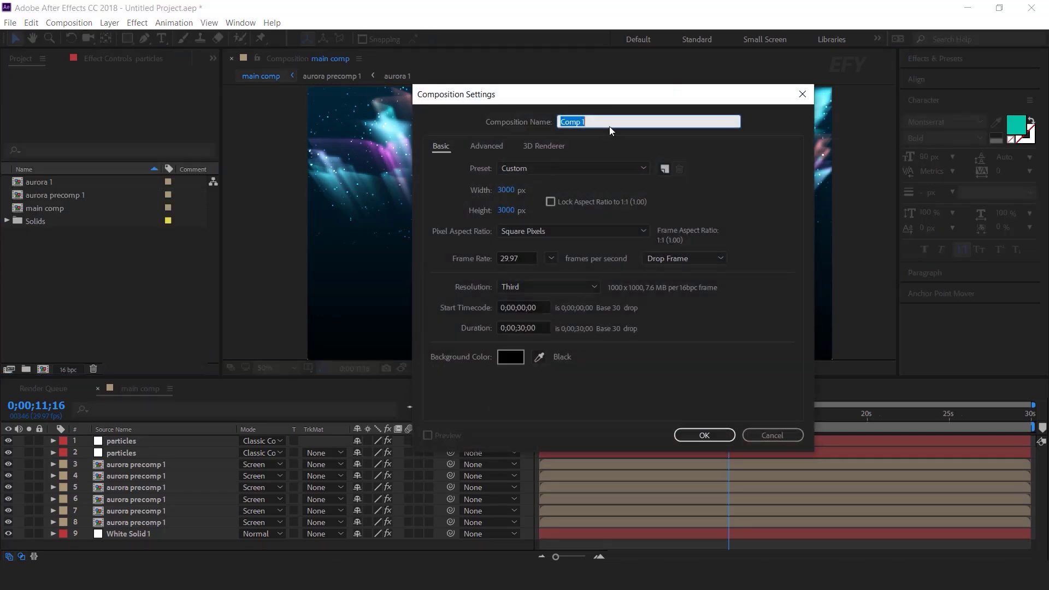
left_click(506, 189)
type("1920")
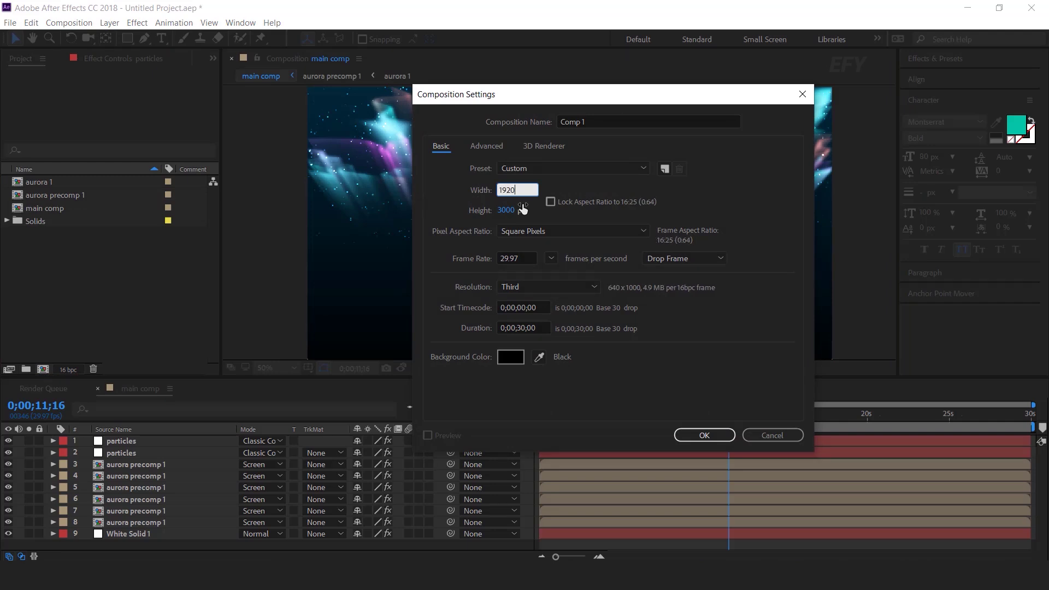
key("Tab")
type("1080")
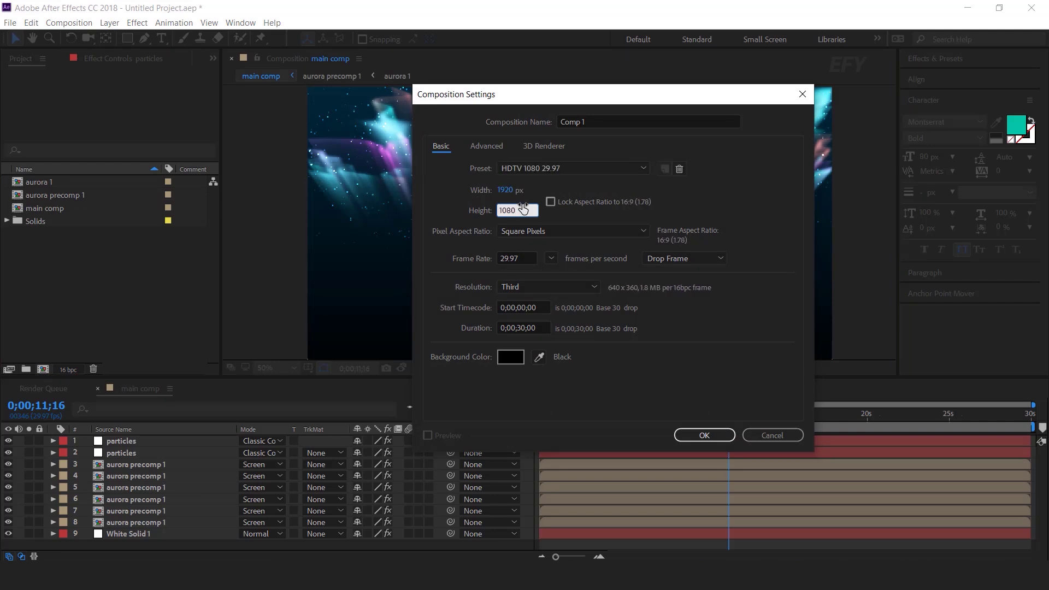
left_click(608, 124)
type("text placeholder 1")
key("Return")
Add a white "Aurora title" text layer in the middle of the text placeholder 1 composition
left_click(162, 38)
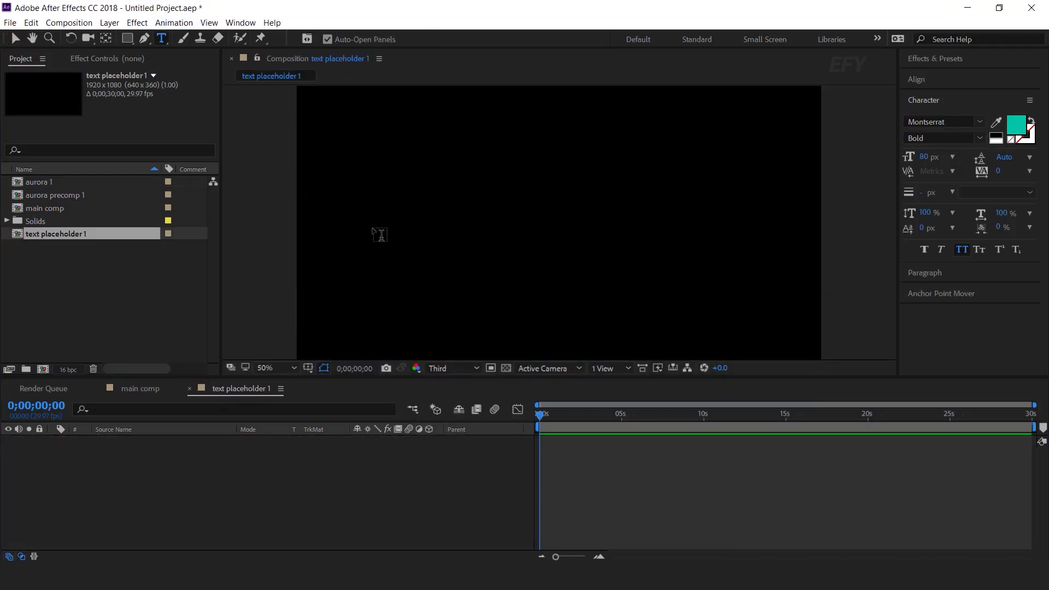
left_click(443, 213)
type("Aurora title")
left_click(436, 471)
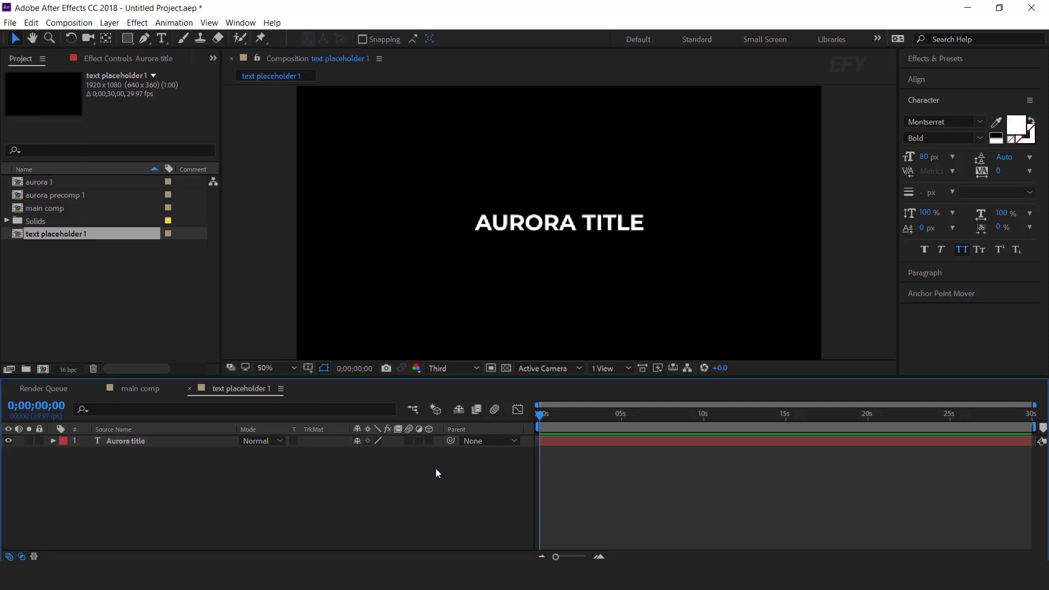
Enable per-character 3D on the Aurora title text layer
left_click(150, 441)
key("v")
left_click(53, 442)
left_click(436, 454)
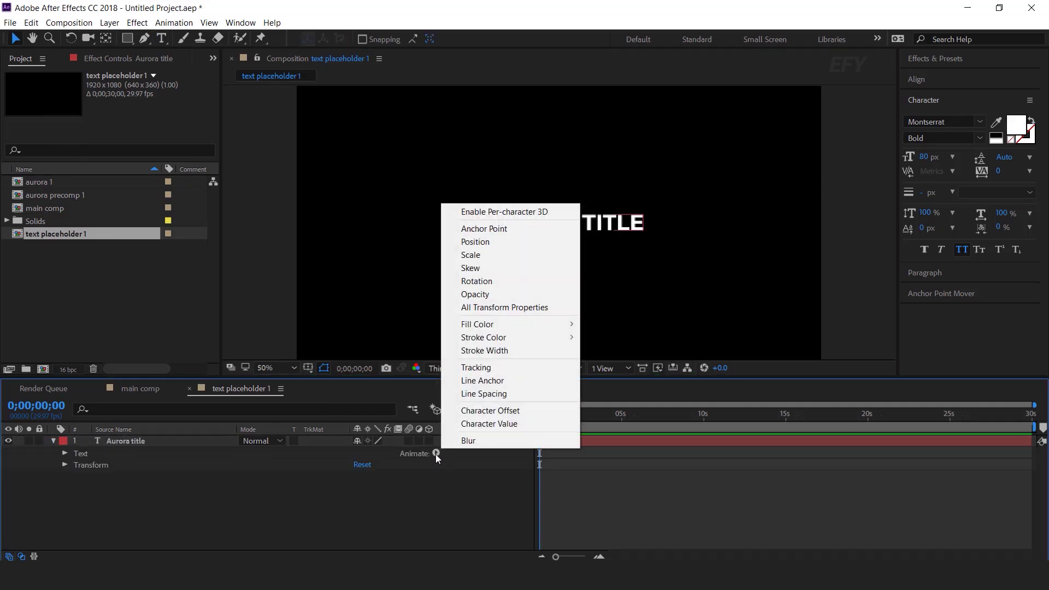
left_click(498, 207)
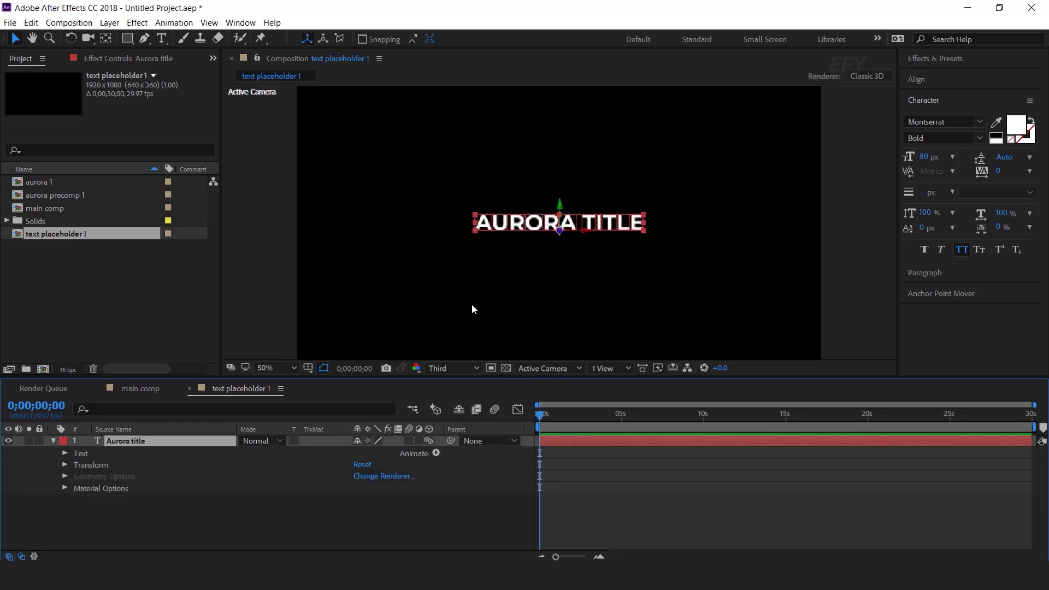
Add Position, Opacity and Blur properties to a text animator on the Aurora title layer
left_click(436, 453)
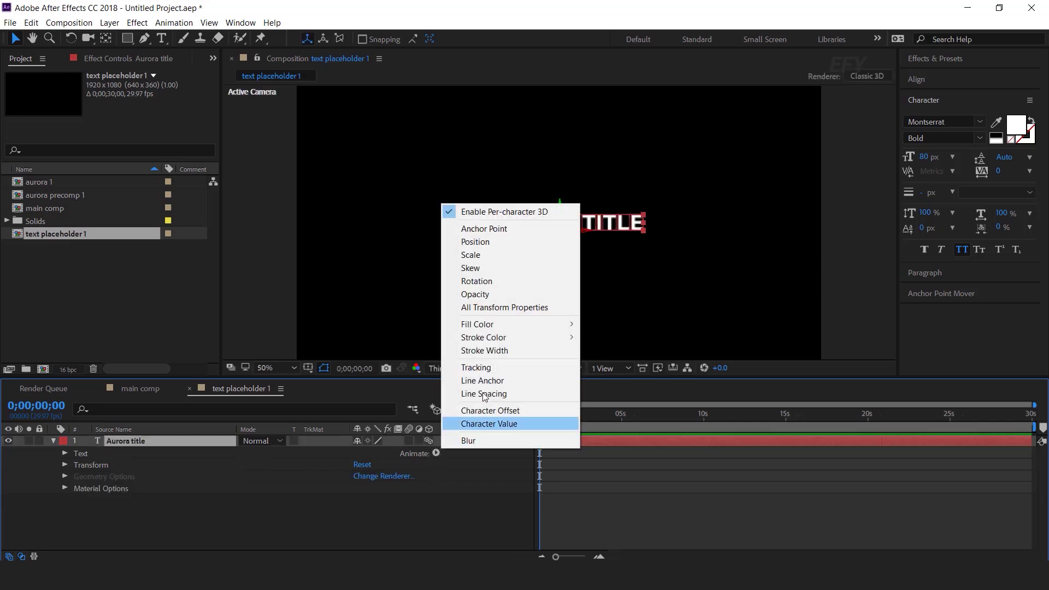
left_click(481, 241)
left_click(437, 454)
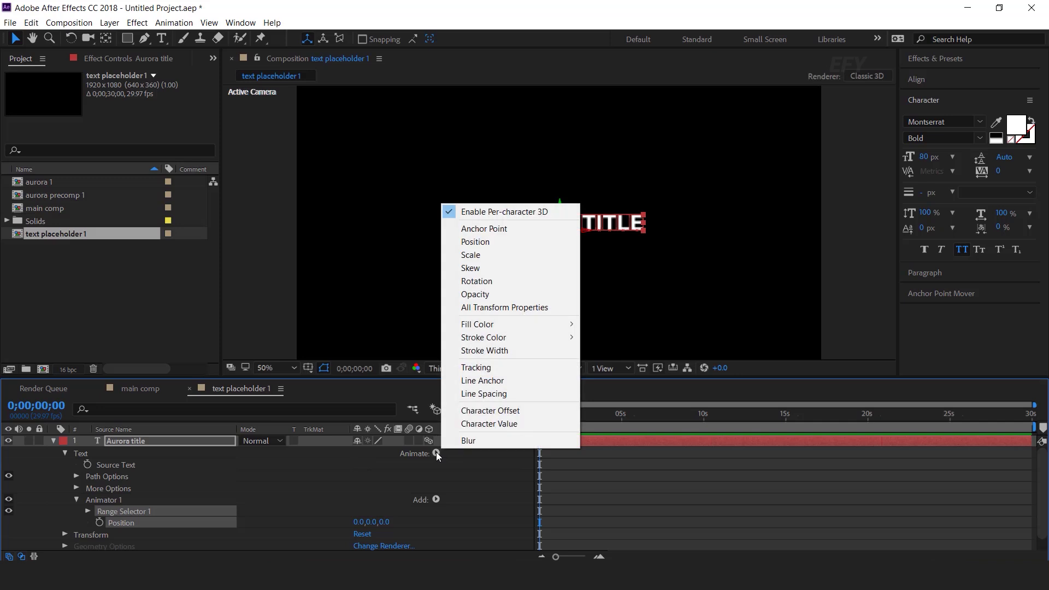
left_click(485, 297)
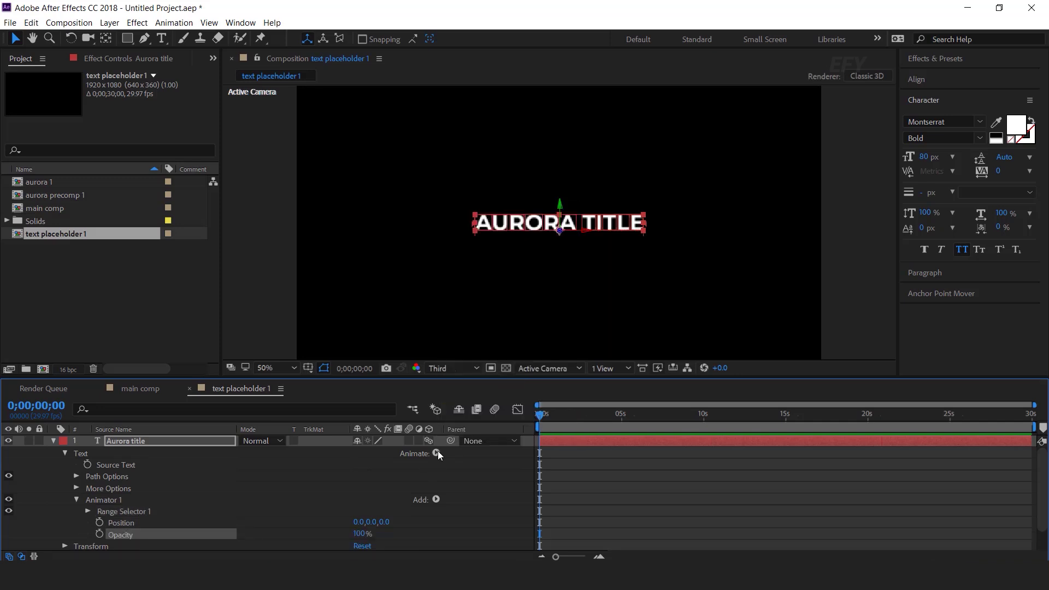
left_click(437, 453)
left_click(473, 441)
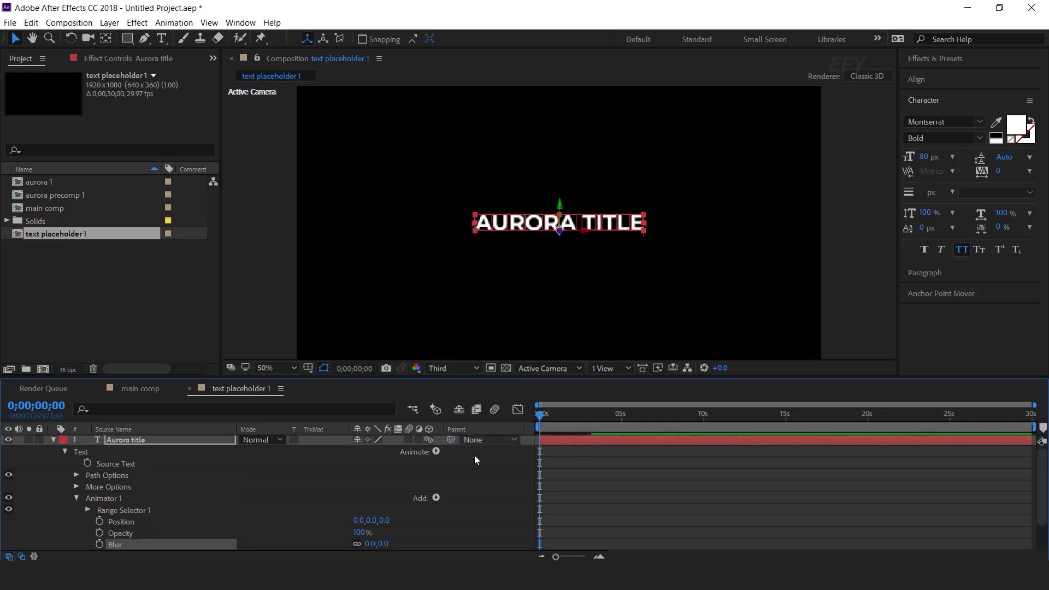
Set the text animator's Z position to 300
left_click(385, 521)
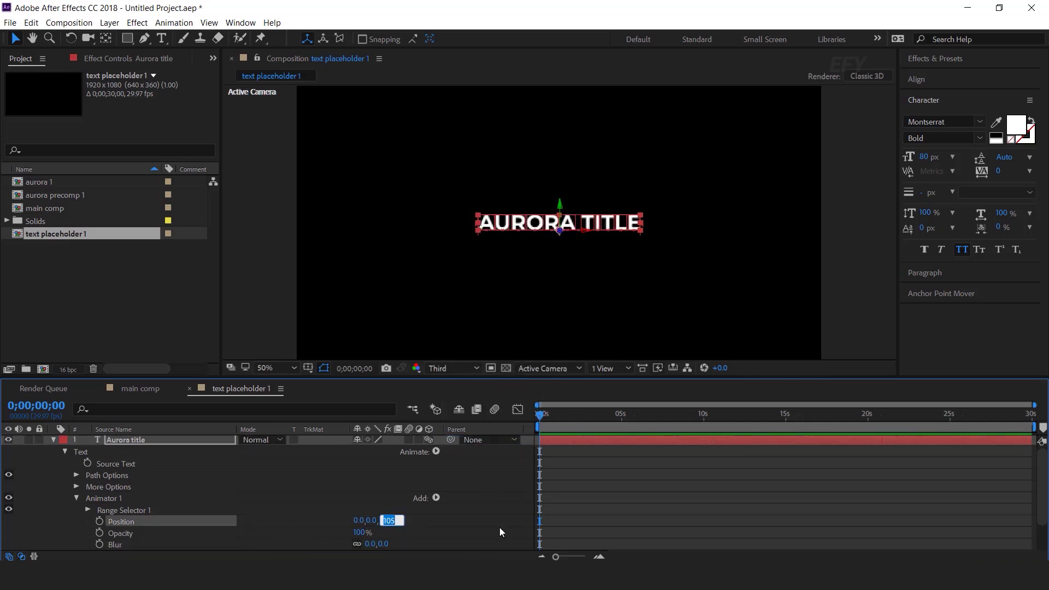
type("300")
key("Return")
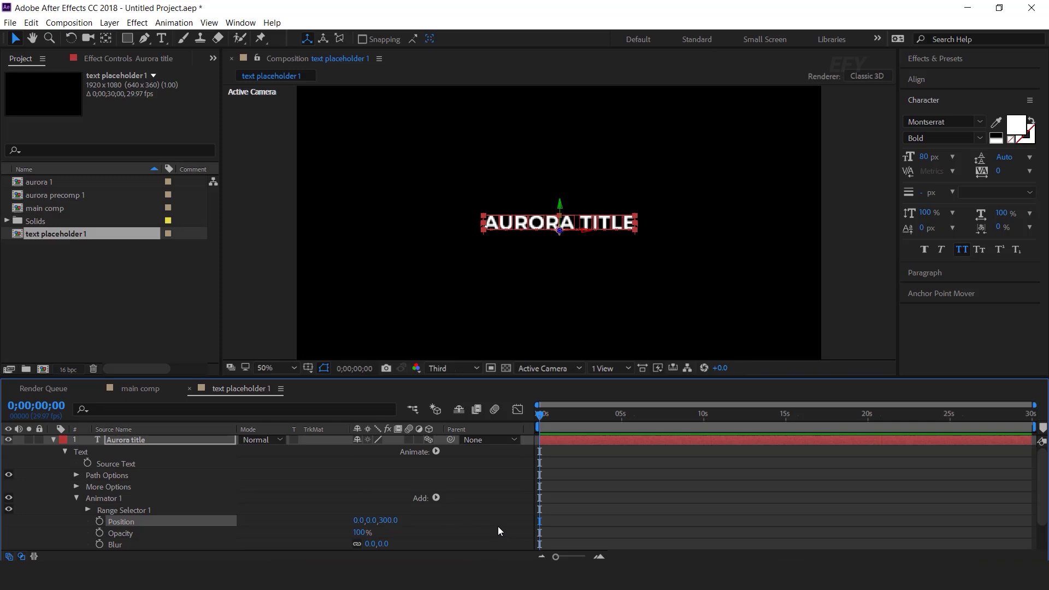
Set the text animator's Blur to 100 and its Opacity to 0%
scroll(475, 530, "down", 3)
left_click(385, 510)
type("100")
key("Return")
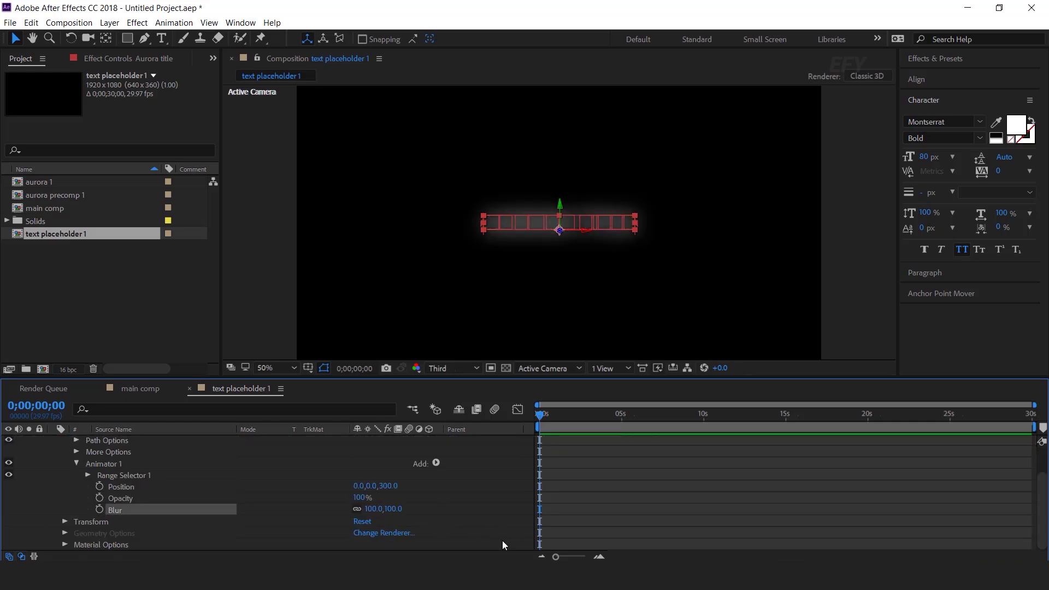
left_click(361, 498)
type("0")
key("Return")
Keyframe Range Selector 1's Offset from 0% at the composition's start to 100% at about two seconds
left_click(140, 477)
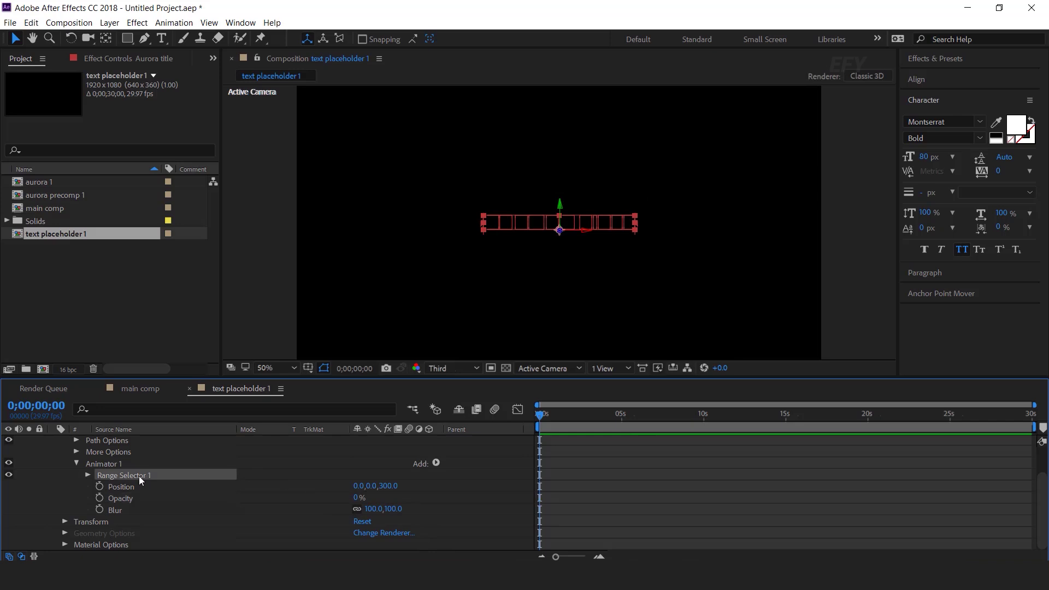
left_click(87, 475)
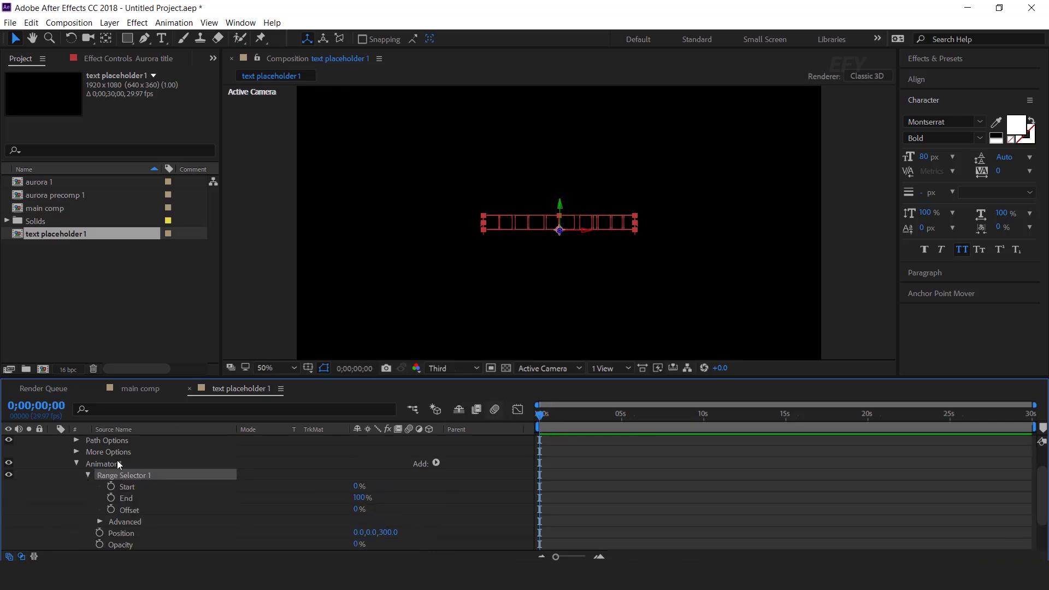
left_click(110, 510)
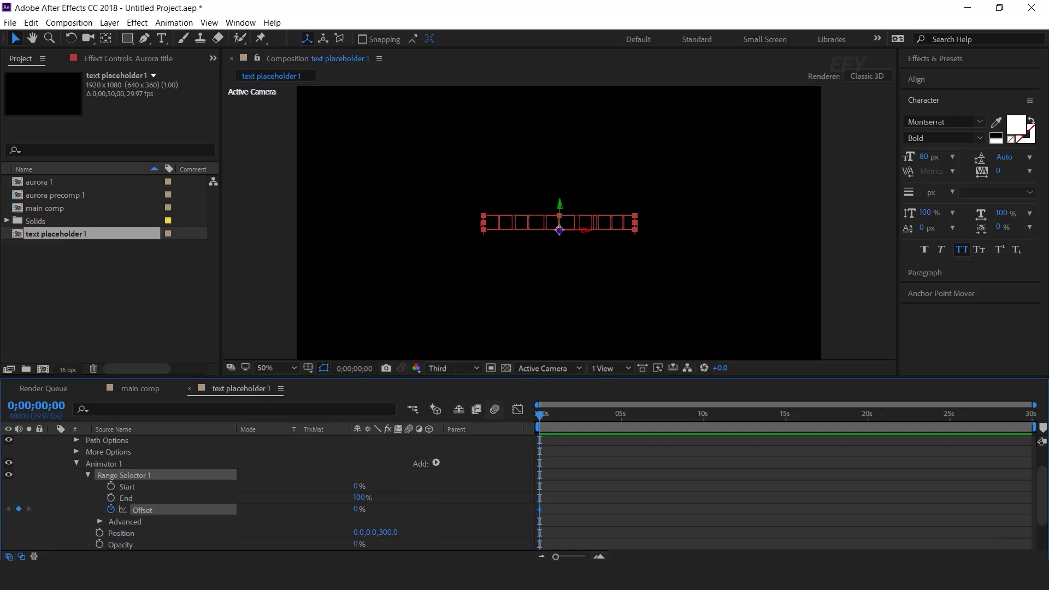
left_click(599, 556)
left_click(599, 556)
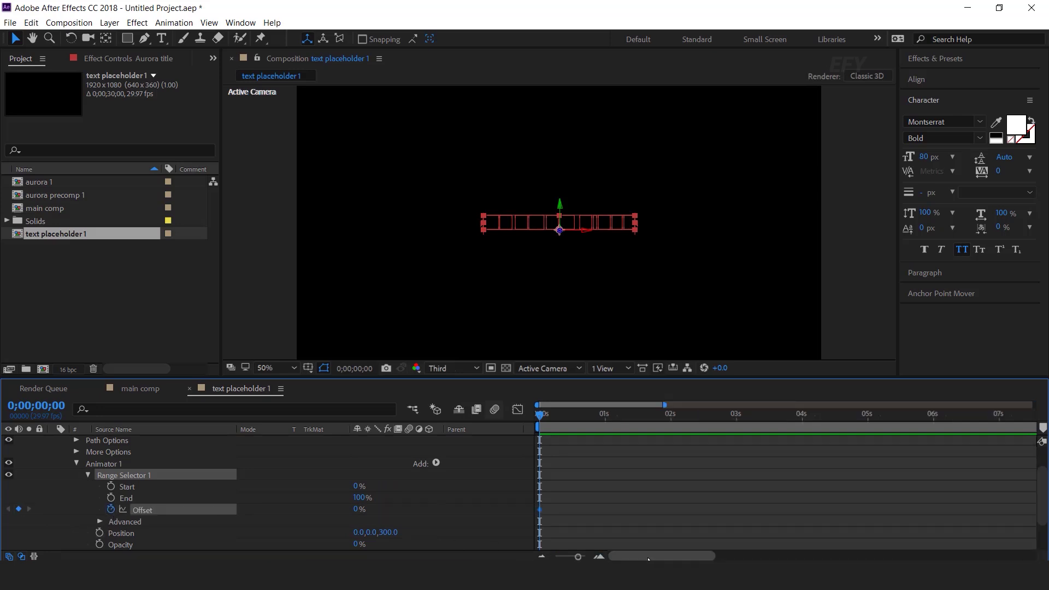
left_click_drag(548, 419, 675, 426)
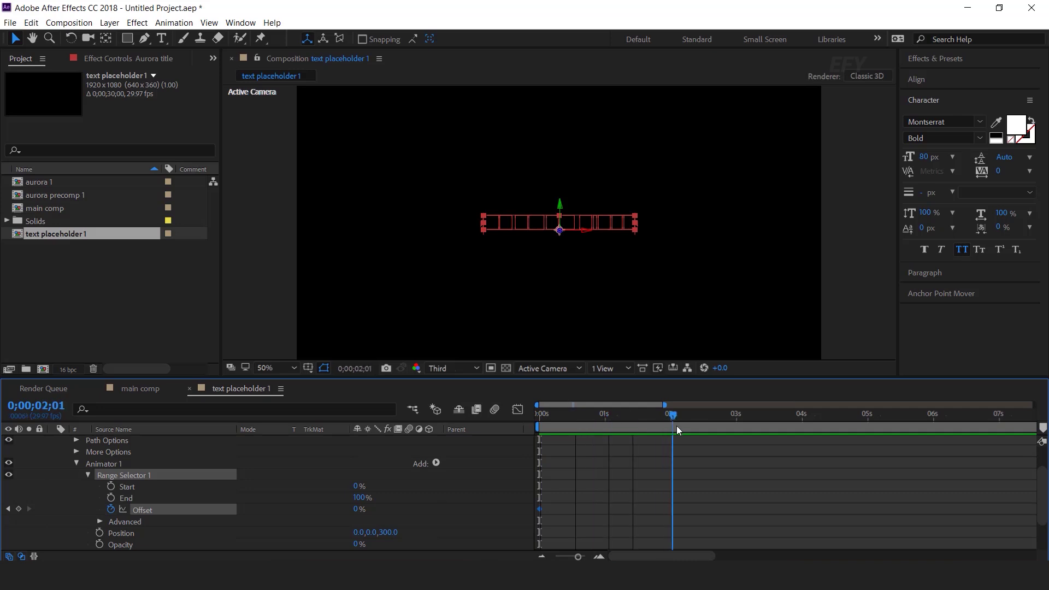
left_click(359, 510)
type("18")
key("Return")
Preview the title's letter-by-letter reveal over the first two seconds
left_click(563, 417)
key("Home")
left_click(821, 489)
key("space")
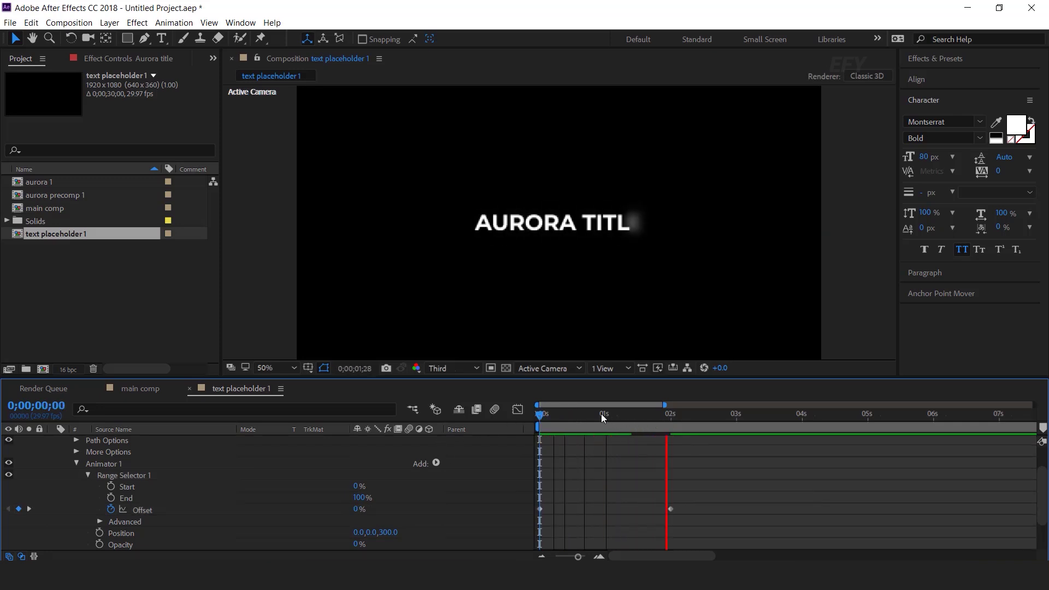
left_click_drag(617, 417, 676, 419)
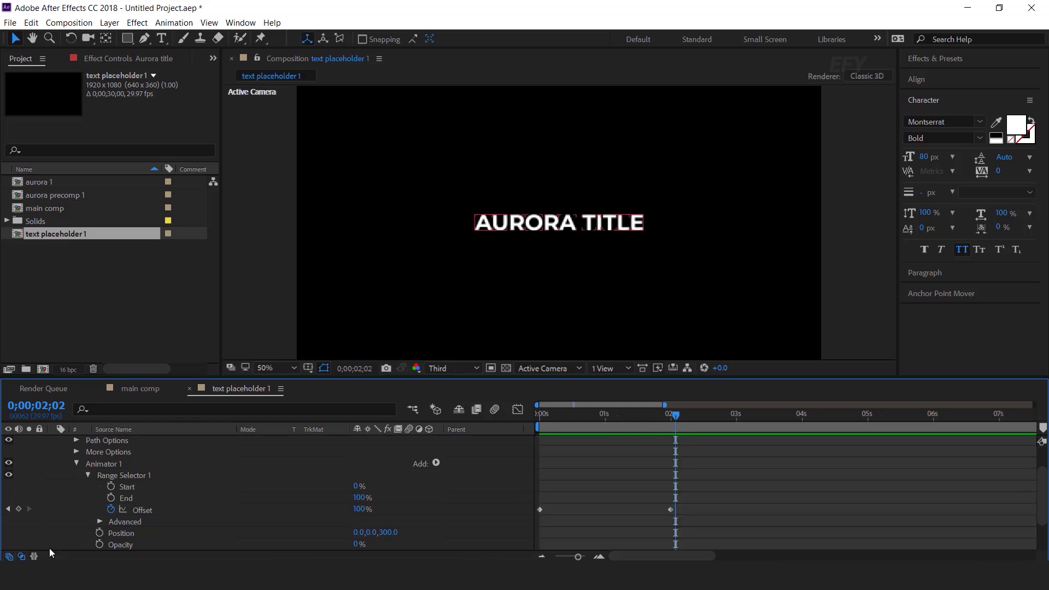
In the range selector's advanced options, set Shape to Ramp Up and turn on Randomize Order
left_click(100, 522)
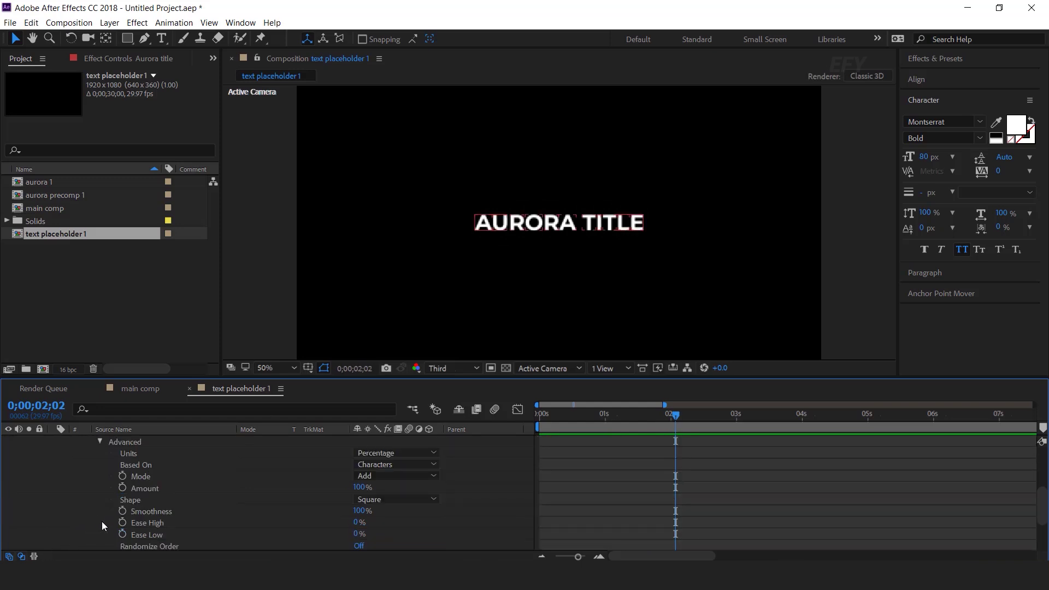
left_click(146, 500)
left_click(389, 501)
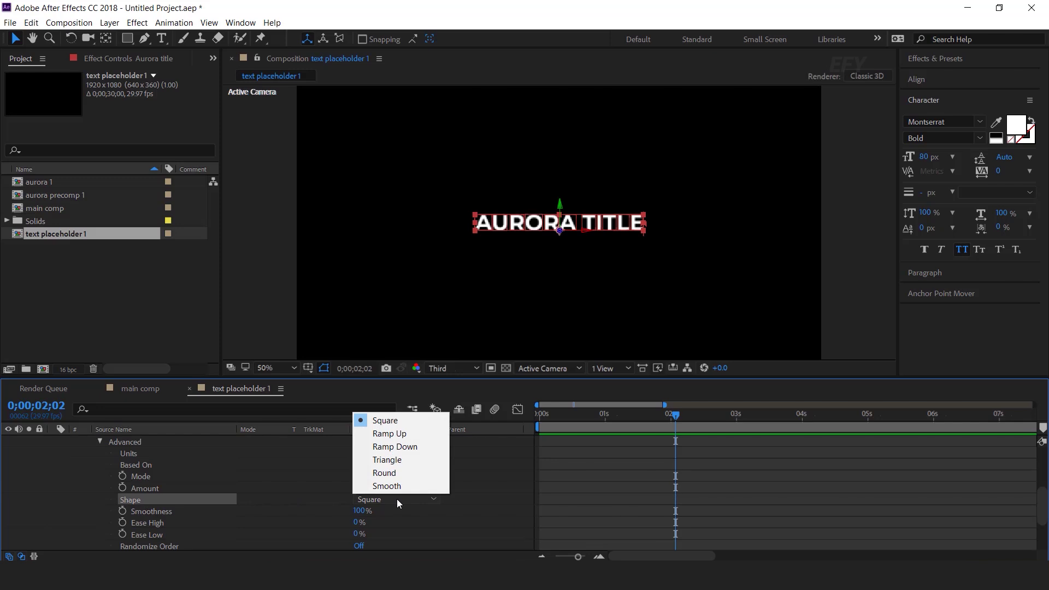
left_click(400, 435)
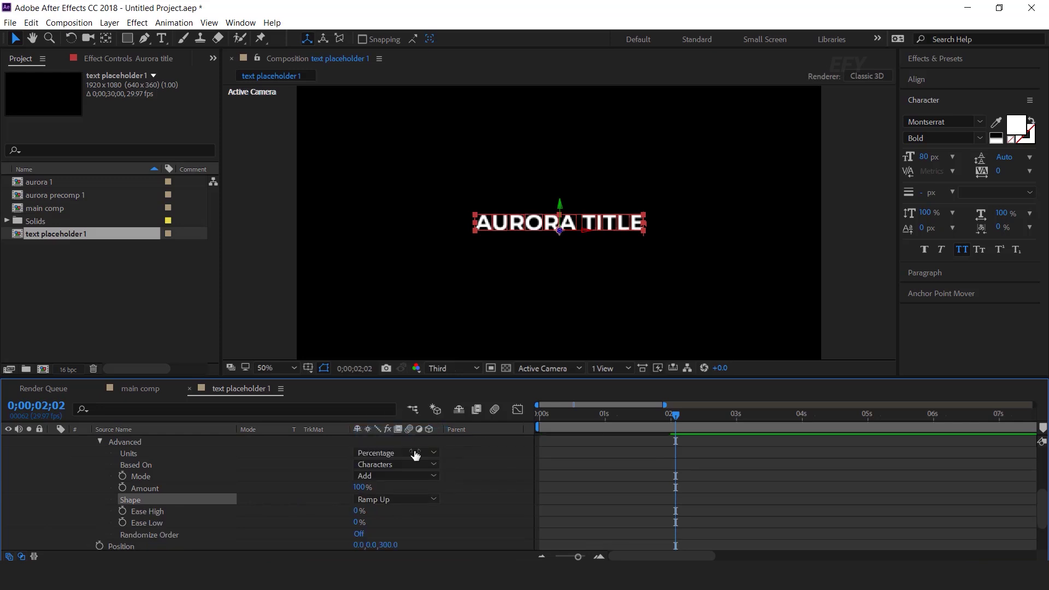
left_click(162, 537)
left_click(359, 534)
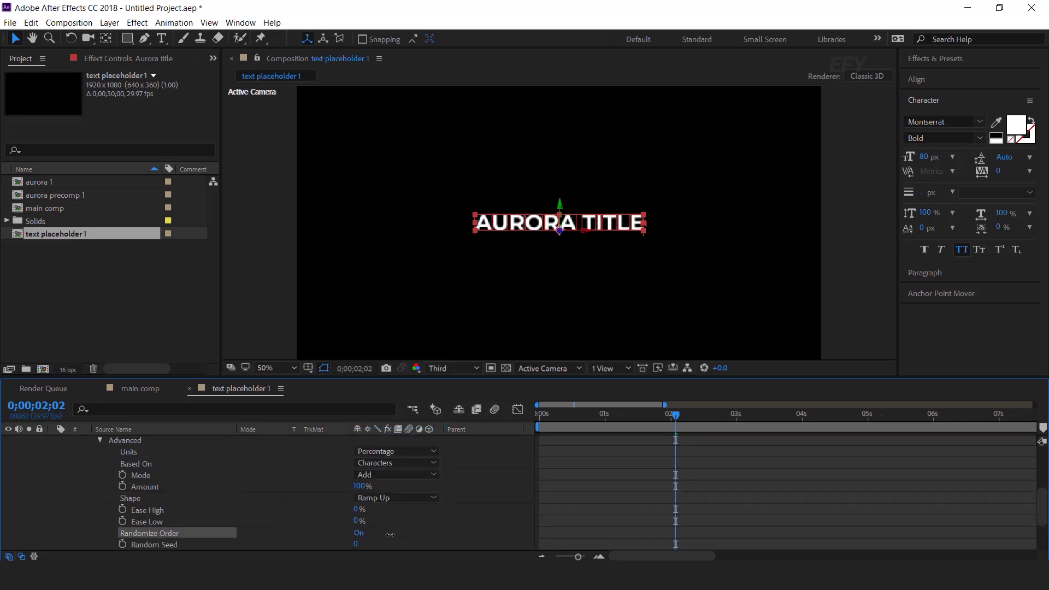
Set the range selector's Ease Low to 40%, with the playhead at 0;00;01;01
left_click_drag(651, 417, 607, 430)
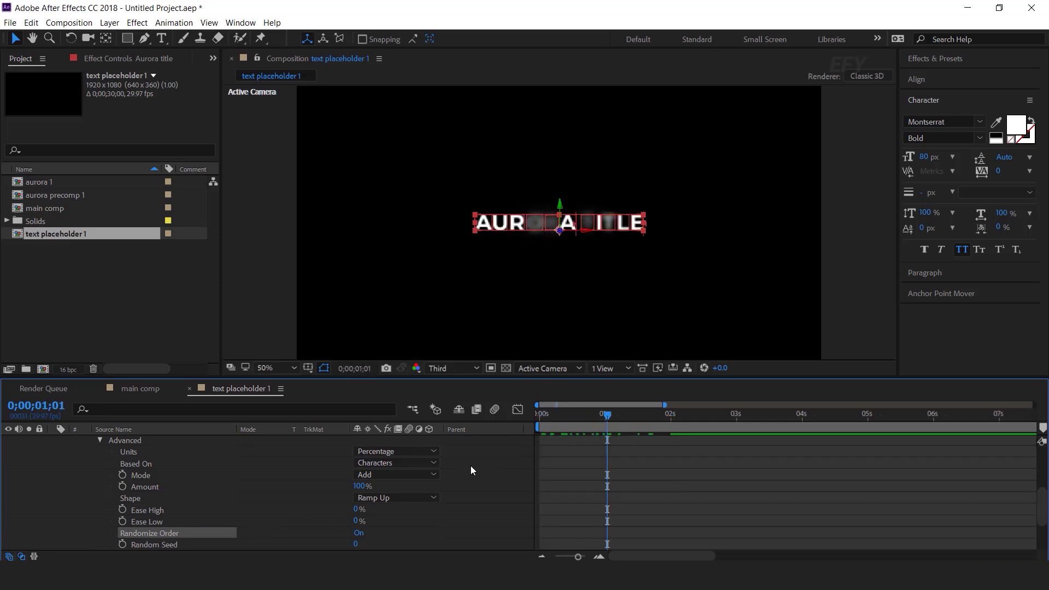
left_click(353, 523)
left_click(357, 522)
type("40")
key("Return")
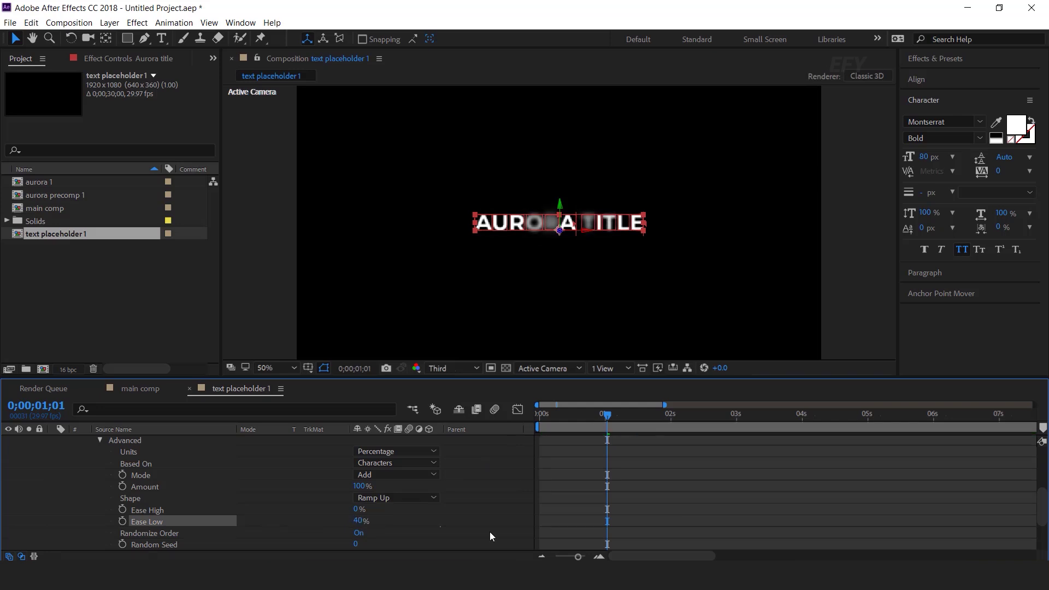
Apply Easy Ease to the Offset keyframe at two seconds
left_click(575, 414)
scroll(541, 432, "up", 5)
key("Home")
scroll(782, 526, "down", 3)
left_click_drag(743, 482, 615, 533)
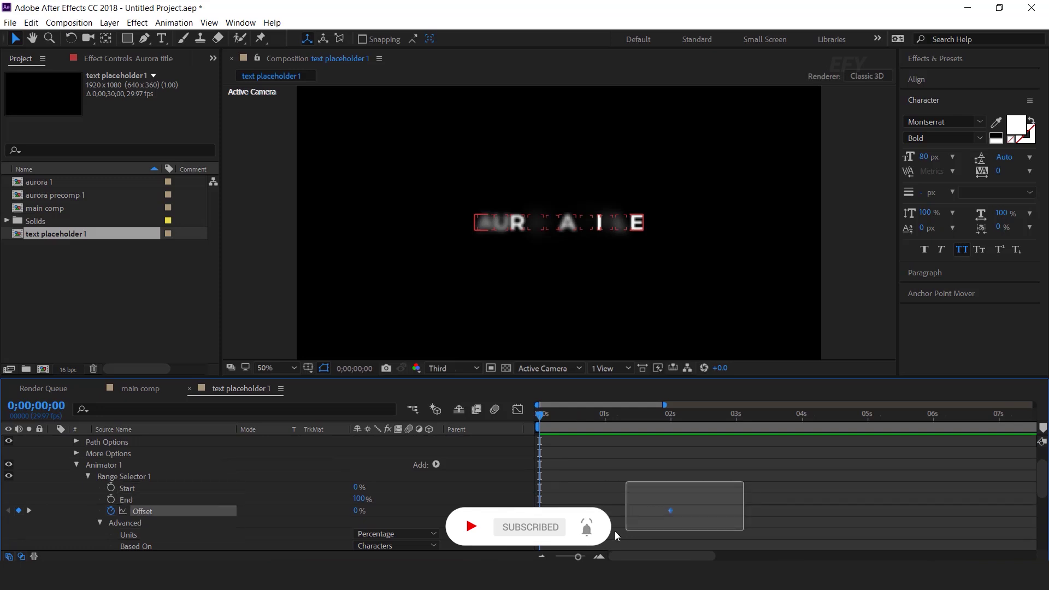
right_click(670, 510)
mouse_move(711, 502)
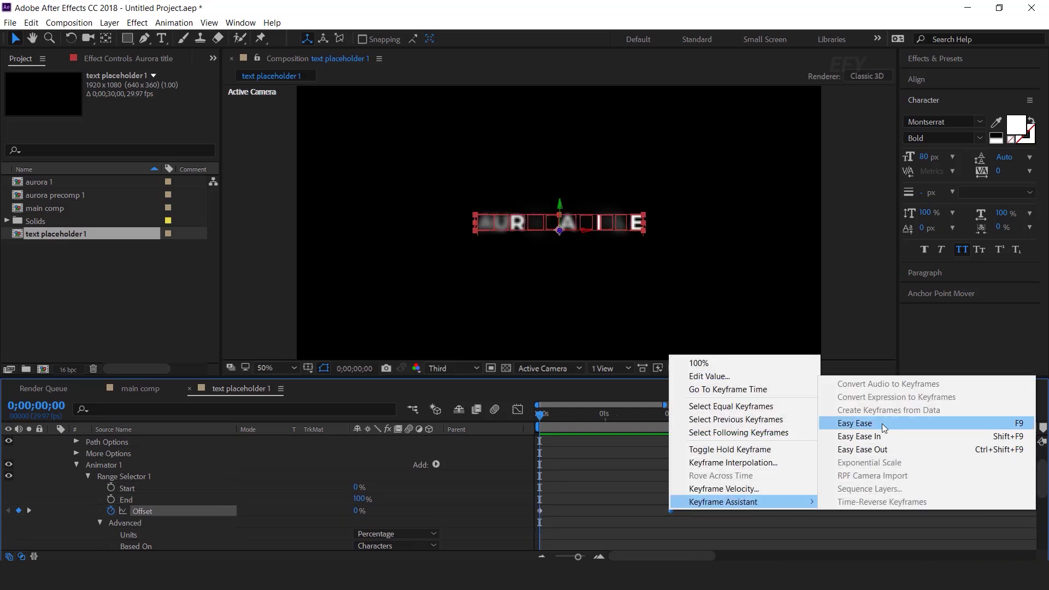
left_click(882, 424)
In the speed graph, lengthen the final Offset keyframe's incoming handle so the animation slows down gradually
left_click(517, 410)
mouse_move(649, 523)
left_mouse_down()
mouse_move(621, 524)
mouse_move(633, 523)
left_mouse_up()
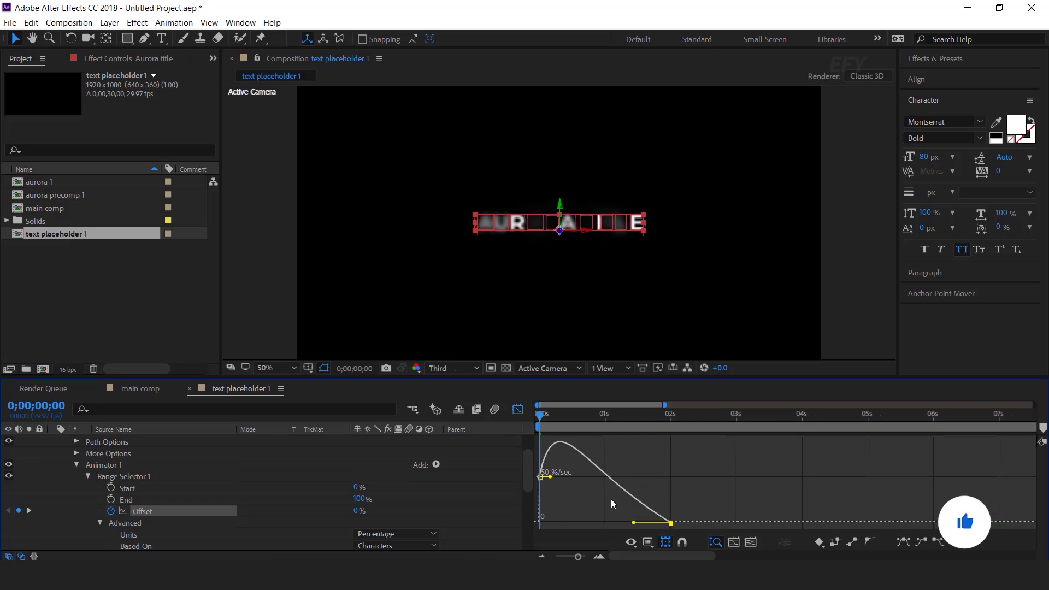
left_click(519, 411)
Play back the eased title animation and inspect its opening frames
key("space")
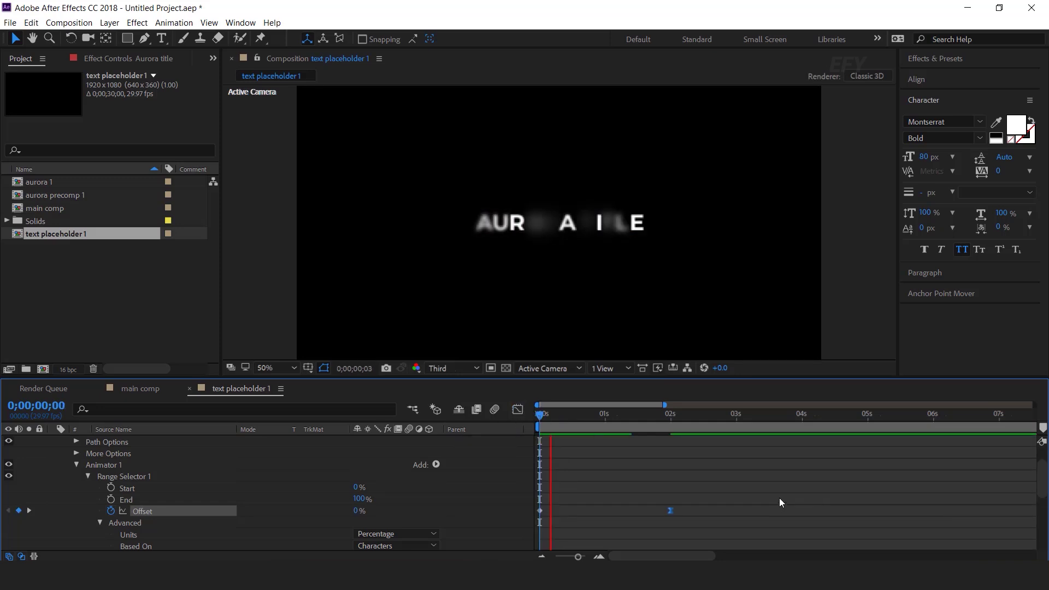
key("space")
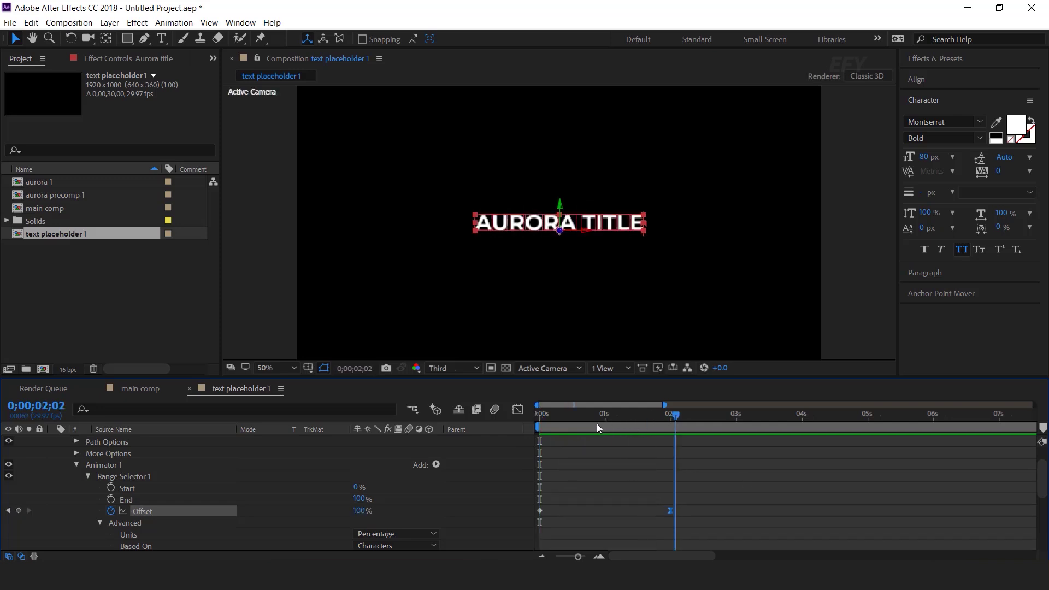
key("Home")
left_click_drag(551, 417, 511, 425)
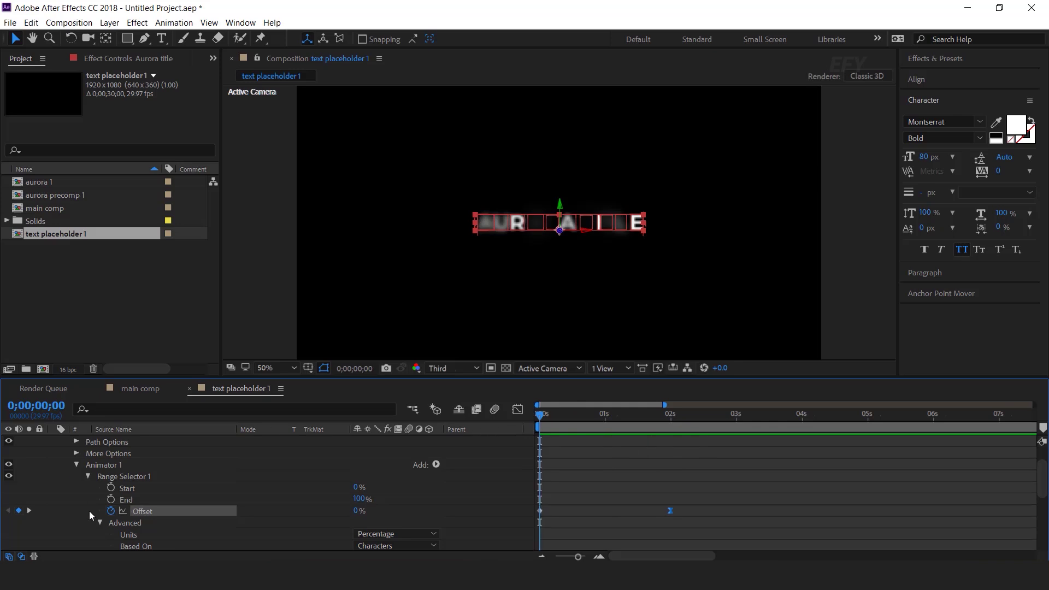
Set Range Selector 1's End to 50% and preview the title animation from the start
mouse_move(367, 503)
left_mouse_down()
mouse_move(342, 503)
mouse_move(368, 503)
left_mouse_up()
left_click(366, 502)
type("50")
key("Return")
key("space")
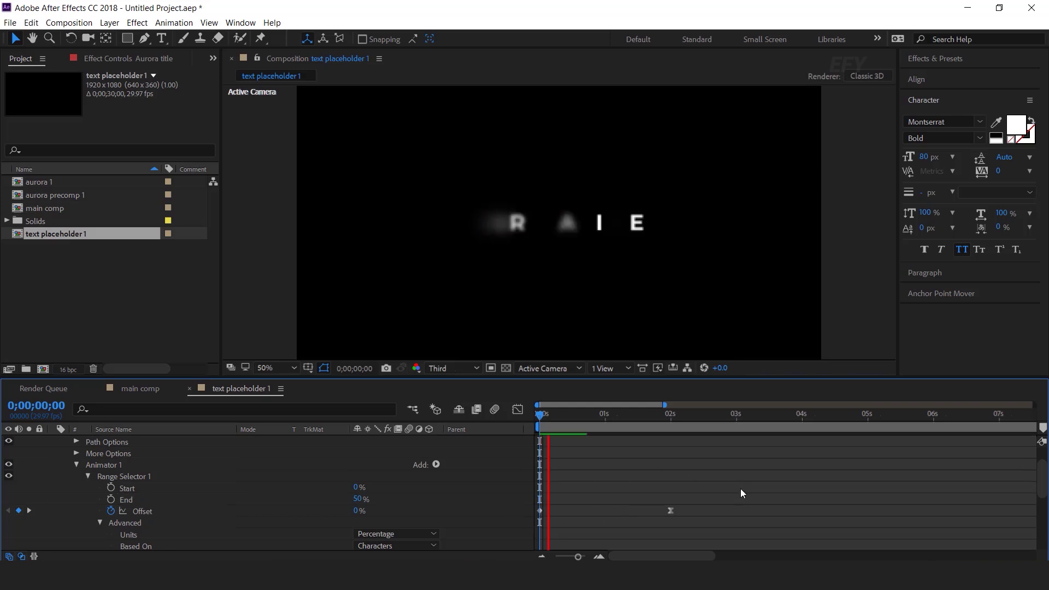
left_click(665, 418)
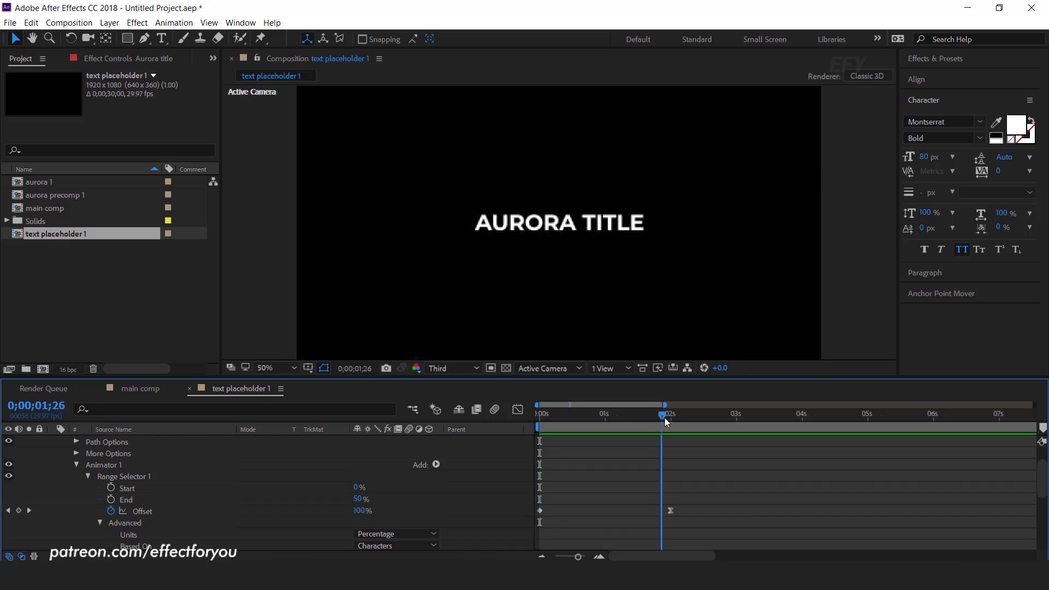
Add the text placeholder 1 composition to main comp as its top layer
scroll(104, 505, "up", 2)
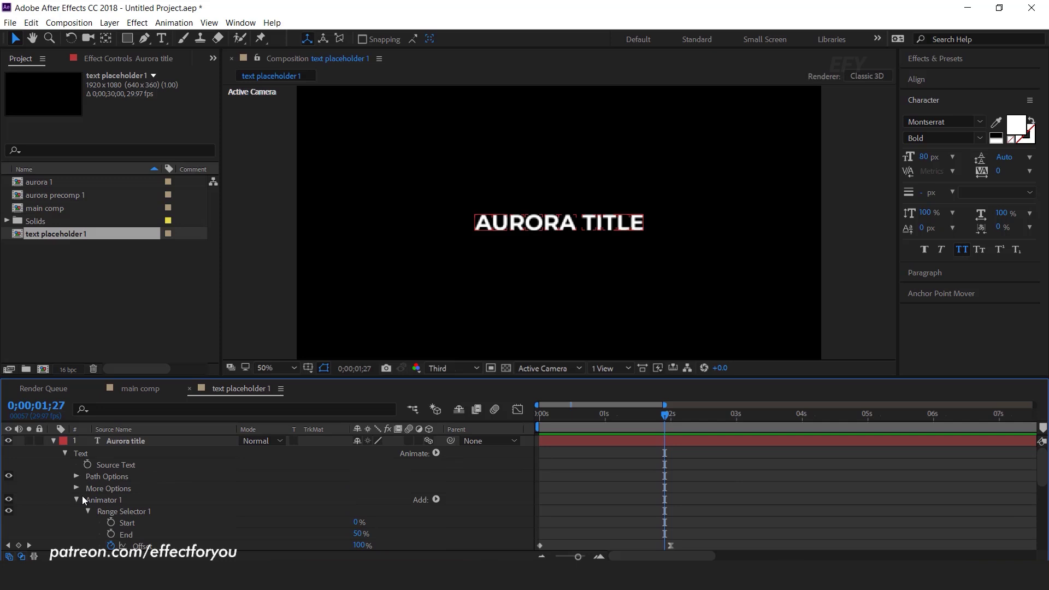
left_click(53, 441)
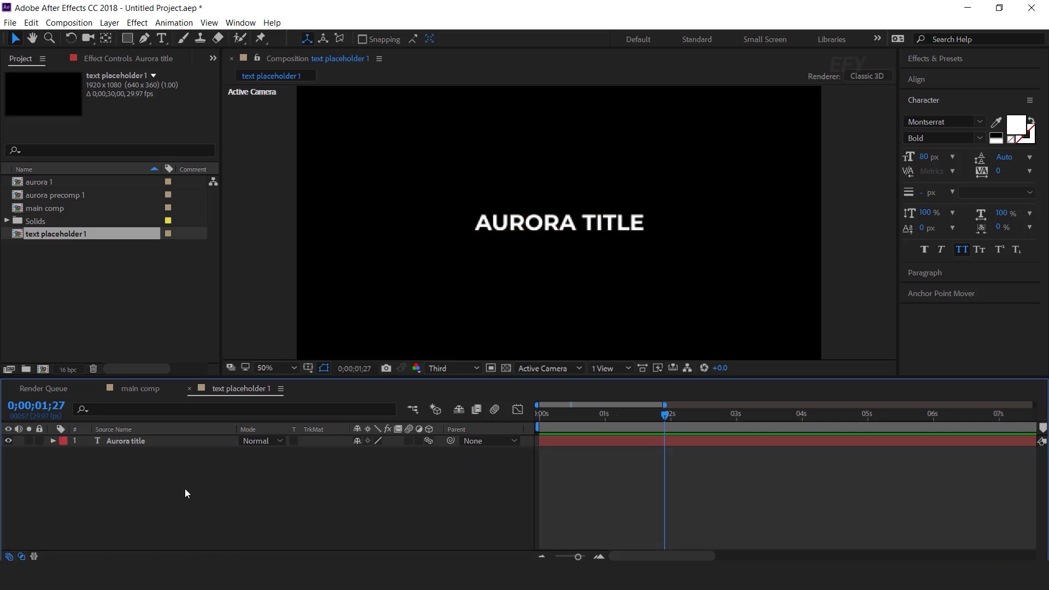
left_click(146, 387)
left_click(62, 234)
left_click_drag(20, 236, 132, 438)
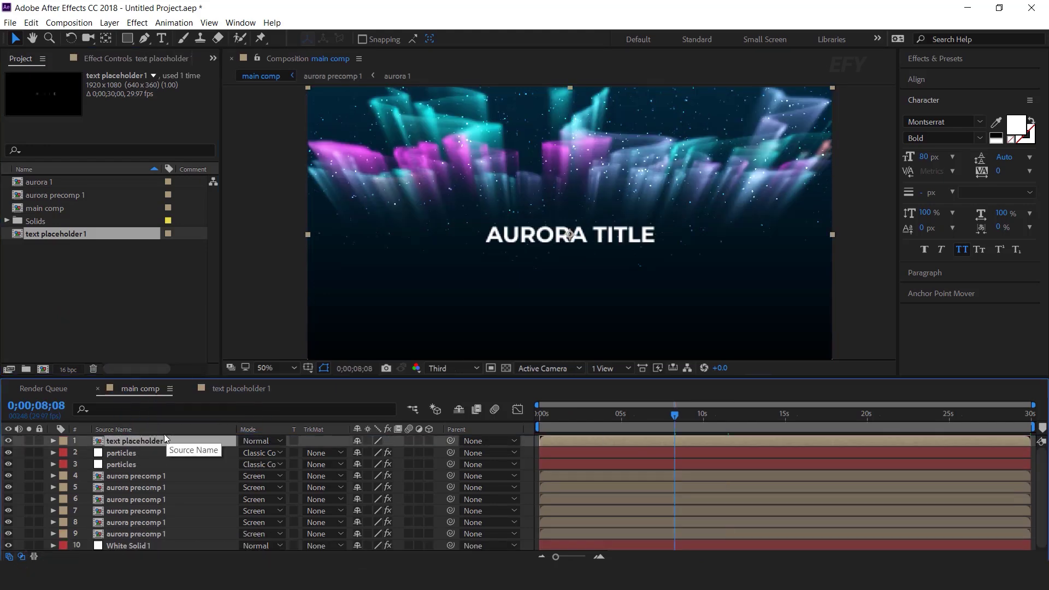
Create a 1920 x 1080, 29.97 fps, 30-second composition named displacement map
left_click(65, 323)
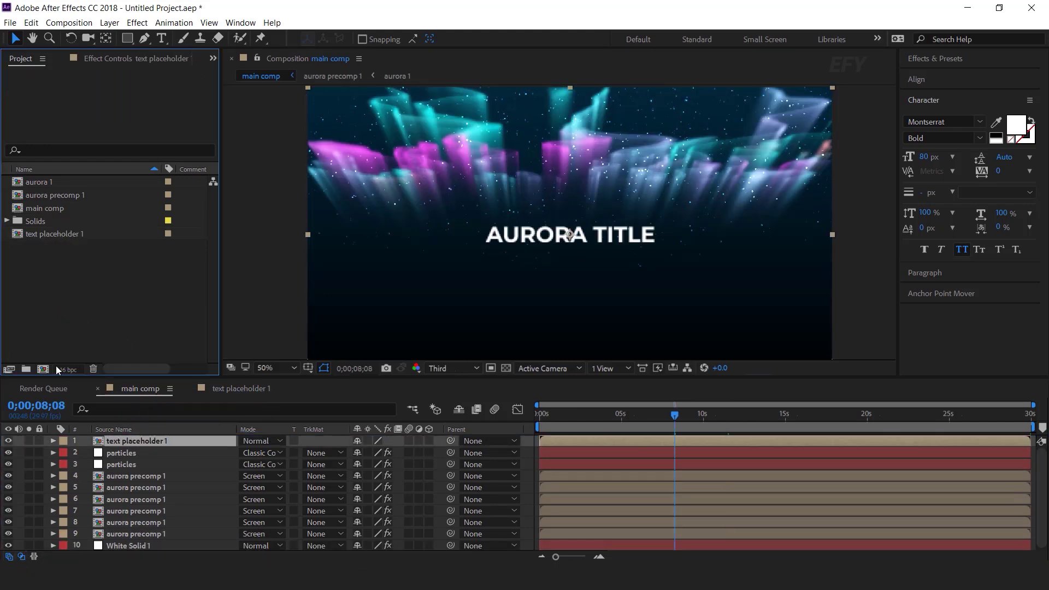
left_click(44, 370)
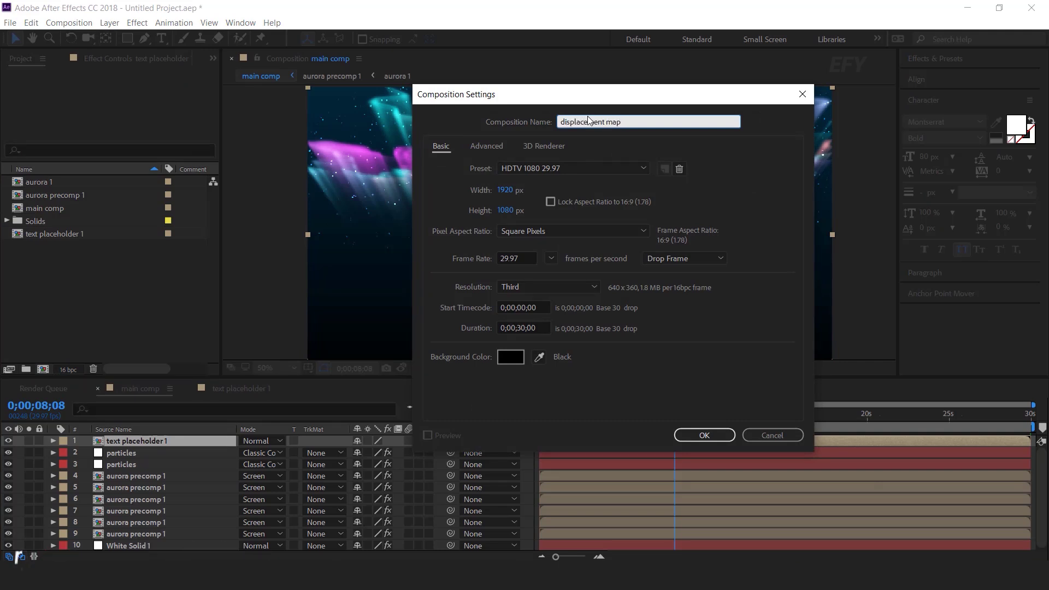
key("Return")
Add a full-frame white solid layer to the displacement map composition
right_click(417, 443)
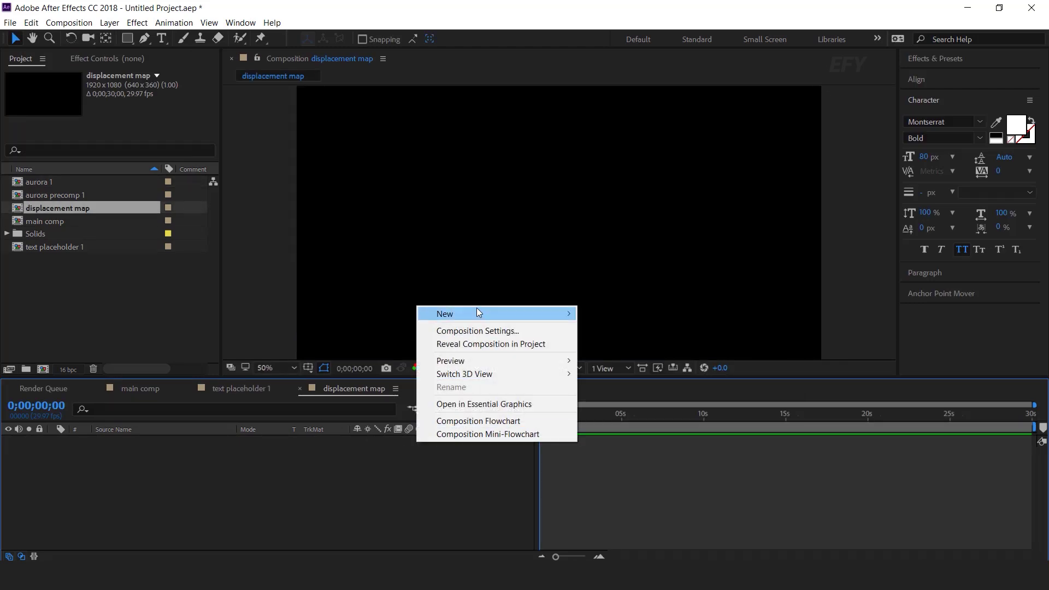
mouse_move(477, 310)
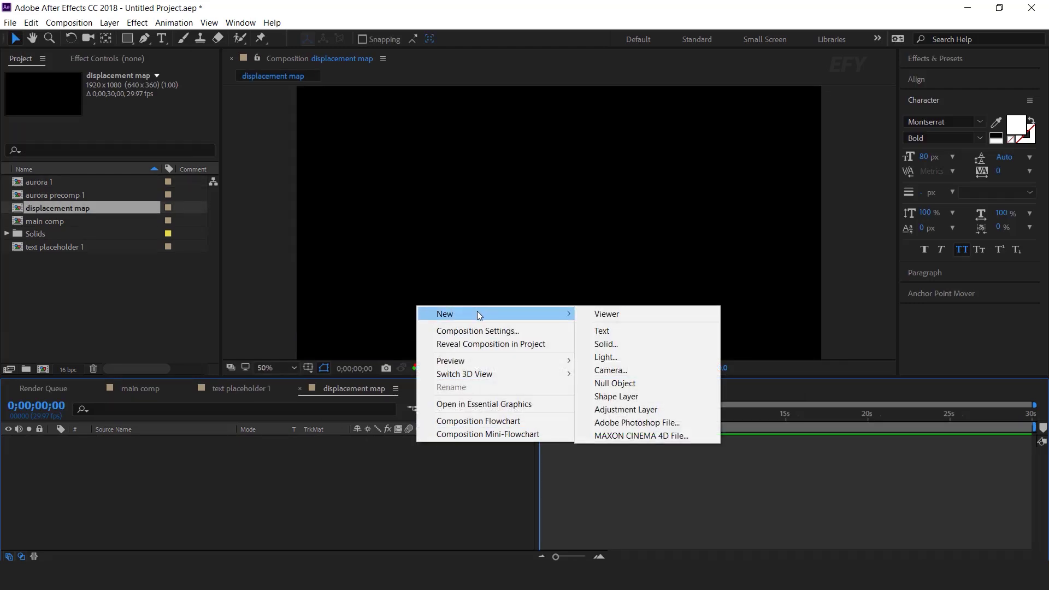
left_click(615, 345)
left_click(611, 397)
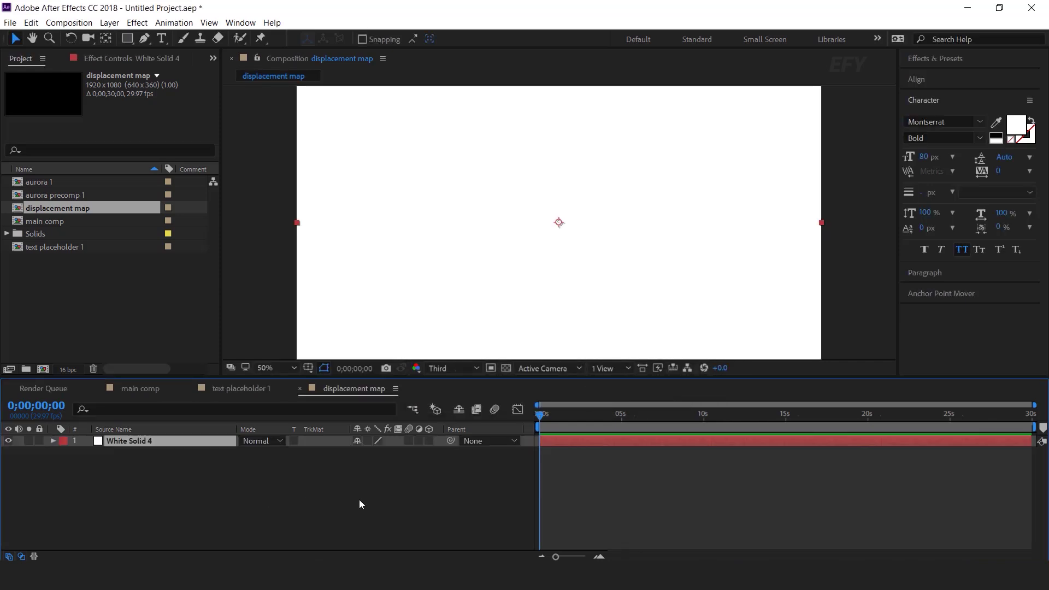
left_click(366, 496)
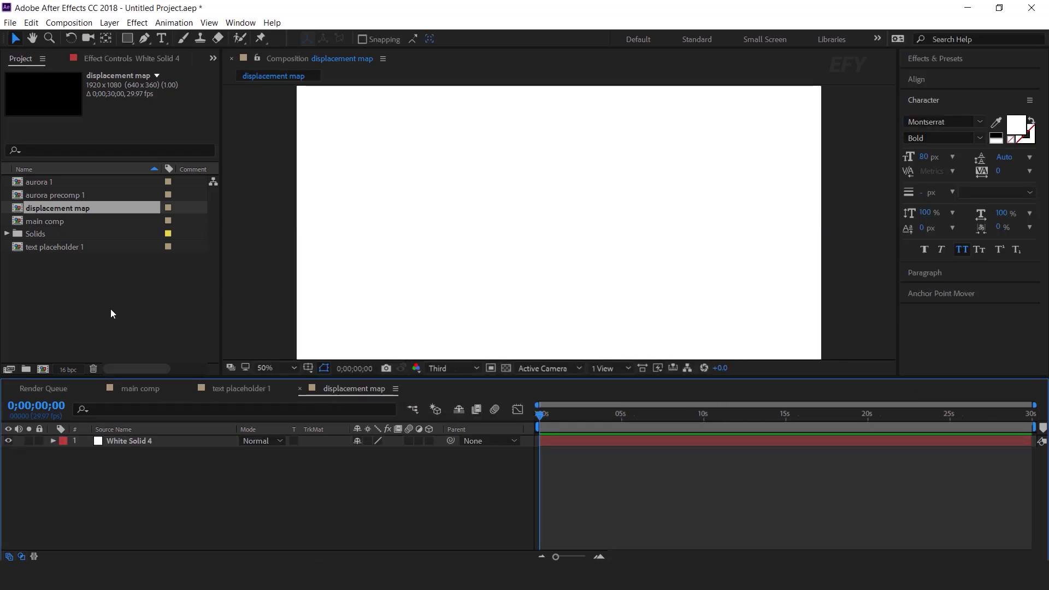
Create a composition named displace with the same settings and close the displacement map timeline
left_click(82, 333)
left_click(44, 370)
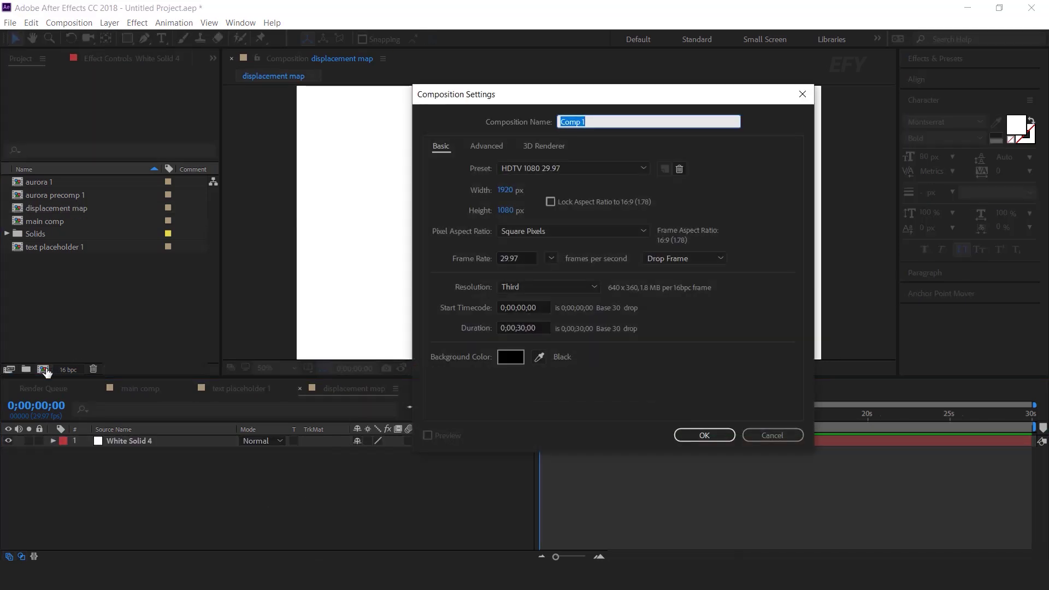
type("displace")
key("Return")
left_click(299, 389)
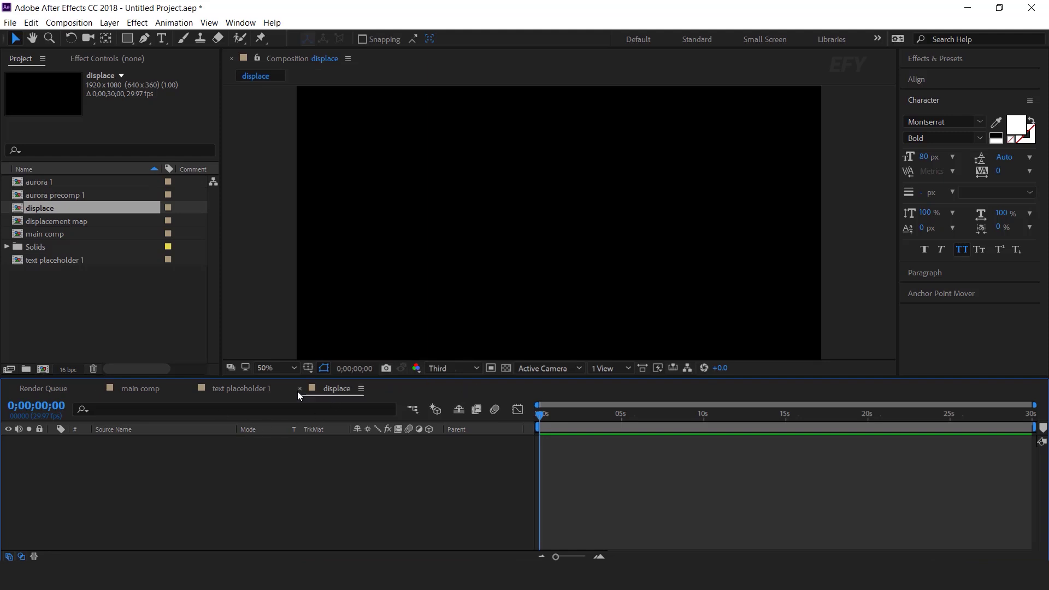
Place the displacement map composition as a layer in displace and apply the Fractal Noise effect to it
left_click(66, 220)
left_click_drag(64, 219, 183, 487)
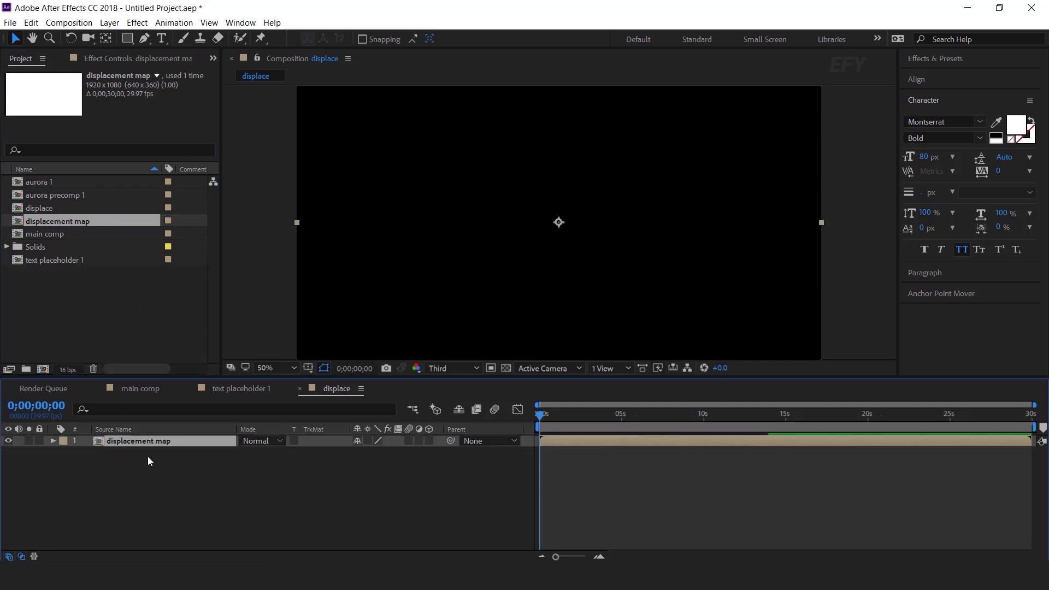
key("ctrl+space")
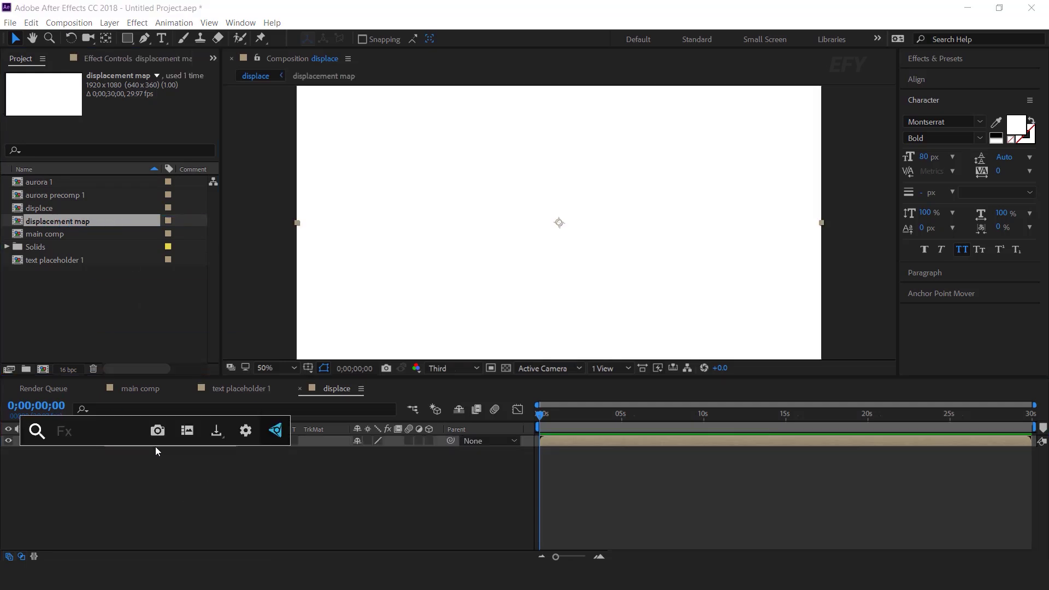
type("fra")
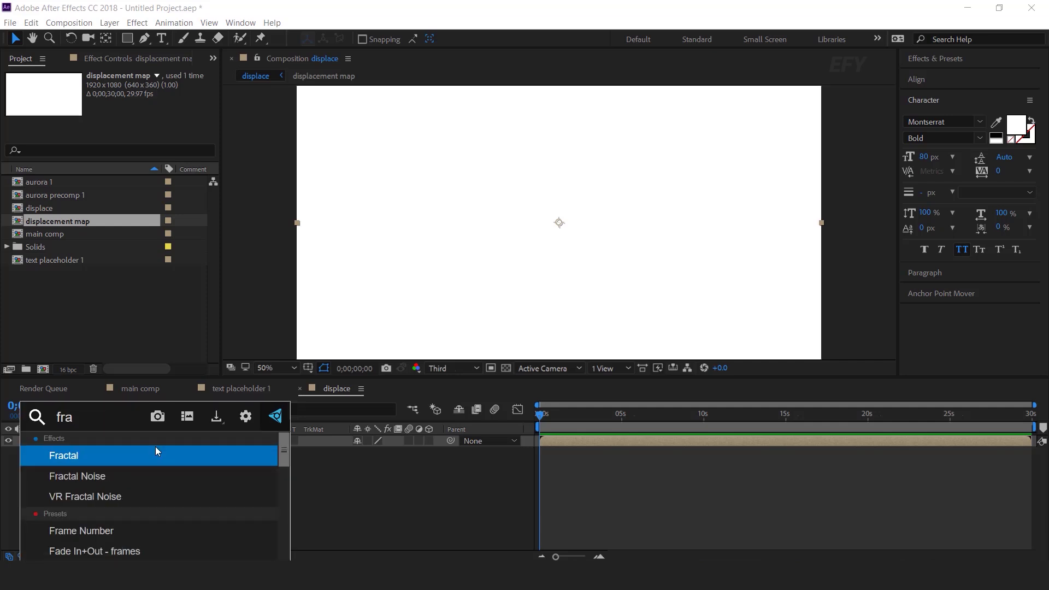
key("Down")
key("Return")
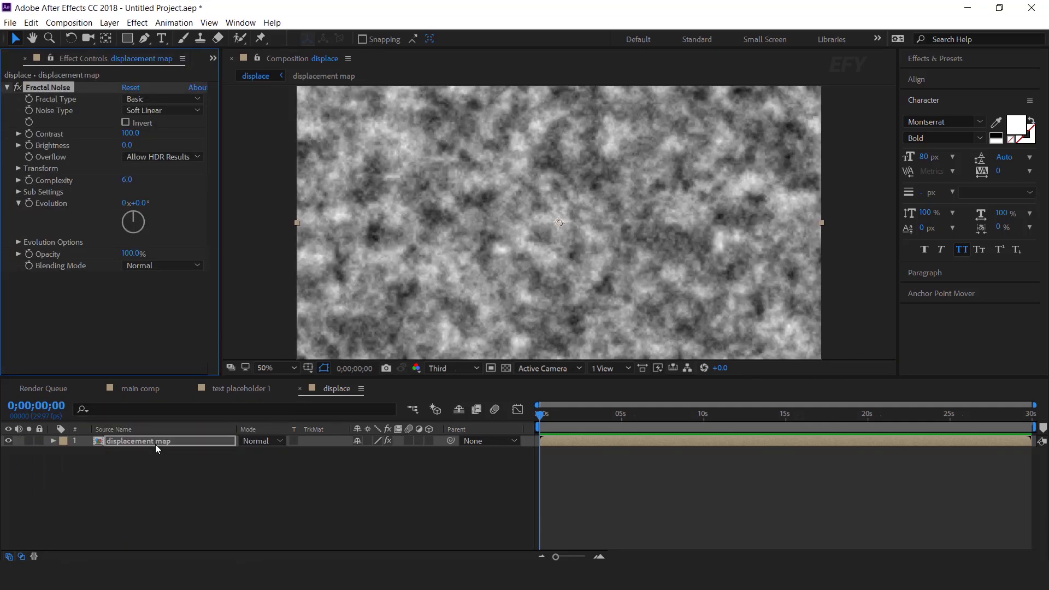
Set Fractal Noise's Fractal Type to Dynamic and its Noise Type to Spline
left_click(152, 96)
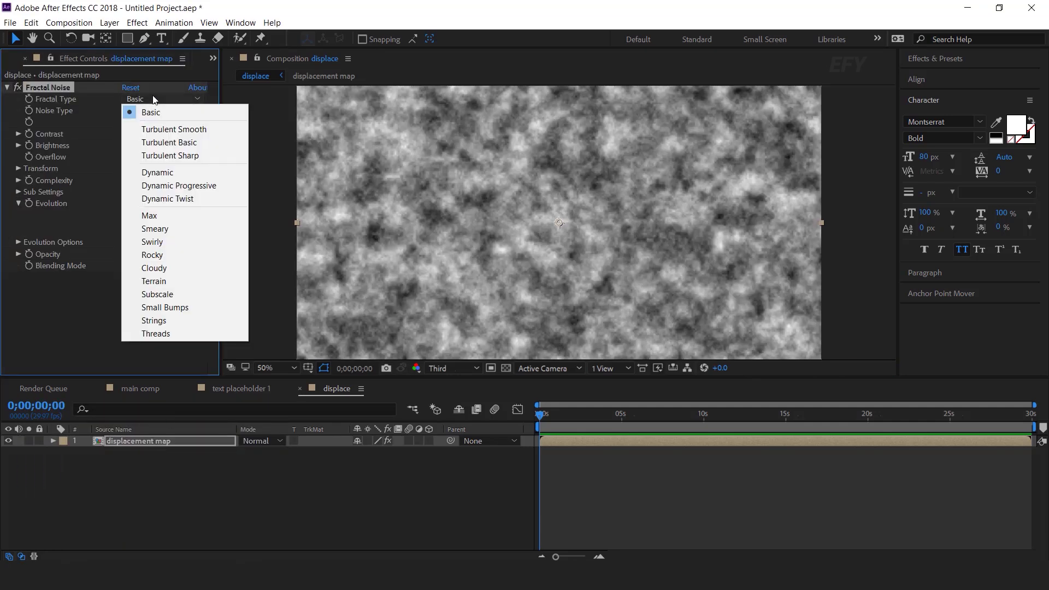
left_click(154, 171)
left_click(178, 111)
left_click(159, 162)
Set the Fractal Noise Contrast to 120 and Brightness to -20
left_click(131, 134)
type("12")
key("Return")
left_click(128, 145)
type("-20")
key("Return")
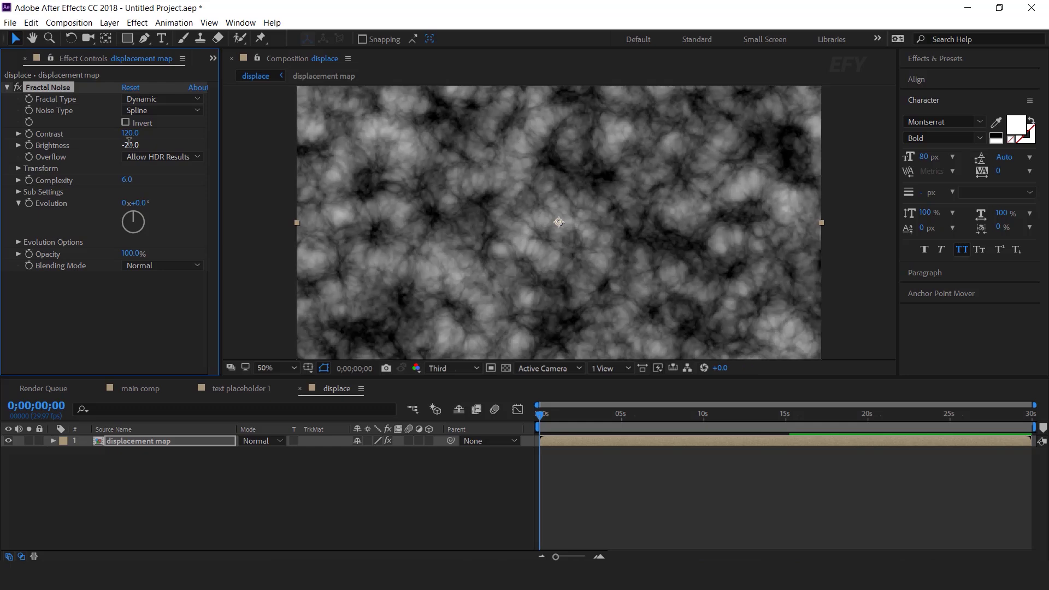
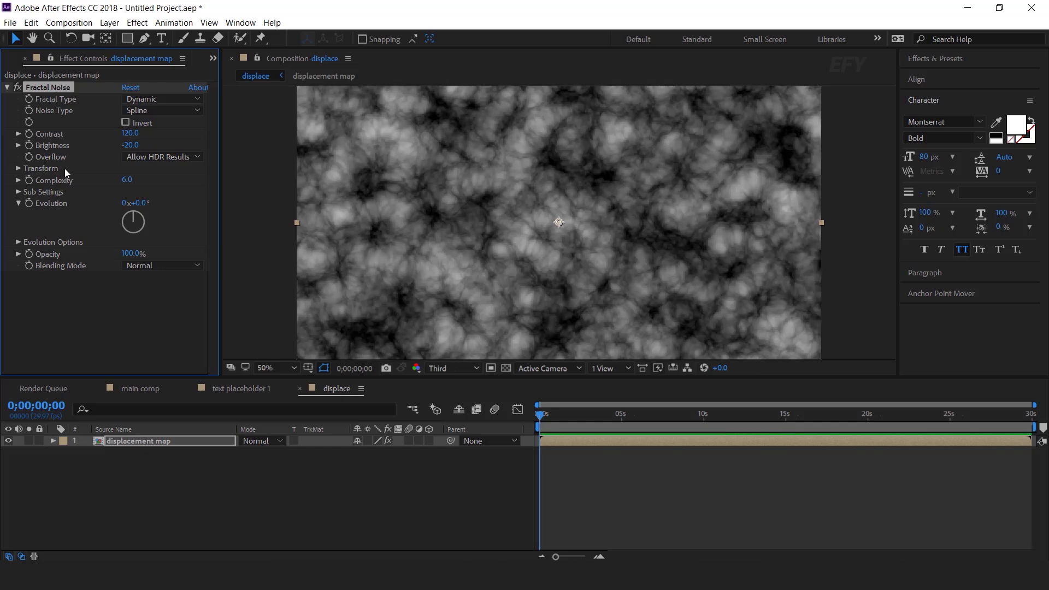
Set the Fractal Noise Scale to 15 under its Transform settings and the Complexity to 2
left_click(18, 169)
left_click_drag(131, 204, 68, 206)
left_click(129, 204)
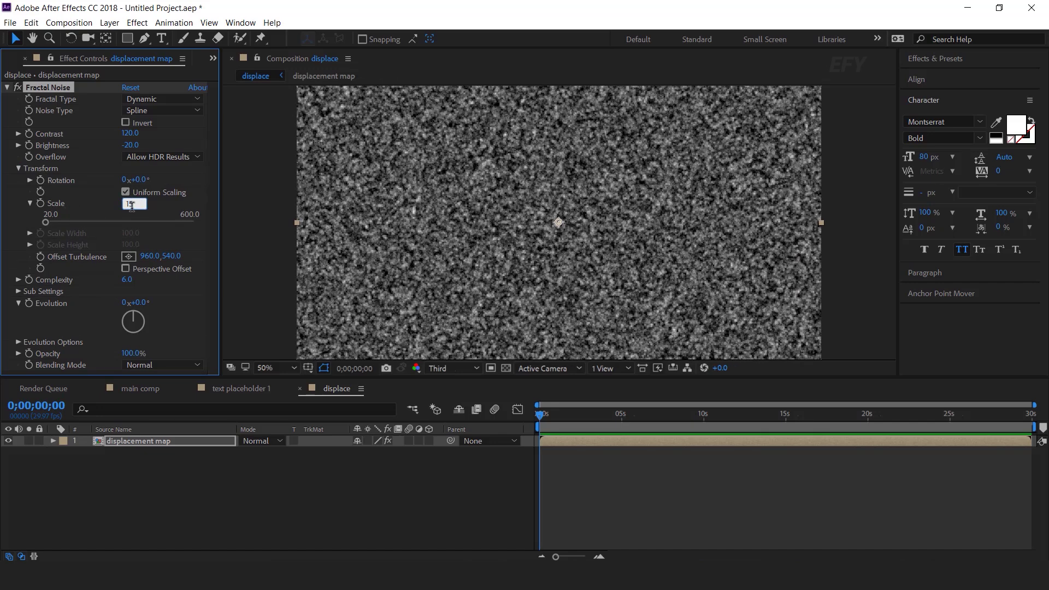
type("15")
key("Return")
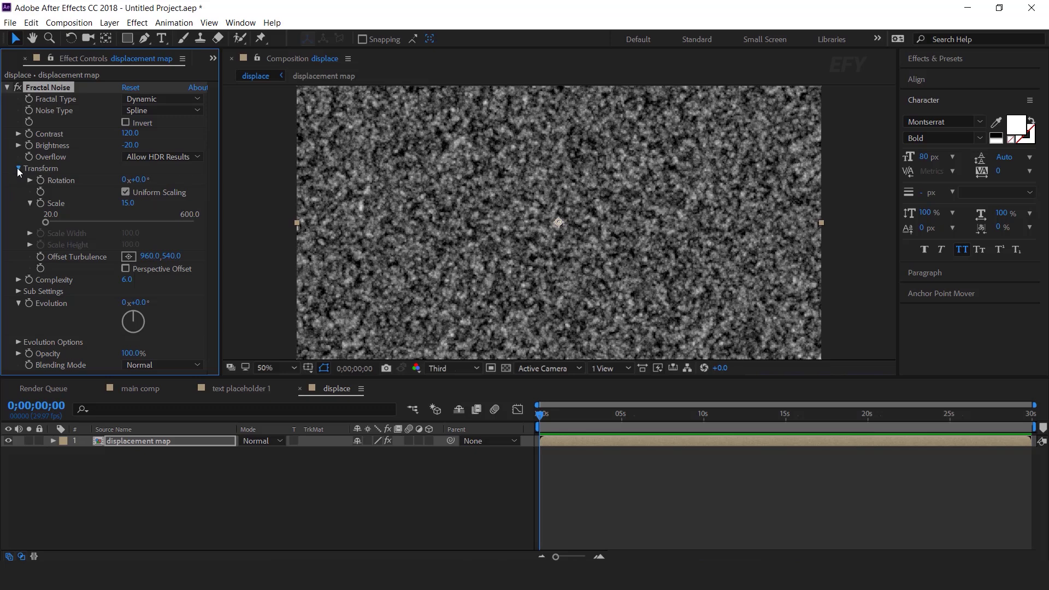
left_click(18, 169)
left_click(128, 180)
type("2")
key("Return")
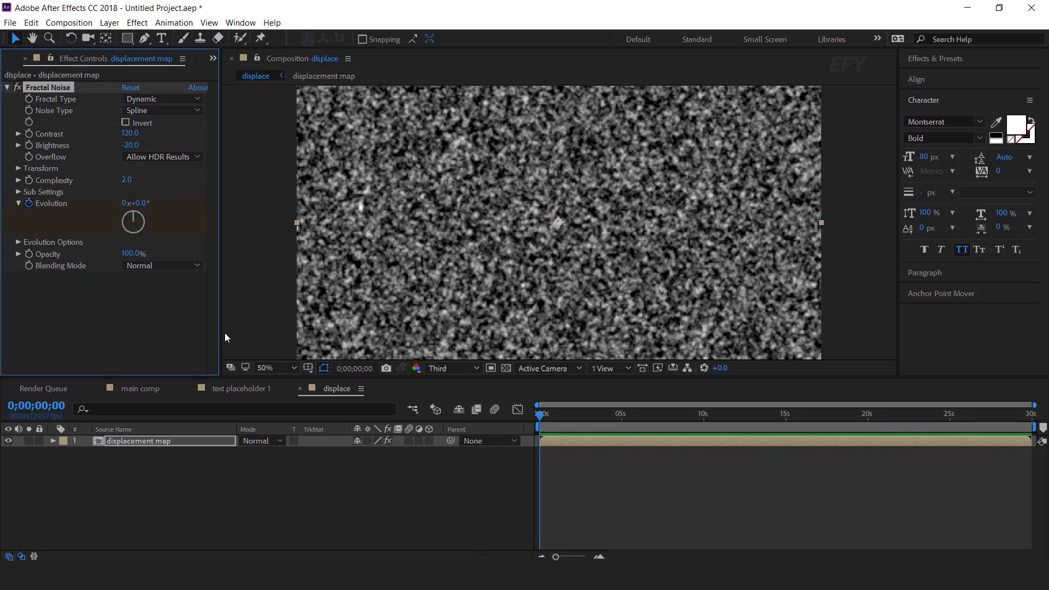
Keyframe the Fractal Noise Evolution from 0 at the first frame to 1 full revolution at 0;00;29;29
left_click_drag(541, 415, 1035, 414)
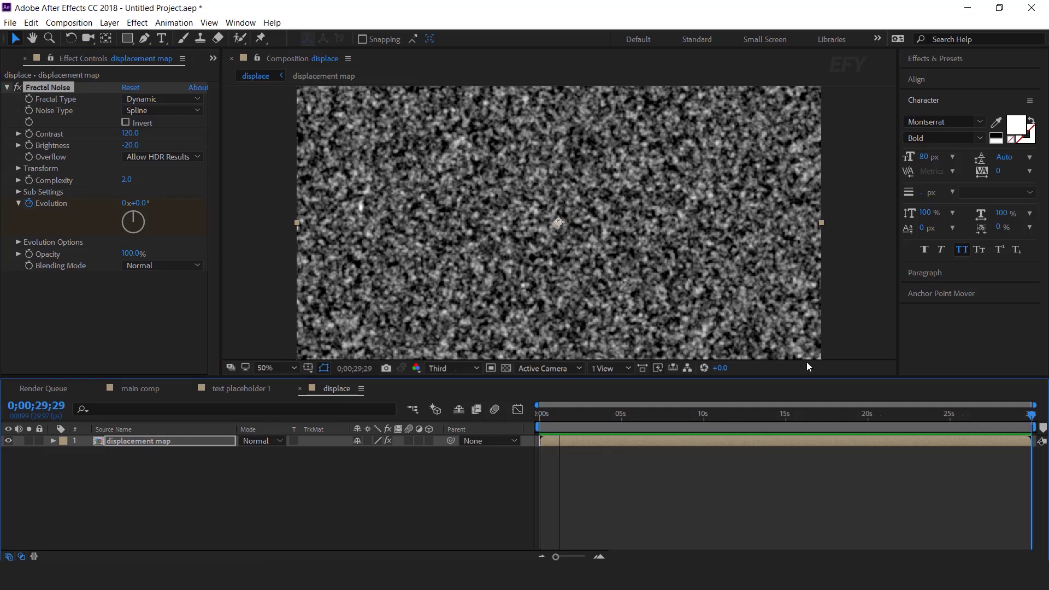
left_click(126, 202)
type("1")
key("Return")
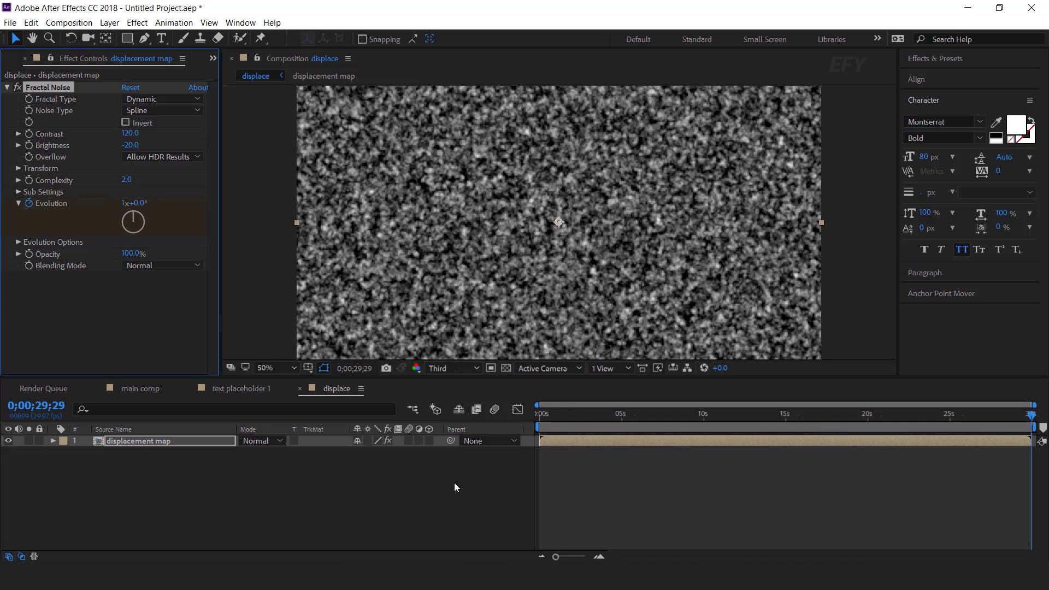
left_click(457, 500)
Make the displacement map layer 3D and set its X Rotation to -90° so it lies flat
left_click(139, 441)
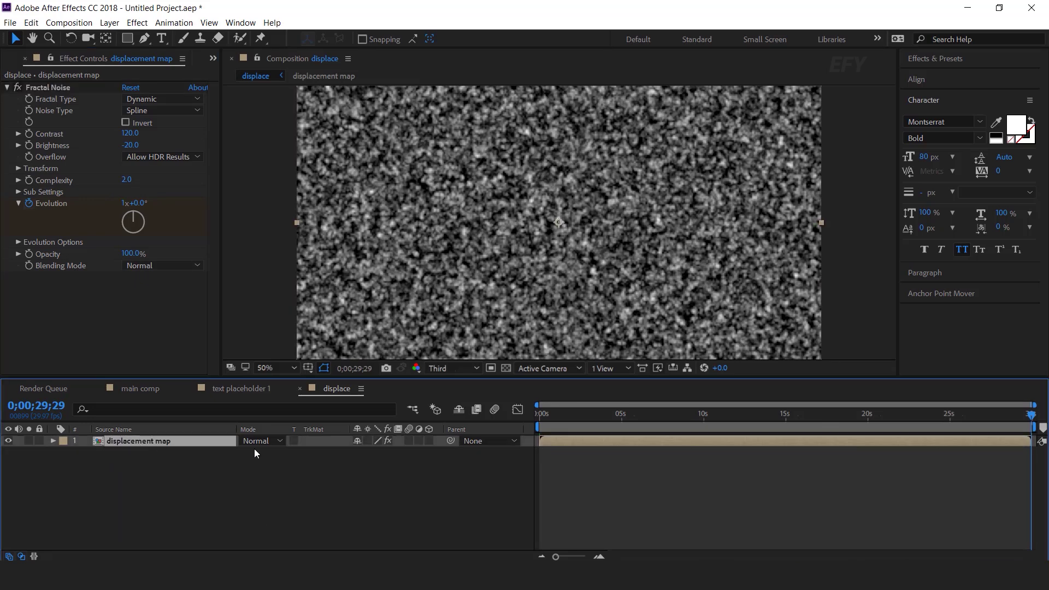
left_click(430, 441)
key("r")
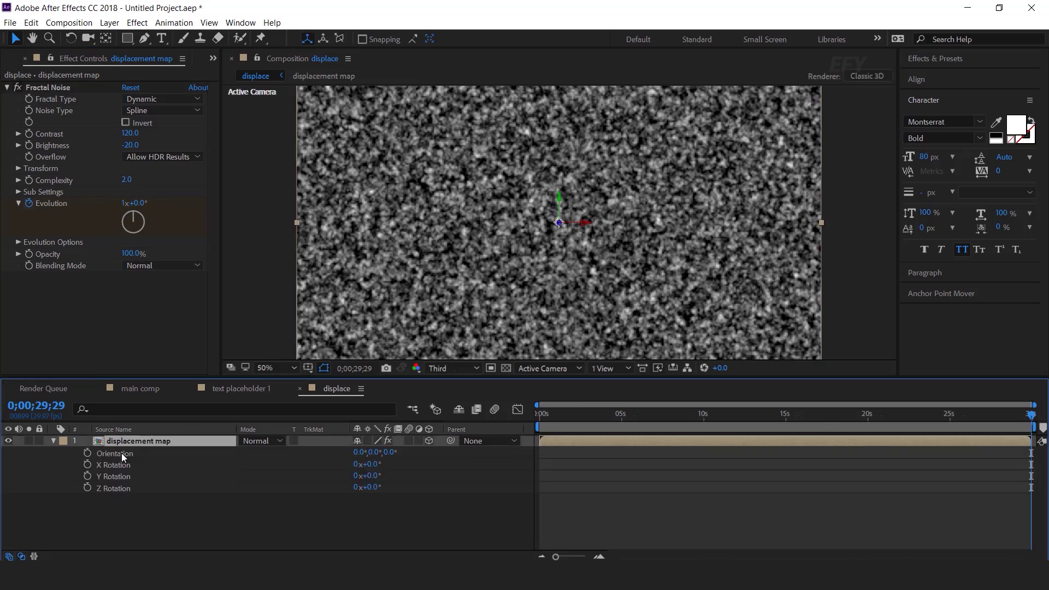
left_click_drag(367, 464, 383, 465)
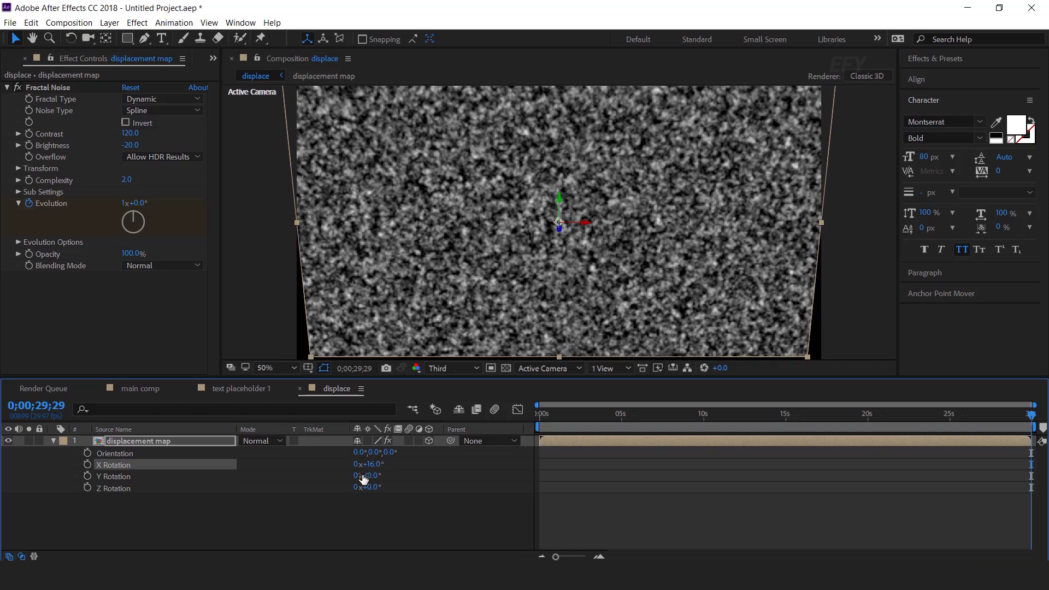
left_click(372, 465)
type("-90")
key("Return")
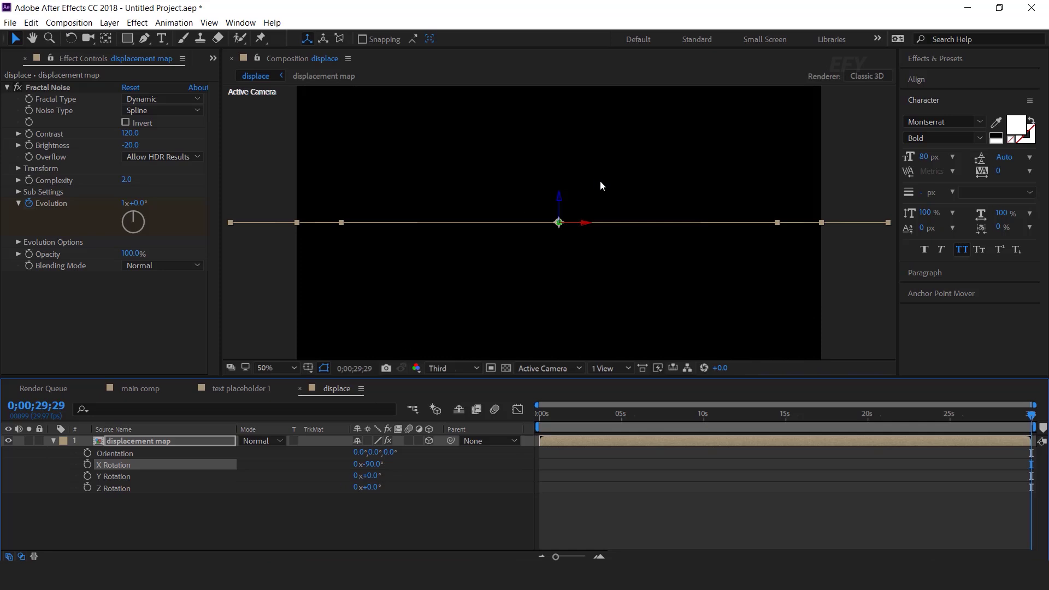
Lower the flat displacement map layer to the bottom of the frame, scaling it to 140% so it spans the full width
scroll(560, 210, "down", 2)
left_click_drag(561, 211, 557, 270)
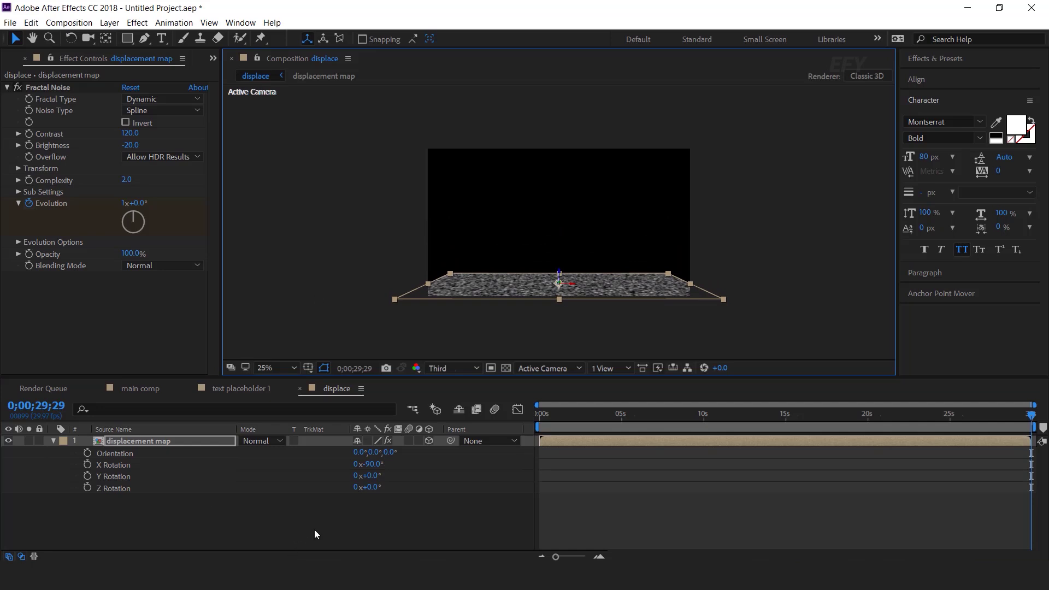
left_click(166, 441)
key("s")
left_click_drag(412, 456, 435, 453)
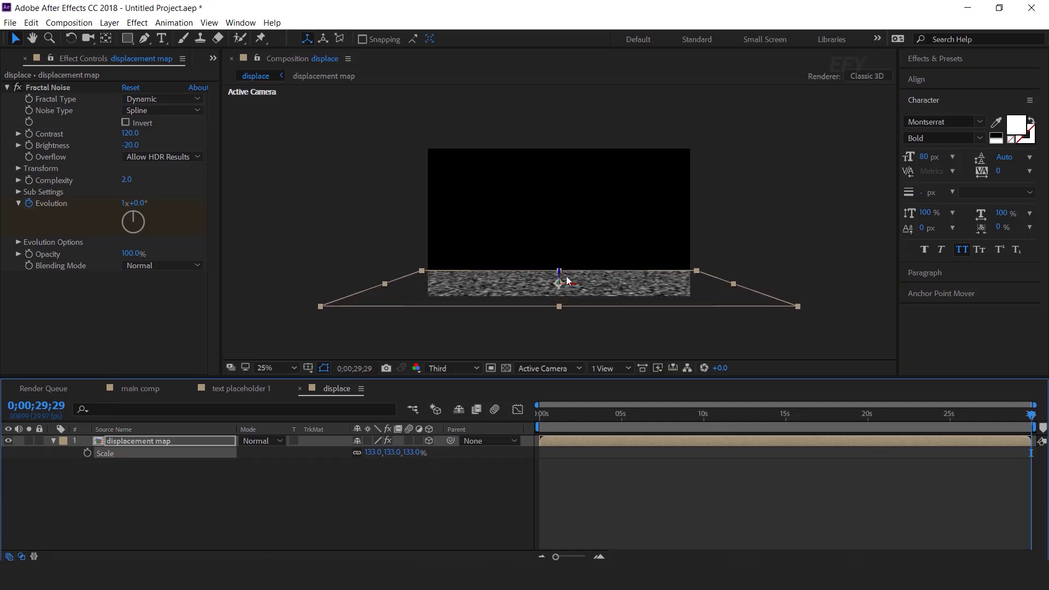
left_click_drag(558, 282, 565, 261)
left_click_drag(410, 453, 417, 462)
left_click(438, 516)
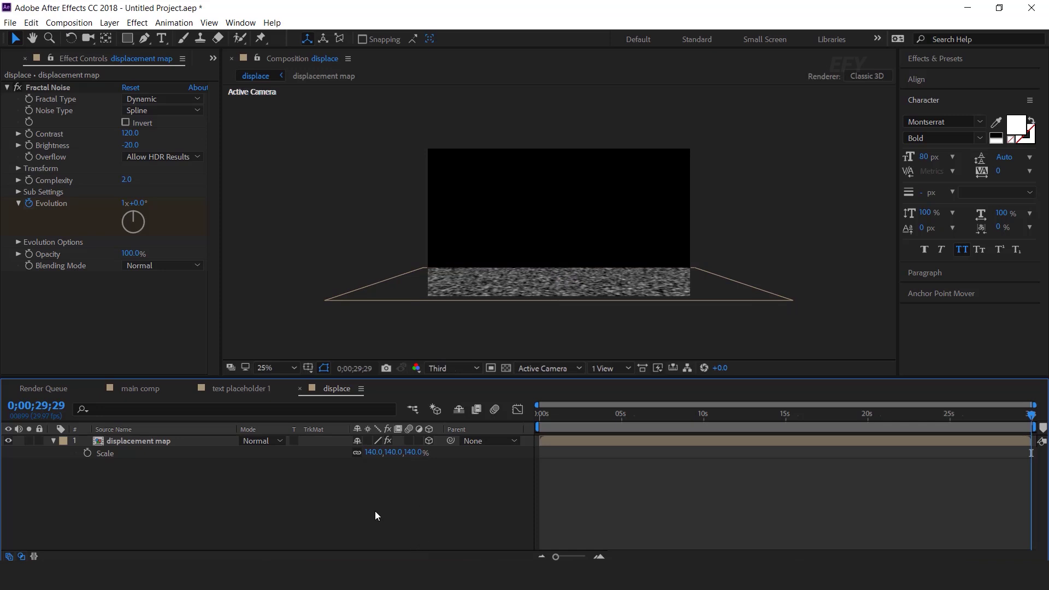
left_click(53, 441)
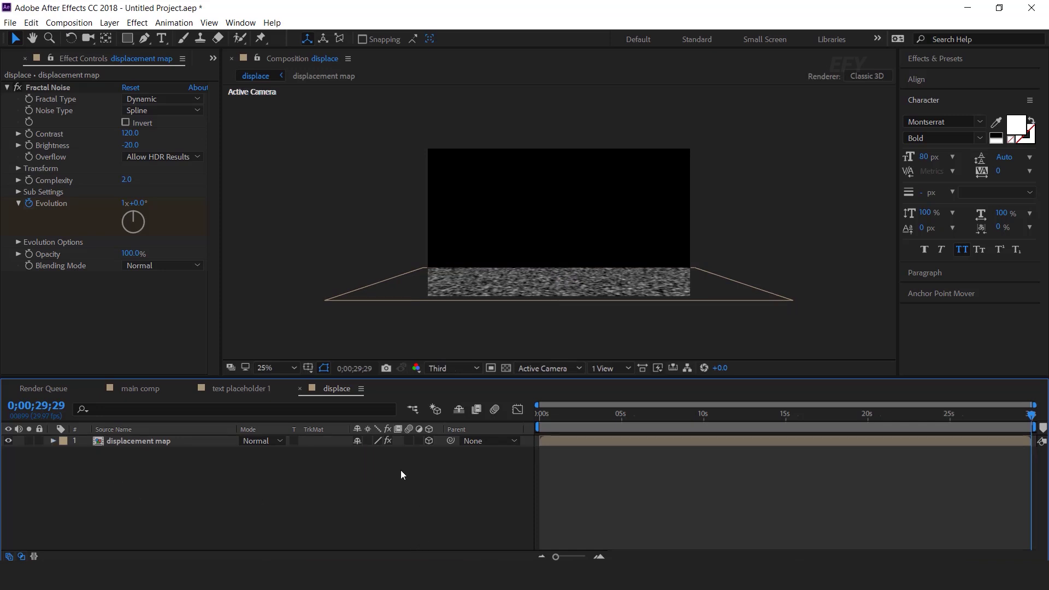
Add an adjustment layer above the displacement map layer and apply the Turbulent Displace effect to it
right_click(401, 470)
mouse_move(456, 343)
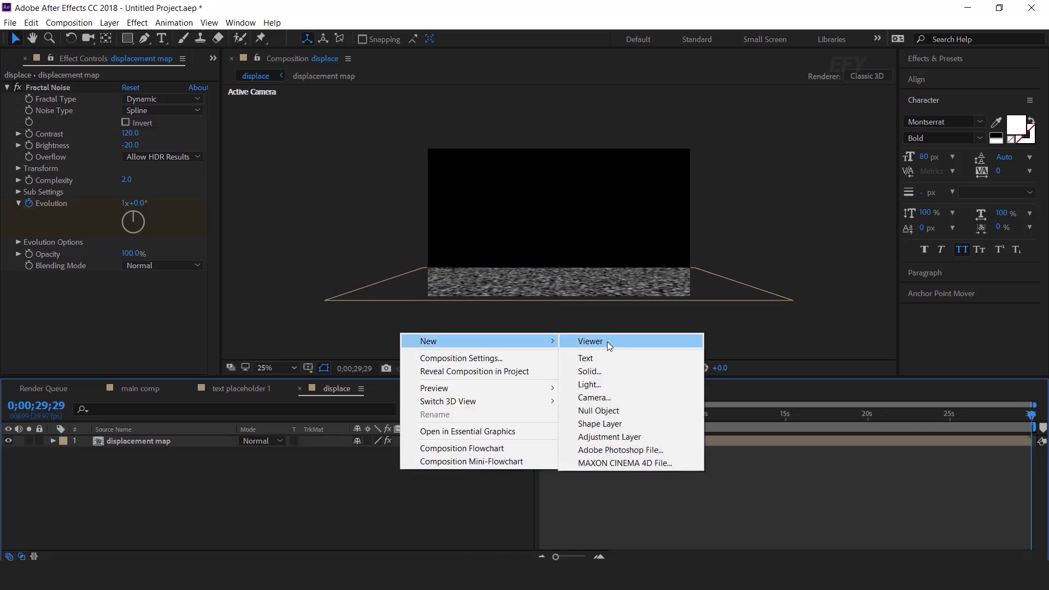
left_click(609, 437)
key("ctrl+space")
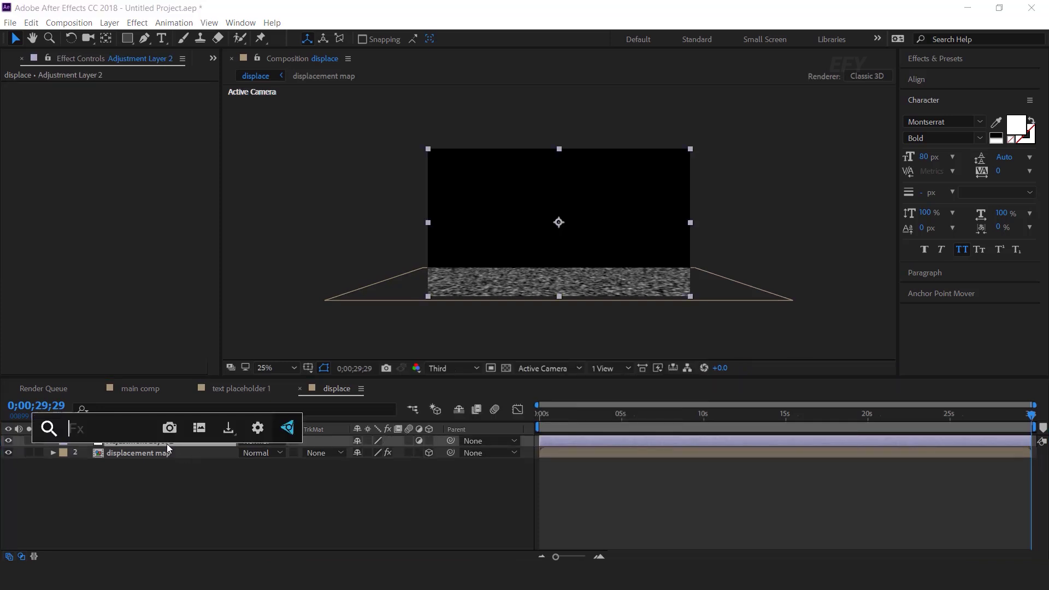
type("tur")
key("Return")
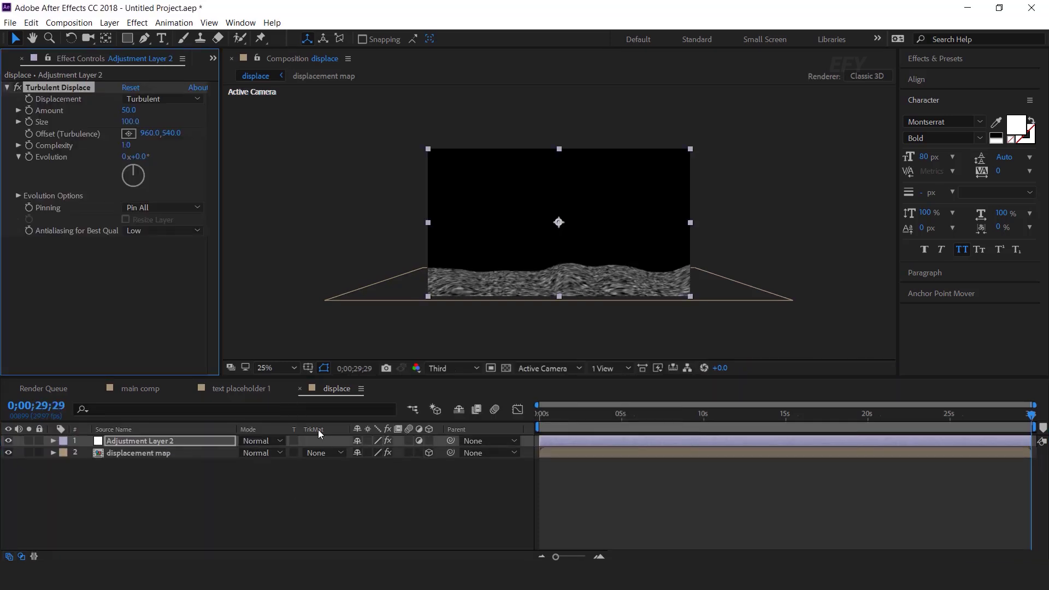
Set the Turbulent Displace Amount to 25 and Size to 10
left_click(129, 110)
type("25")
key("Return")
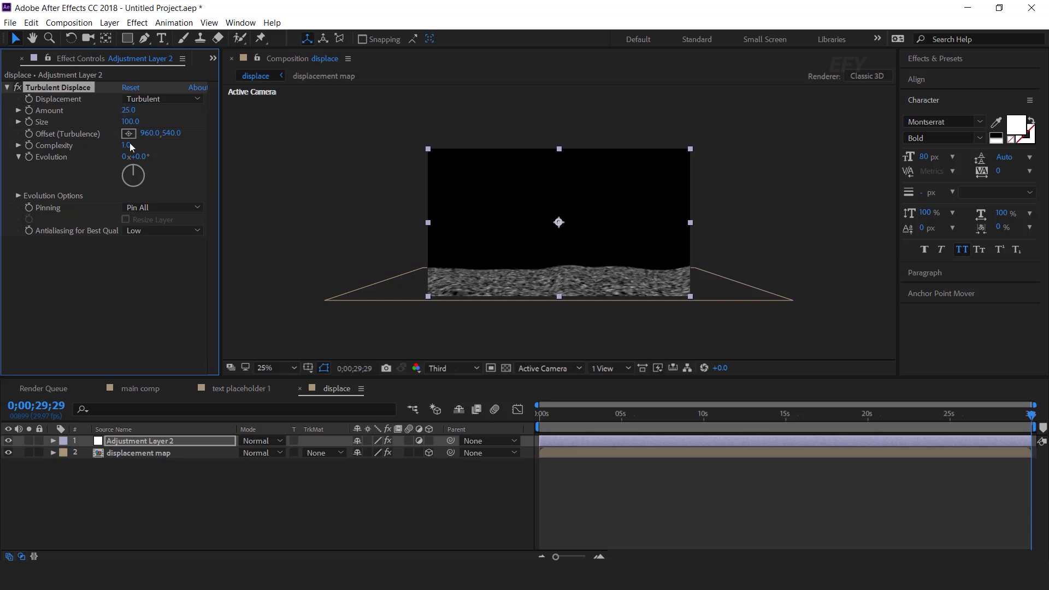
left_click(129, 122)
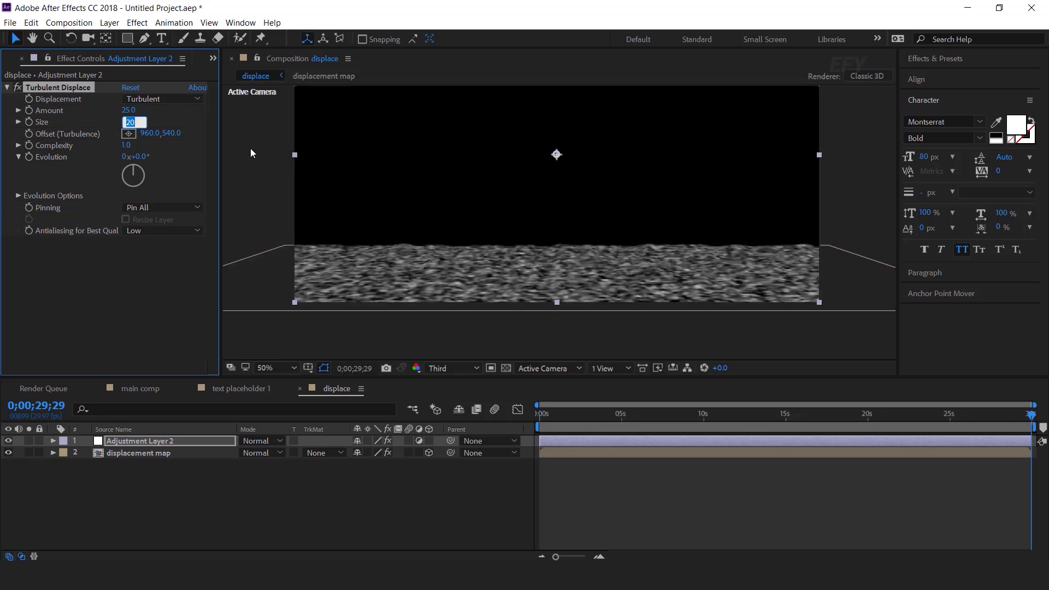
type("10")
key("Return")
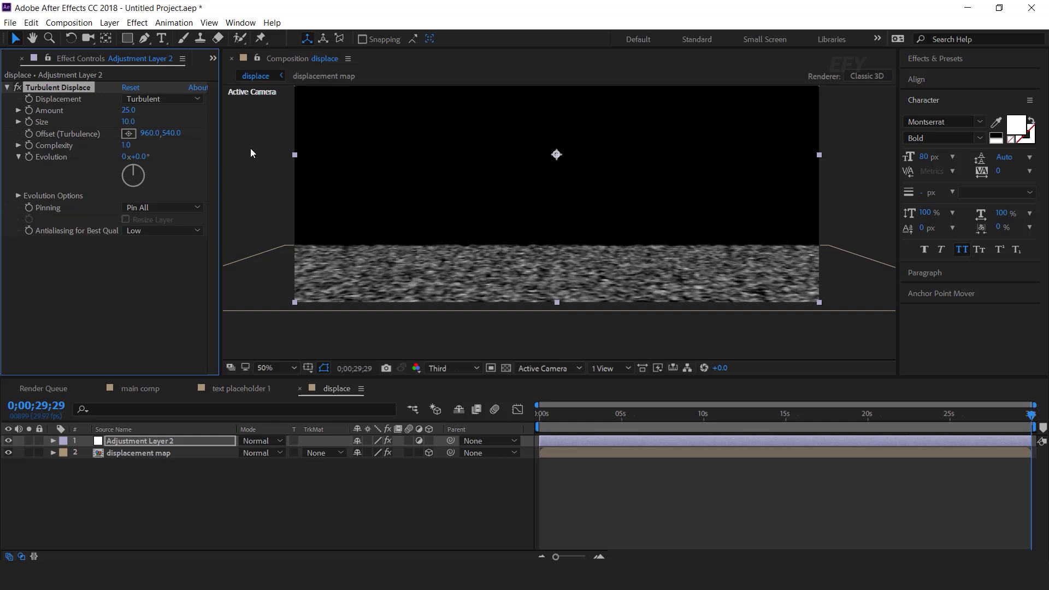
Keyframe the Turbulent Displace Evolution from 0 at the start of the composition to 15 revolutions at its end
left_click(542, 414)
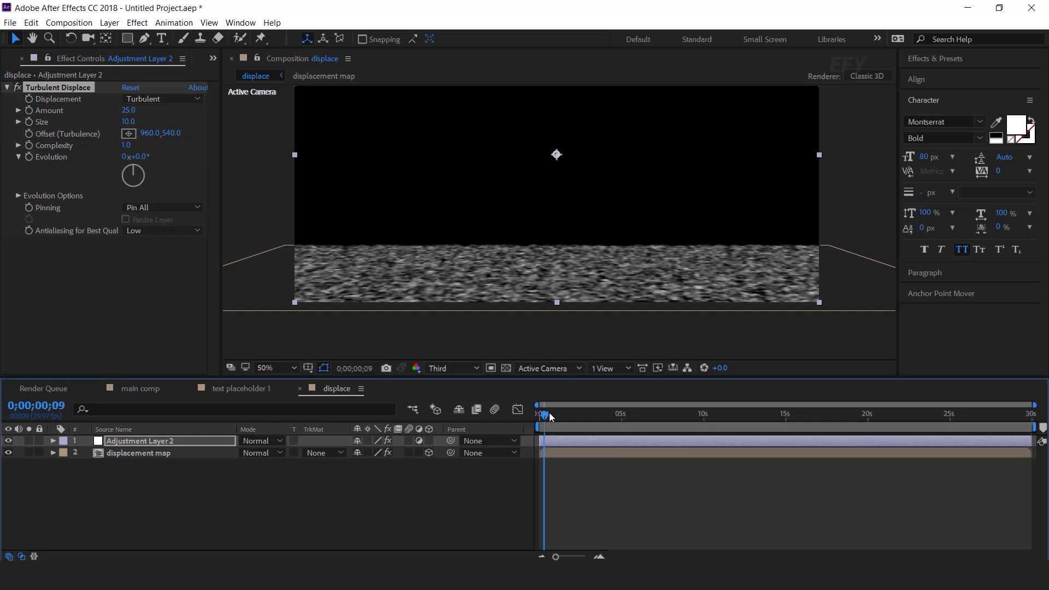
left_click(29, 157)
left_click_drag(541, 417, 1045, 435)
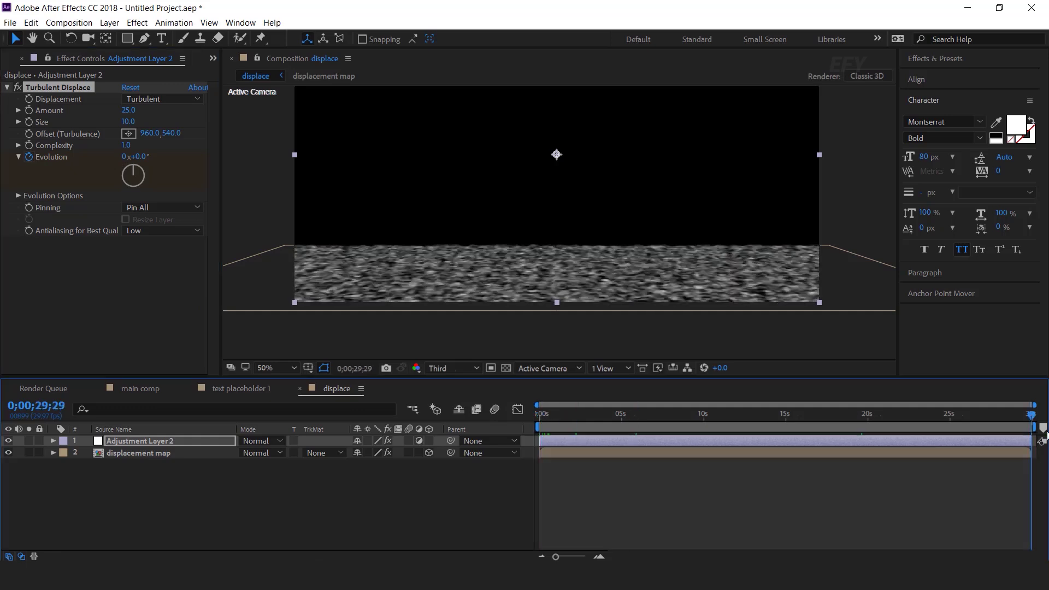
left_click_drag(125, 157, 125, 165)
left_click(124, 158)
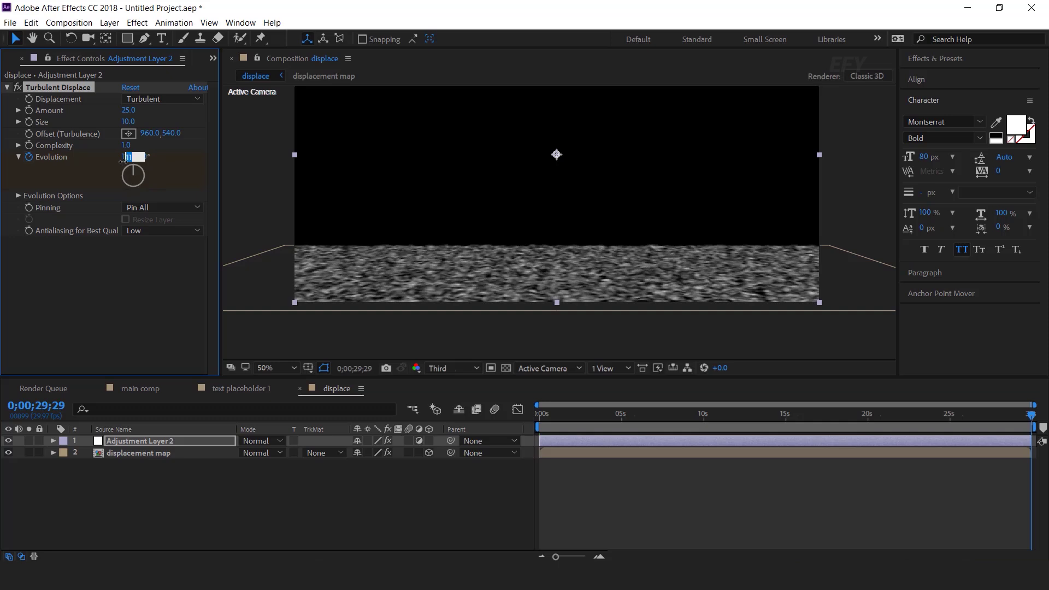
type("15")
key("Return")
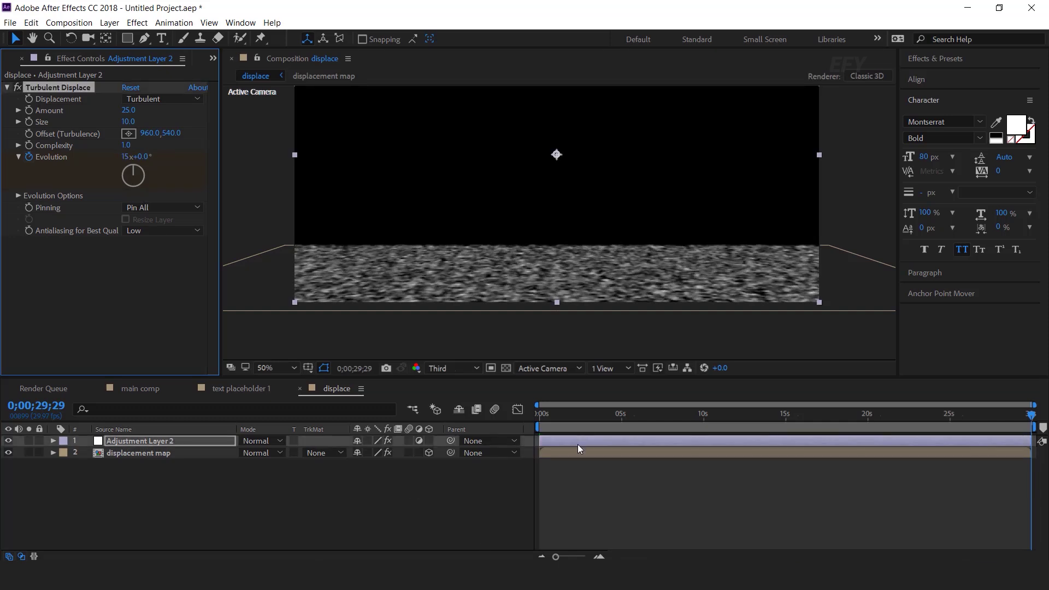
left_click_drag(563, 414, 638, 416)
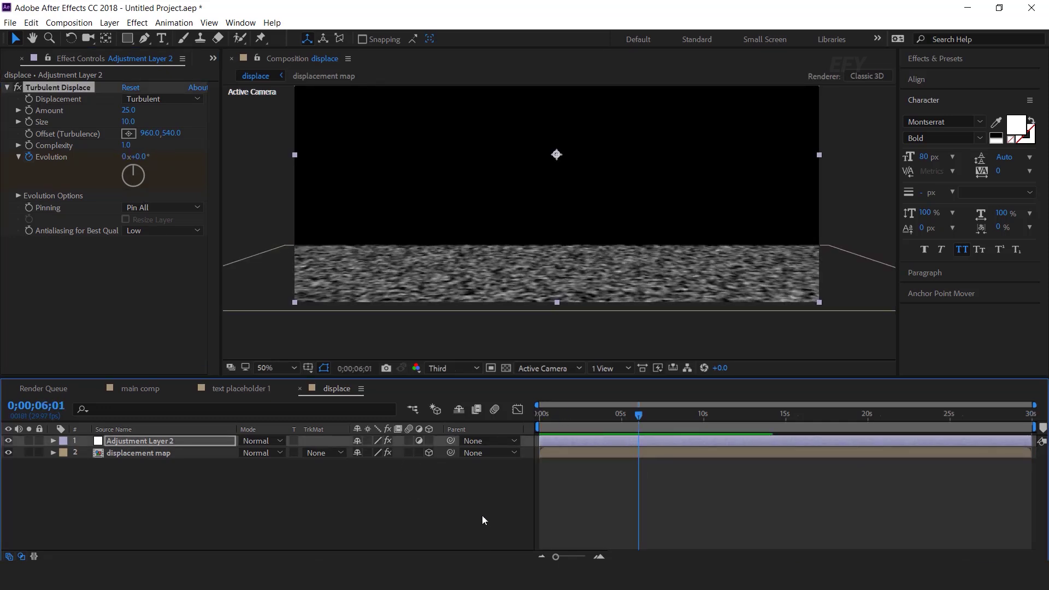
Add a new adjustment layer above all the other layers in the main comp
left_click(139, 388)
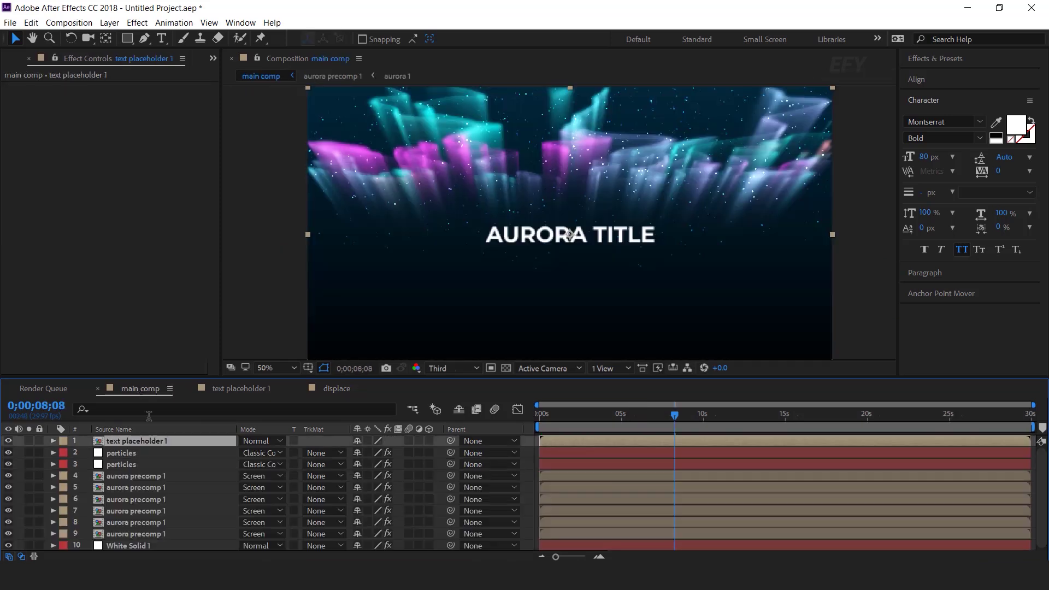
left_click(529, 441)
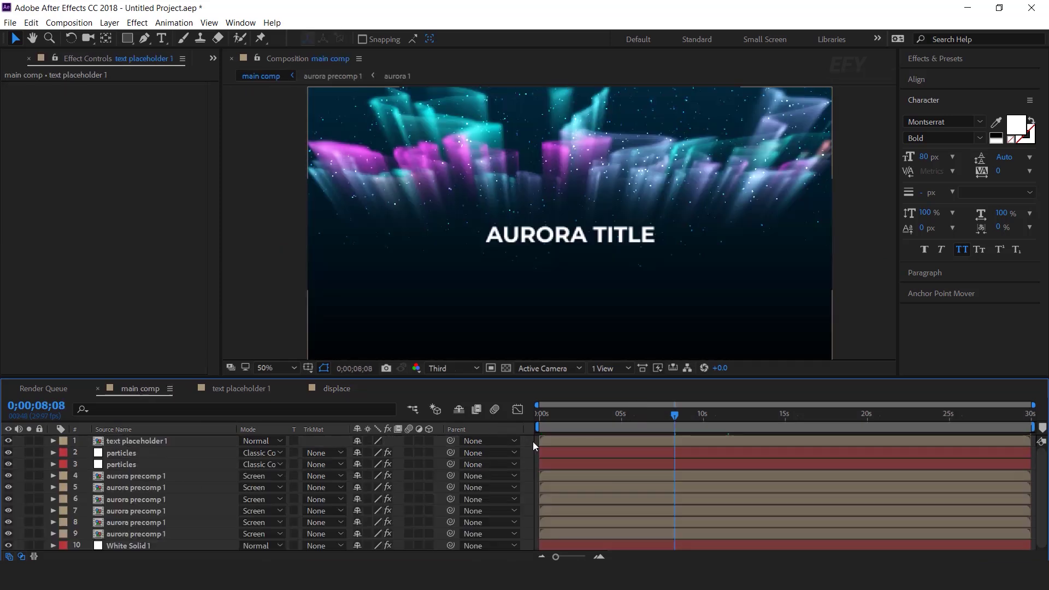
right_click(528, 441)
mouse_move(596, 316)
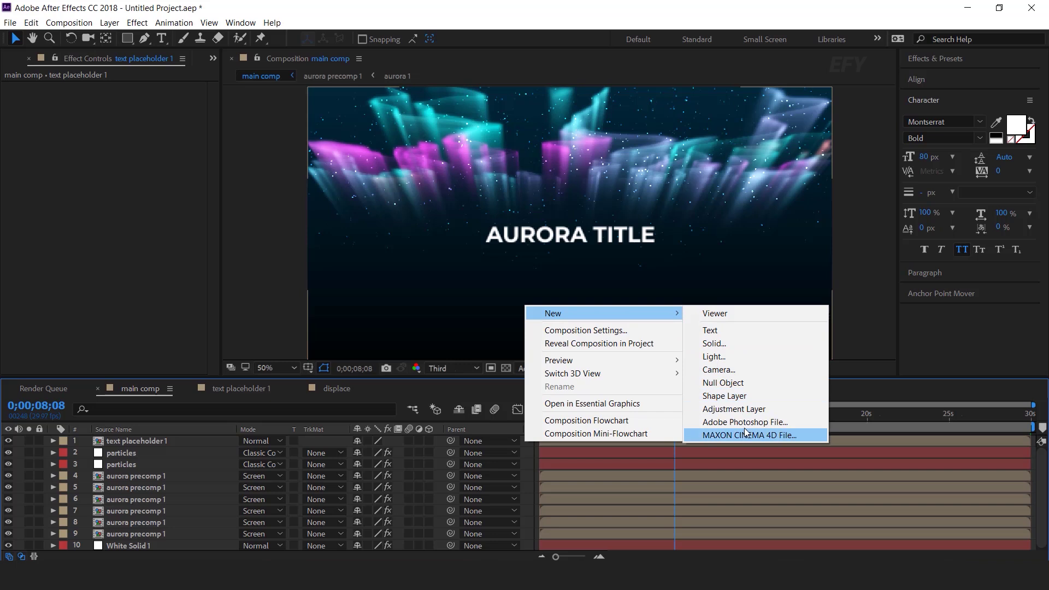
left_click(738, 409)
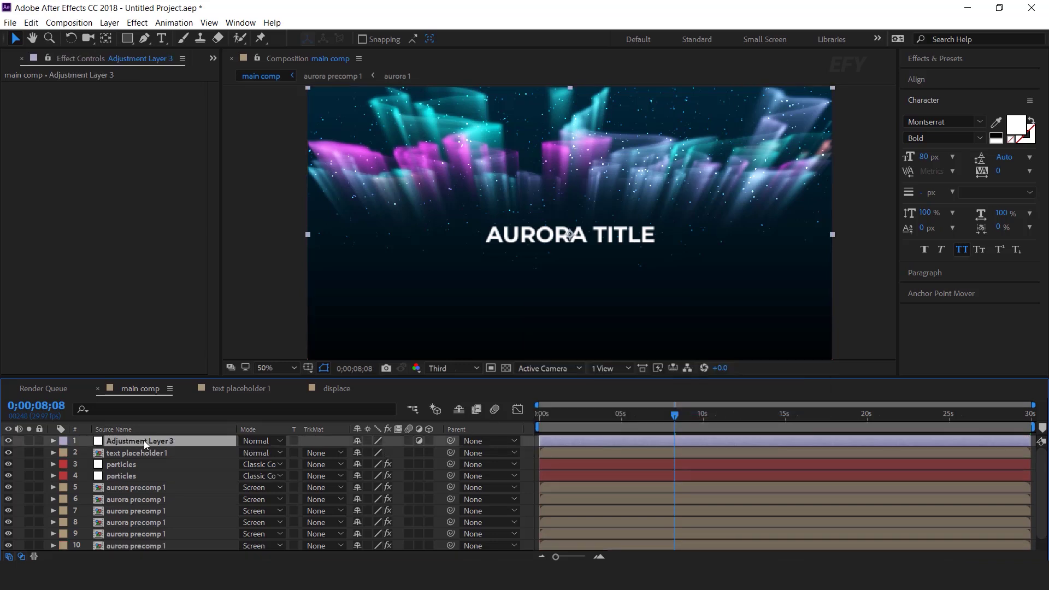
Apply the Mirror effect to the new adjustment layer
key("ctrl+space")
type("mo")
key("BackSpace")
type("i")
key("Down")
key("Return")
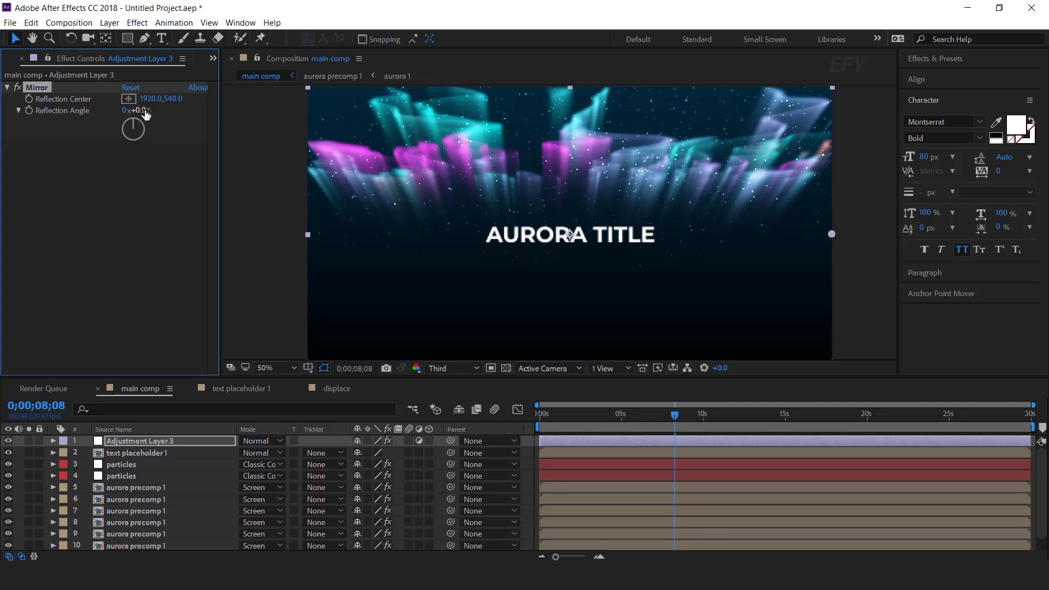
Set the Mirror's Reflection Angle to 90° and lower its Reflection Center below the title to about 1920, 680
left_click(144, 111)
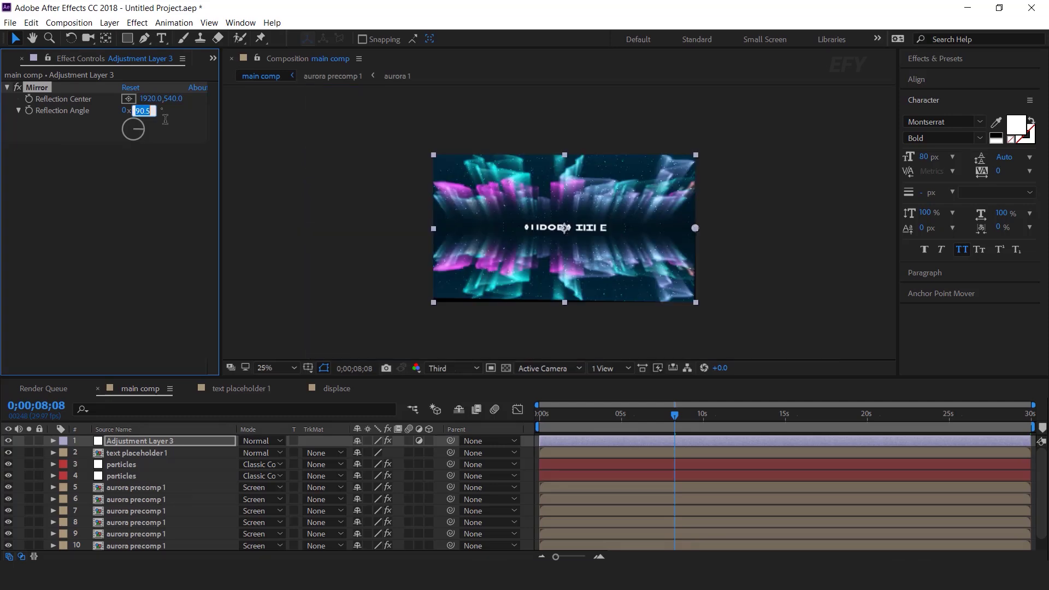
type("90")
key("Return")
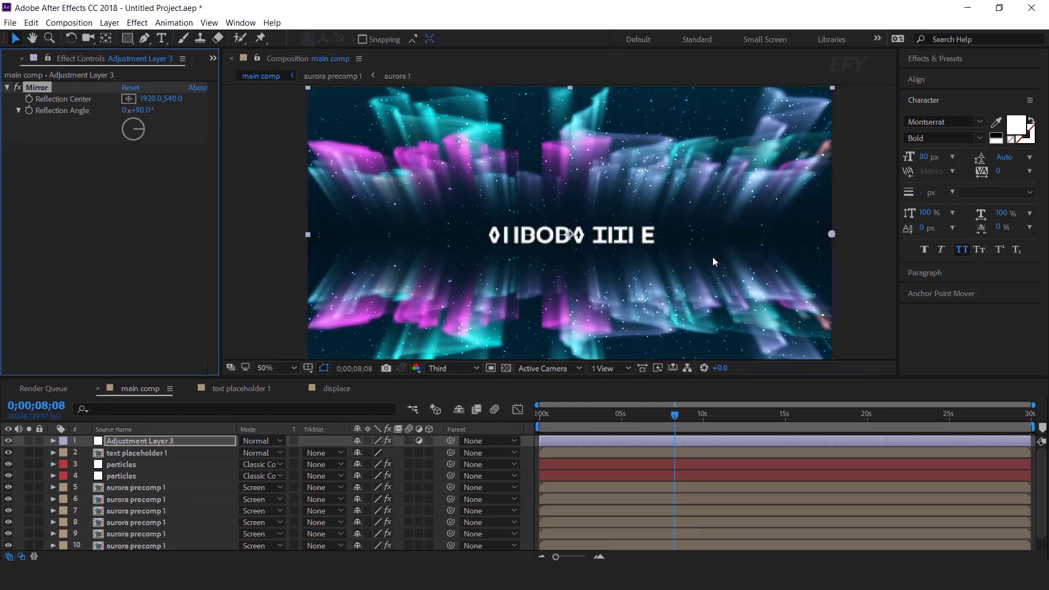
left_click_drag(694, 228, 700, 248)
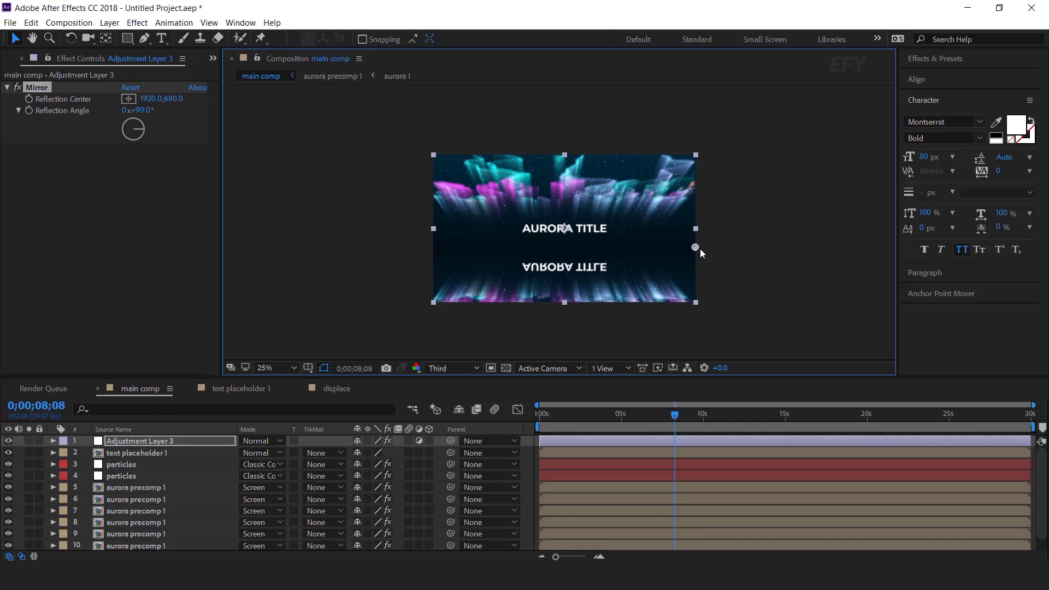
left_click(752, 241)
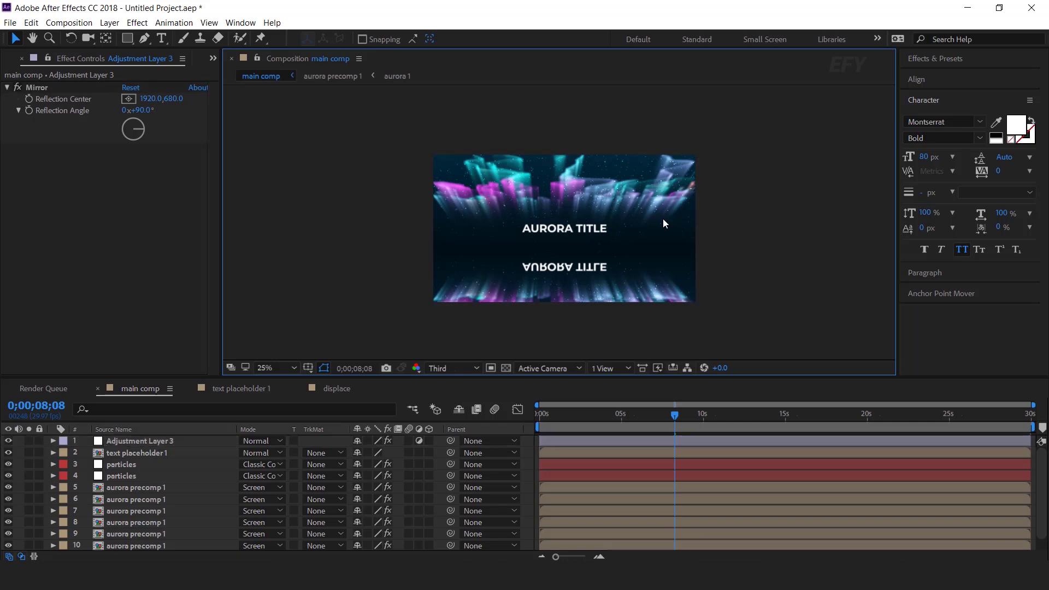
Add the displace composition to the main comp as the topmost layer, directly above the Mirror adjustment layer
scroll(53, 60, "up", 1)
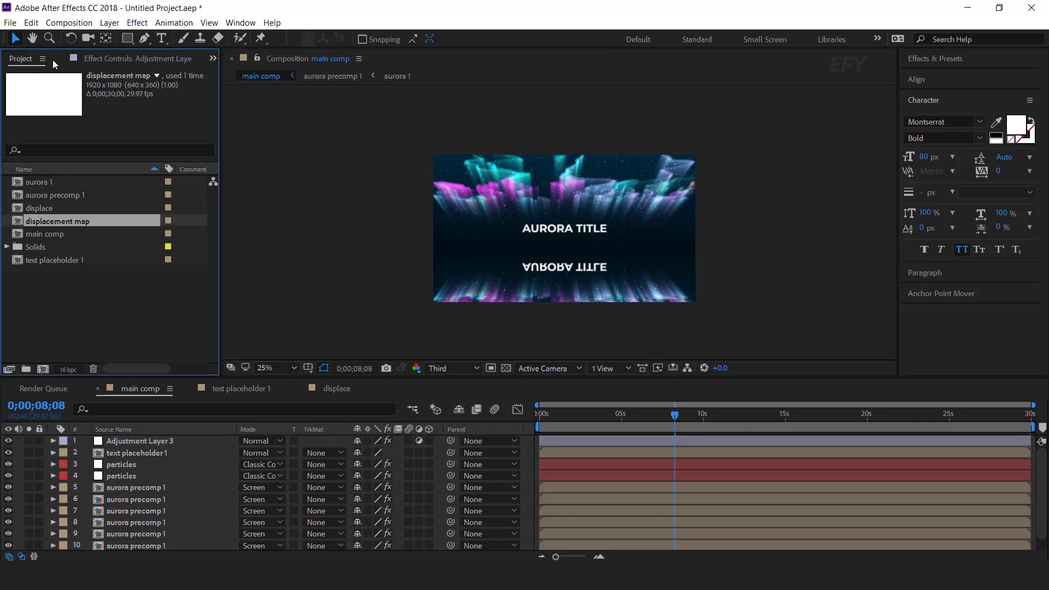
left_click(58, 301)
left_click(39, 209)
left_click_drag(34, 208, 185, 438)
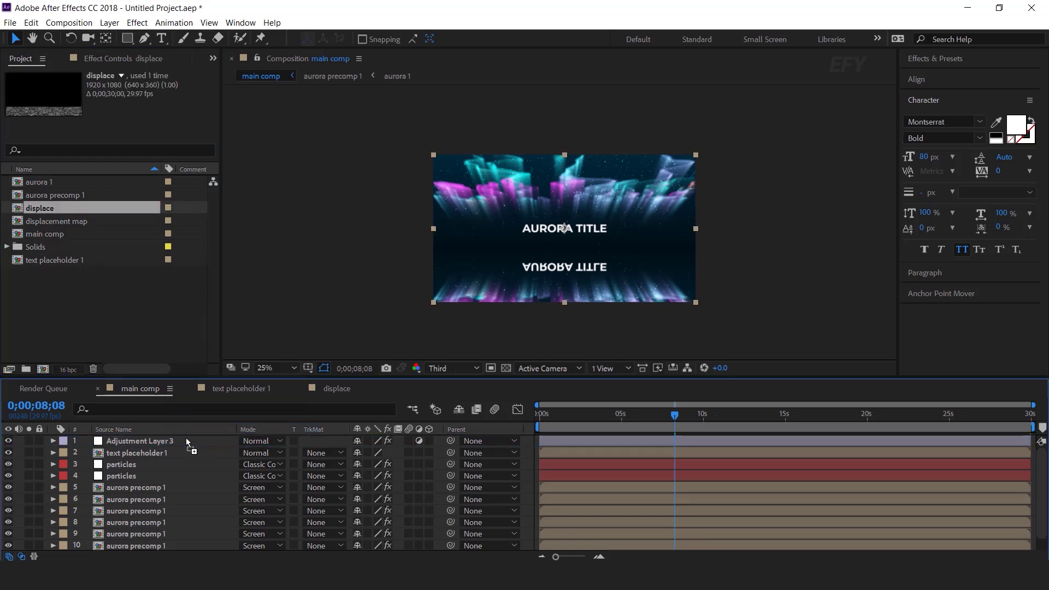
Set the Mirror adjustment layer's track matte to Alpha, using the displace layer above it
left_click(143, 453)
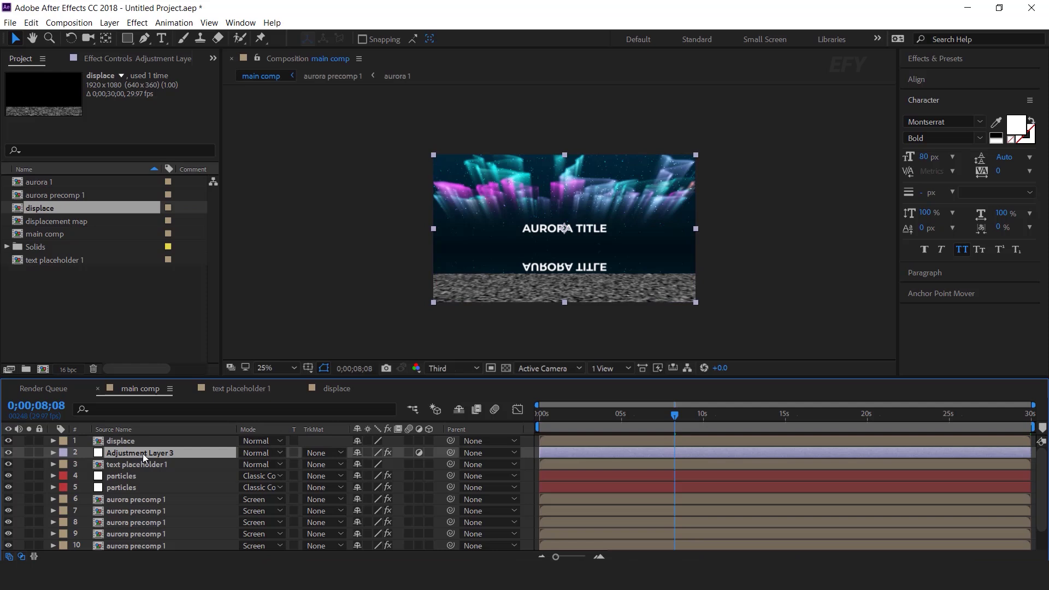
left_click(317, 453)
left_click(360, 485)
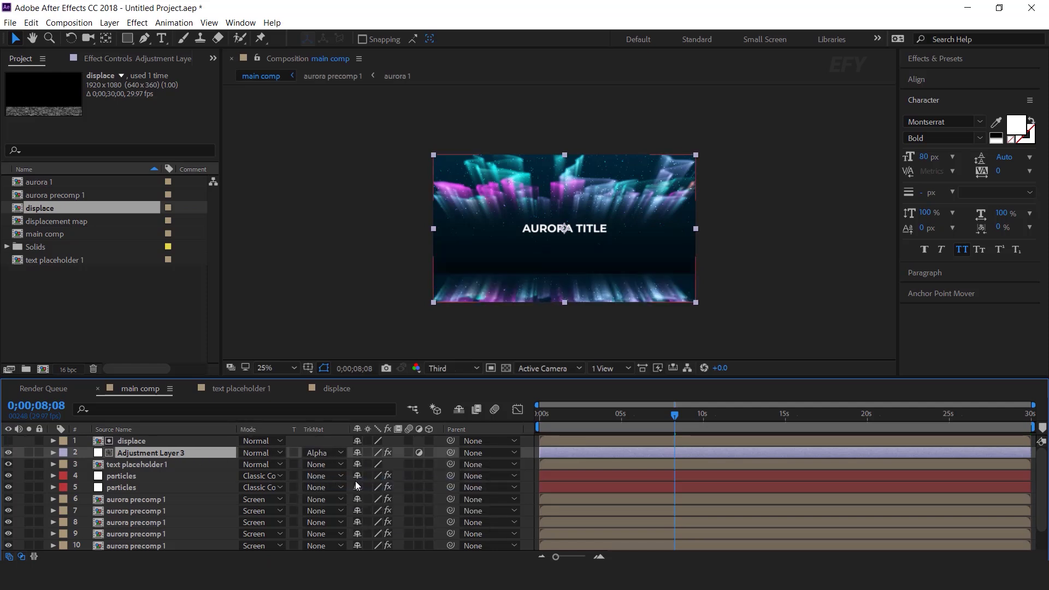
Move the Mirror's Reflection Center farther down and outside the frame's right edge, to about 2176, 732
scroll(721, 323, "up", 2)
left_click_drag(712, 297, 718, 223)
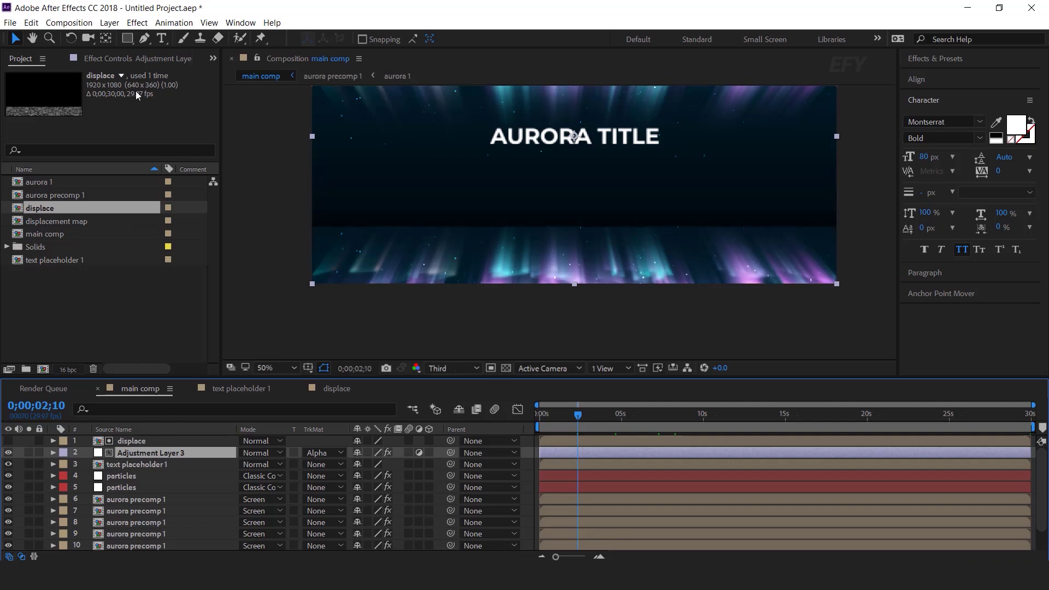
left_click(141, 58)
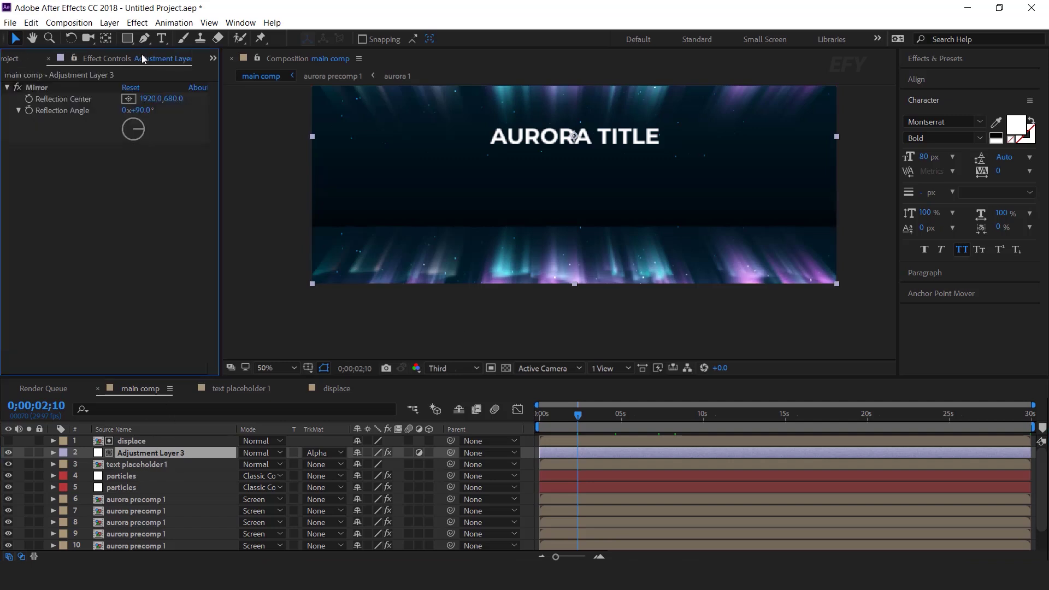
scroll(601, 228, "down", 2)
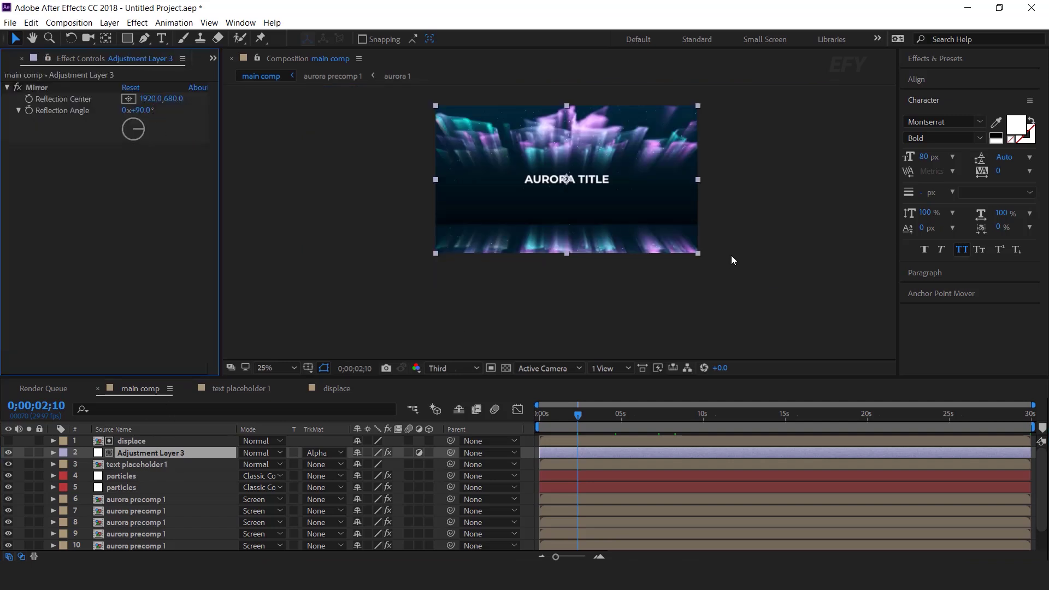
left_click(76, 89)
left_click_drag(698, 204, 733, 205)
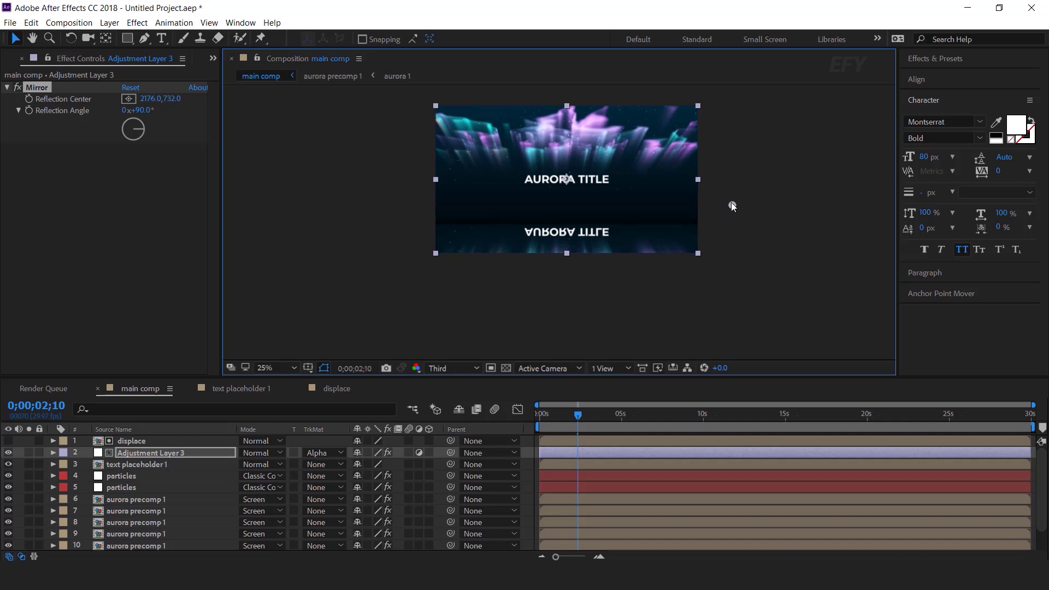
left_click(822, 297)
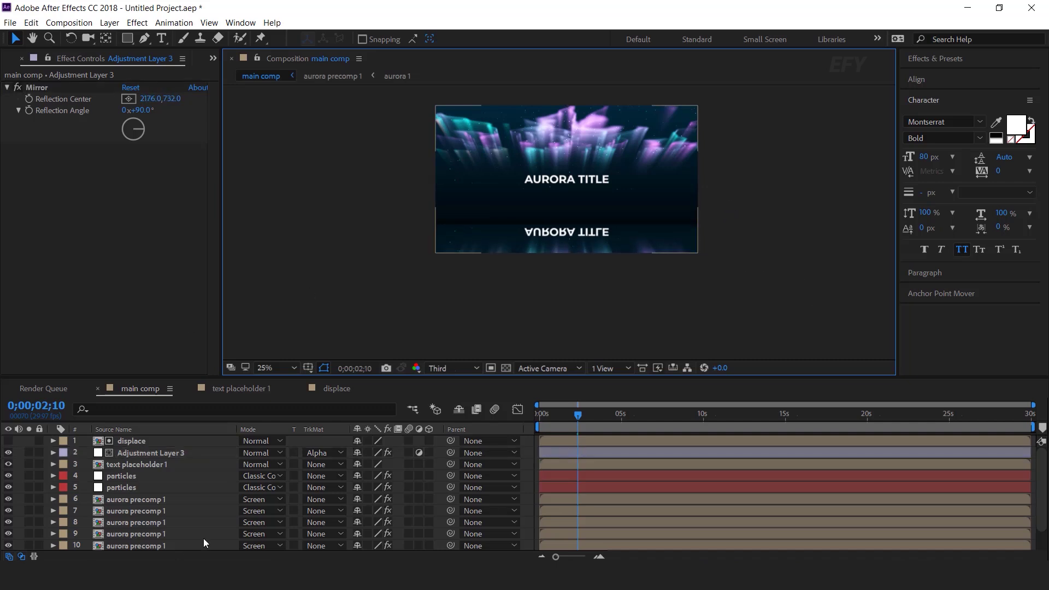
Rotate all six aurora precomp 1 layers together to about 8.6°
left_click(149, 502)
scroll(175, 516, "down", 1)
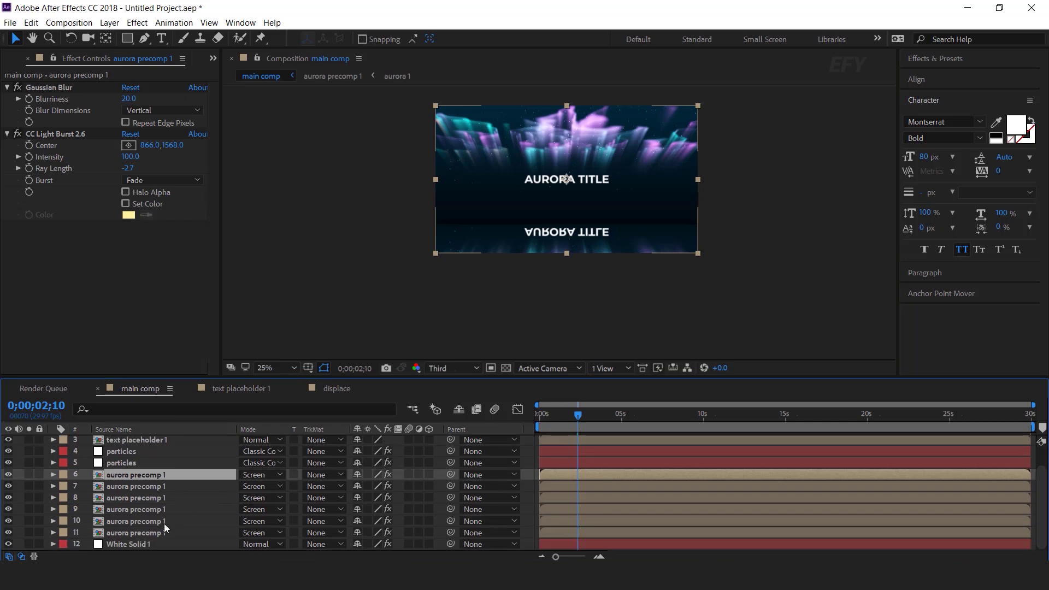
left_click(157, 533, "shift")
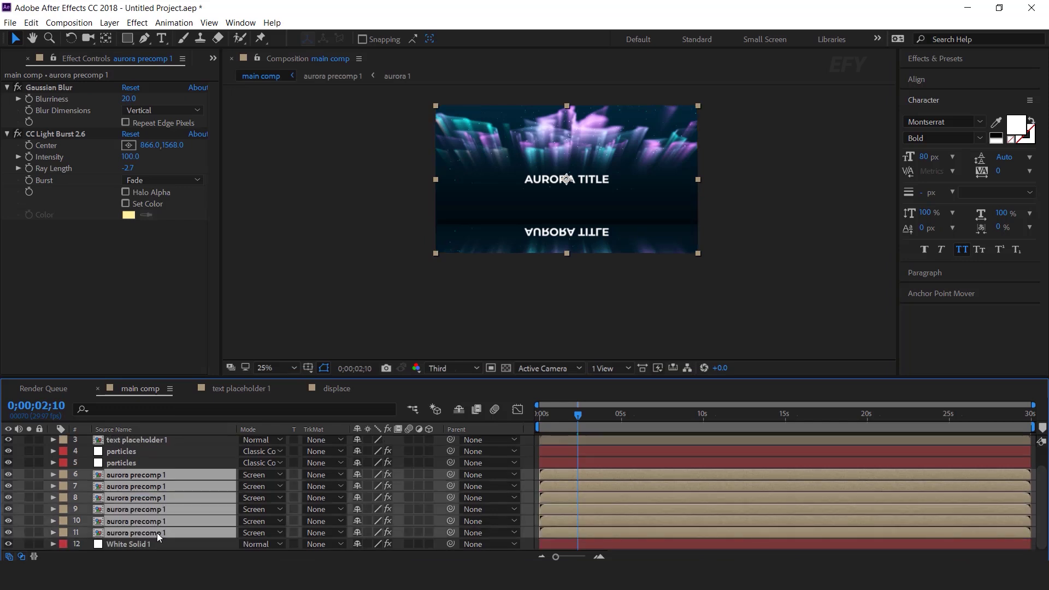
key("r")
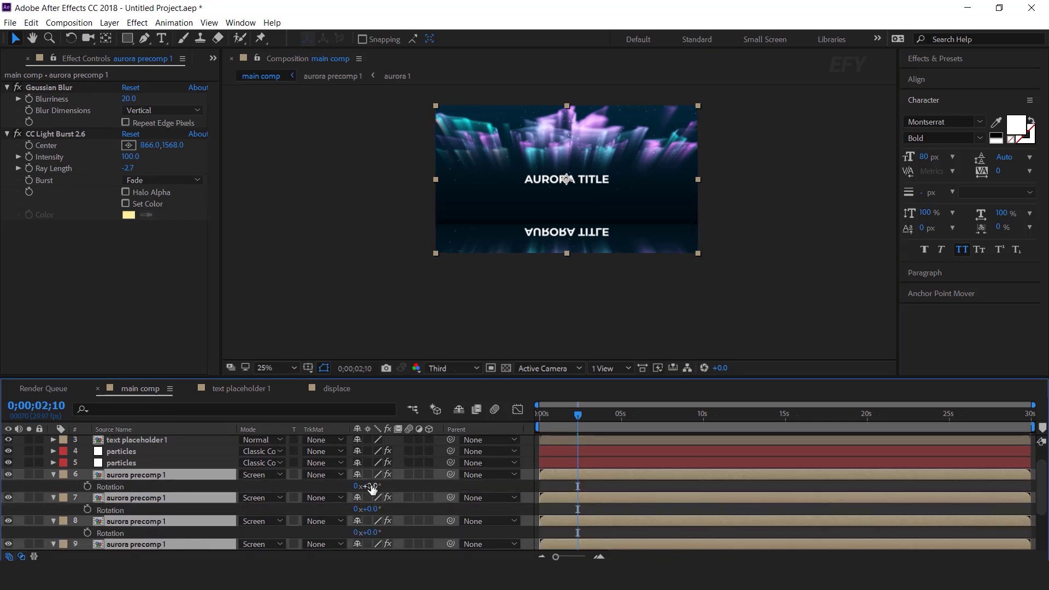
mouse_move(372, 488)
left_mouse_down()
mouse_move(410, 490)
mouse_move(386, 485)
left_mouse_up()
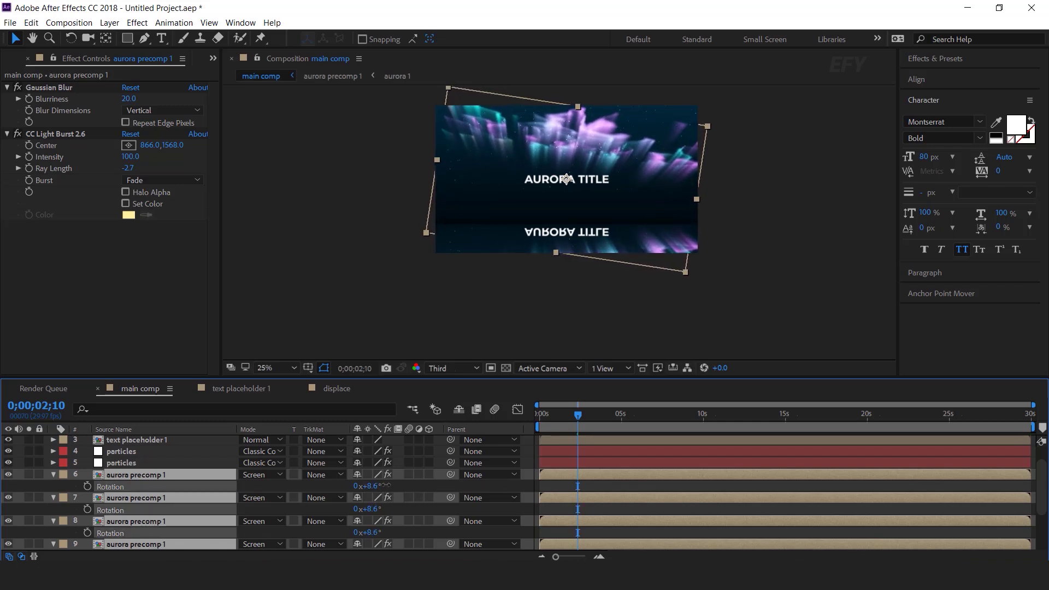
key("r")
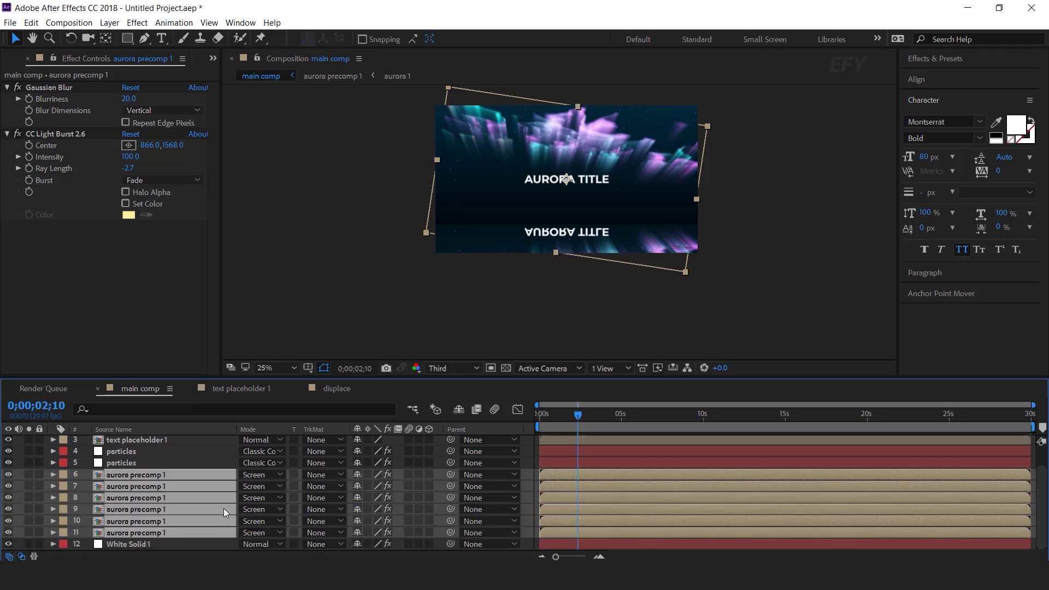
Make the six aurora precomp 1 layers and the text placeholder 1 layer 3D
left_click(429, 474)
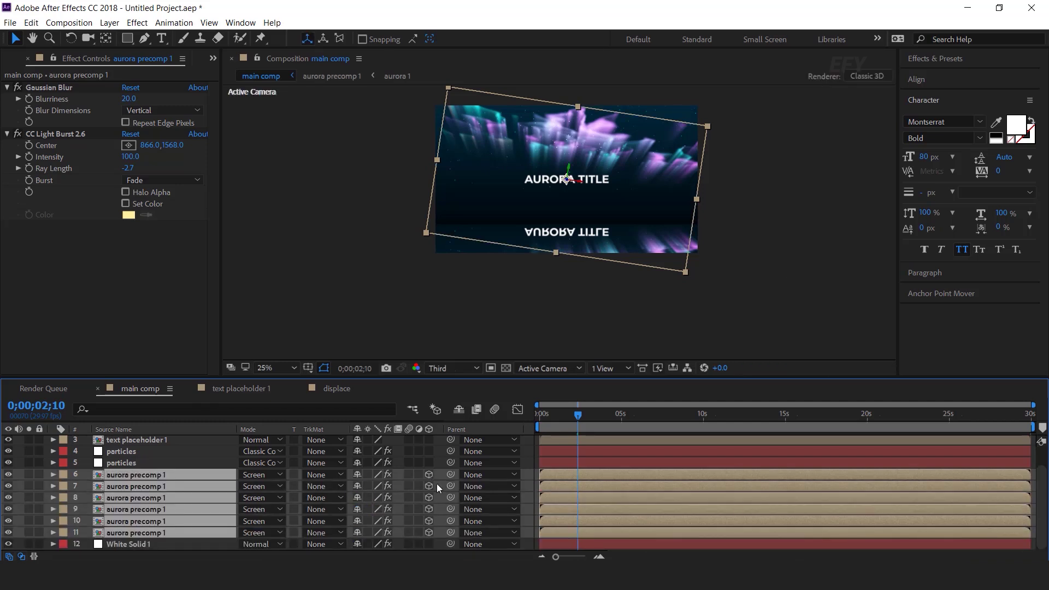
left_click(152, 442)
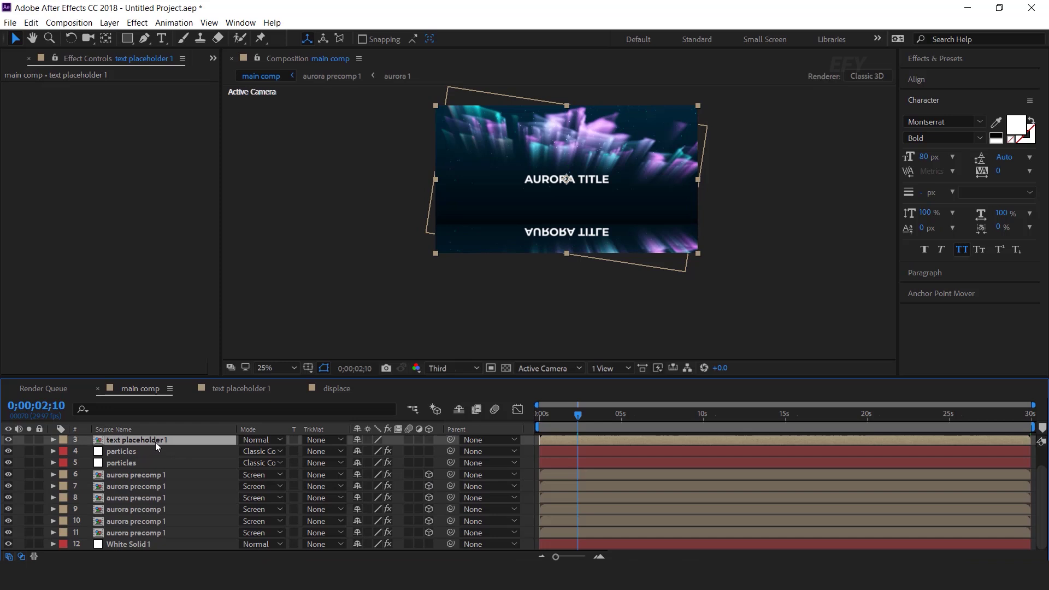
left_click(428, 440)
Add another adjustment layer above the displace layer in the main comp
key("ctrl+v")
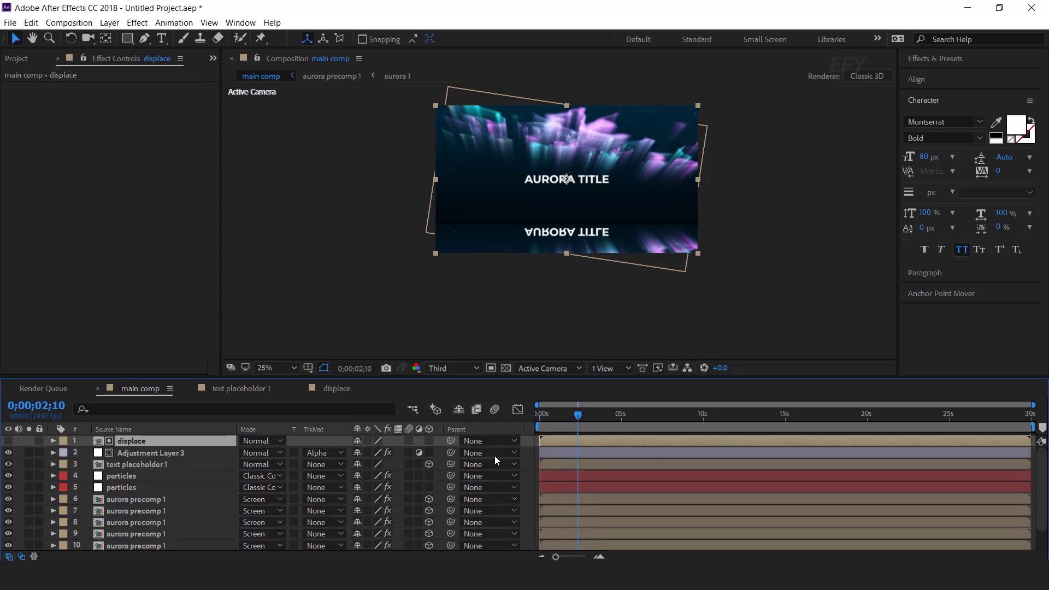
right_click(527, 442)
mouse_move(586, 312)
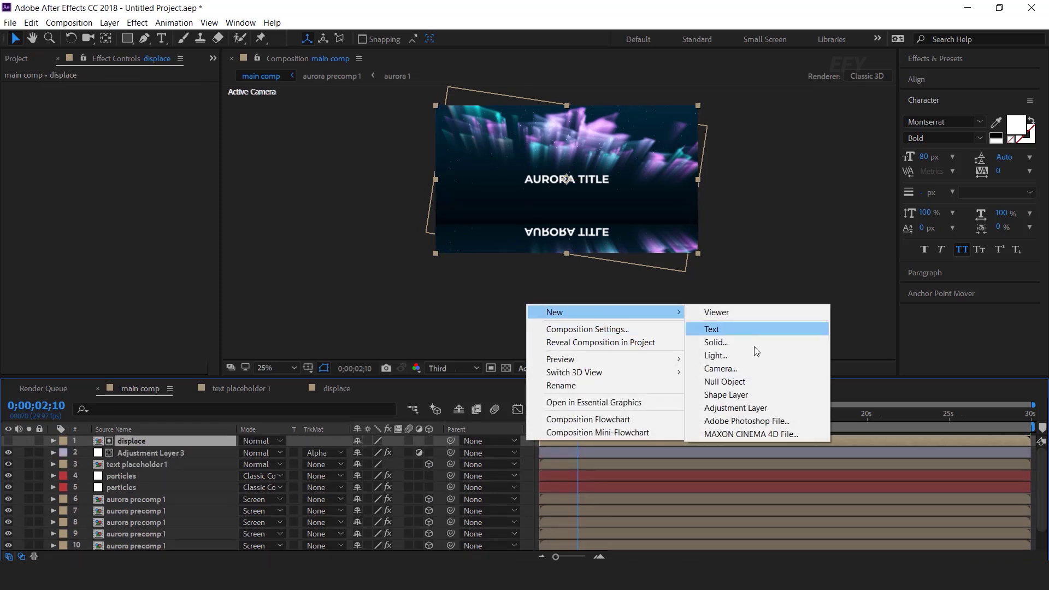
left_click(747, 409)
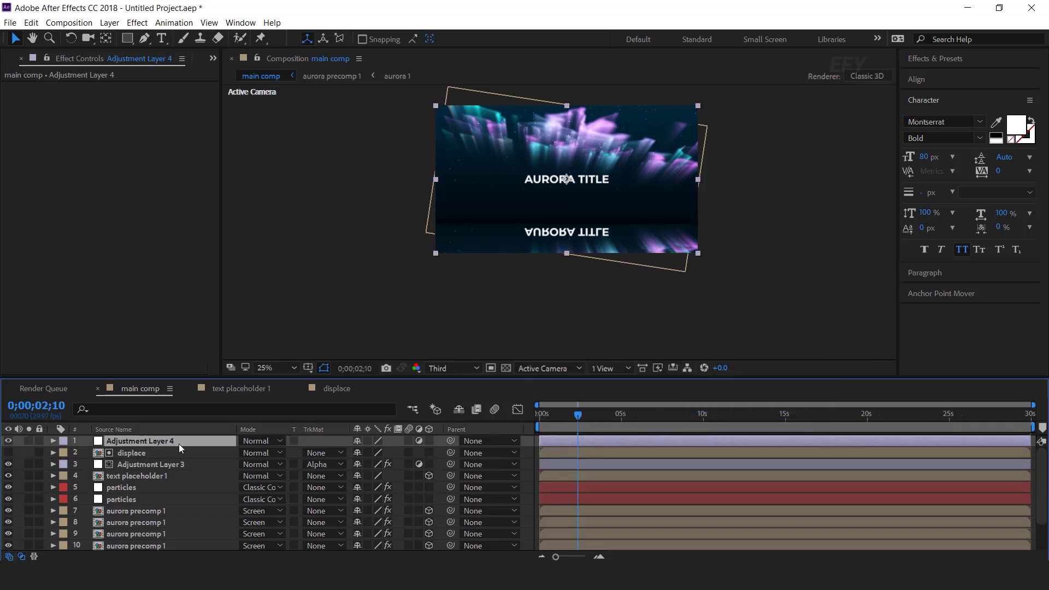
Apply a Displacement Map effect to Adjustment Layer 4 and use the displace layer as its map
key("ctrl+space")
type("di")
key("Down")
key("Return")
key("period")
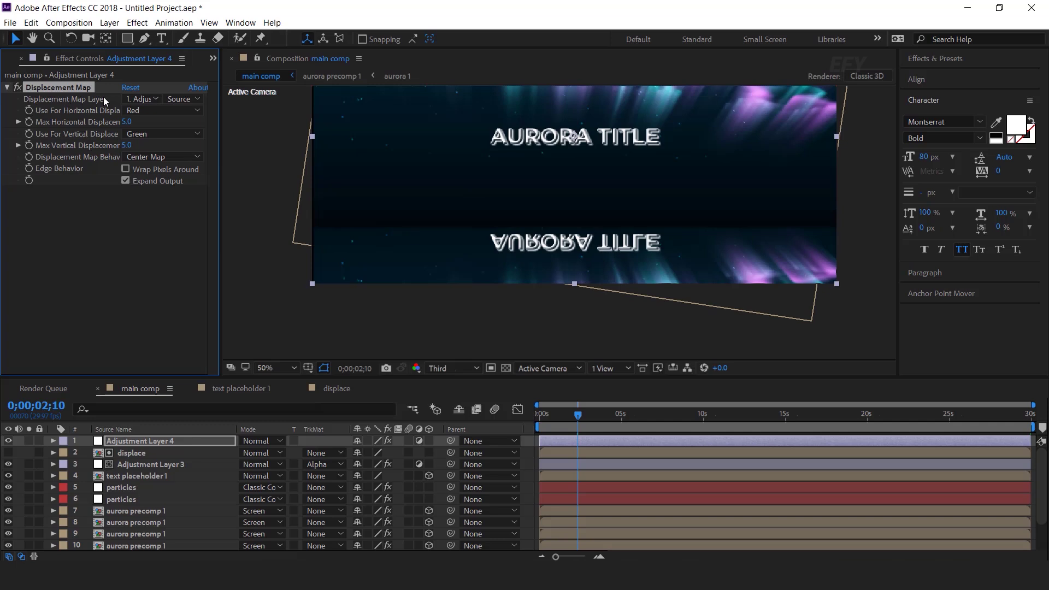
left_click(151, 99)
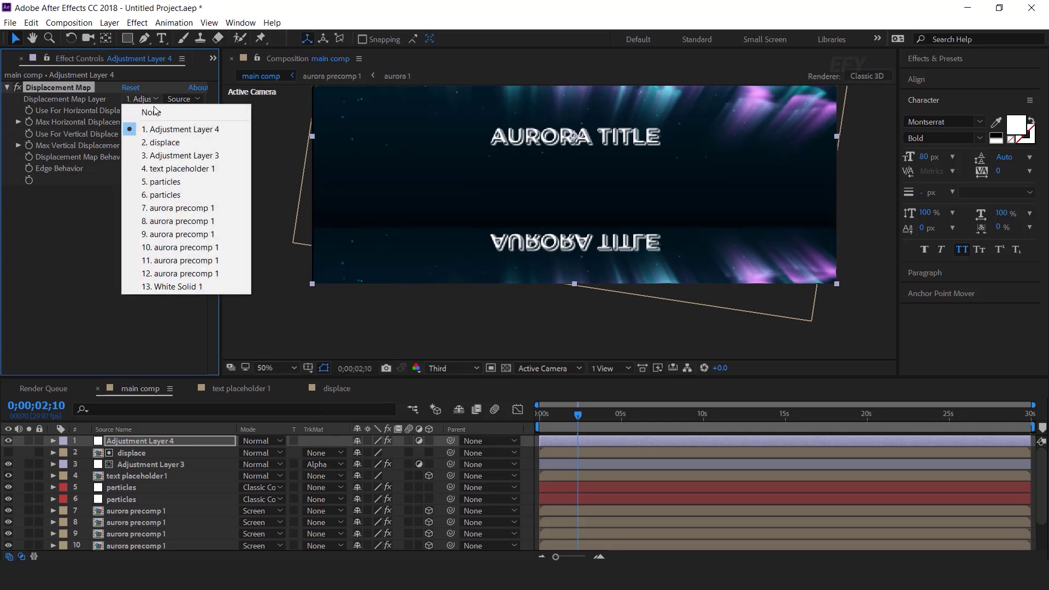
left_click(176, 144)
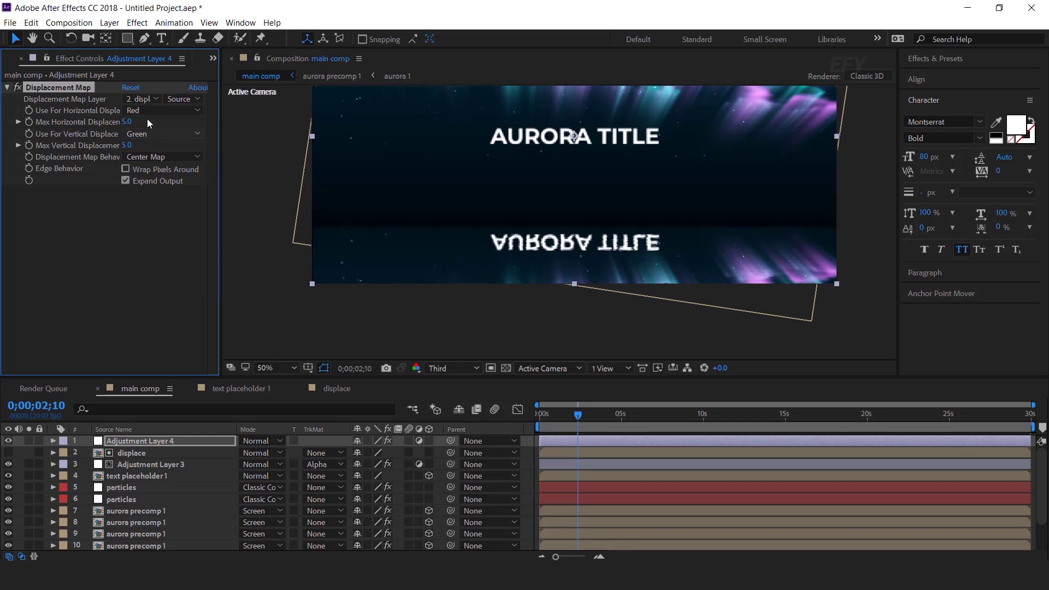
Base the horizontal and vertical displacement on Luminance, with a maximum horizontal displacement of 22, and adjust the maximum vertical displacement
left_click(159, 111)
left_click(159, 176)
left_click_drag(127, 121, 143, 120)
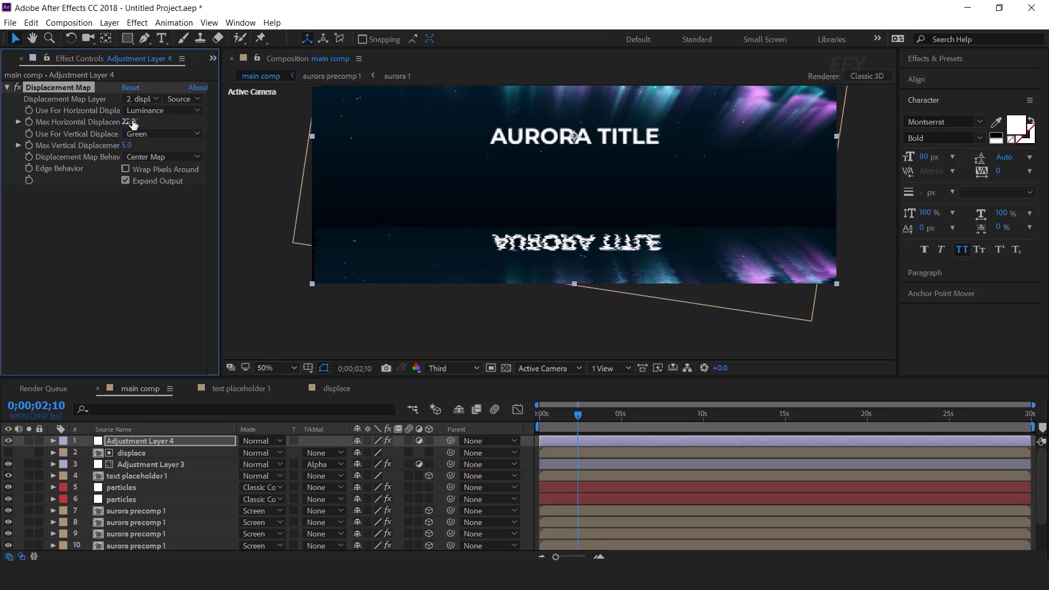
left_click(158, 134)
left_click(161, 199)
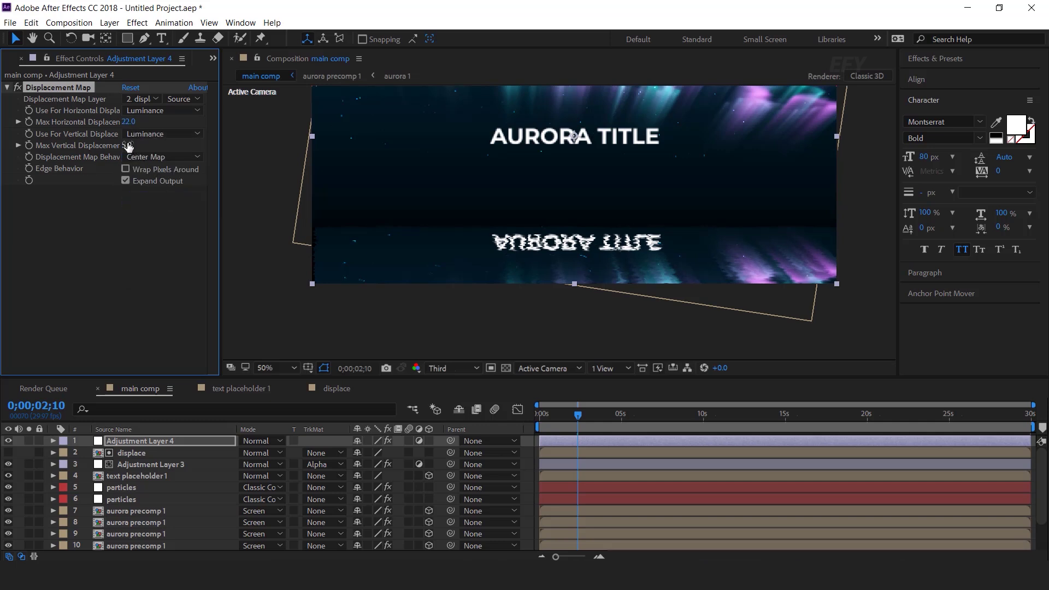
mouse_move(142, 143)
left_mouse_down()
mouse_move(174, 144)
mouse_move(152, 155)
left_mouse_up()
scroll(559, 173, "down", 2)
left_click(523, 449)
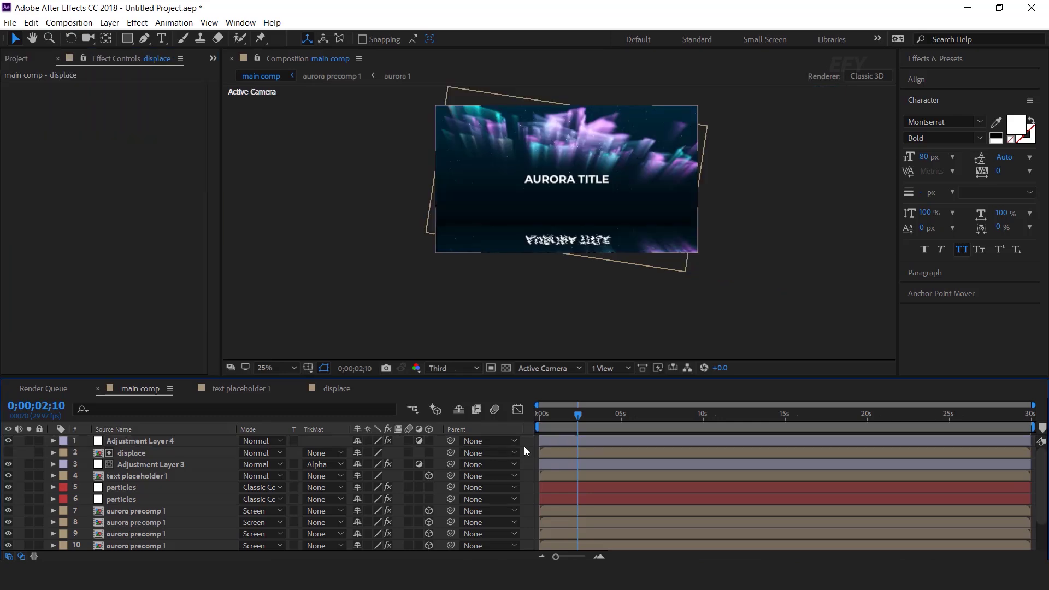
Add a two-node 35mm camera to the main comp
right_click(526, 442)
mouse_move(567, 313)
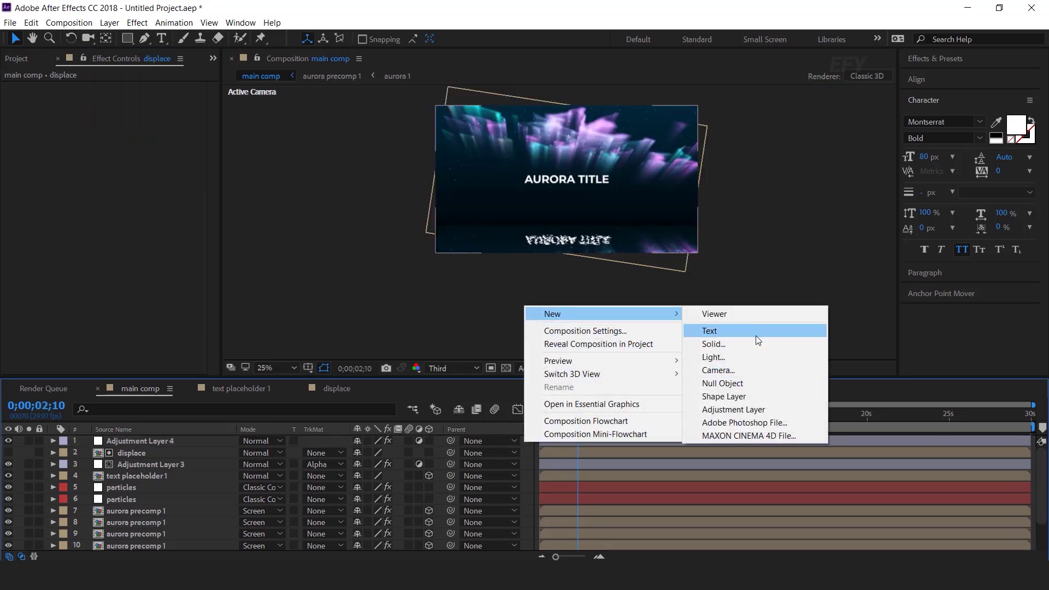
left_click(730, 371)
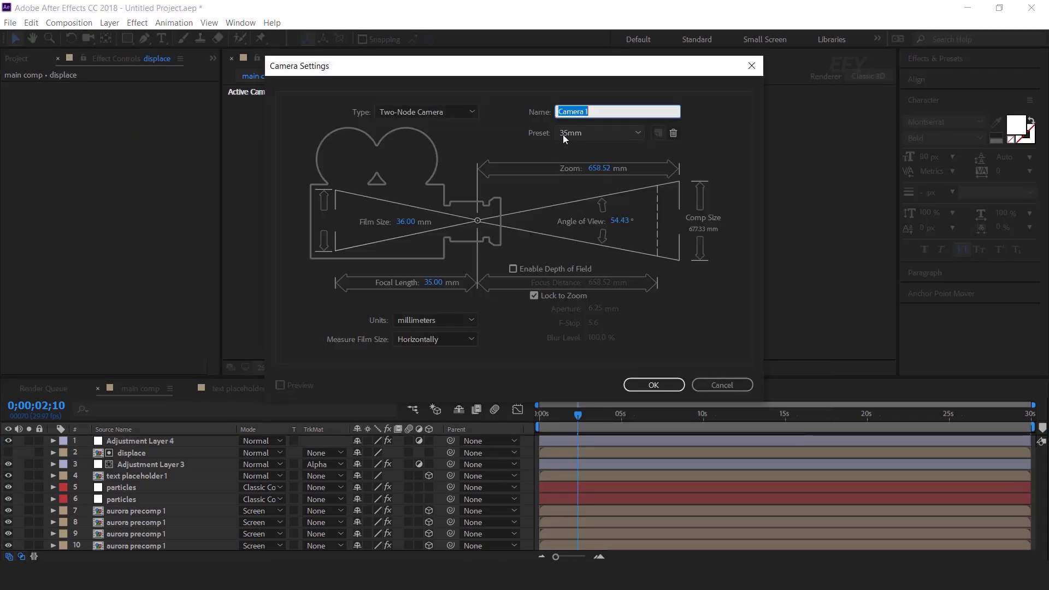
left_click(653, 384)
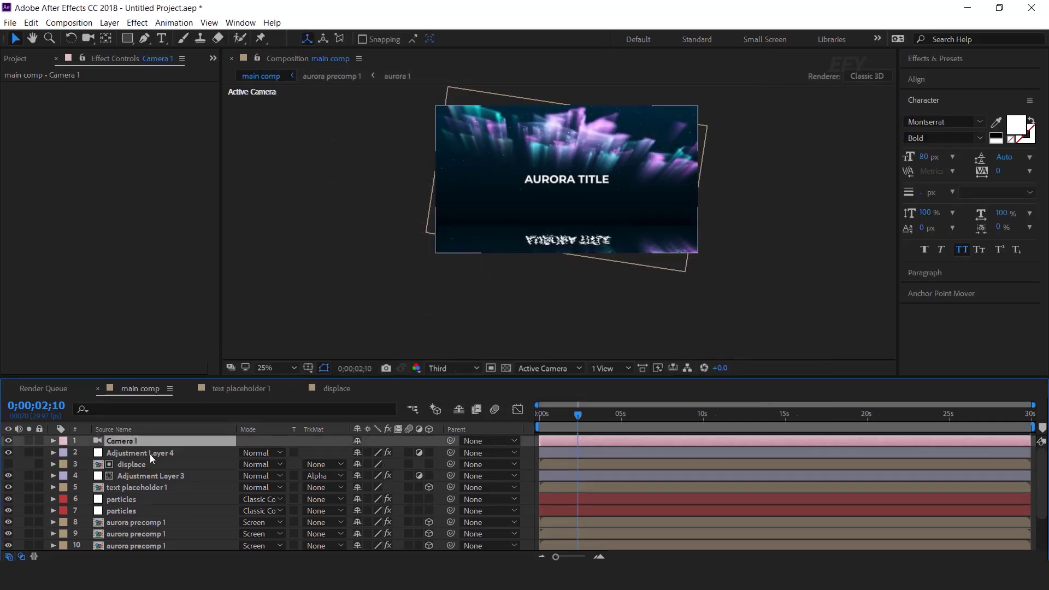
Move Camera 1 closer to the scene, to a position of about 996, 540, -1730.7
key("p")
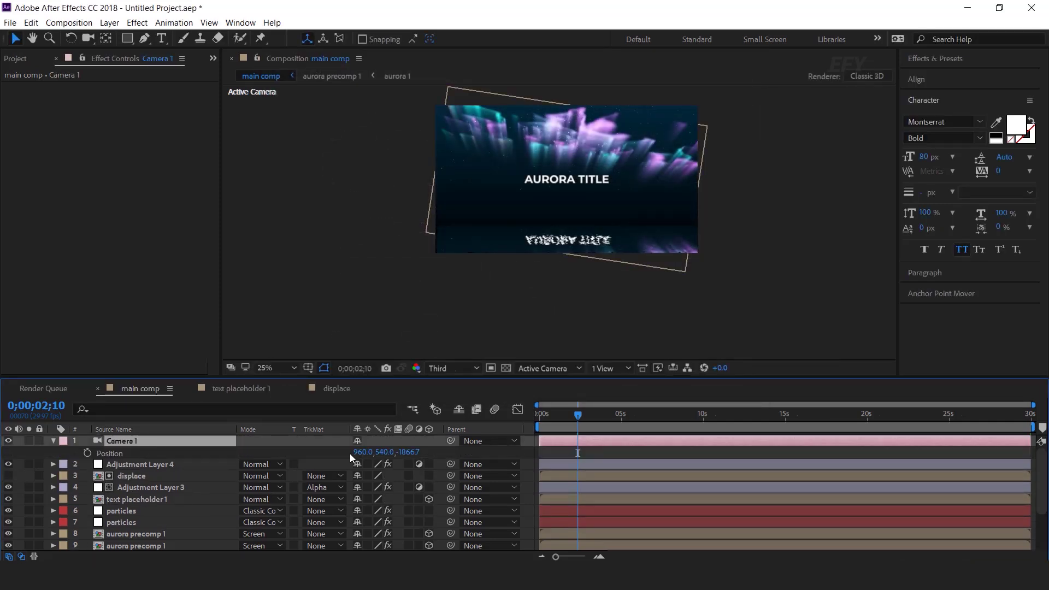
left_click_drag(409, 452, 510, 459)
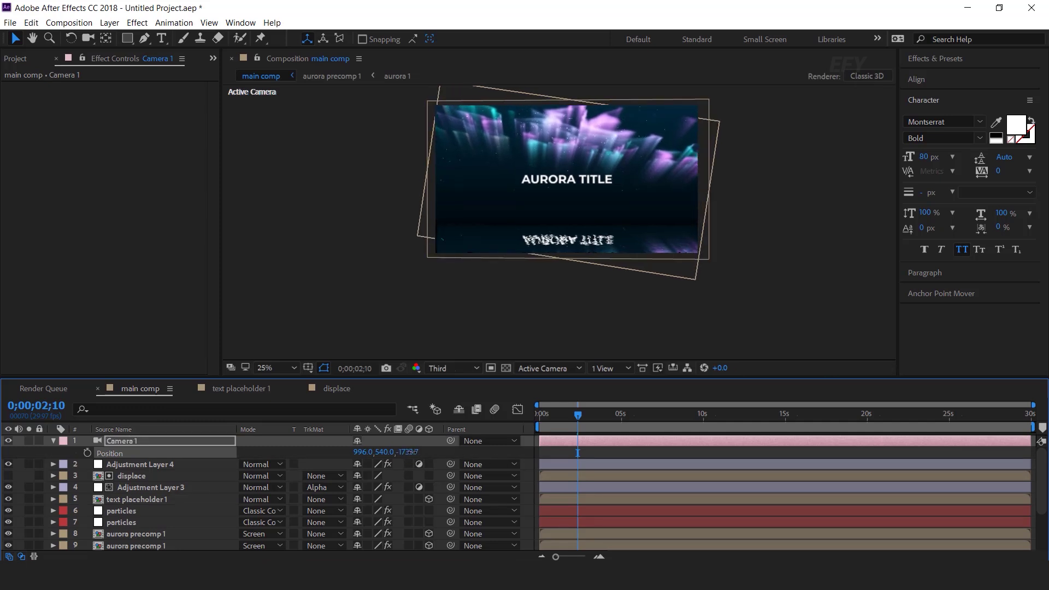
left_click_drag(409, 452, 412, 452)
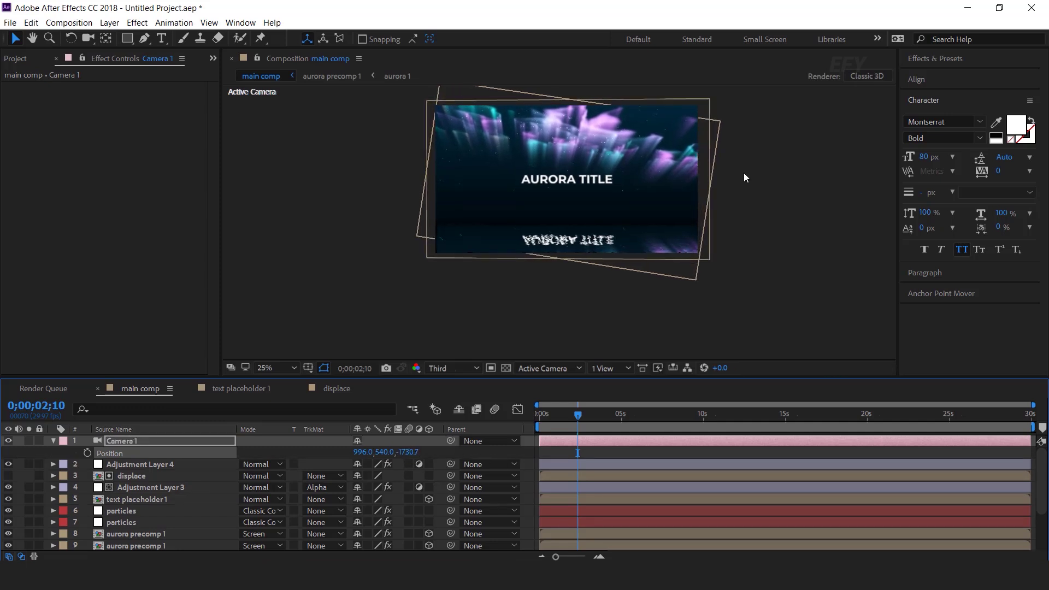
Inside aurora precomp 1, reposition the aurora 1 layer near the frame's upper edge and scale it to about 105.3, 102.8, 128%
left_click(669, 267)
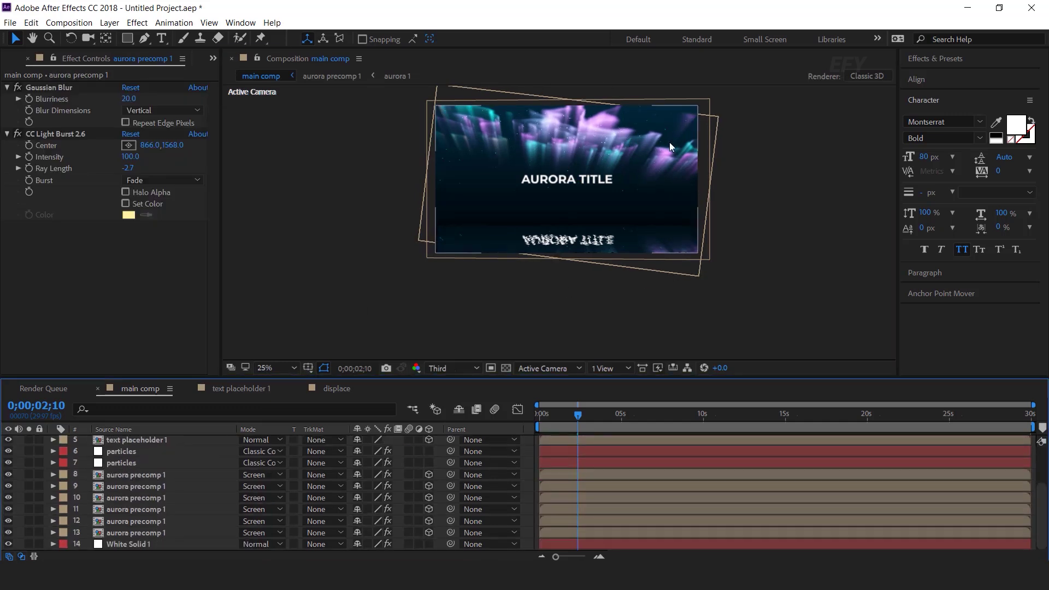
scroll(143, 478, "up", 1)
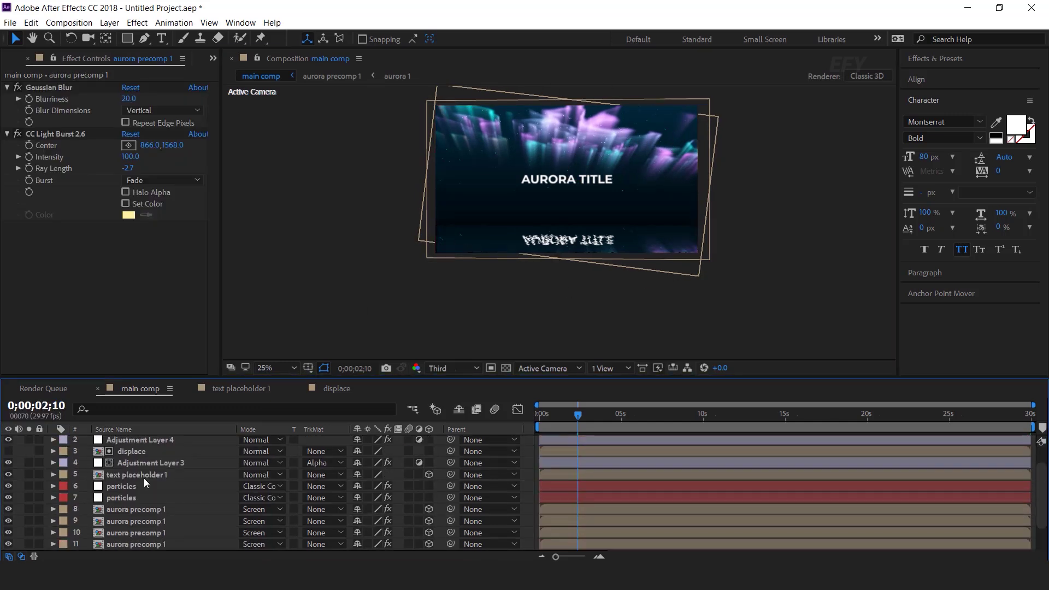
double_click(153, 509)
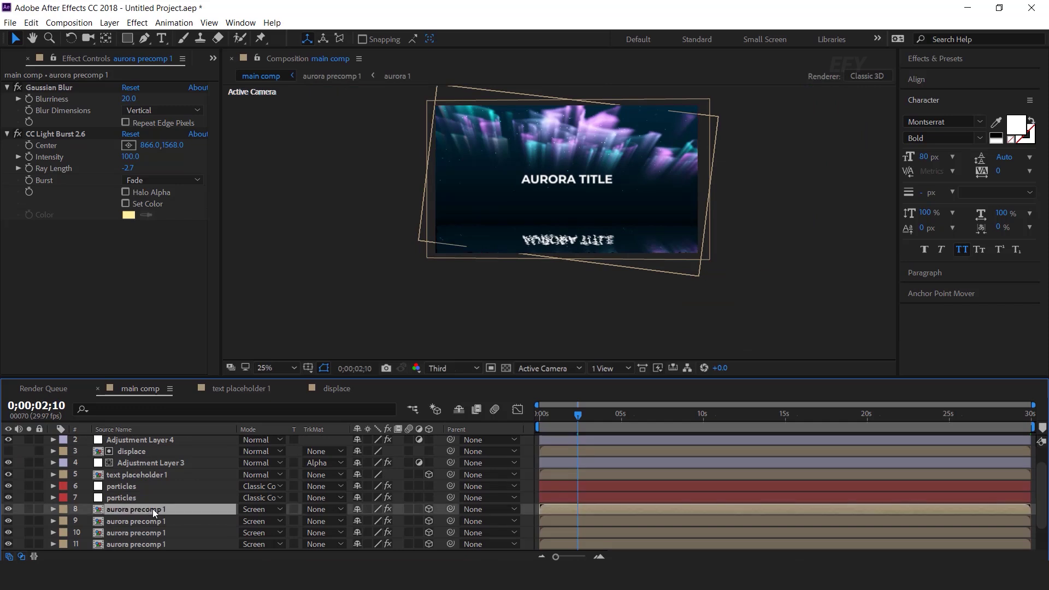
left_click(558, 188)
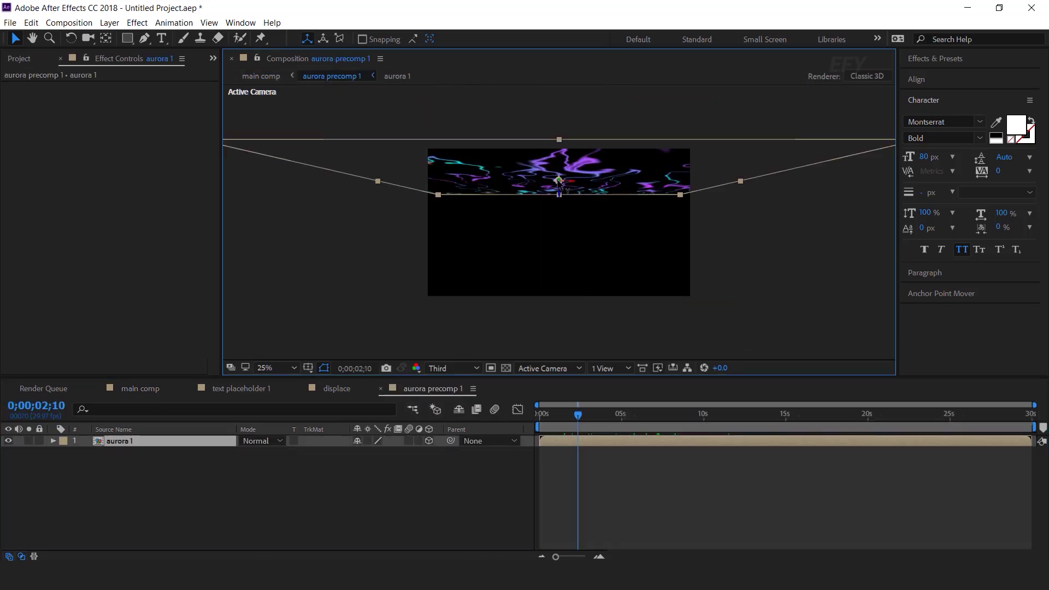
left_click_drag(558, 188, 569, 282)
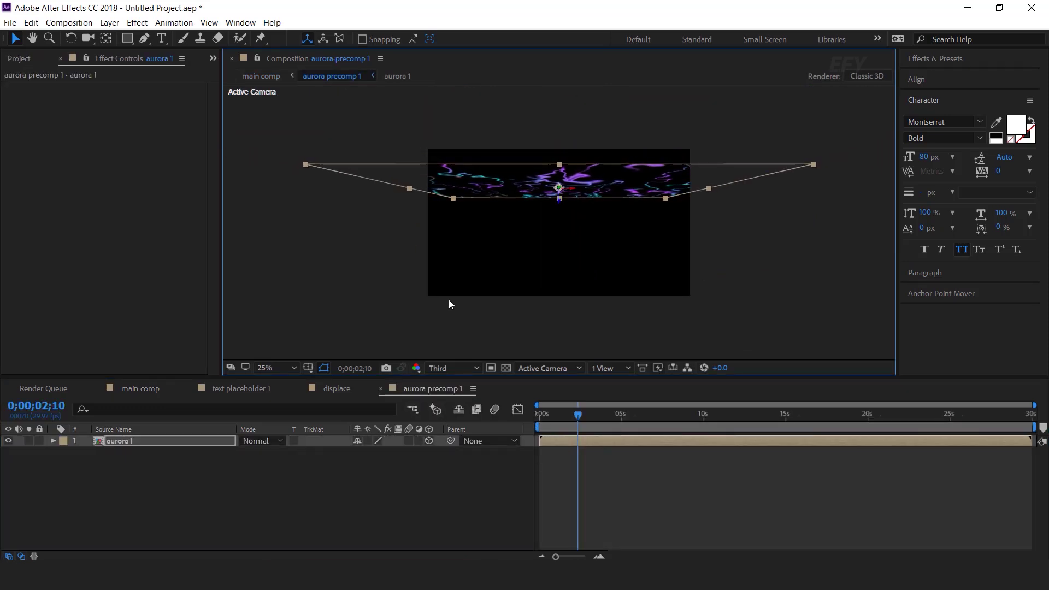
key("s")
left_click_drag(421, 459, 435, 459)
left_click_drag(691, 199, 671, 199)
left_click_drag(558, 194, 560, 180)
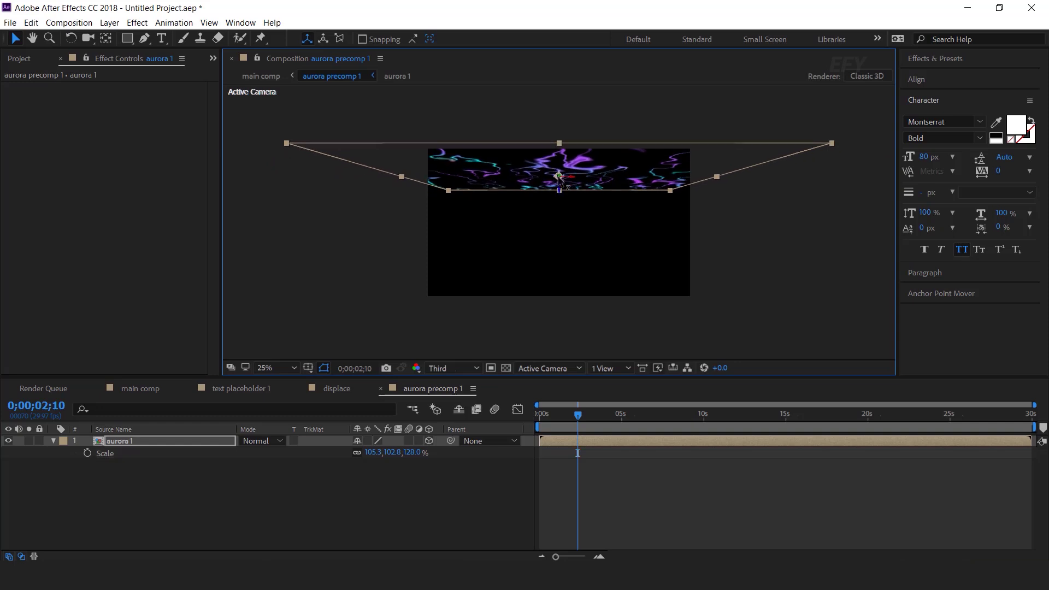
left_click(134, 389)
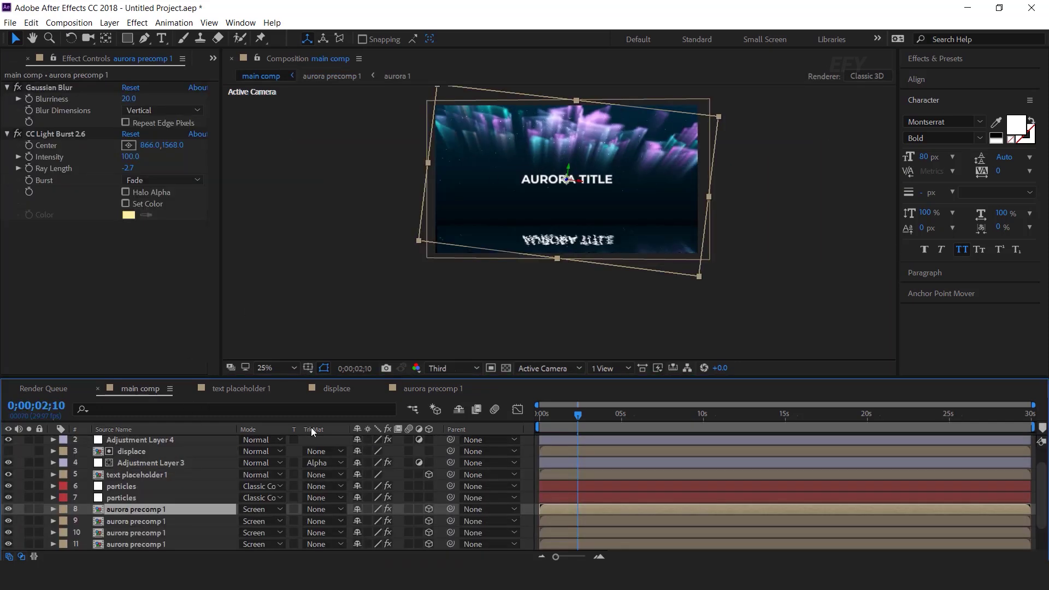
In the aurora 1 comp, set the Fractal Noise Scale Width on White Solid 3 to about 206.9, and return to the main comp
left_click(433, 389)
double_click(129, 441)
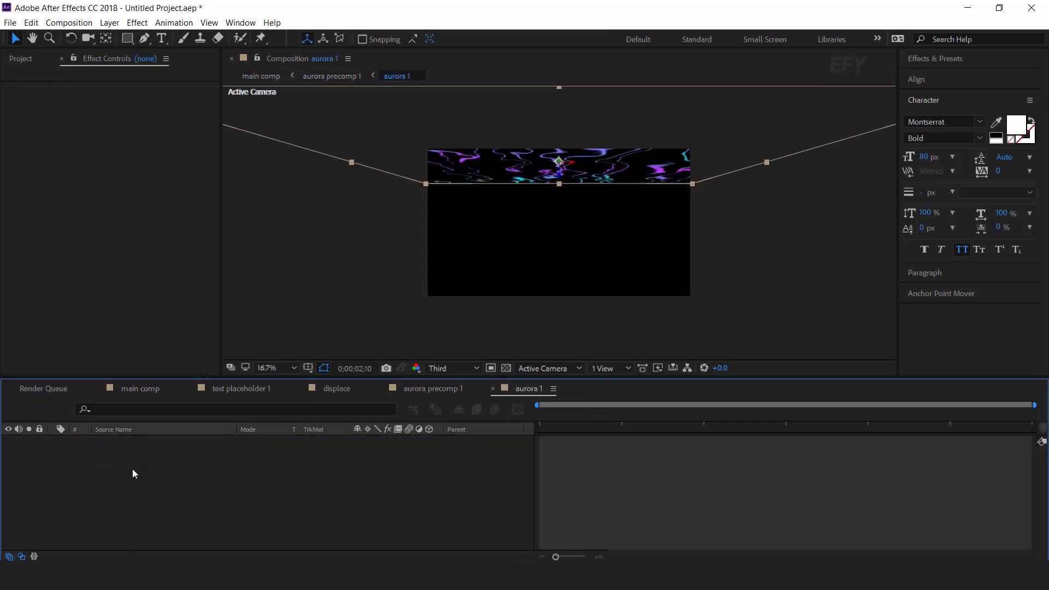
left_click(152, 455)
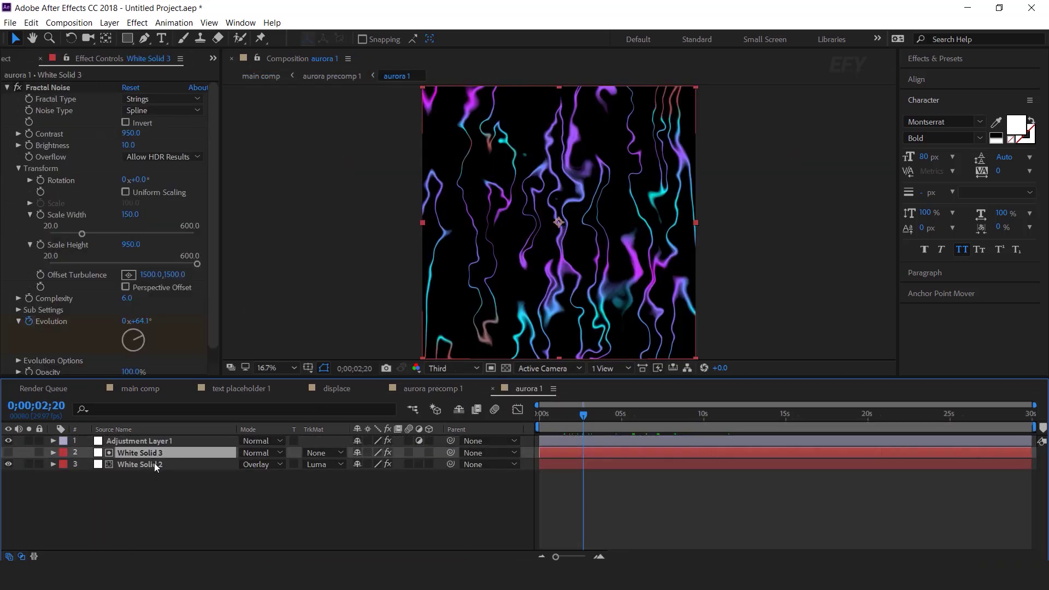
left_click_drag(80, 235, 98, 235)
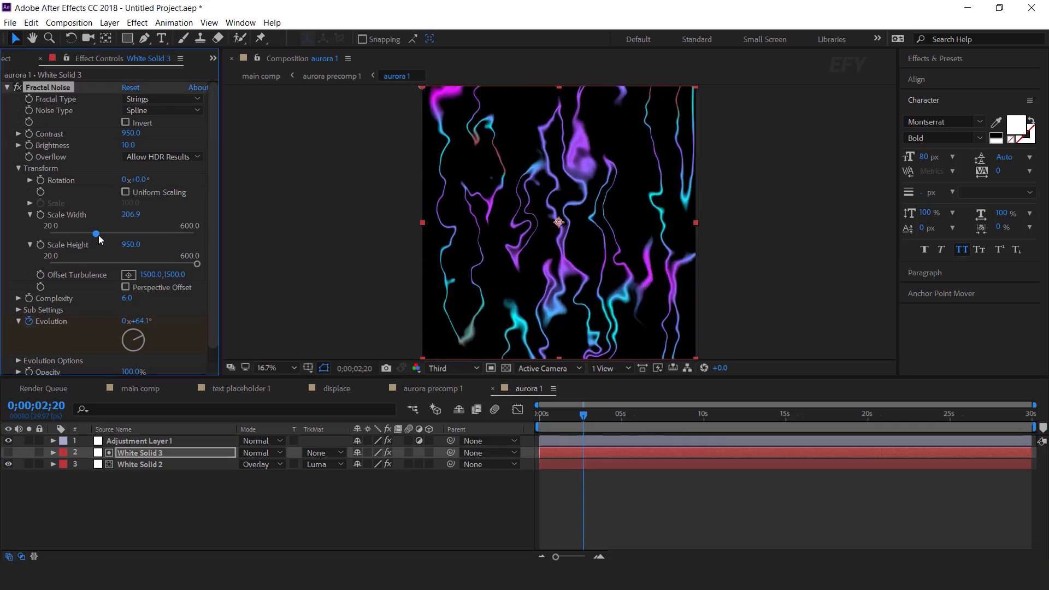
left_click(145, 388)
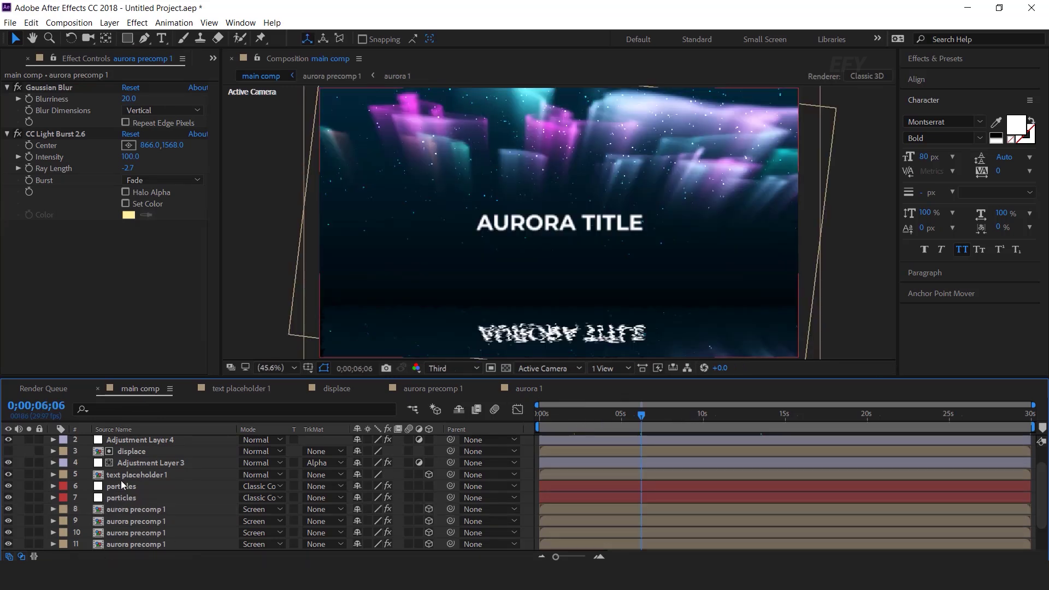
Set the opacity of Adjustment Layer 3, which holds the Mirror reflection, to 42%
left_click(145, 486)
left_click(152, 464)
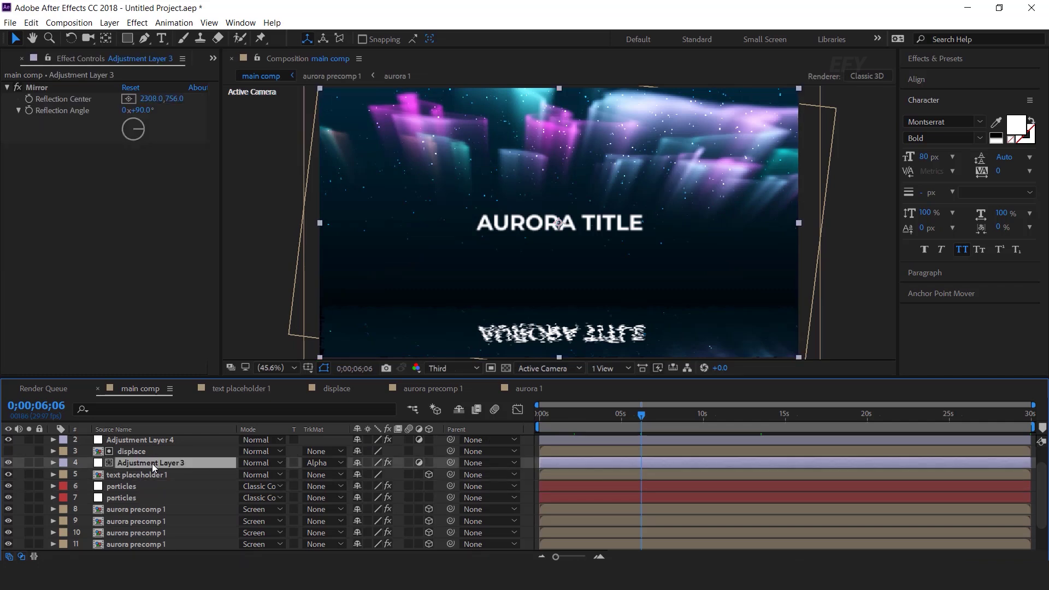
key("t")
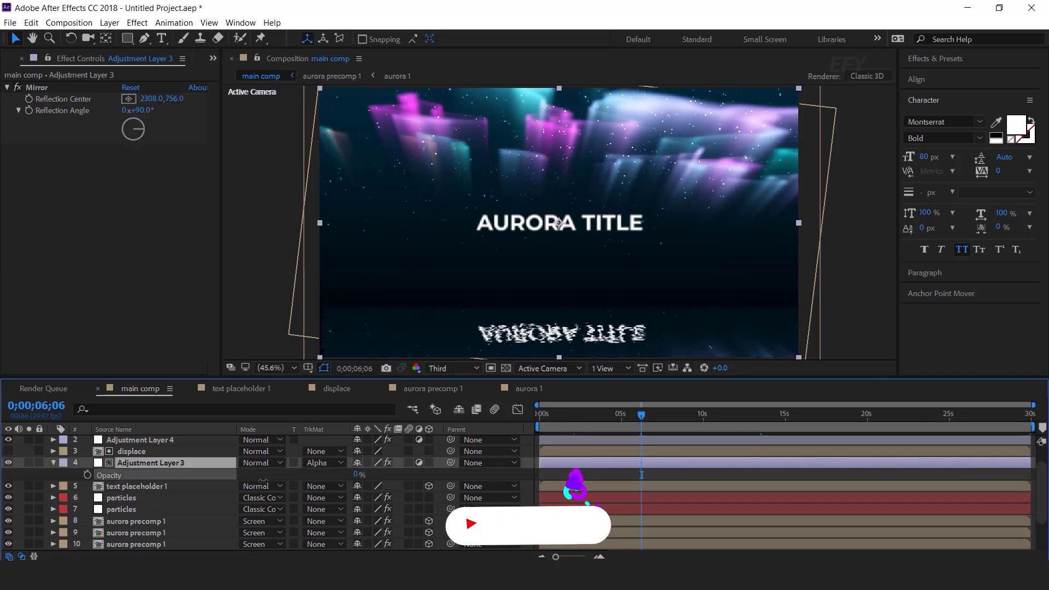
left_click_drag(263, 481, 290, 481)
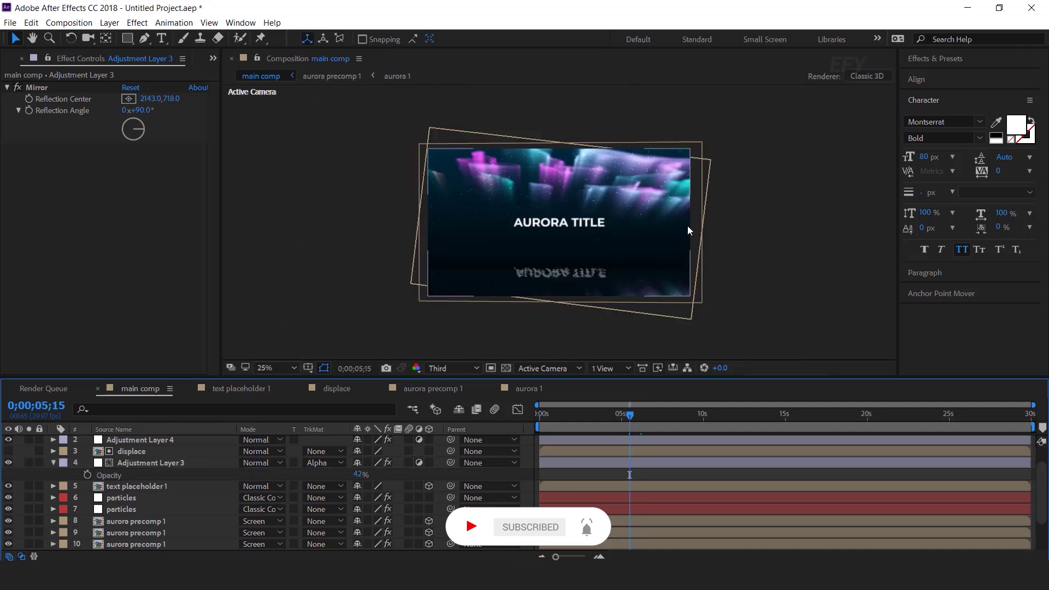
scroll(662, 225, "up", 2)
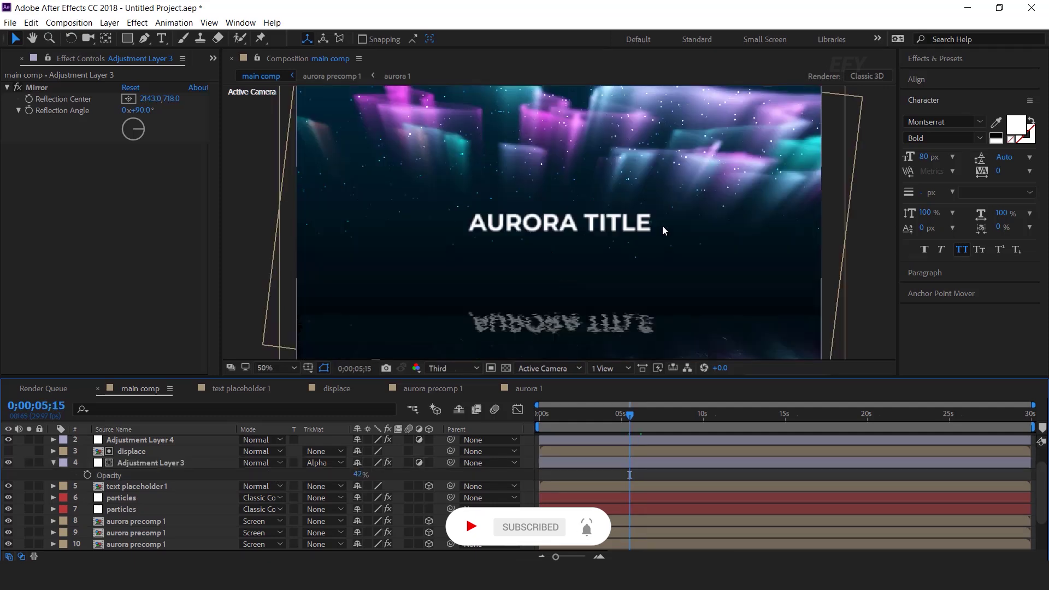
scroll(661, 228, "down", 2)
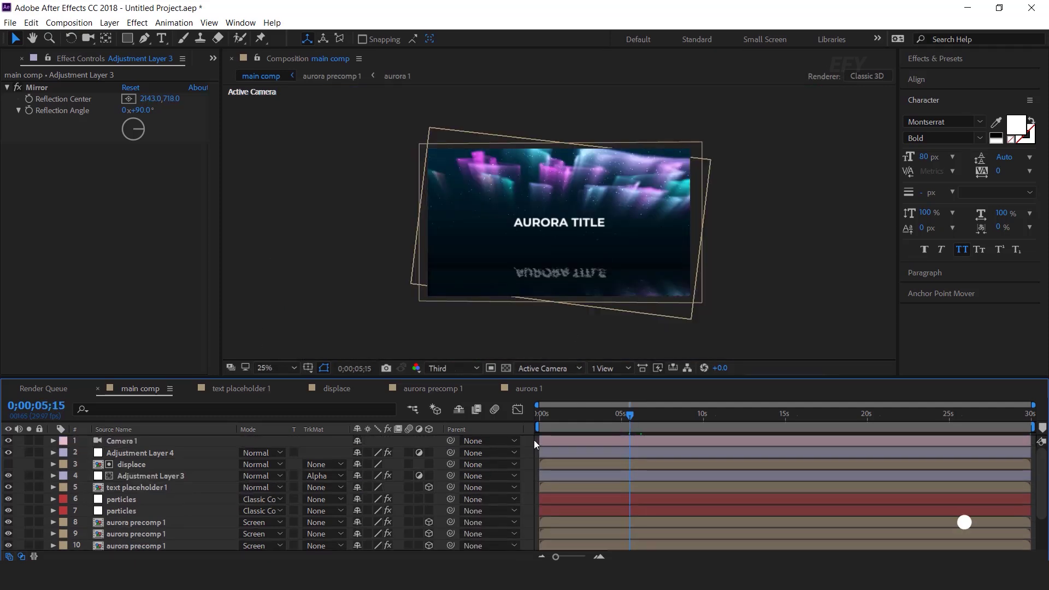
Add an adjustment layer at the top of the main comp and apply Gaussian Blur to it
right_click(533, 301)
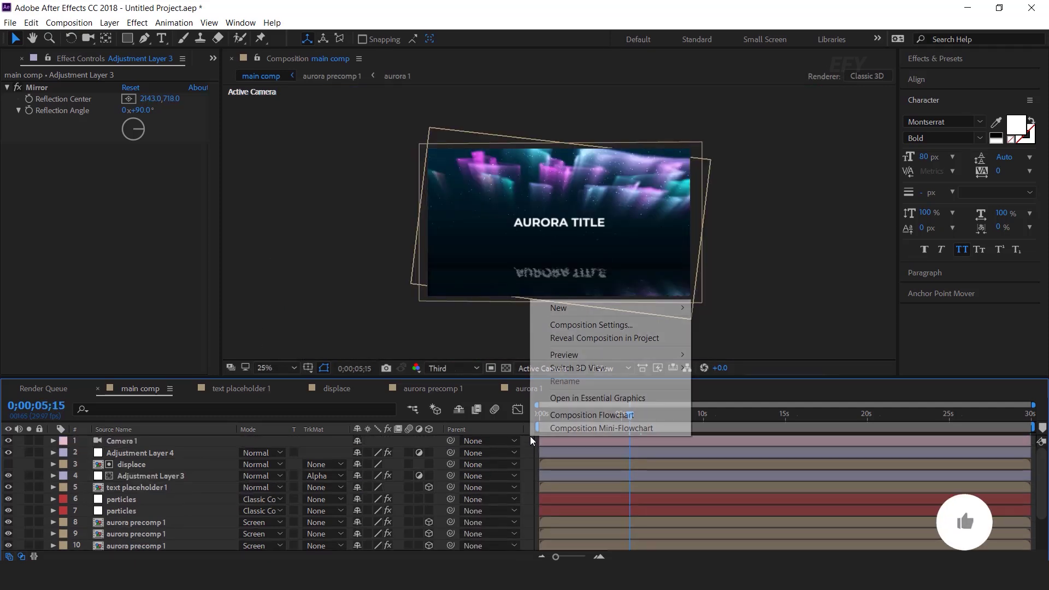
mouse_move(665, 309)
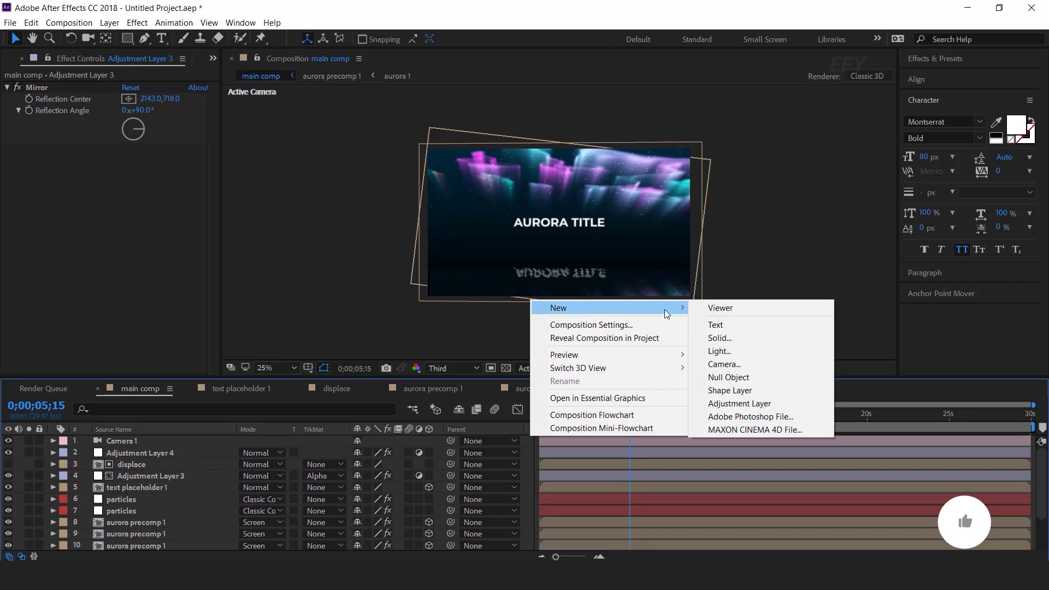
left_click(740, 405)
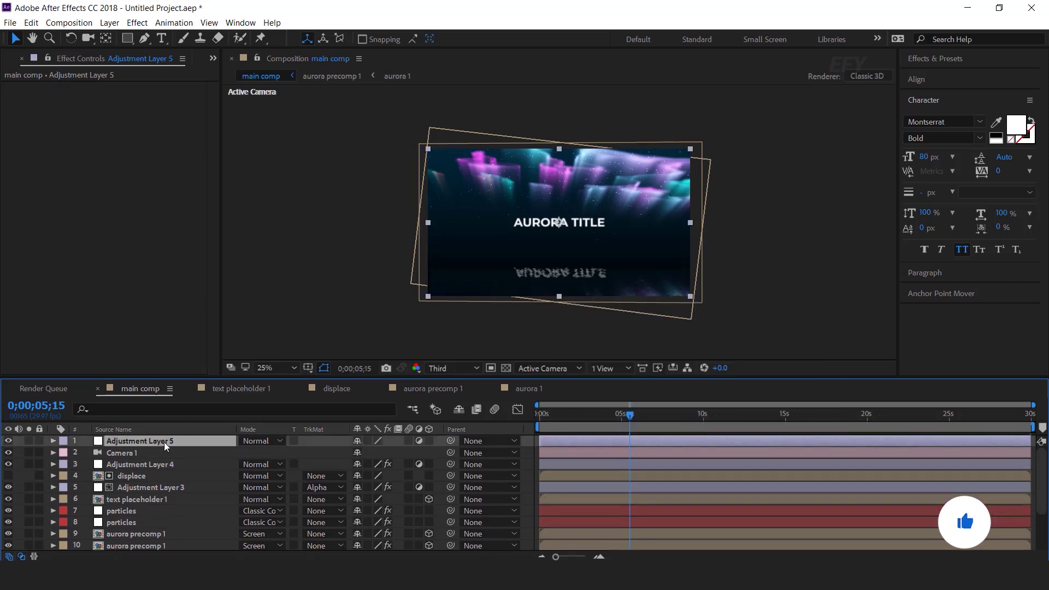
key("ctrl+space")
type("gau")
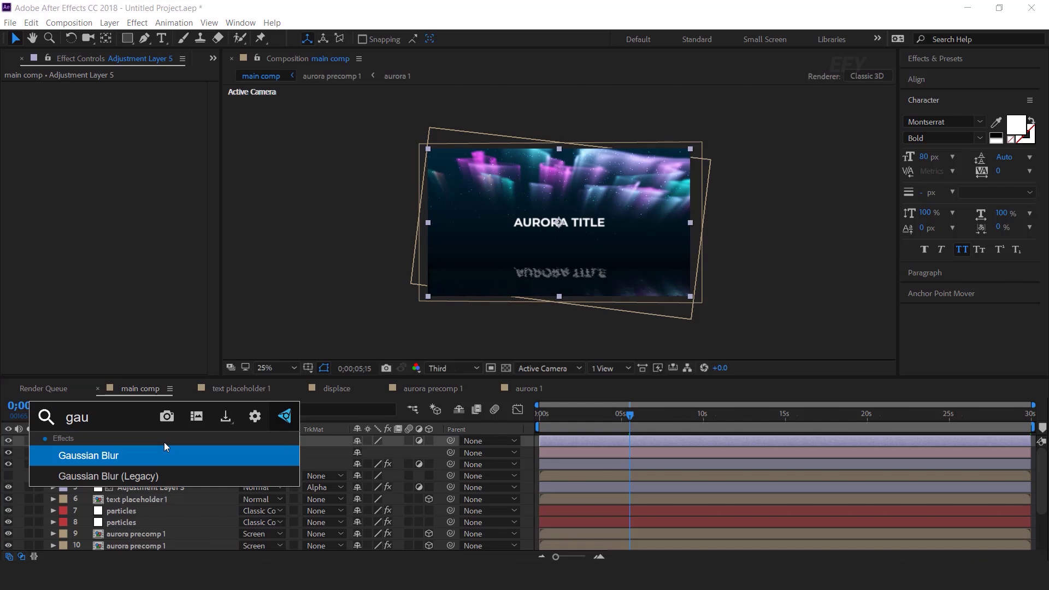
key("Return")
Keyframe the Gaussian Blur's Blurriness at 150 on the first frame of the main comp
left_click(536, 415)
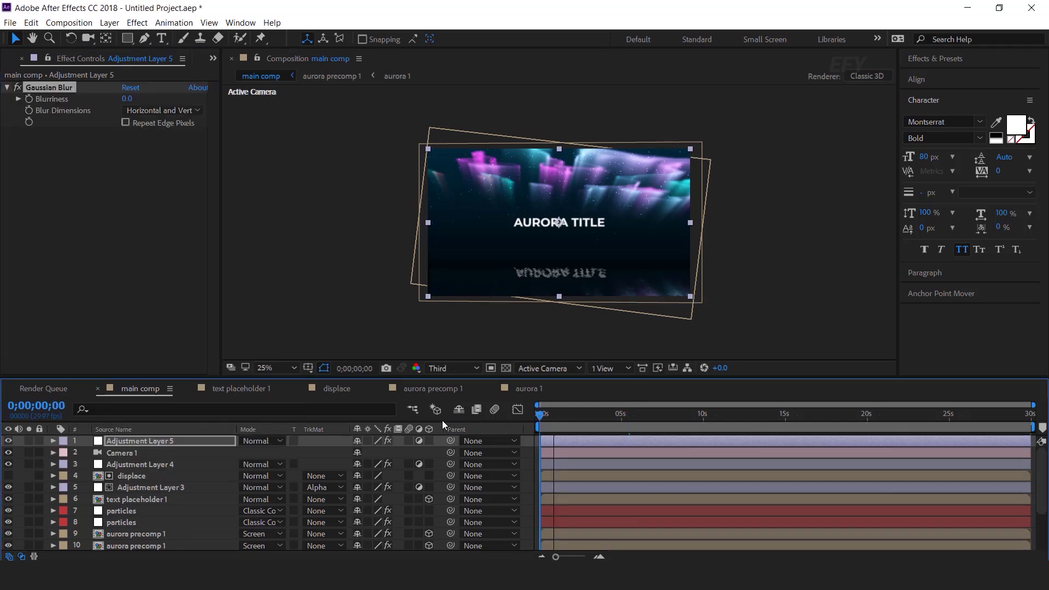
left_click(29, 100)
left_click(129, 99)
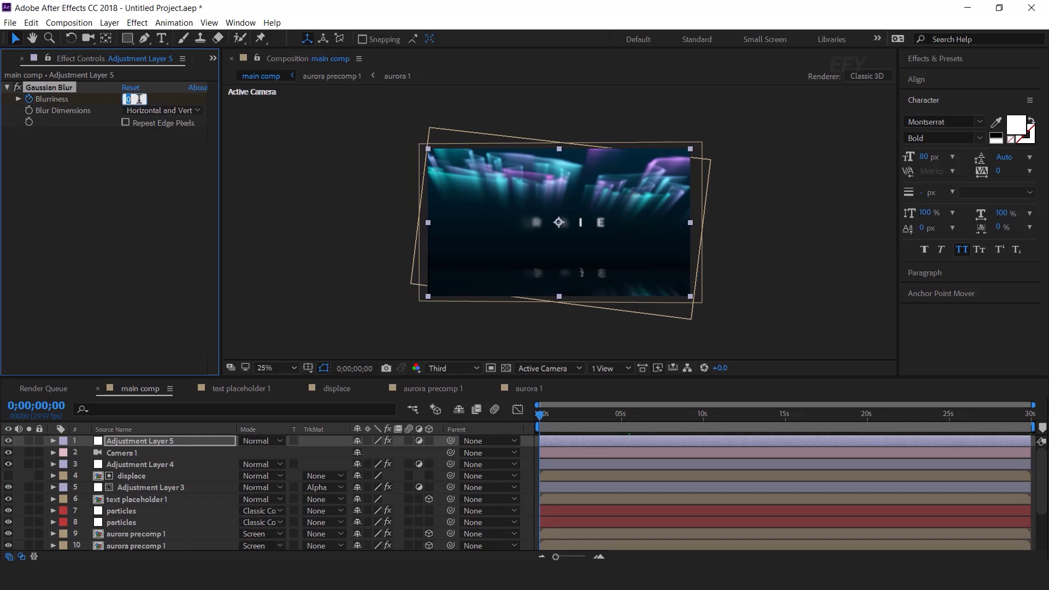
key("Return")
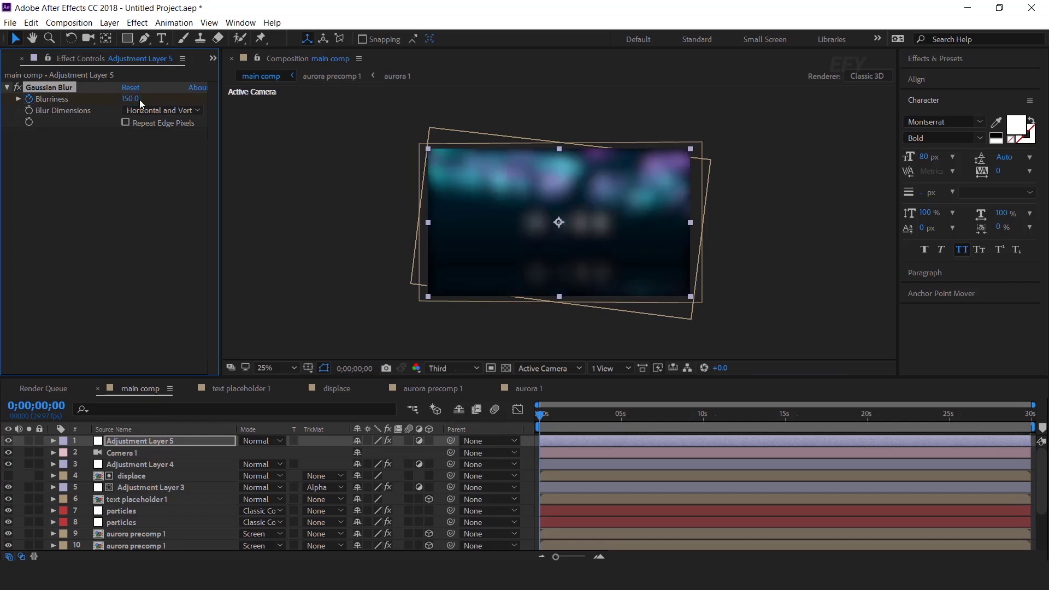
Keyframe the Gaussian Blur's Blurriness at 0 at the 1-second mark
left_click(600, 557)
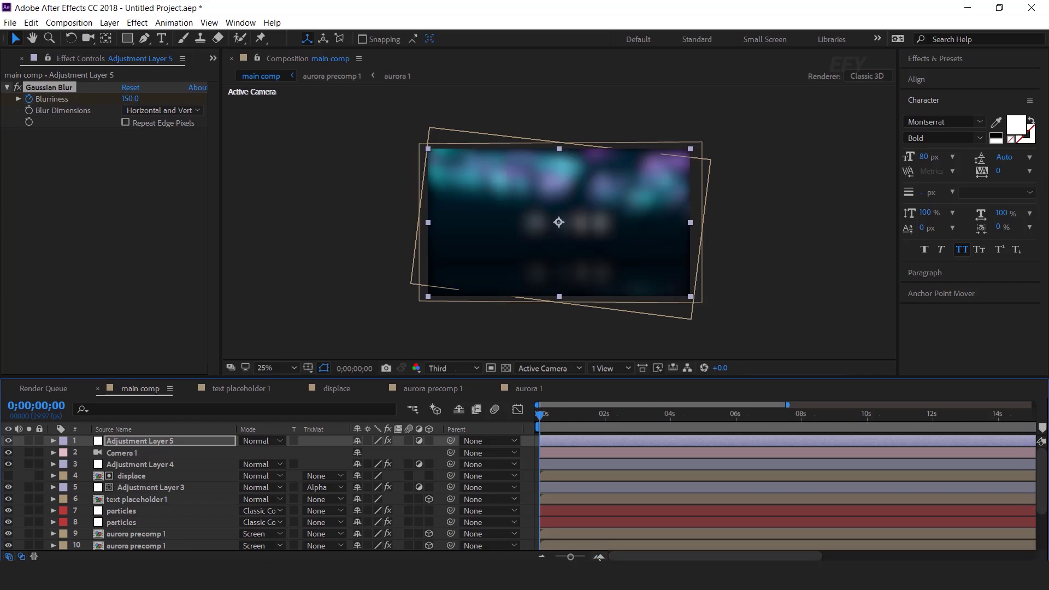
left_click(599, 557)
left_click_drag(572, 412, 608, 418)
left_click(132, 99)
type("0")
key("Return")
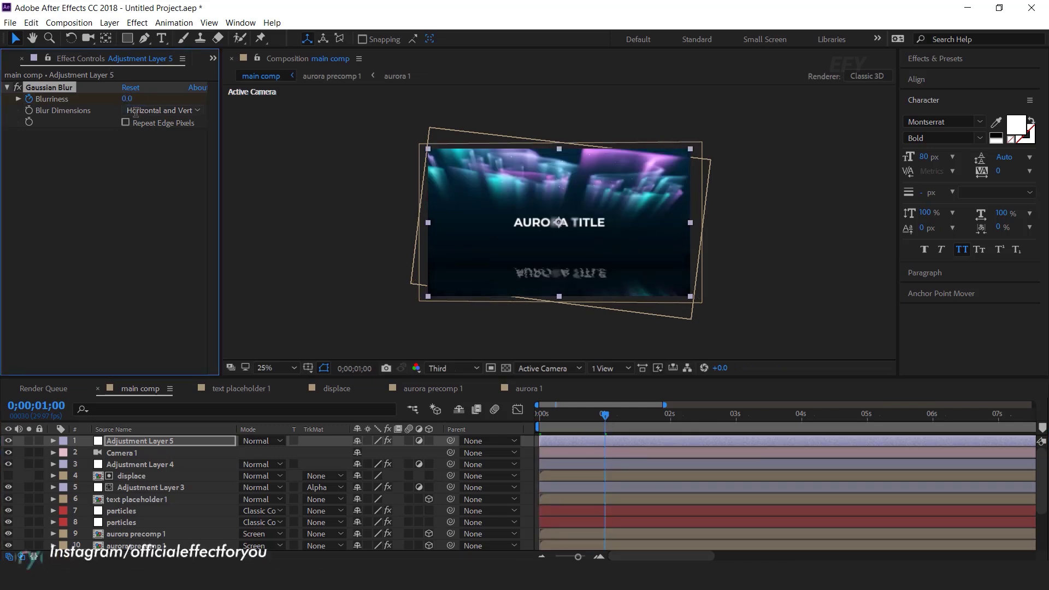
Apply the Transform effect to Adjustment Layer 5
left_click(162, 441)
key("ctrl+space")
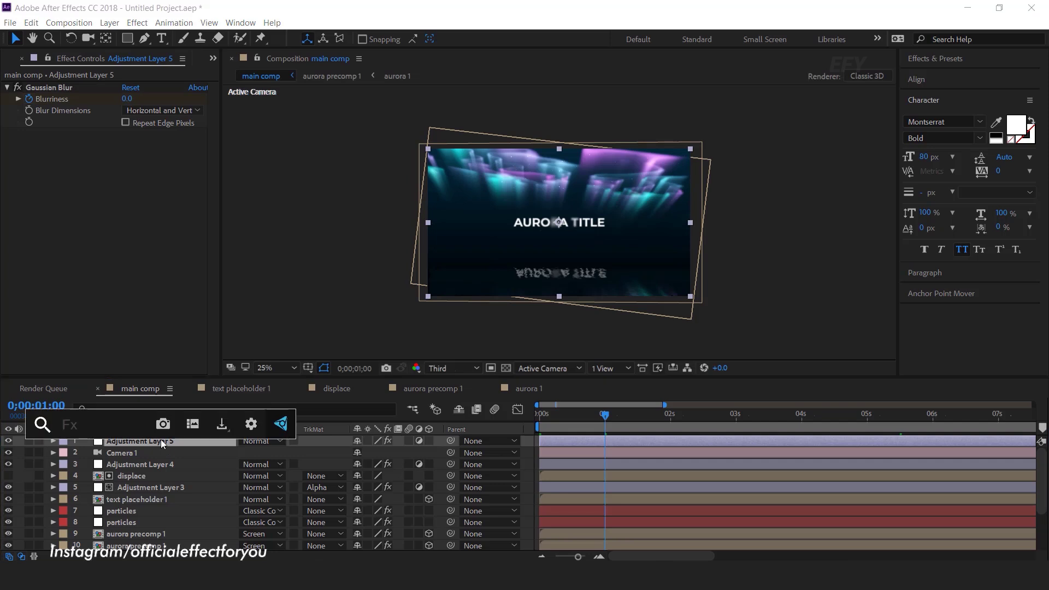
type("tra")
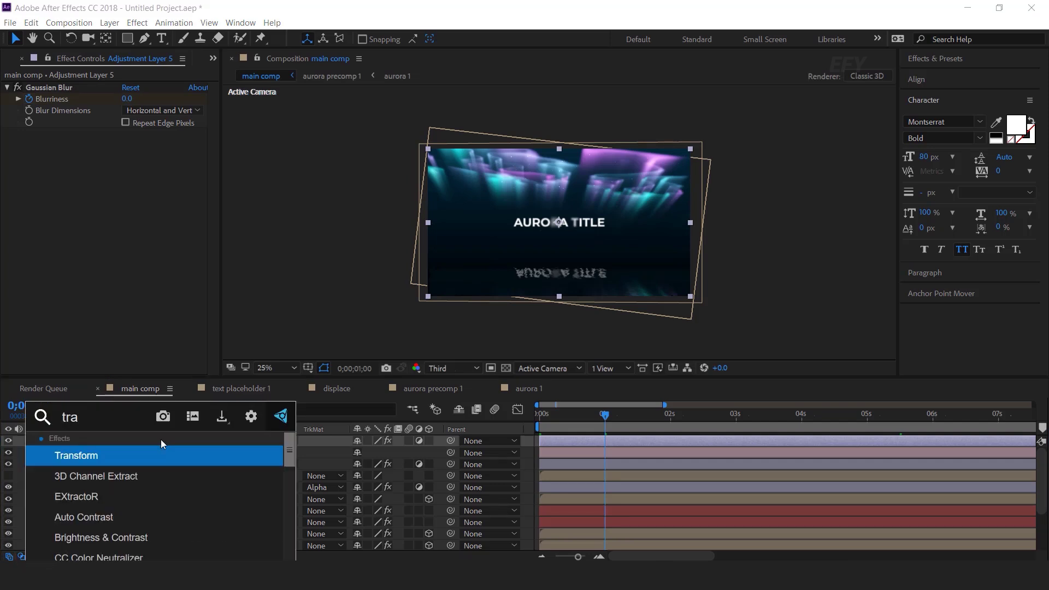
key("Return")
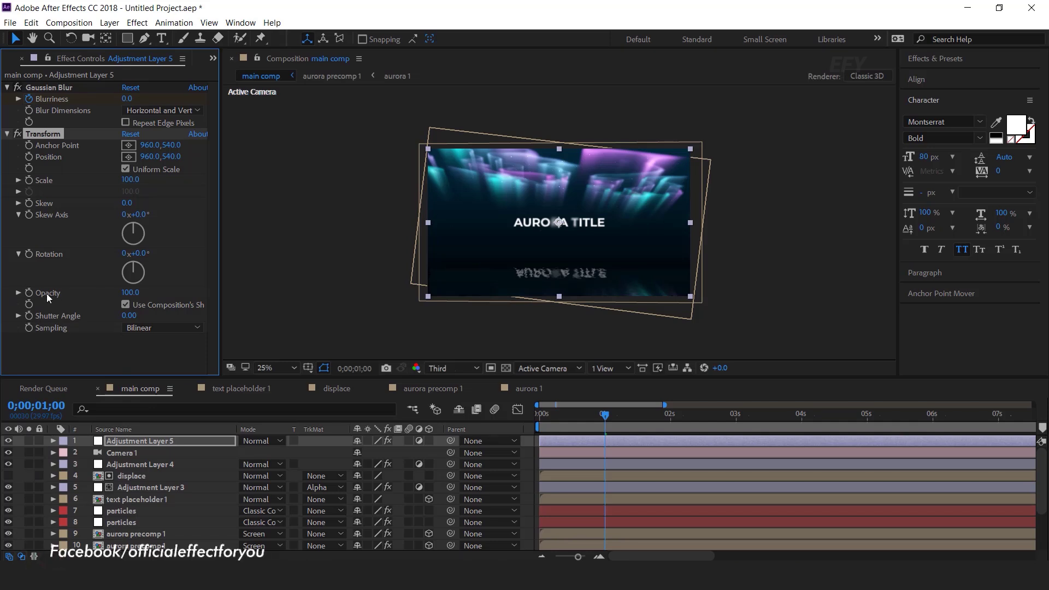
Keyframe the Transform effect's Opacity at 100 at 1 second and 0 on the first frame
left_click(30, 293)
left_click_drag(604, 413, 444, 416)
left_click(131, 293)
type("0")
key("Return")
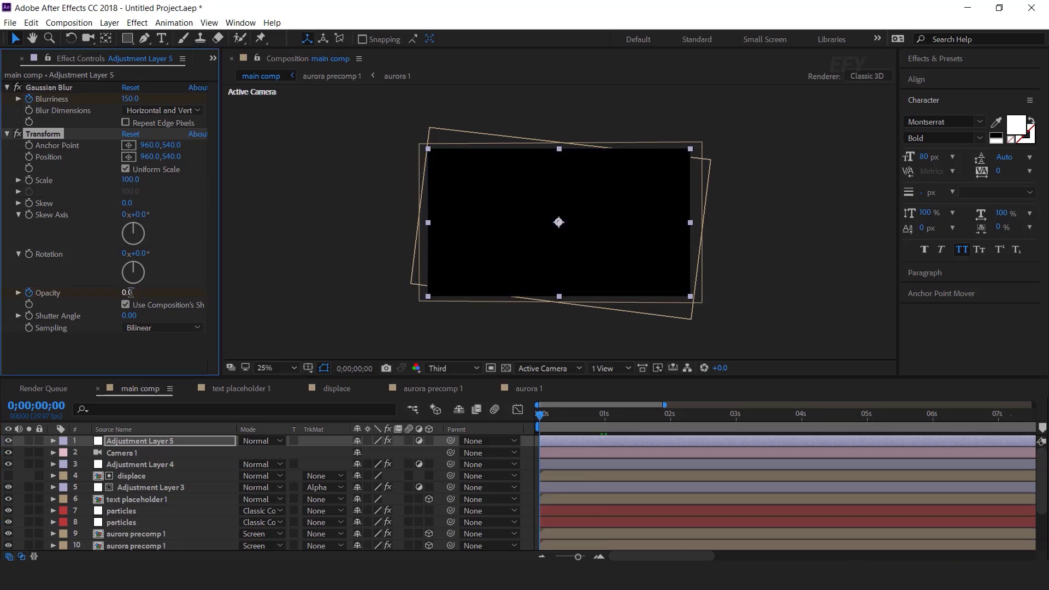
Shift the text placeholder 1 layer so it starts at about 1 second in the main comp
left_click(474, 423)
left_click_drag(546, 414, 572, 416)
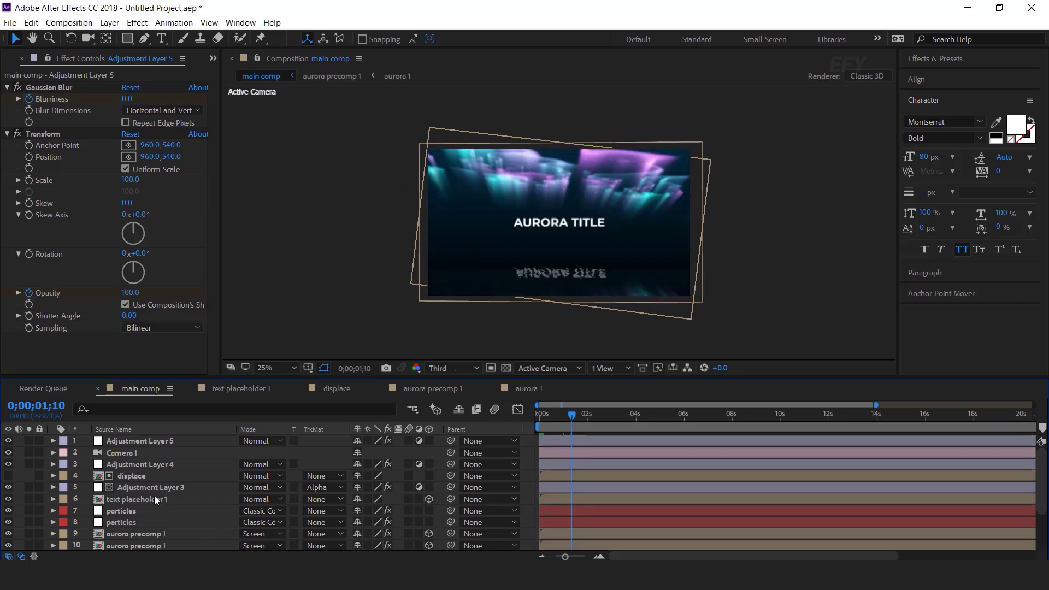
left_click(217, 501)
left_click_drag(565, 556, 575, 556)
left_click_drag(549, 498, 599, 496)
left_click_drag(590, 419, 568, 421)
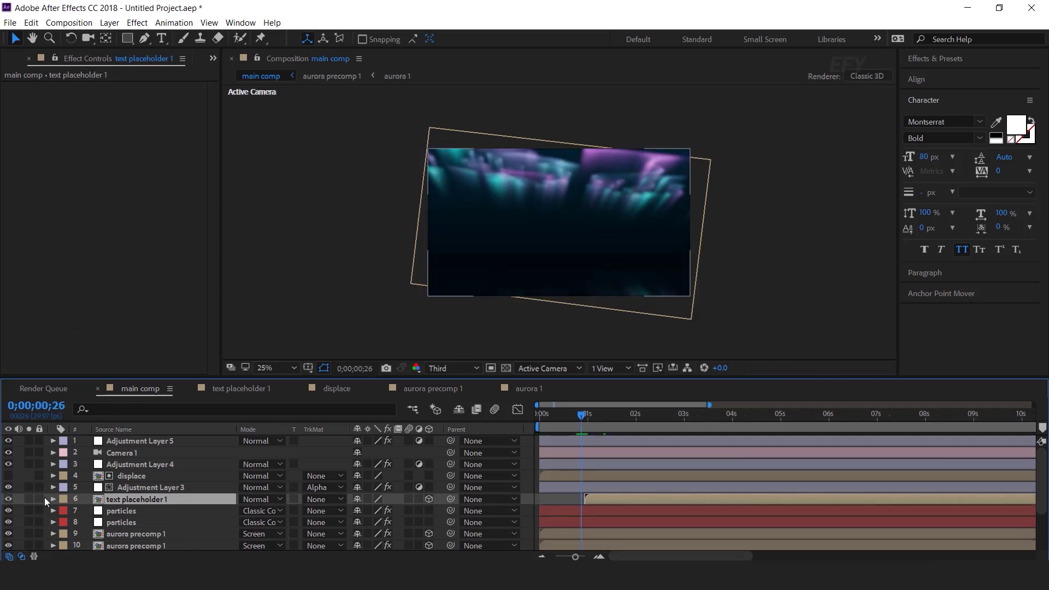
left_click_drag(575, 556, 565, 557)
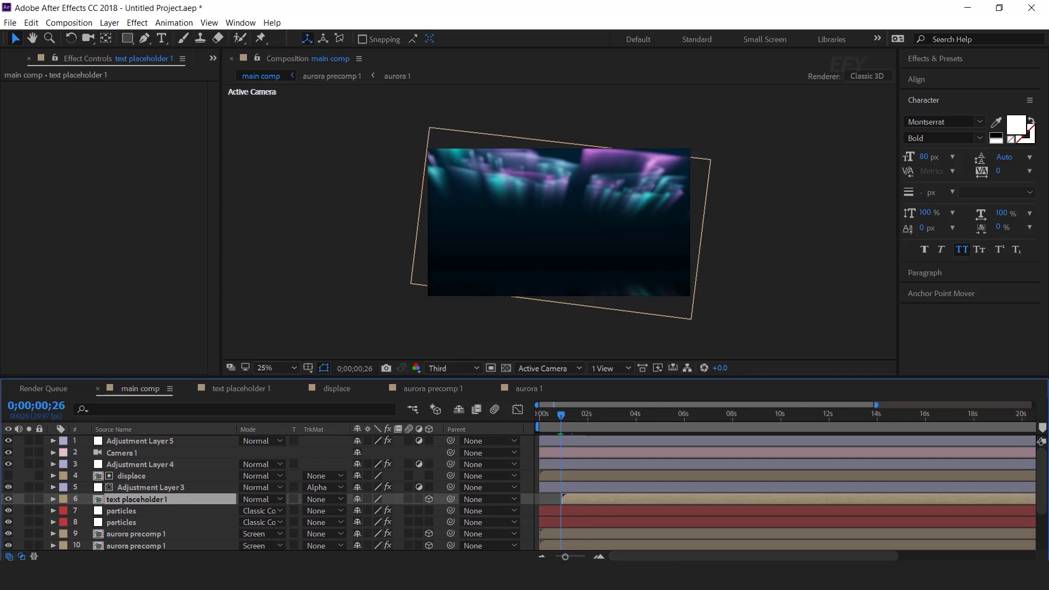
left_click(825, 295)
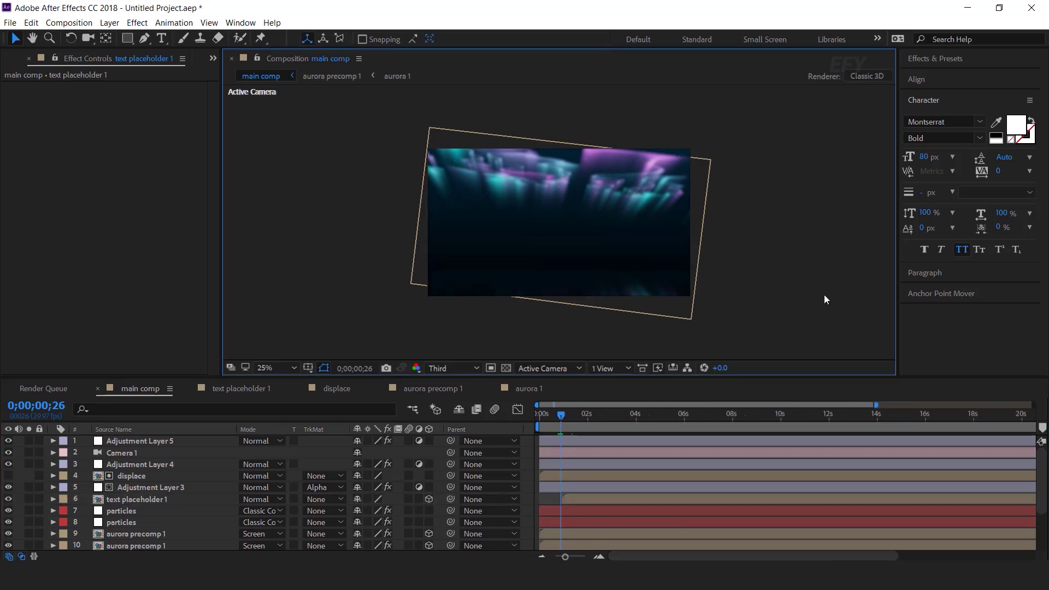
Pre-compose all layers of the main comp into a new composition named scene 1
left_click(192, 469)
key("ctrl+a")
right_click(187, 466)
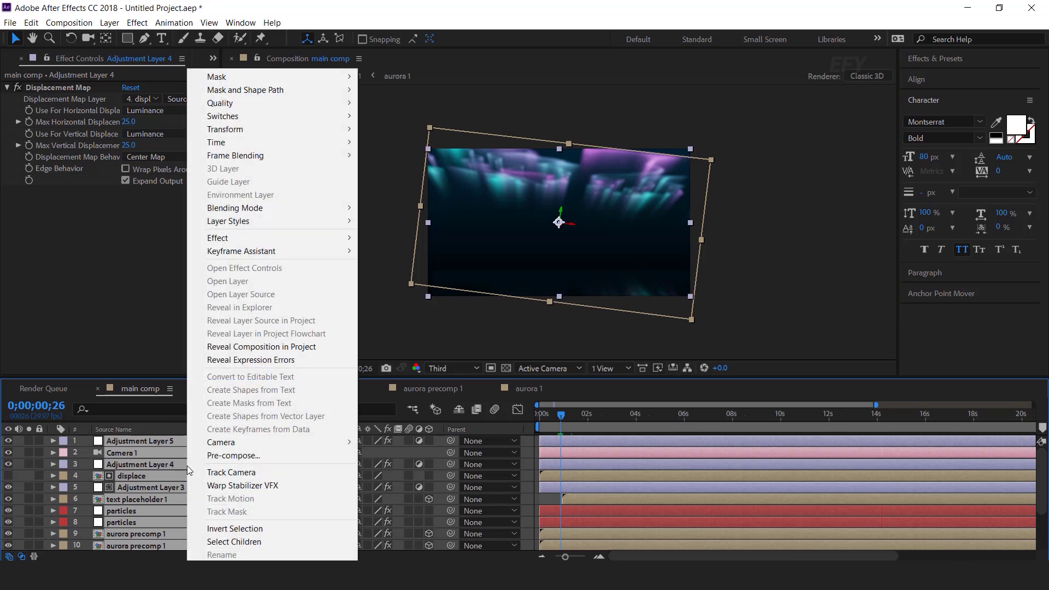
left_click(247, 456)
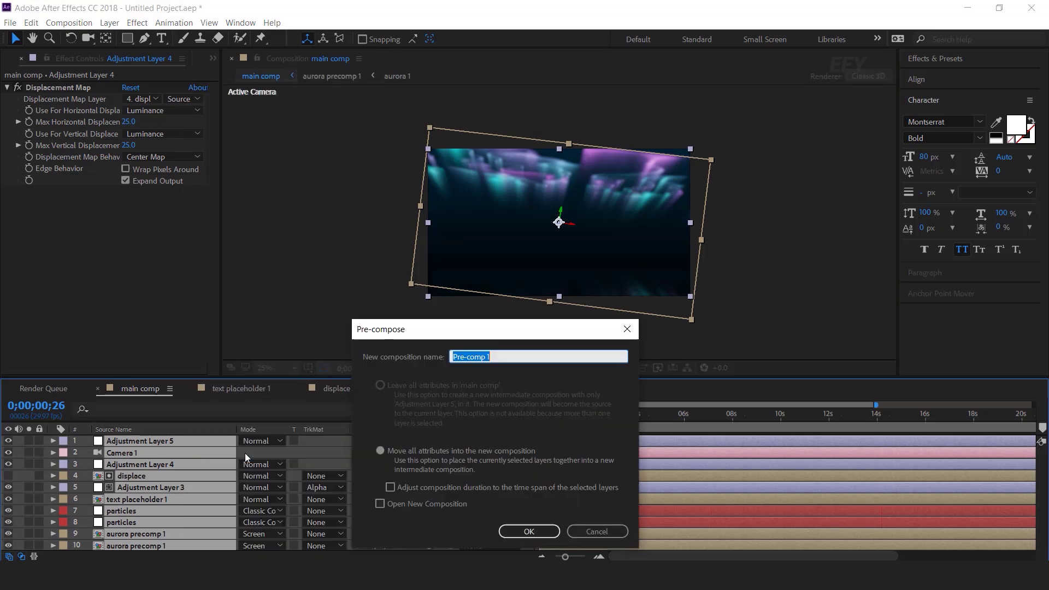
type("scene 1")
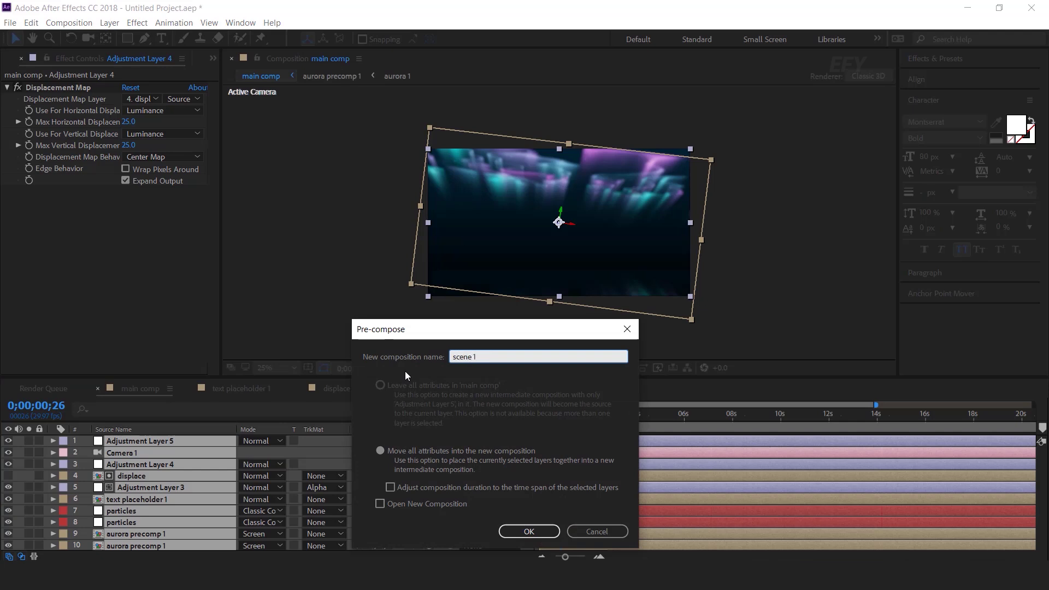
key("Return")
Move the current time to 5 seconds and duplicate the scene 1 layer in the main comp
left_click_drag(576, 420, 646, 421)
left_click(599, 557)
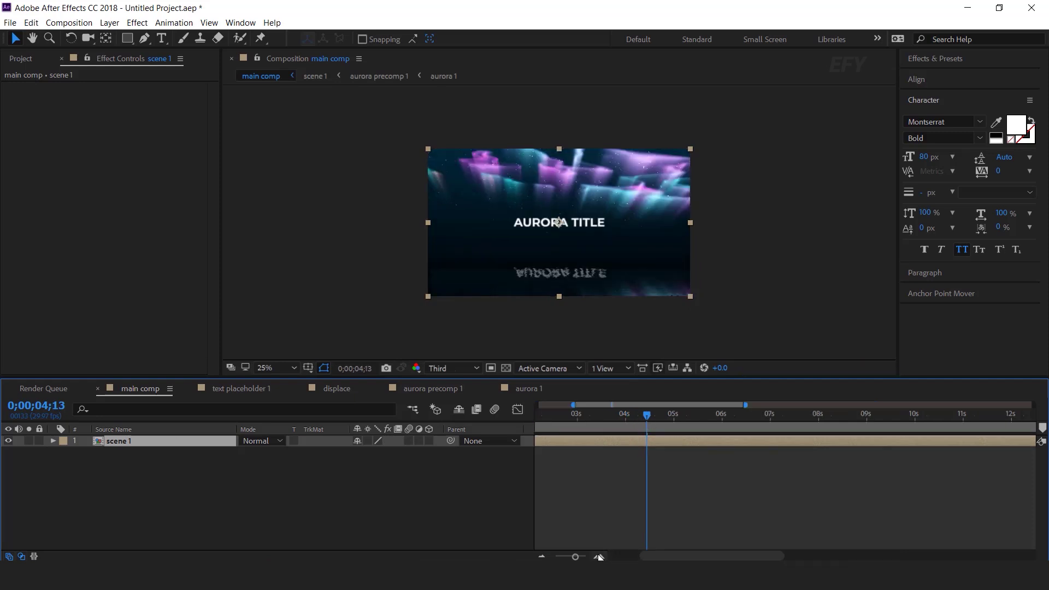
left_click(663, 419)
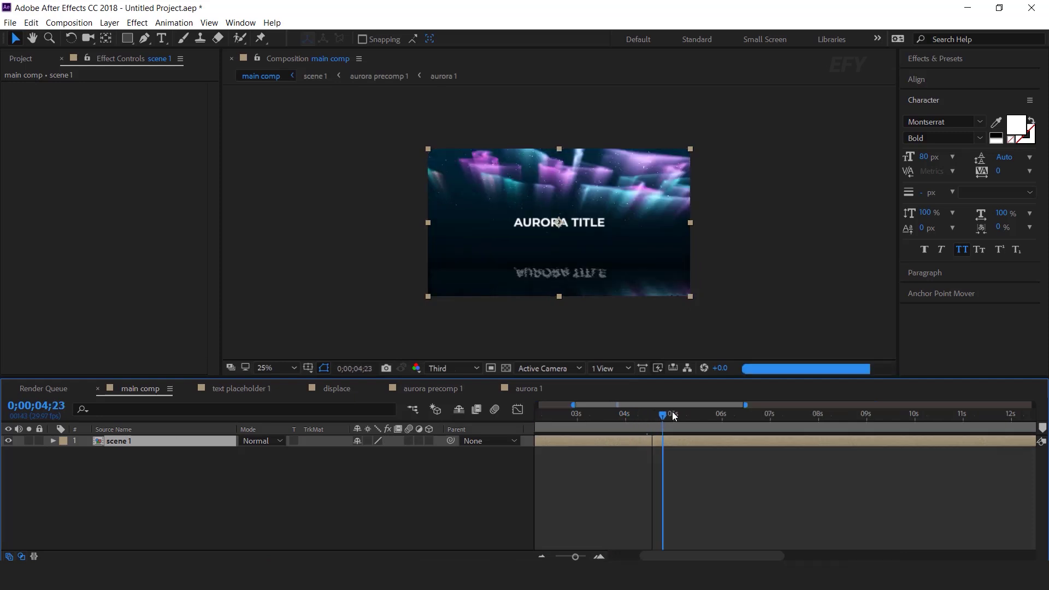
left_click(175, 445)
key("ctrl+d")
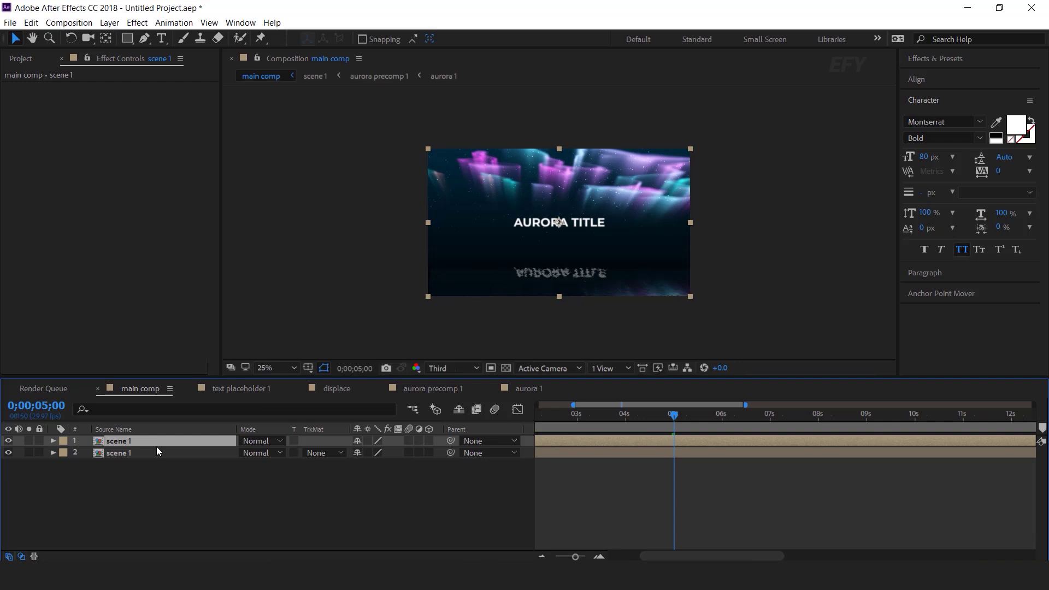
Duplicate the scene 1 composition in the project and replace the upper scene layer with the copy
left_click(21, 58)
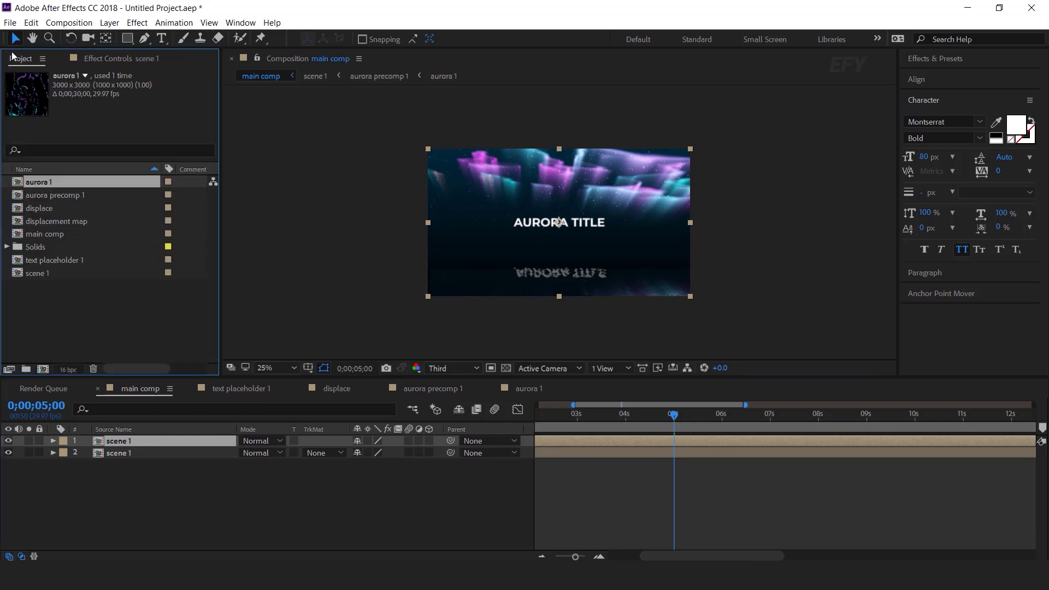
left_click(60, 308)
left_click(38, 248)
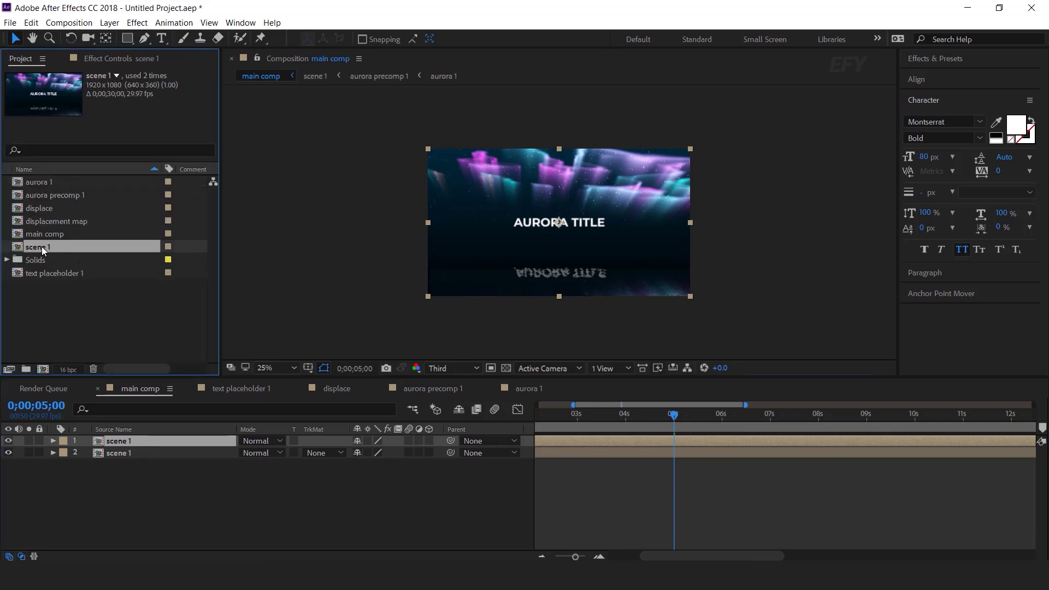
key("ctrl+d")
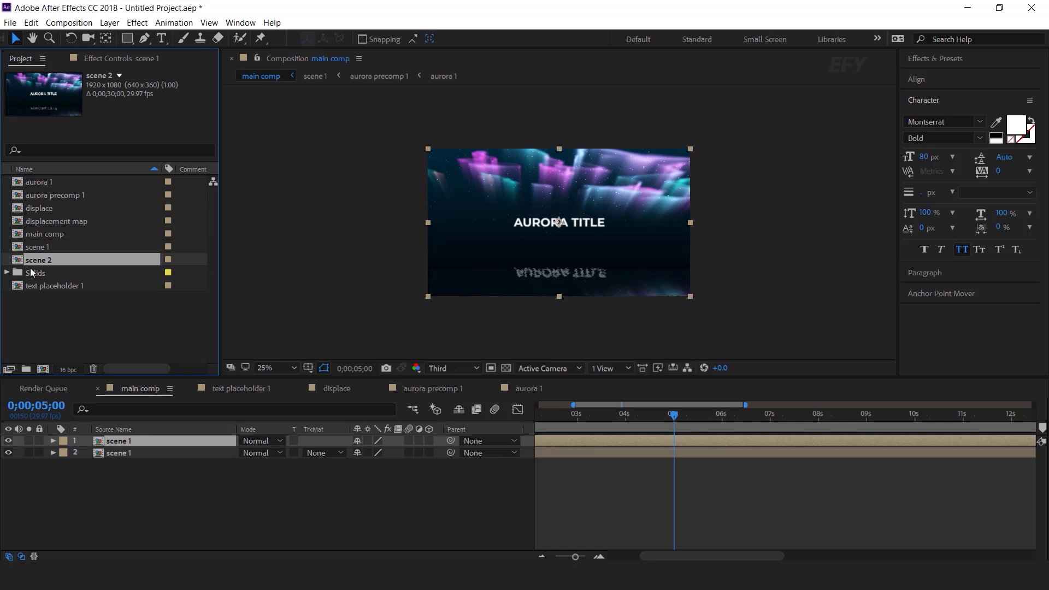
left_click_drag(18, 262, 127, 447)
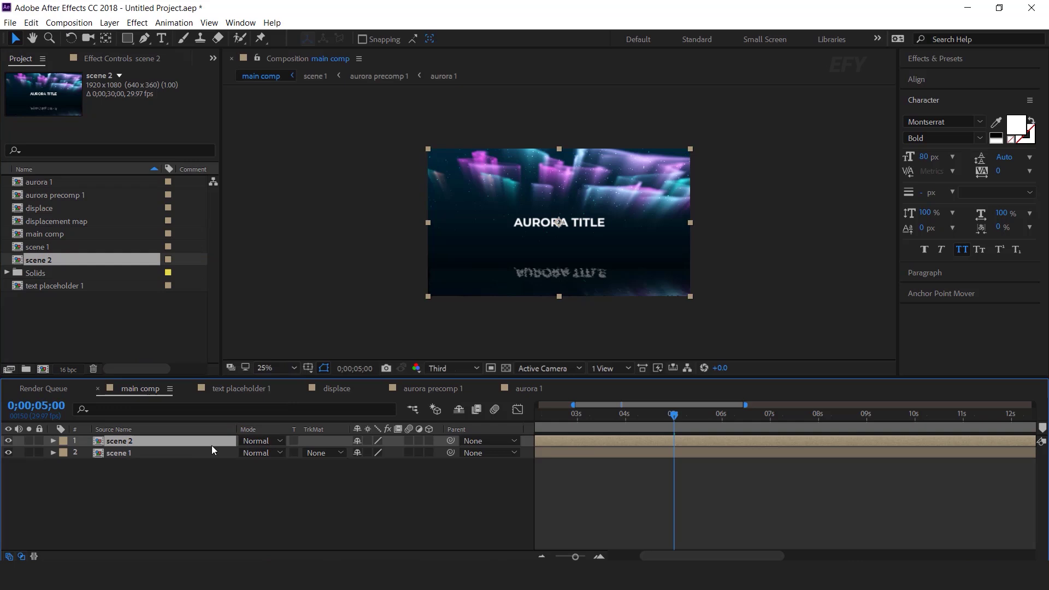
Make the scene 2 layer start at 5 seconds in the main comp
left_click_drag(563, 445, 826, 440)
key("[")
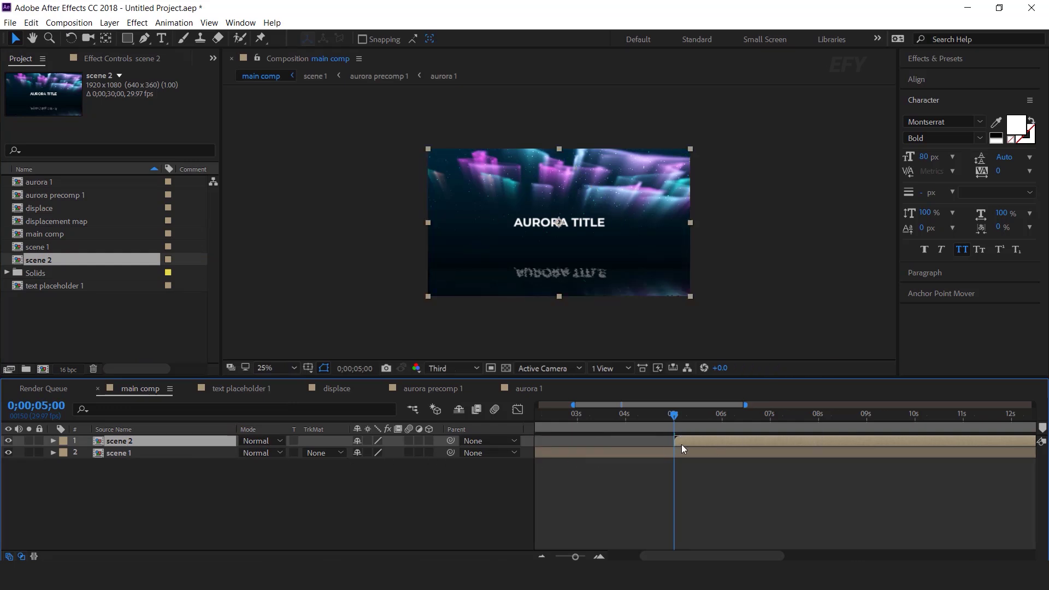
In scene 2, replace all six aurora precomp 1 layers with a duplicate of the aurora precomp 1 composition
double_click(698, 442)
scroll(155, 530, "down", 3)
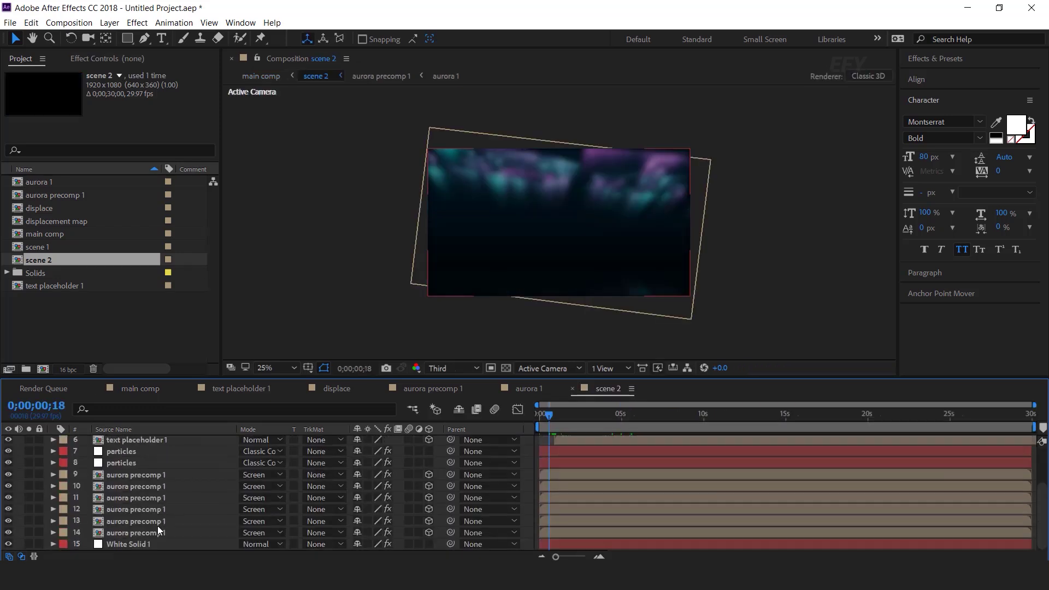
left_click(158, 473)
left_click(160, 534, "shift")
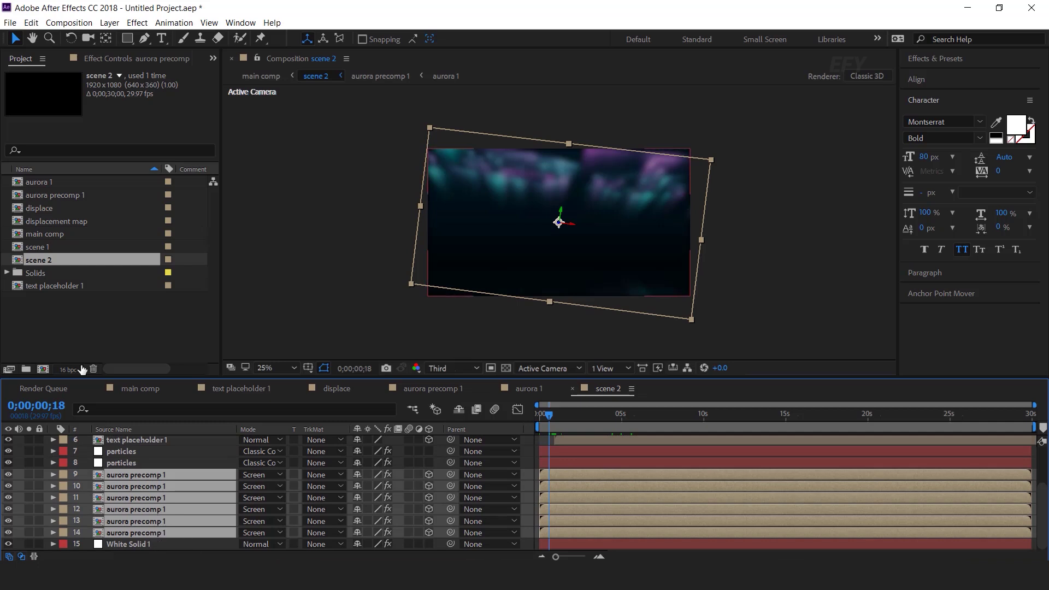
left_click(59, 199)
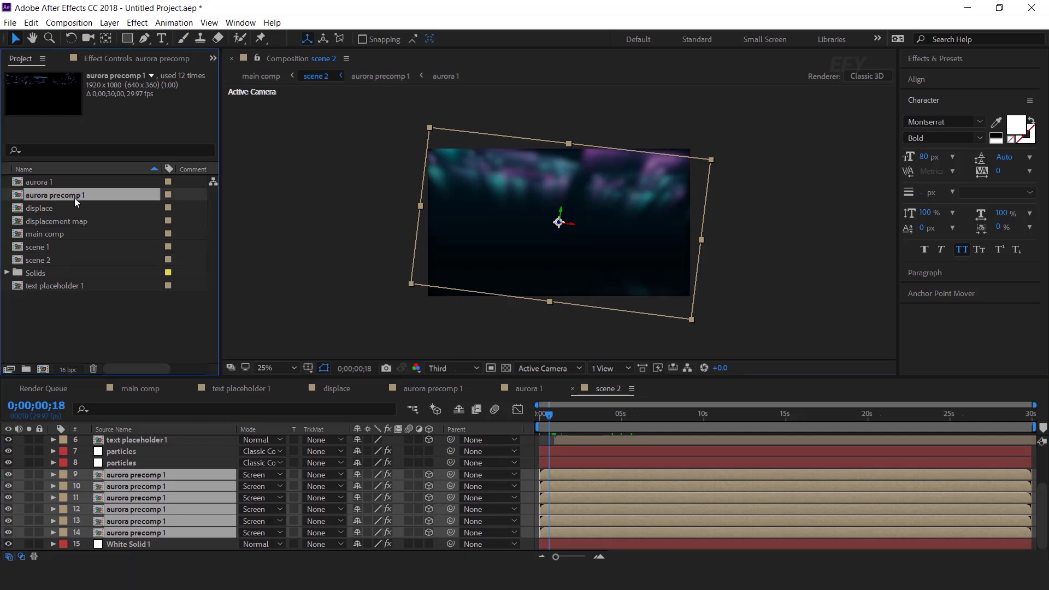
key("ctrl+d")
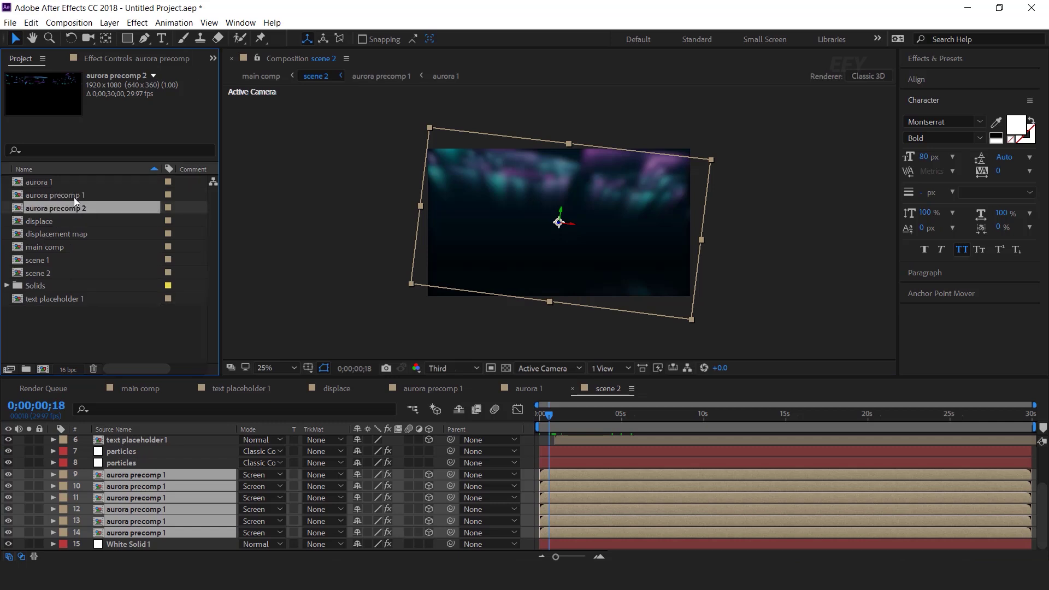
left_click_drag(18, 212, 148, 477)
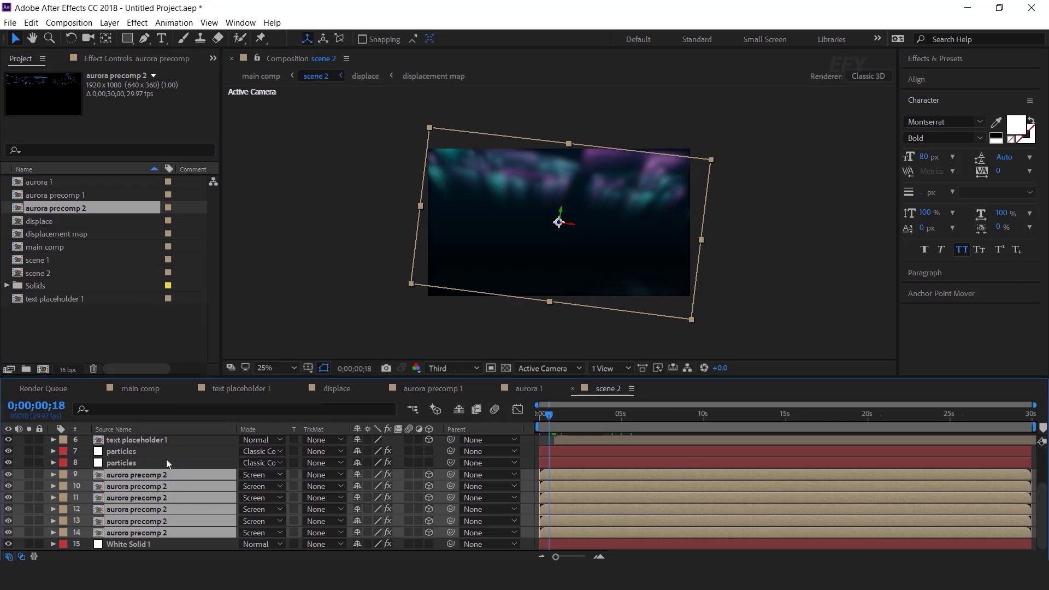
Replace the text placeholder 1 layer in scene 2 with a duplicate of the text placeholder 1 composition
left_click(155, 442)
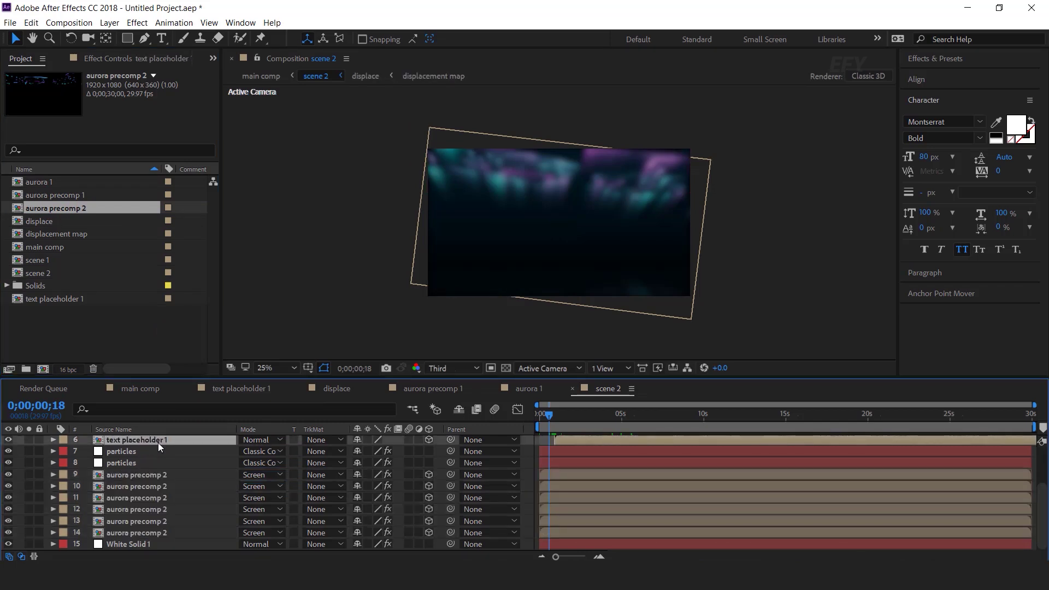
left_click(56, 300)
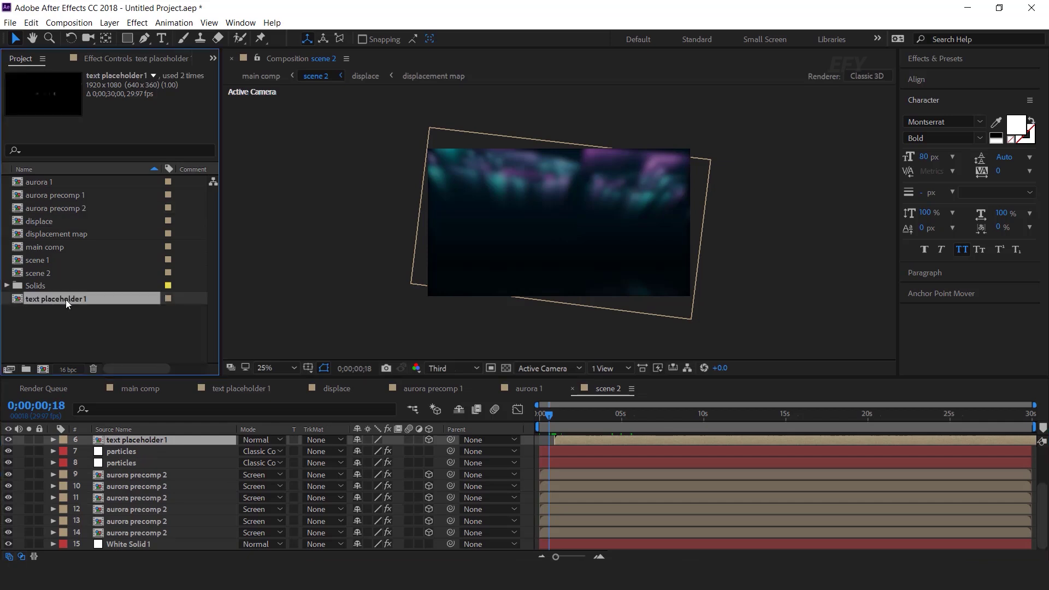
key("ctrl+d")
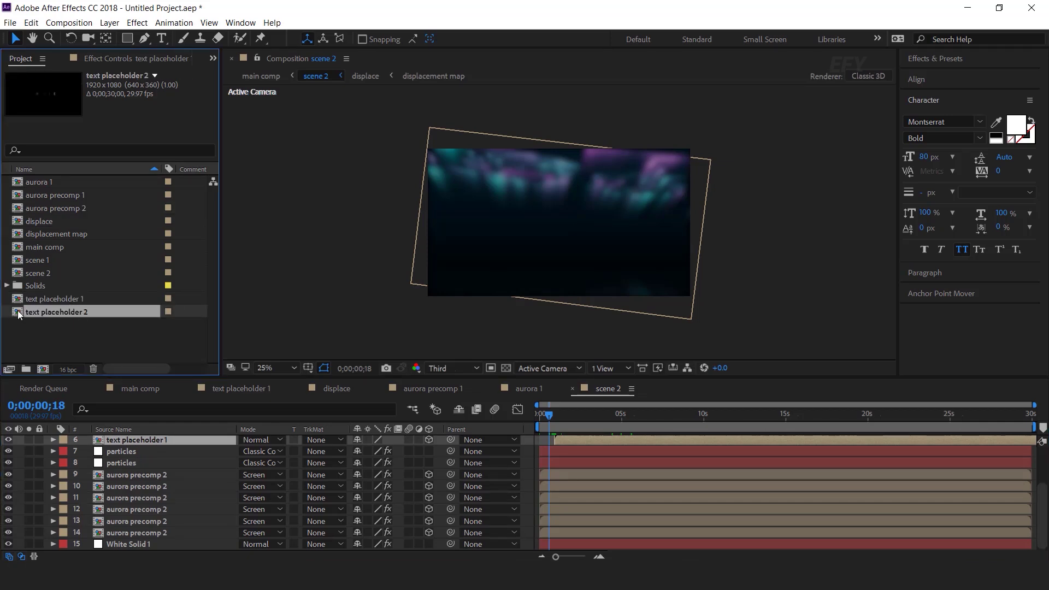
left_click_drag(18, 316, 156, 446)
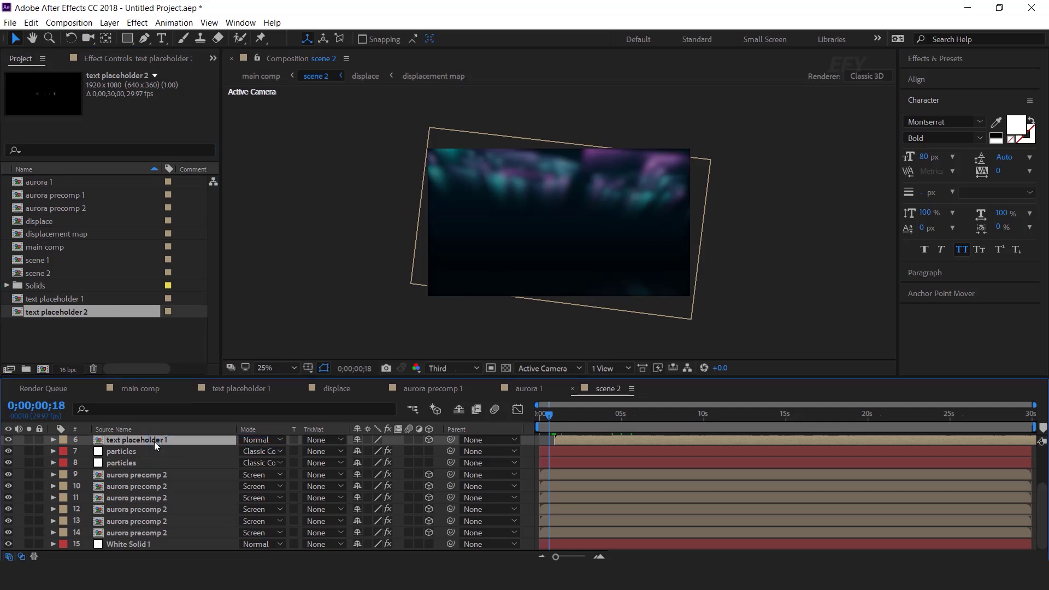
In aurora precomp 2, replace the aurora 1 layer with a duplicate of the aurora 1 composition
left_click(161, 476)
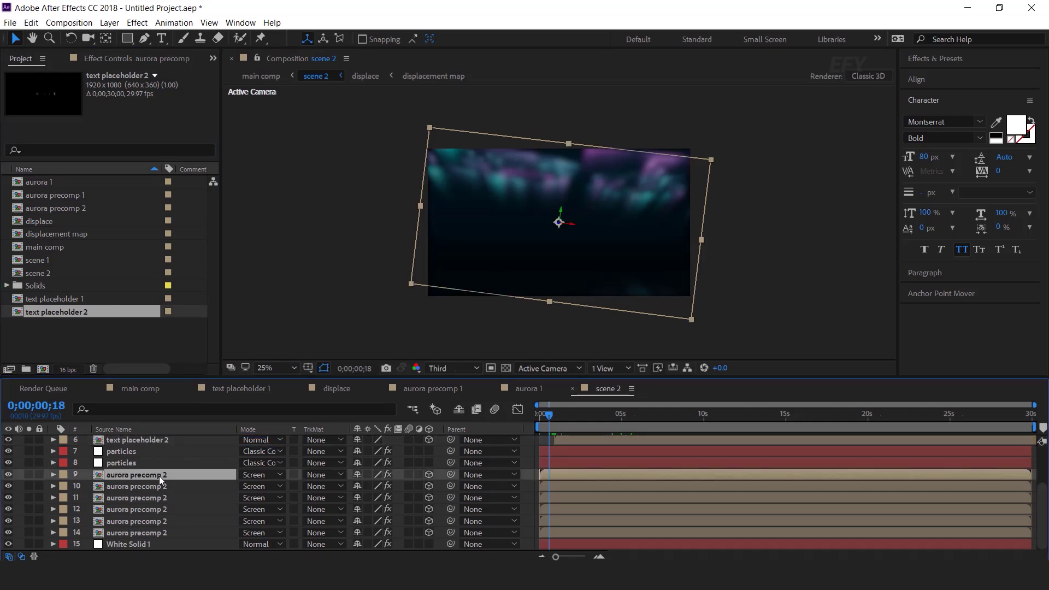
double_click(160, 475)
left_click(137, 441)
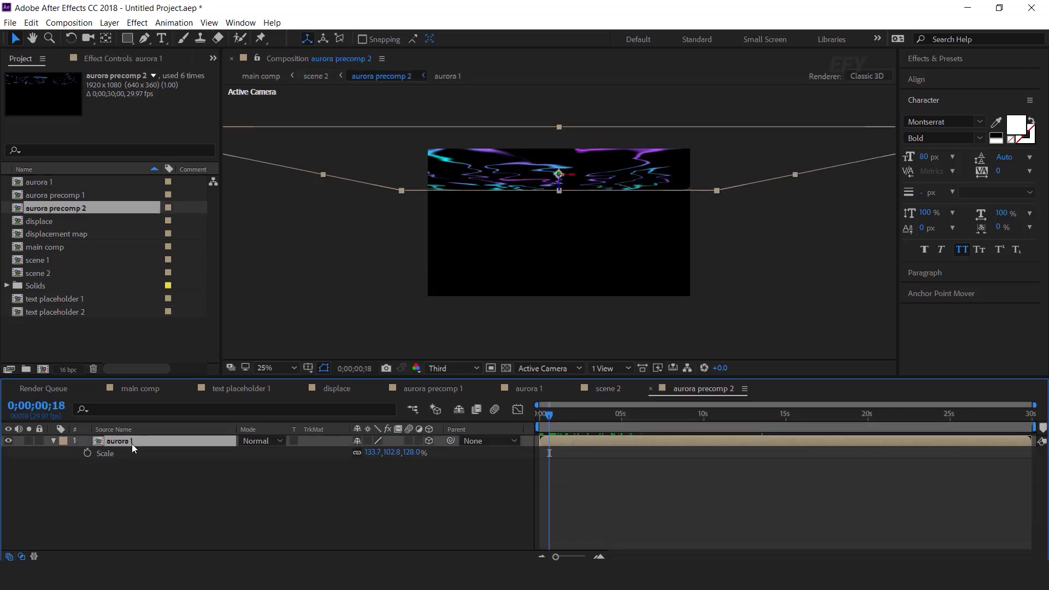
left_click(46, 184)
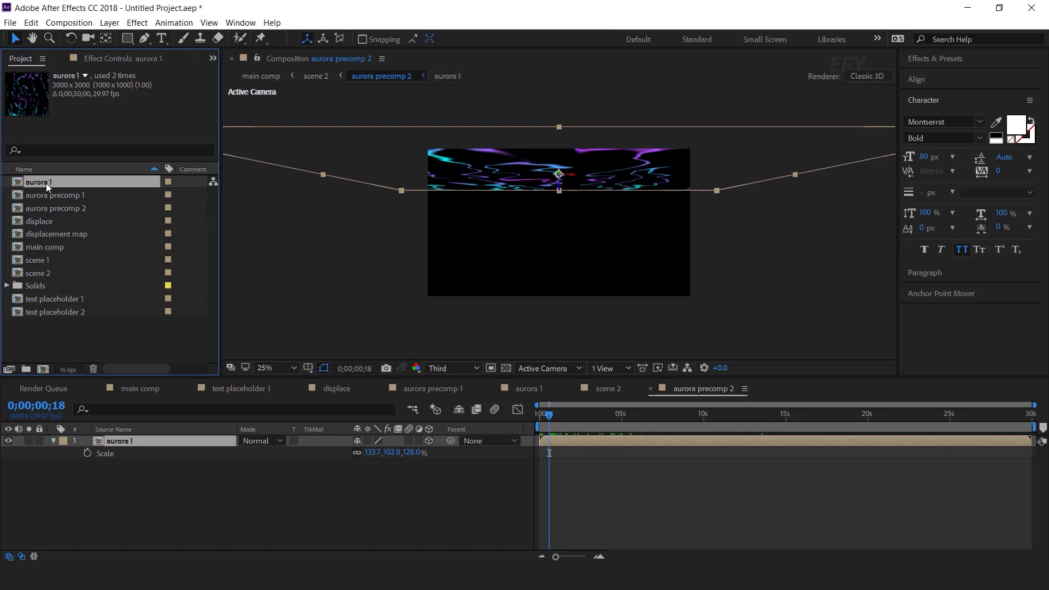
key("ctrl+d")
left_click_drag(42, 198, 122, 444)
In aurora 2, change the magenta colour of White Solid 2's Colorama output cycle to green and check it in the main comp
double_click(122, 443)
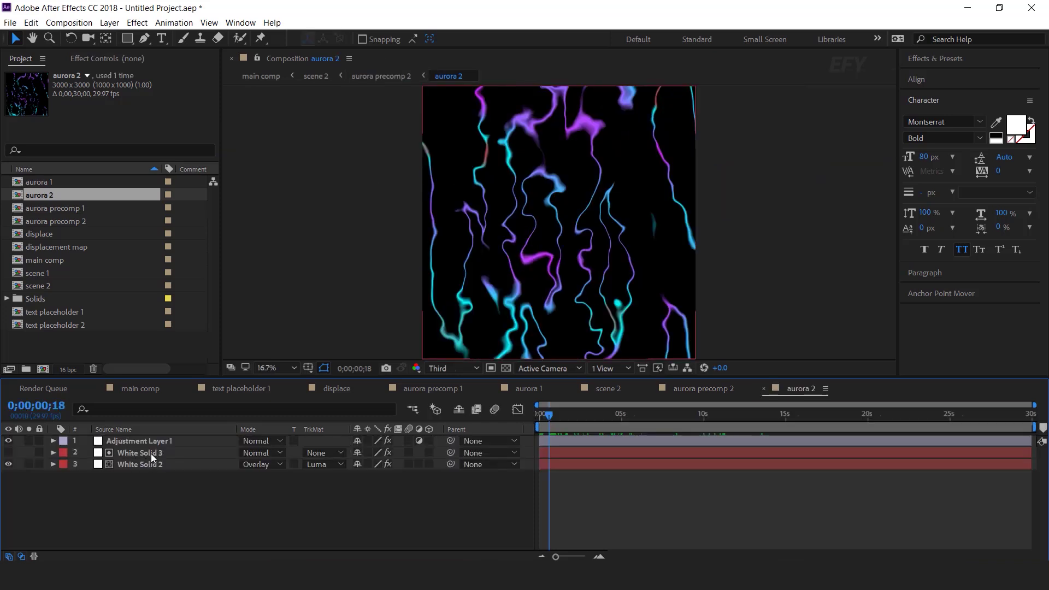
left_click(151, 453)
left_click(142, 56)
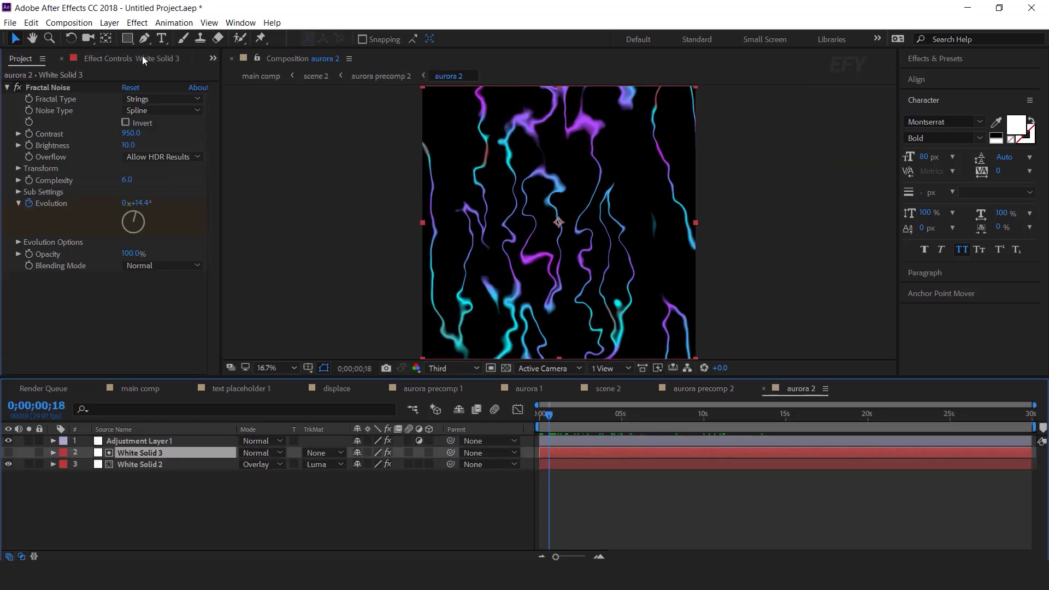
left_click(145, 465)
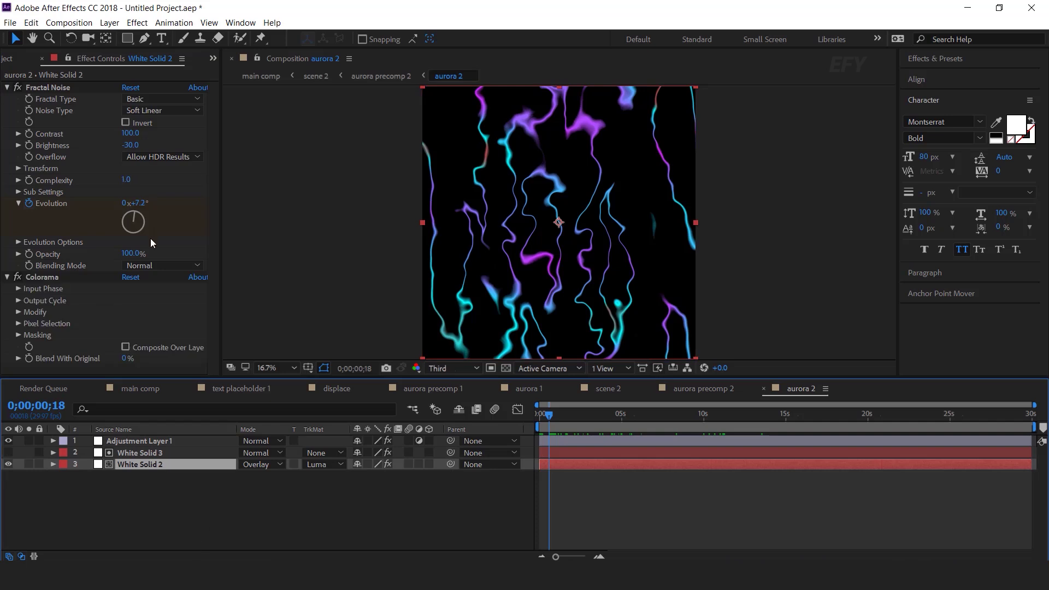
left_click(18, 301)
scroll(24, 297, "down", 2)
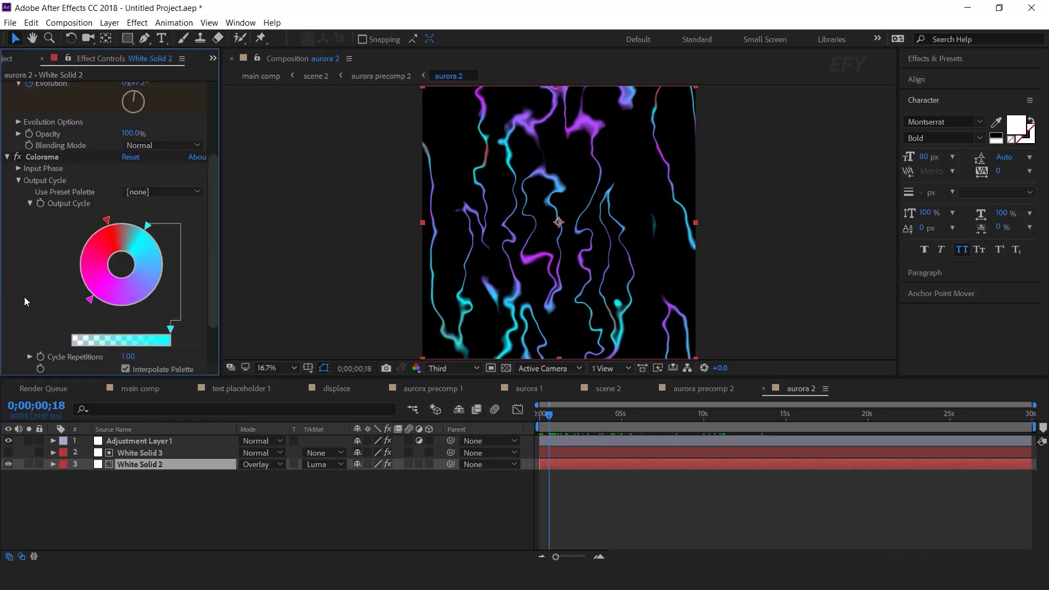
double_click(90, 299)
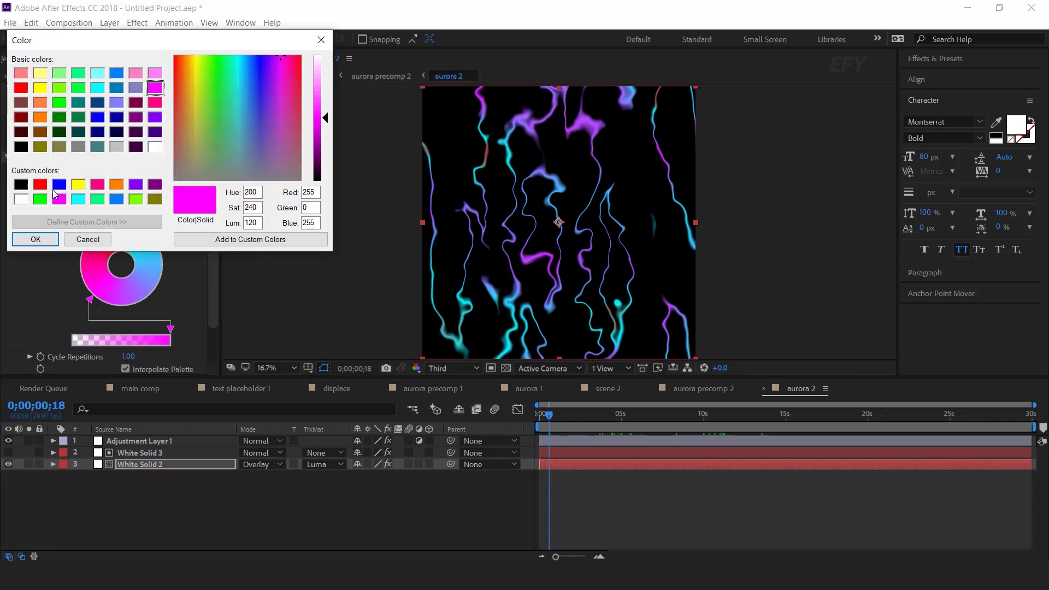
left_click(40, 200)
left_click(36, 239)
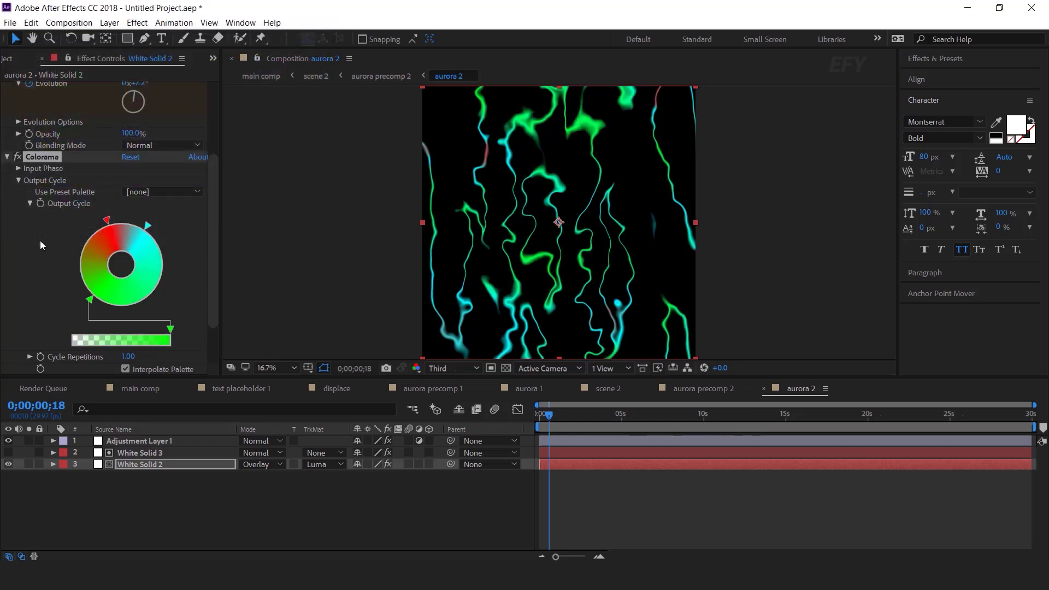
left_click(140, 389)
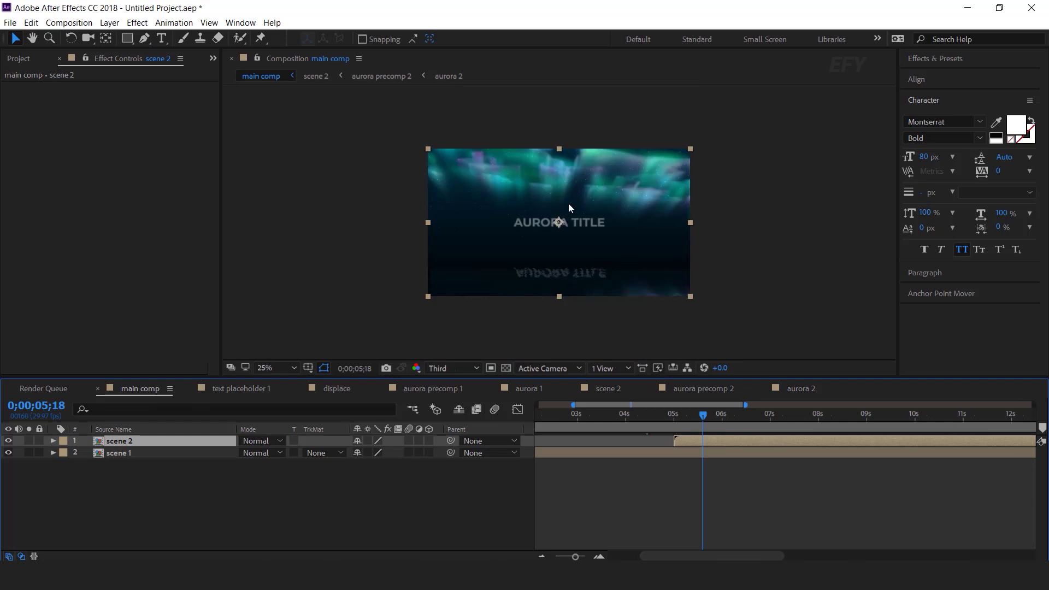
left_click_drag(737, 415, 790, 417)
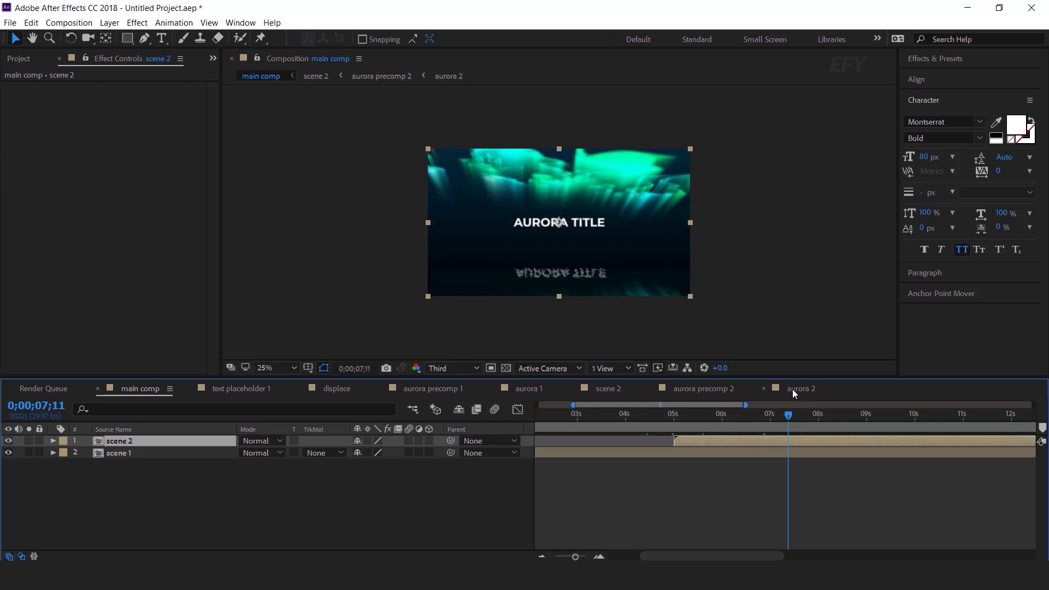
Try adjusting the Fractal Noise transform settings of White Solid 3 in aurora 2 and check the main comp
left_click(793, 388)
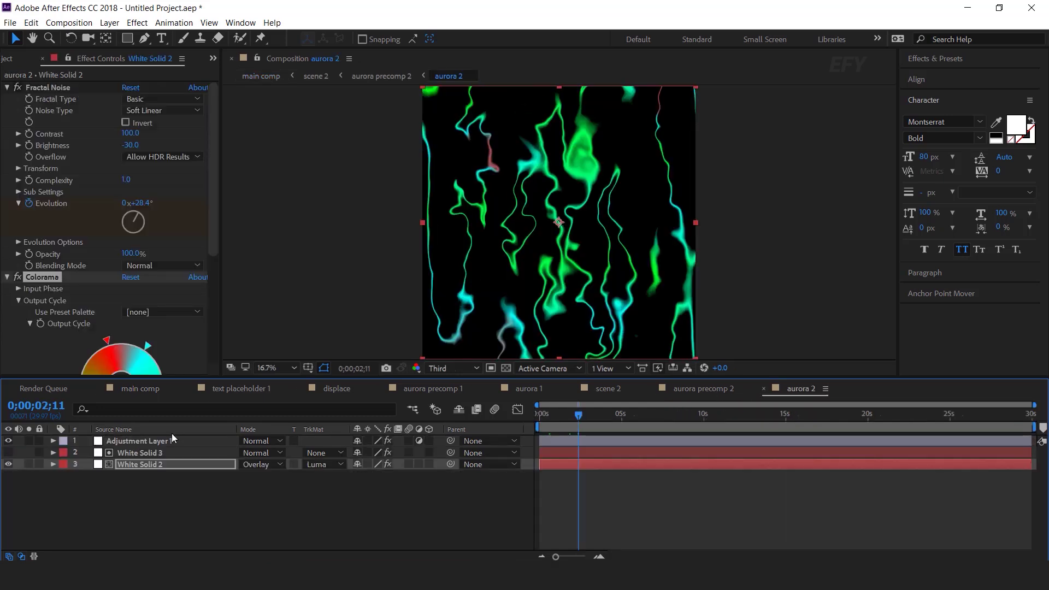
left_click(141, 453)
left_click(18, 168)
left_click_drag(127, 215, 83, 215)
left_click_drag(127, 244, 180, 245)
left_click(137, 388)
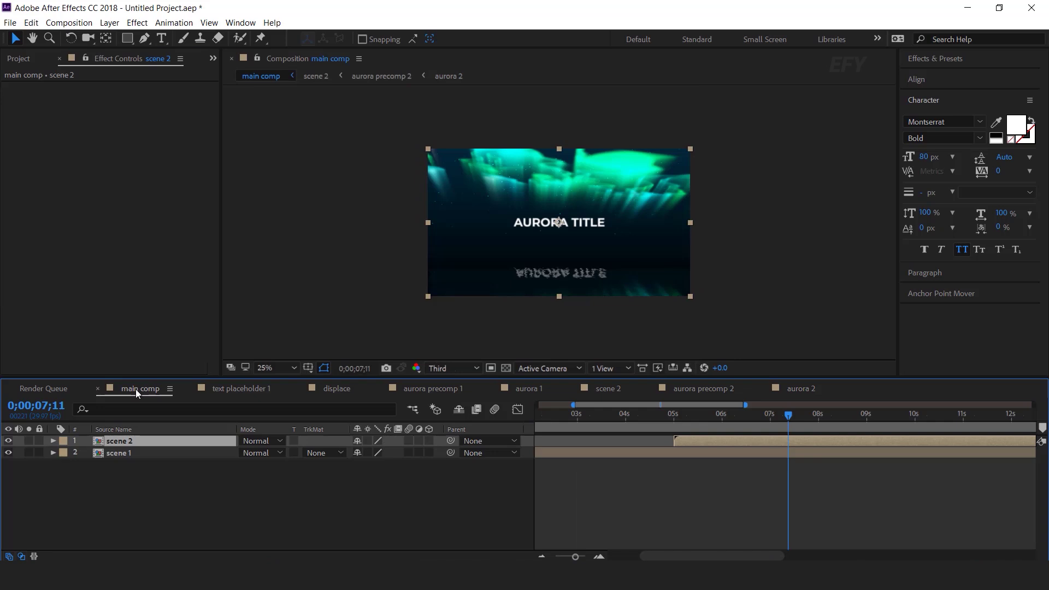
Reposition the aurora 2 layer in 3D space within aurora precomp 2 and check the new aurora shape in the main comp
left_click(704, 389)
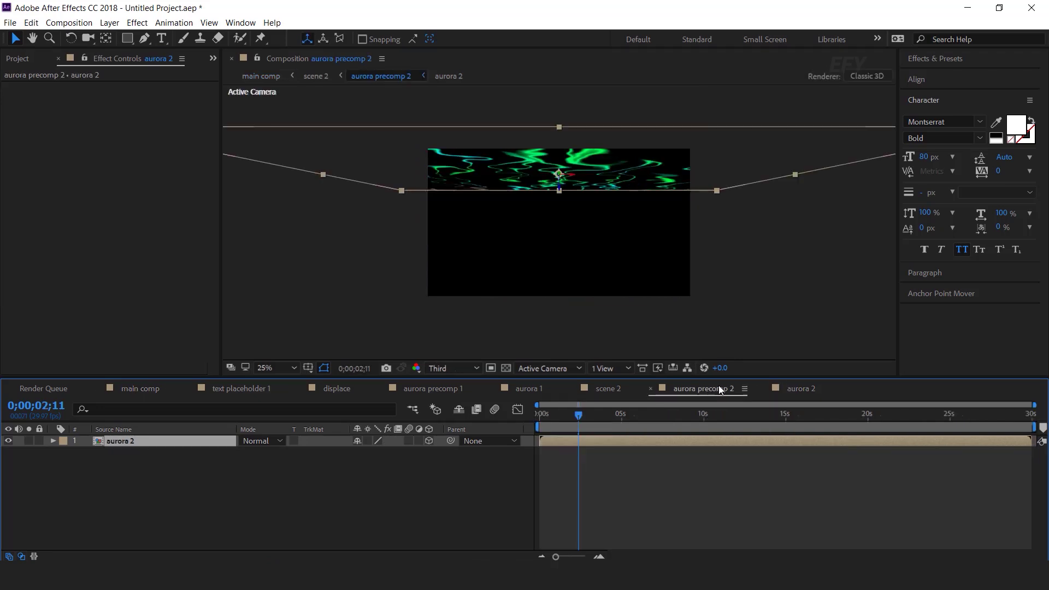
left_click(795, 387)
left_click(675, 390)
left_click_drag(561, 181, 625, 205)
left_click(414, 484)
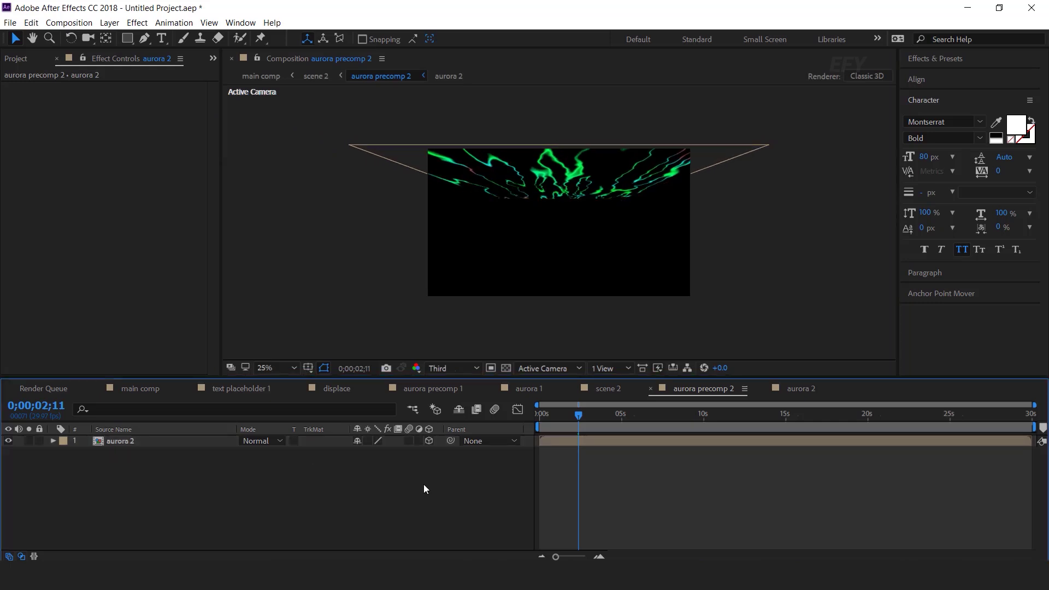
left_click(132, 386)
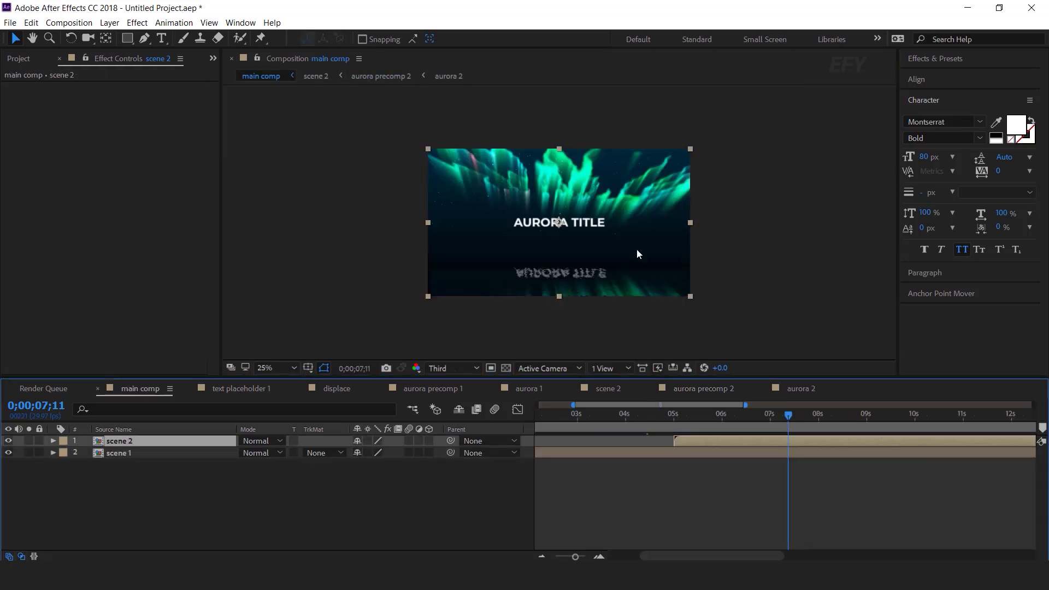
Change the scene 2 title in text placeholder 2 to EFY and return to the main comp
double_click(786, 440)
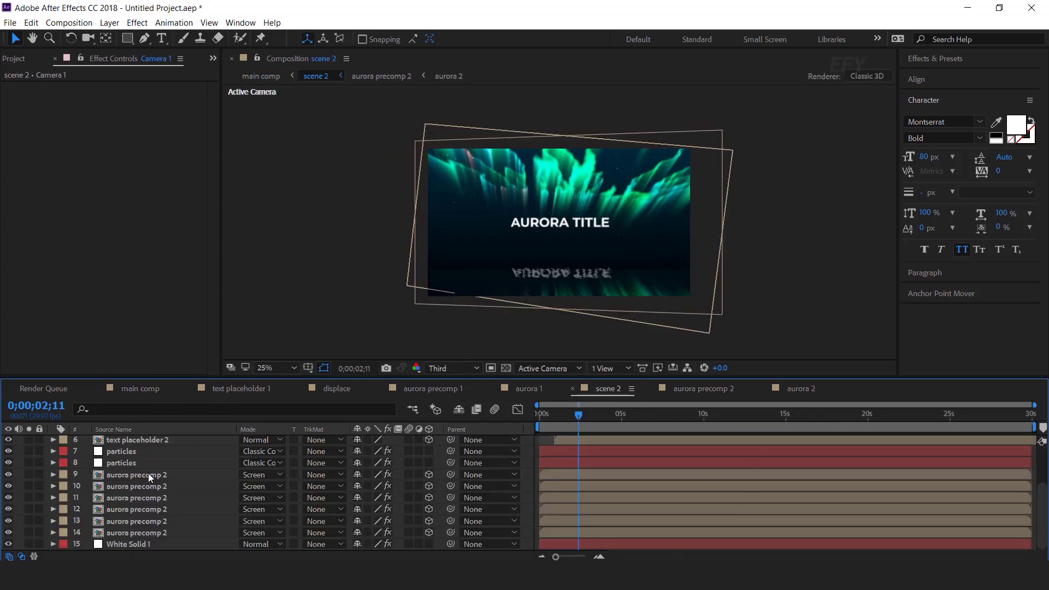
left_click(161, 440)
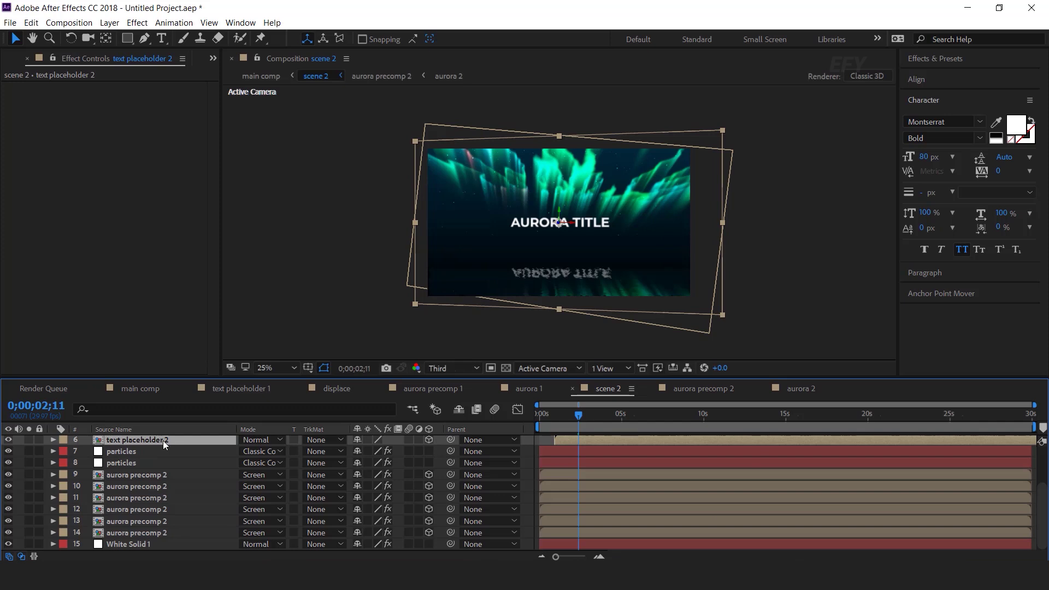
double_click(163, 441)
double_click(575, 222)
type("FY")
key("BackSpace")
key("BackSpace")
type("EFY")
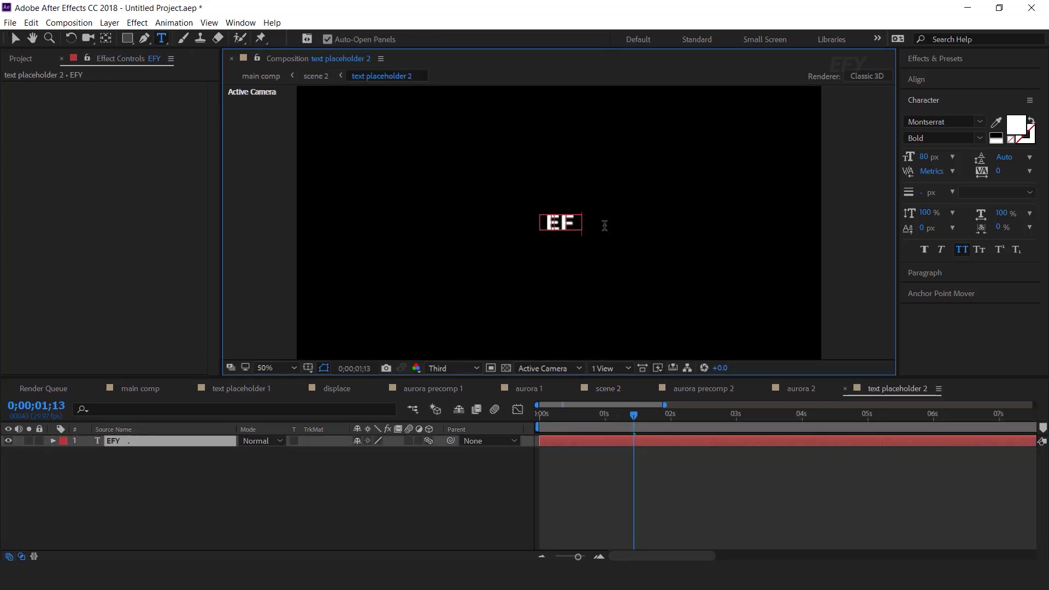
left_click(329, 466)
left_click(136, 388)
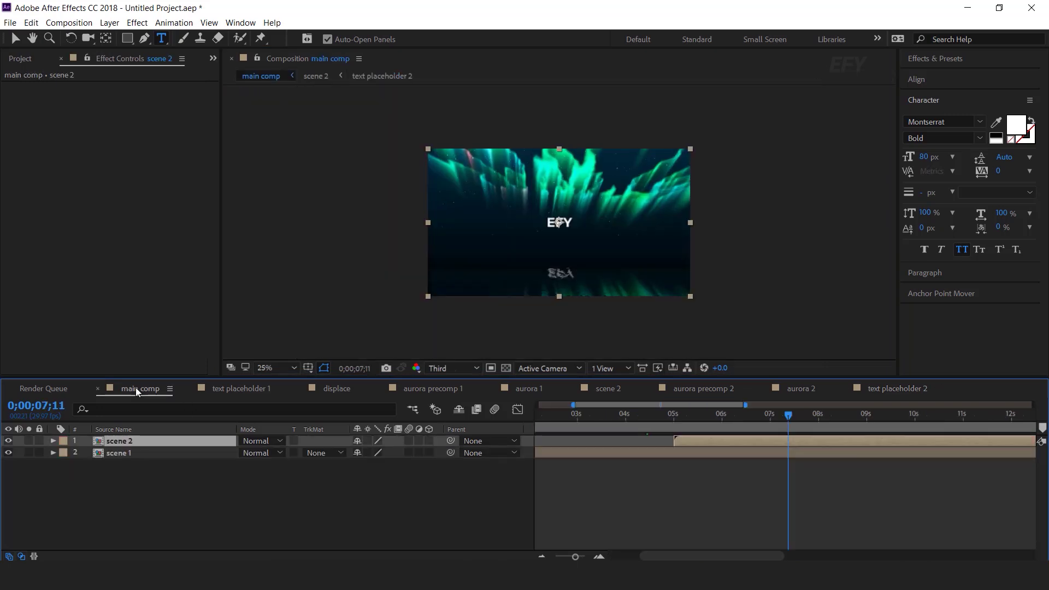
left_click(709, 509)
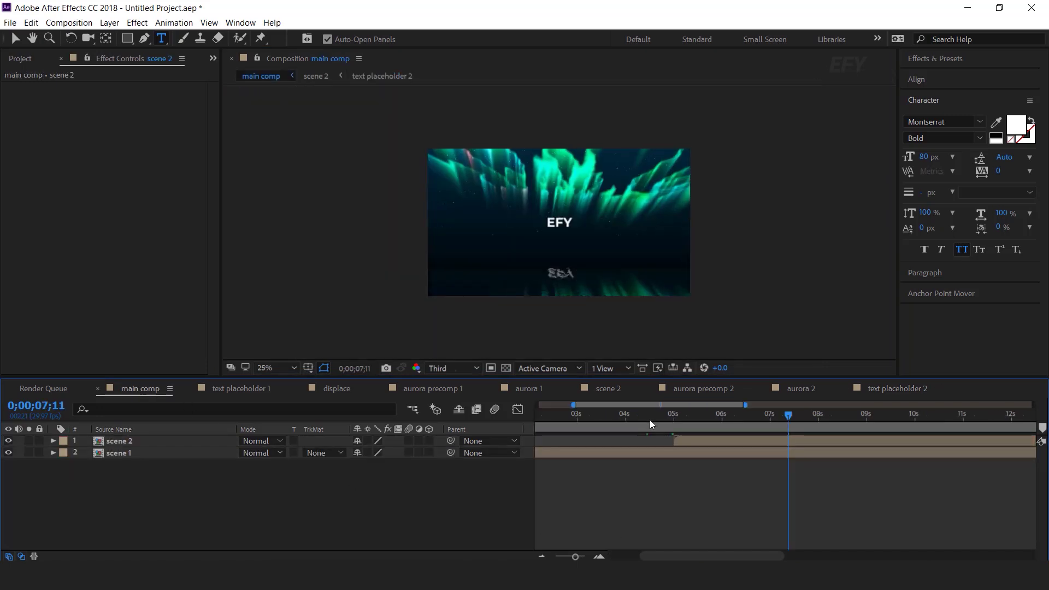
In scene 1's text placeholder 1, recolour the word AURORA purple and return to the main comp
left_click_drag(640, 414, 605, 414)
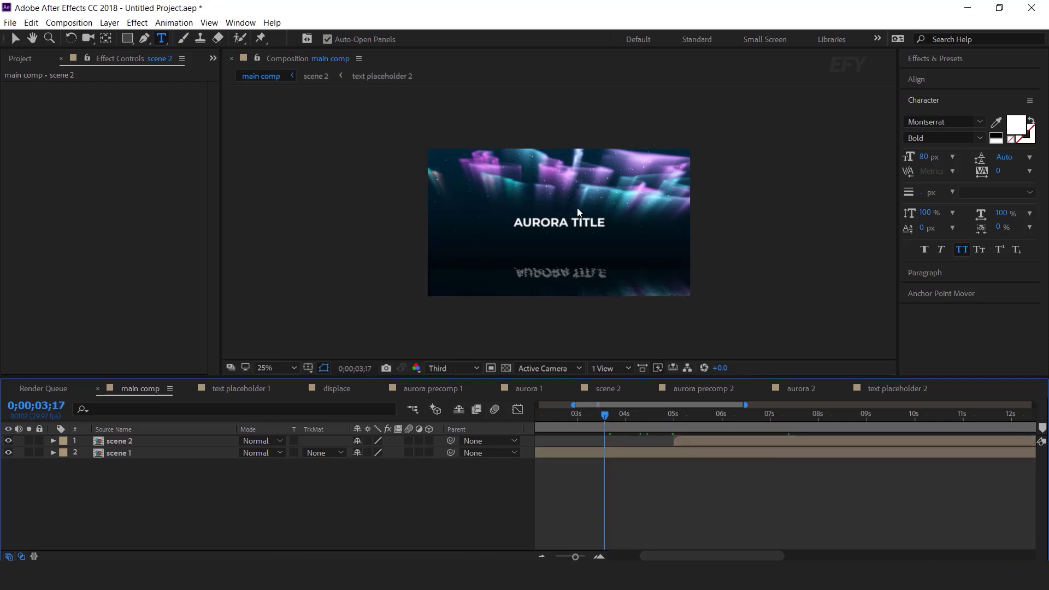
double_click(605, 452)
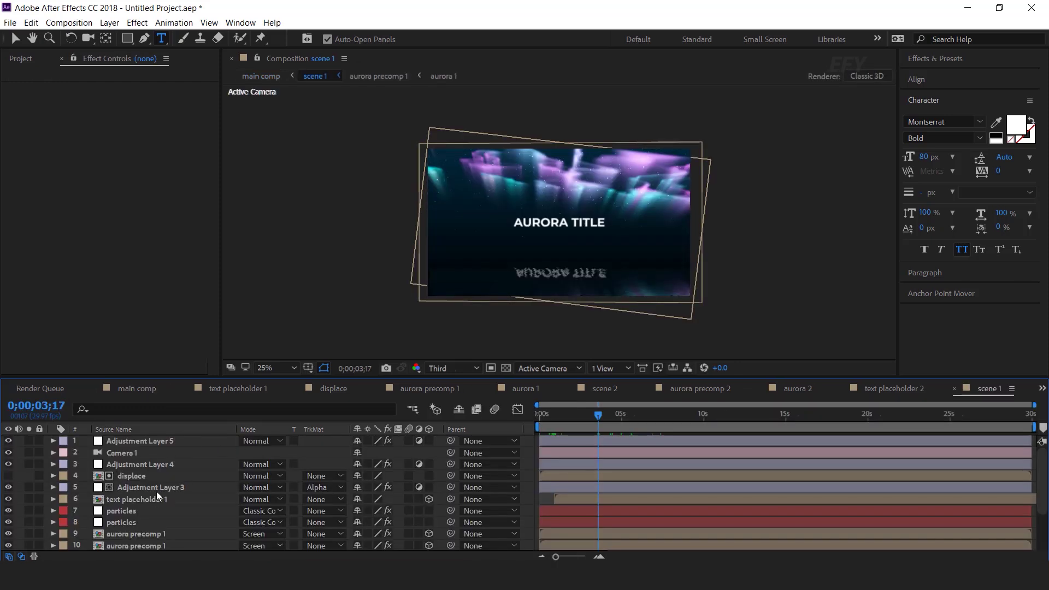
double_click(140, 499)
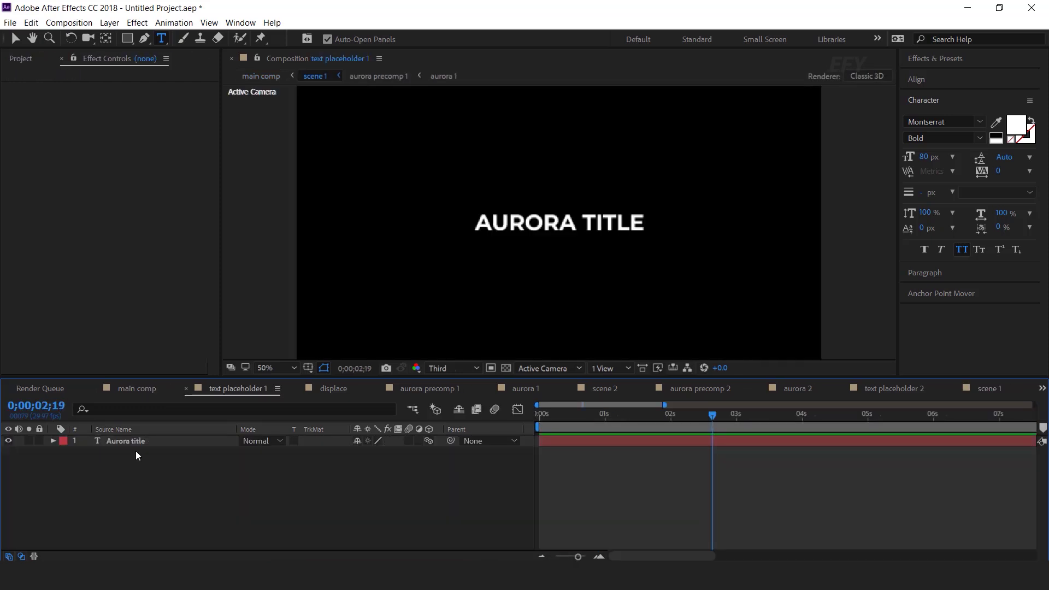
left_click(136, 443)
left_click(577, 223)
left_click_drag(577, 223, 393, 242)
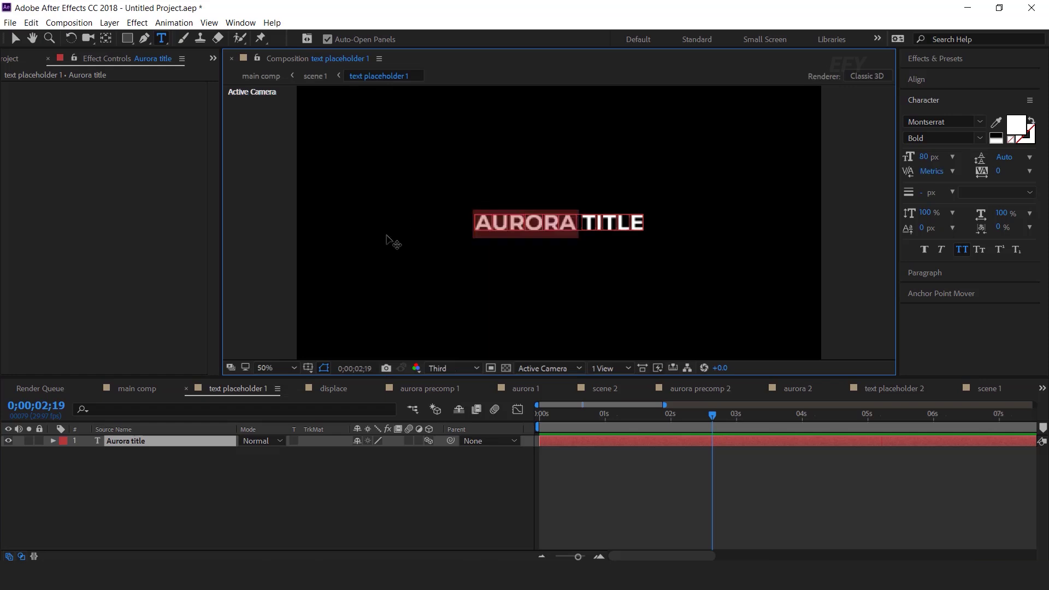
left_click(1017, 124)
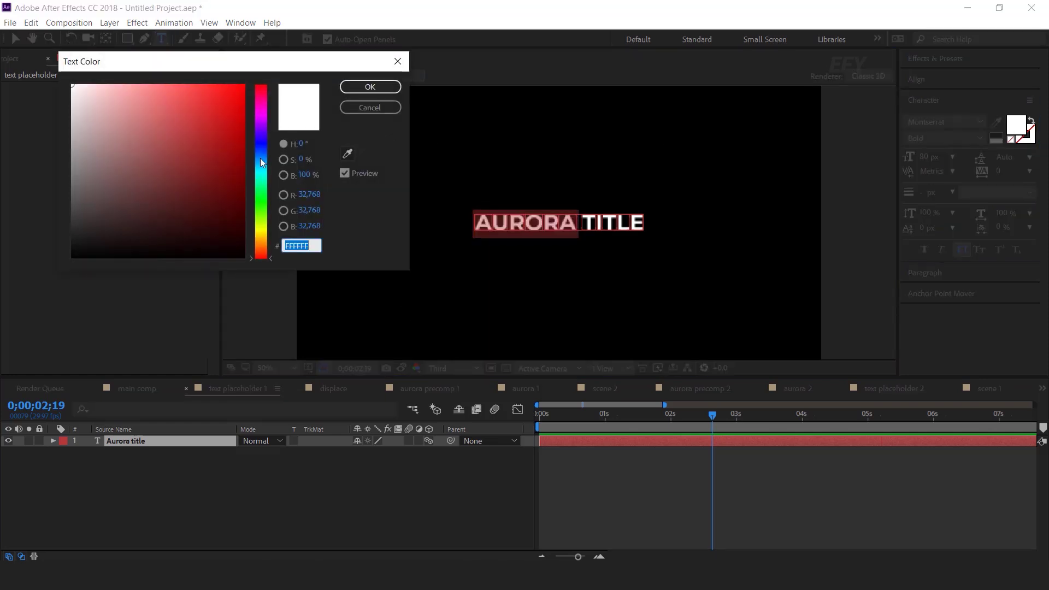
left_click(264, 120)
left_click_drag(191, 141, 165, 113)
left_click(371, 87)
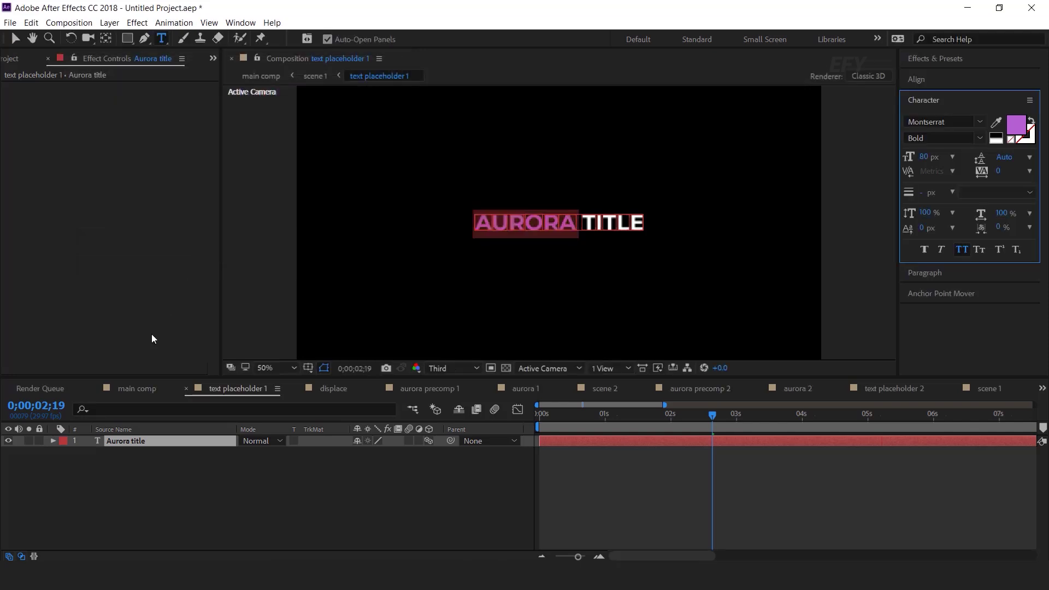
left_click(127, 388)
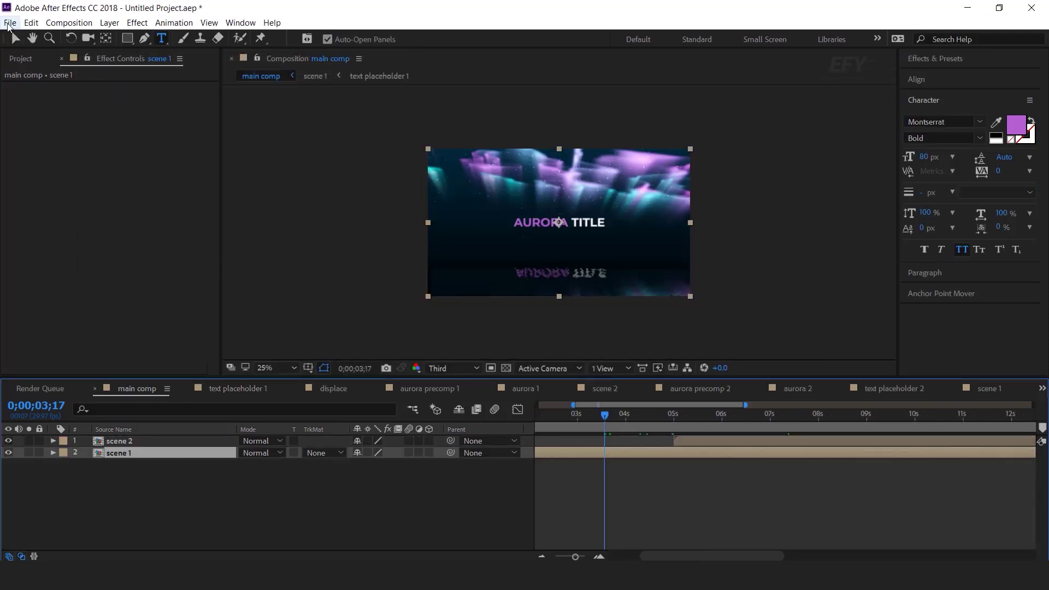
Switch back to the Selection tool, clear the layer selection and play the main comp to review the title sequence
key("v")
left_click(294, 490)
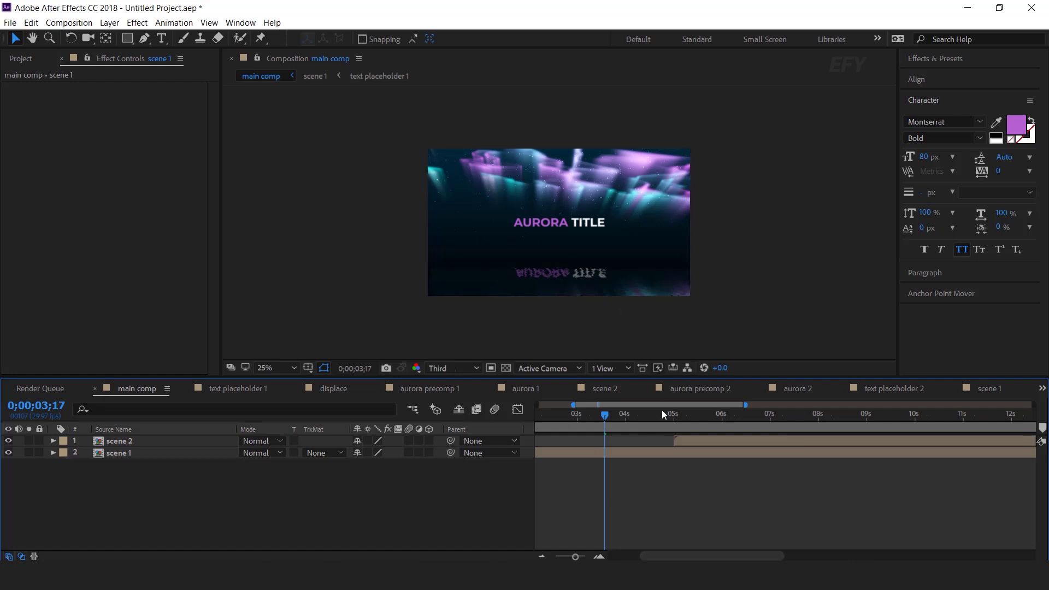
left_click_drag(602, 417, 829, 422)
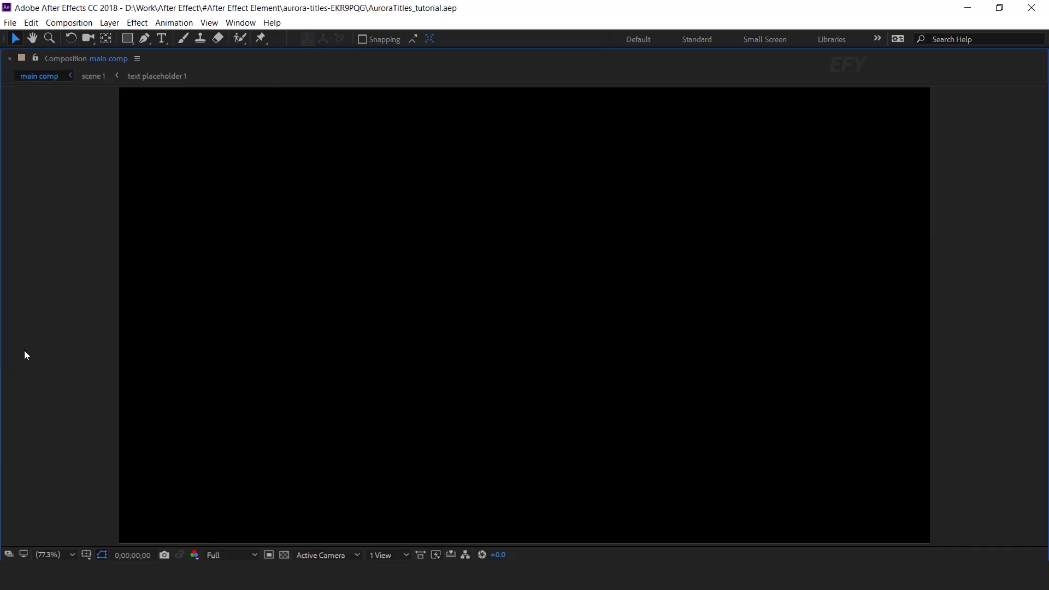
key("space")
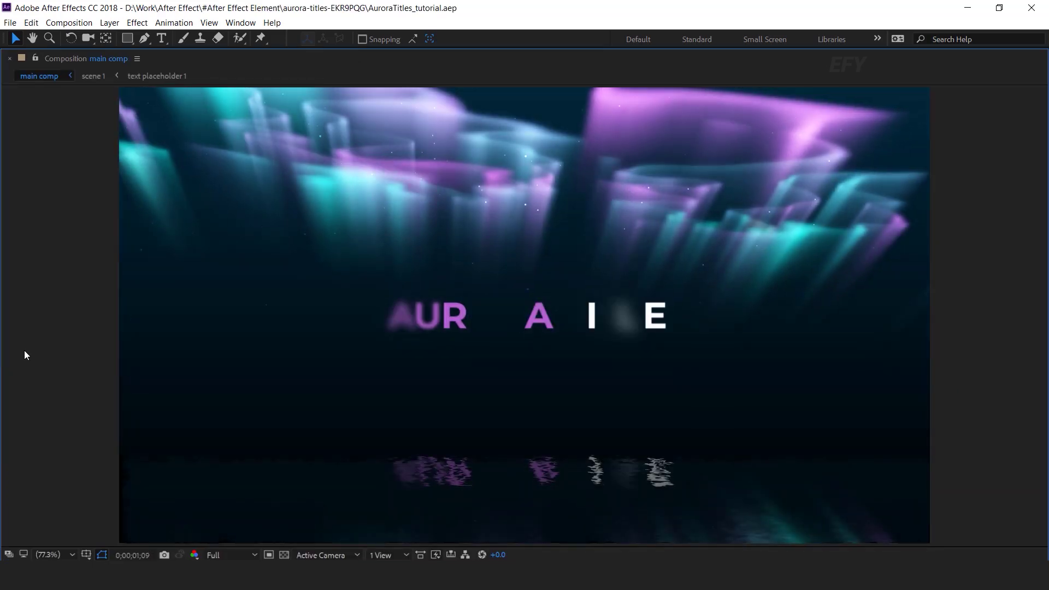